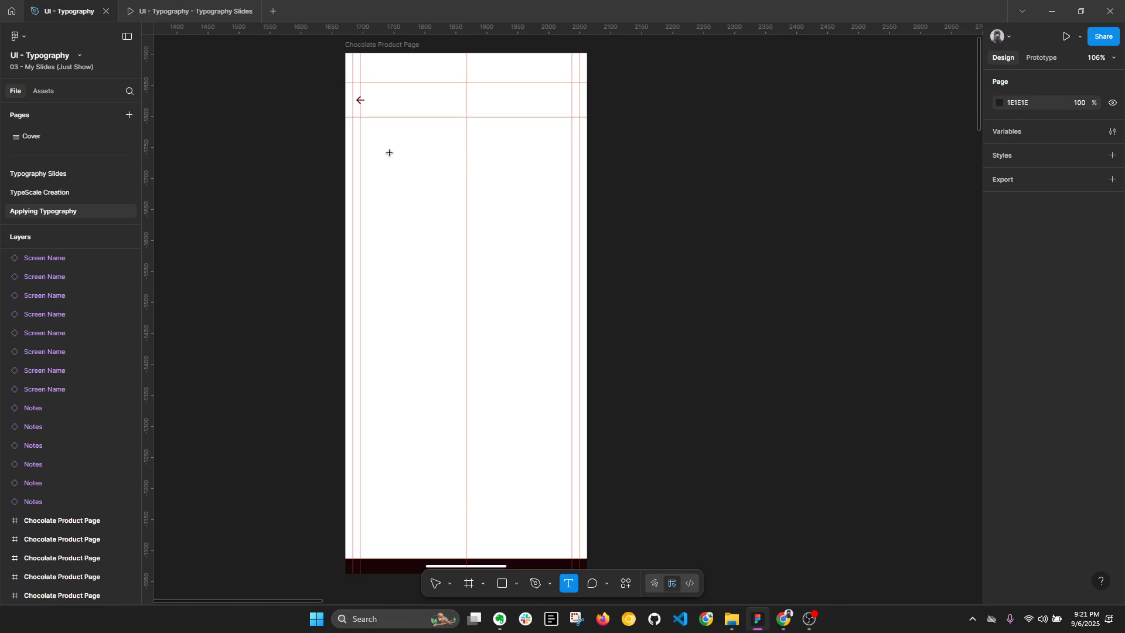
Step: Paste the title "Gold Chocolate Box - 8 Chocolate Truffles With Pure Edible Gold" at X 24, Y 107 on the blank page and detach its text style
key("ctrl+v")
key("Escape")
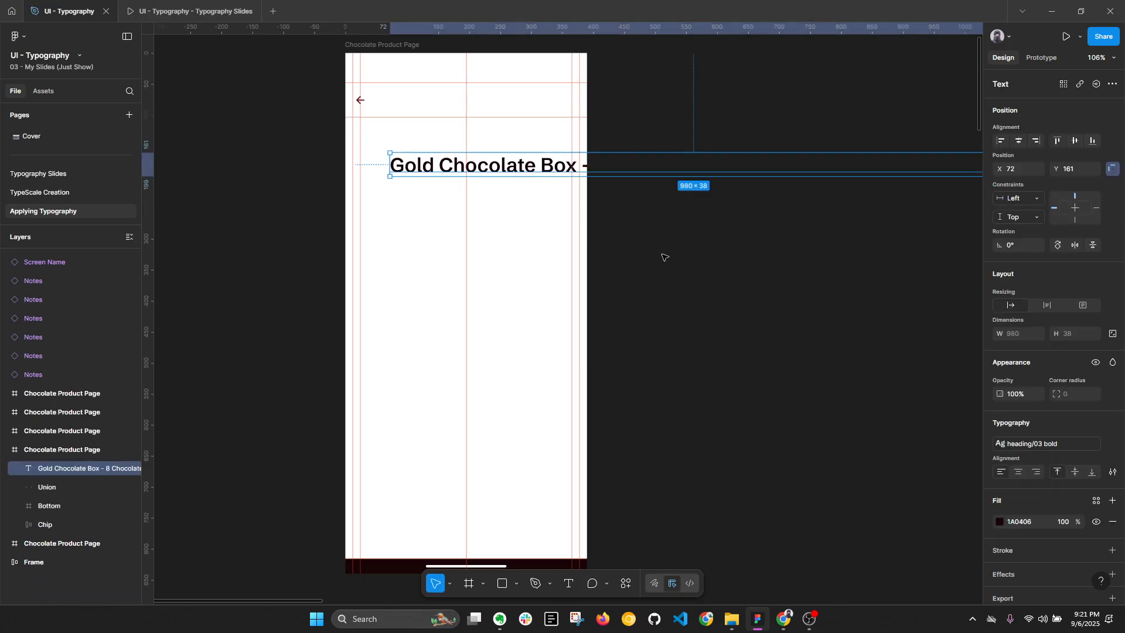
left_click_drag(461, 170, 432, 136)
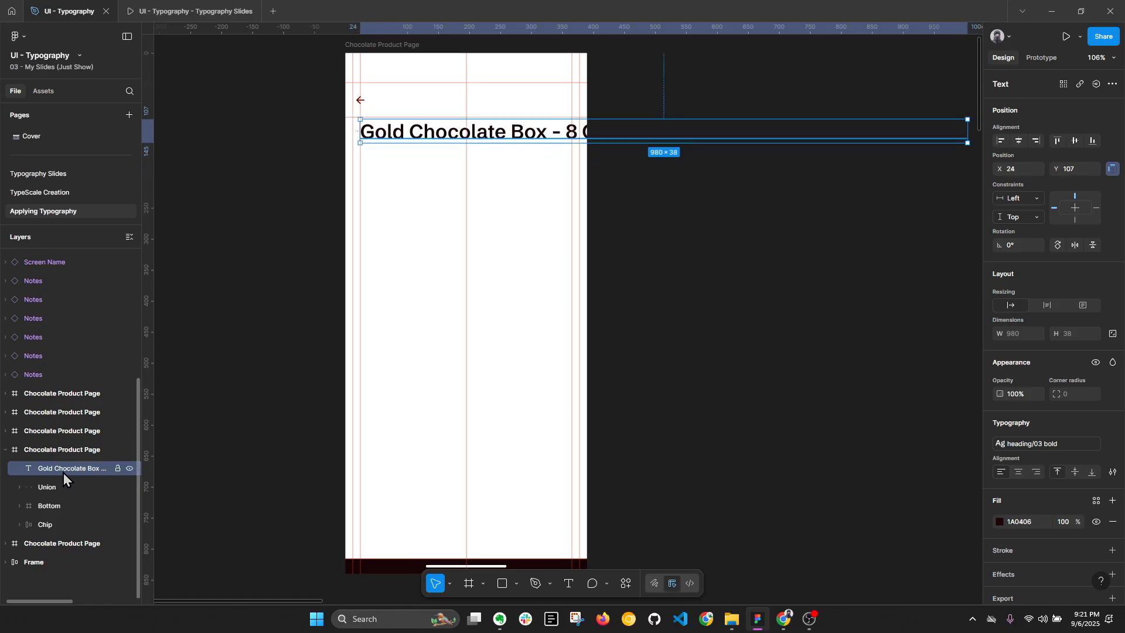
left_click(1112, 444)
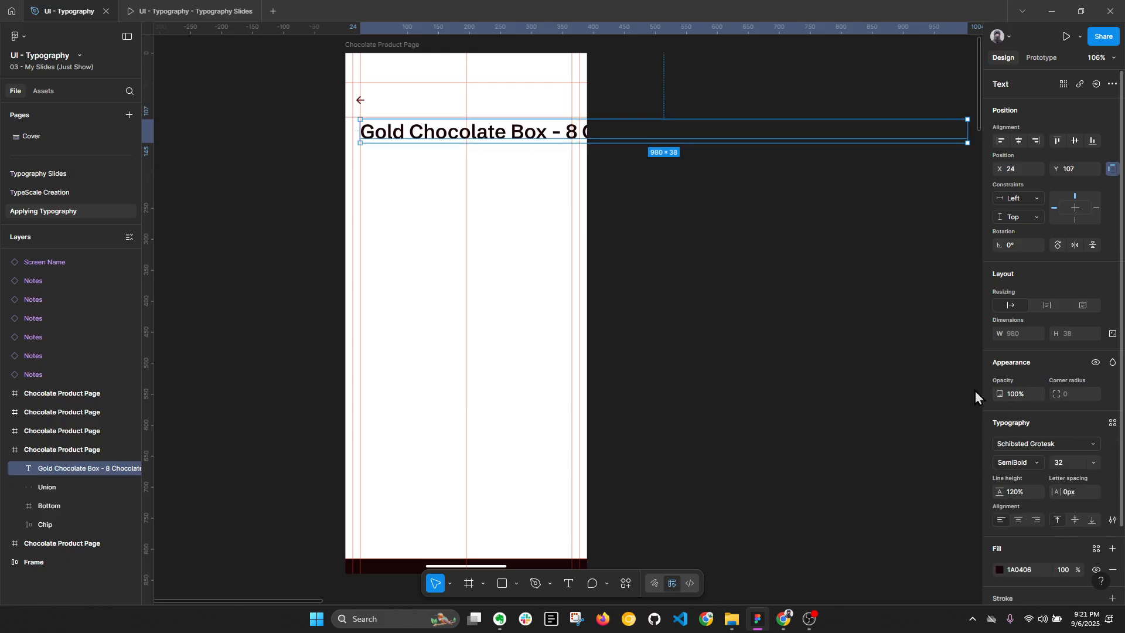
Step: Widen the Chocolate Product Page frame to 1049 so the whole title fits inside it
scroll(474, 227, "down", 1)
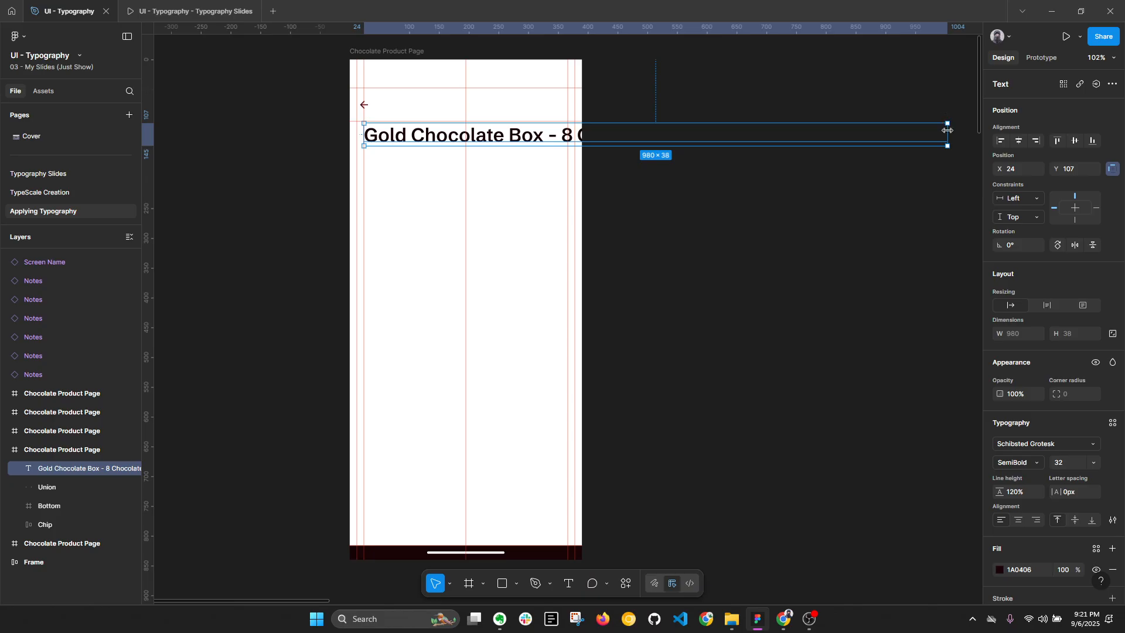
scroll(592, 172, "down", 3)
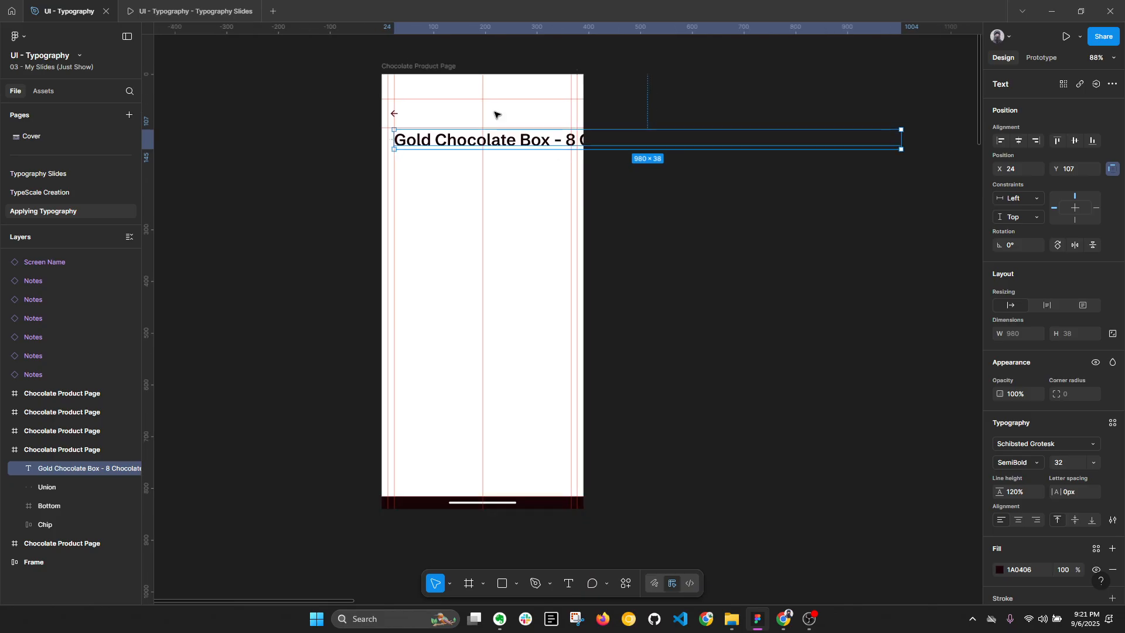
left_click(415, 70)
scroll(432, 91, "down", 2)
left_click_drag(560, 116, 843, 126)
Step: Clear the horizontal guides above the title and the three vertical guides crossing it out of the title area
left_click_drag(702, 98, 699, 41)
left_click_drag(652, 121, 645, 76)
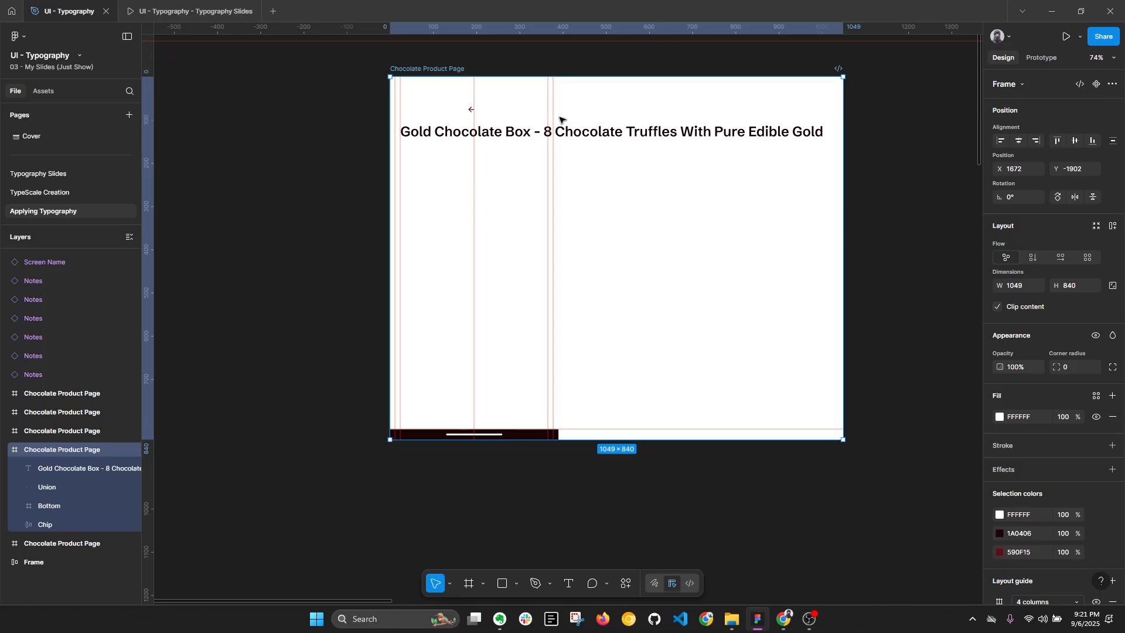
left_click_drag(548, 119, 204, 143)
left_click_drag(553, 124, 152, 158)
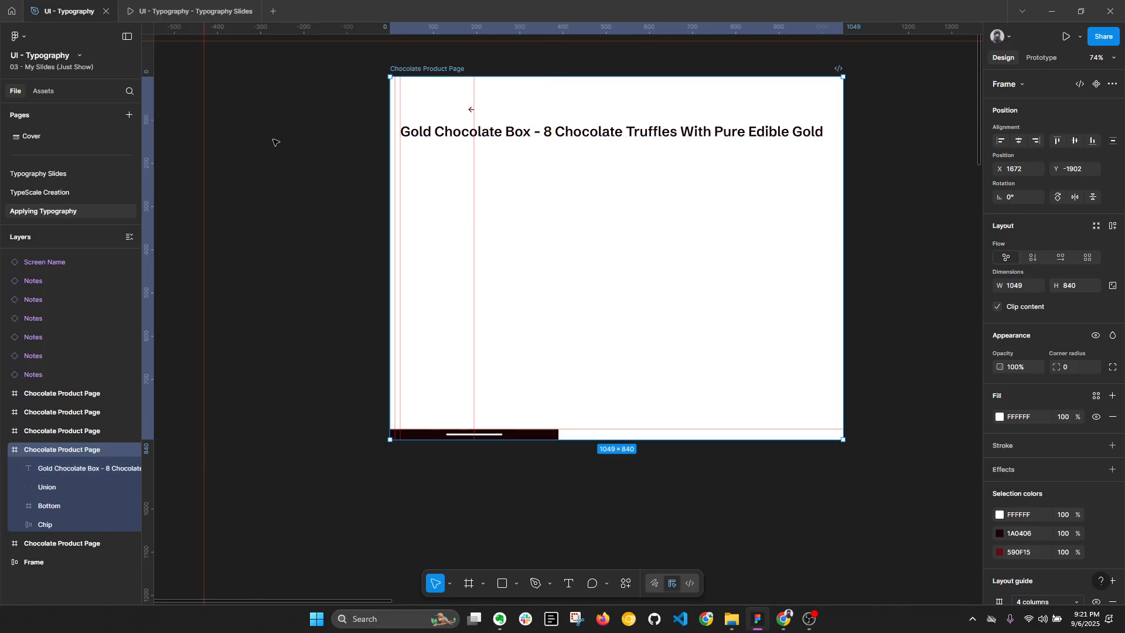
left_click(520, 137)
key("shift+0")
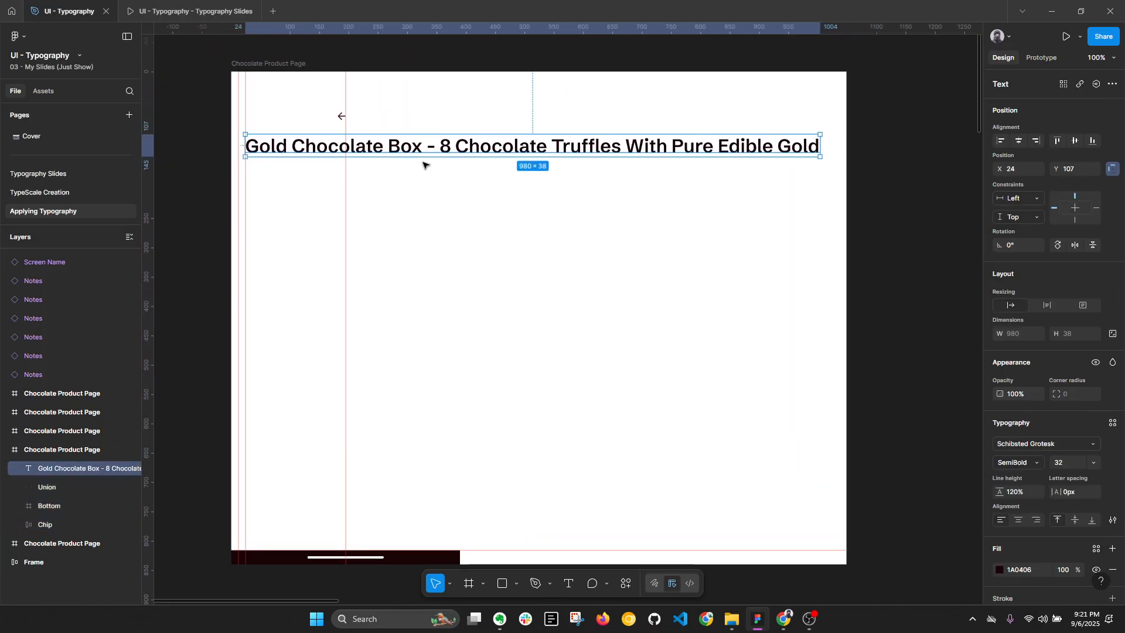
left_click_drag(345, 102, 150, 106)
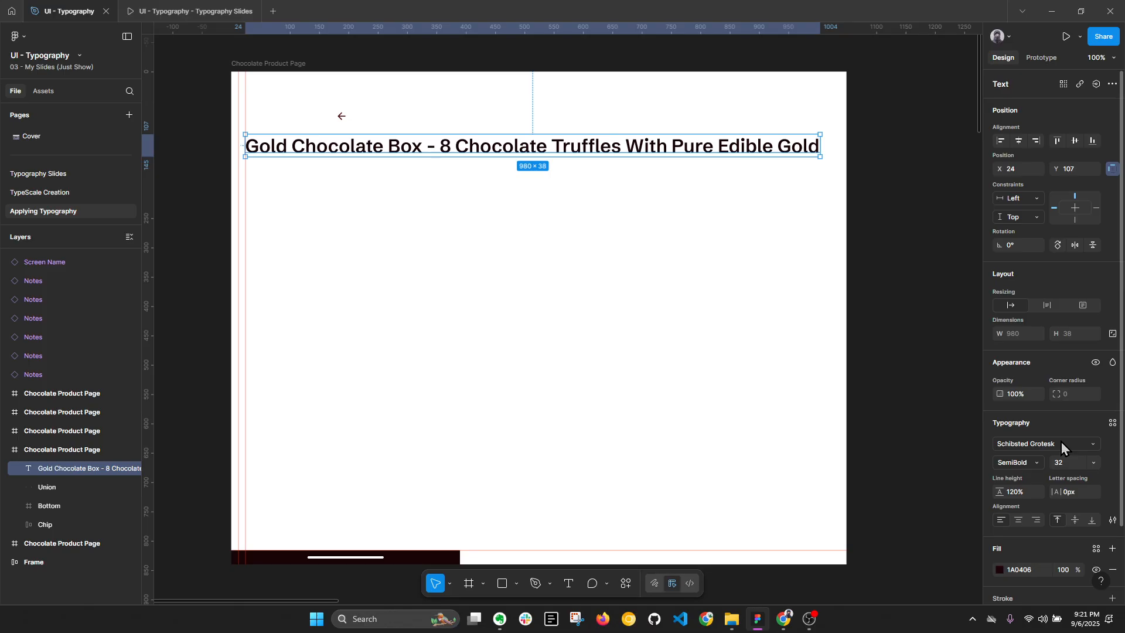
Step: Browse the Google fonts and change the title's font to Inter
left_click(1060, 441)
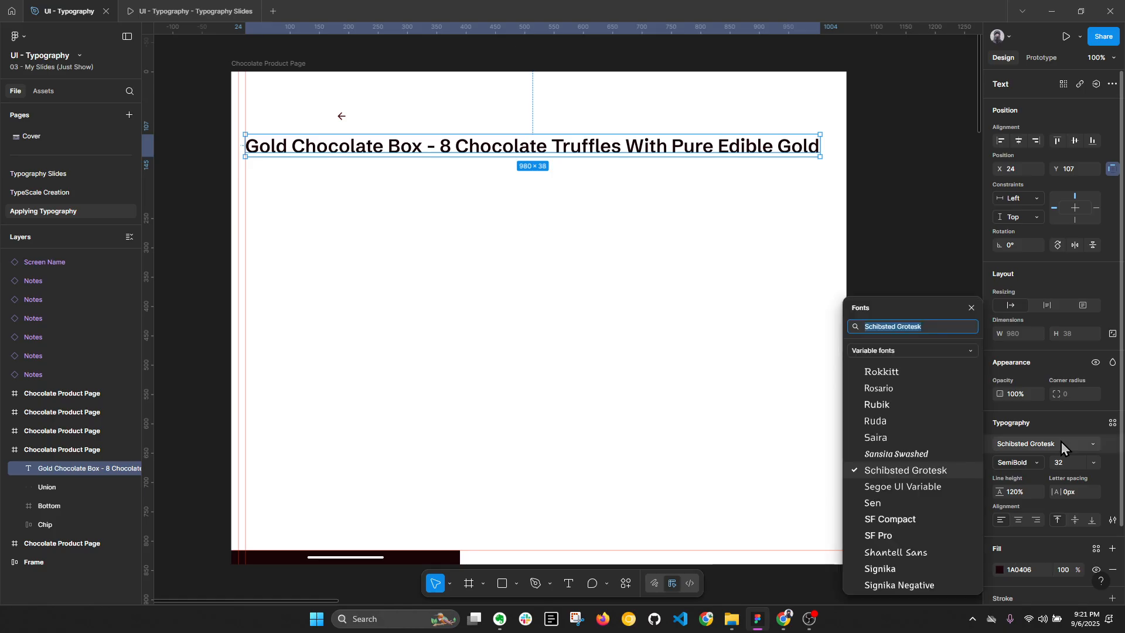
scroll(917, 428, "down", 10)
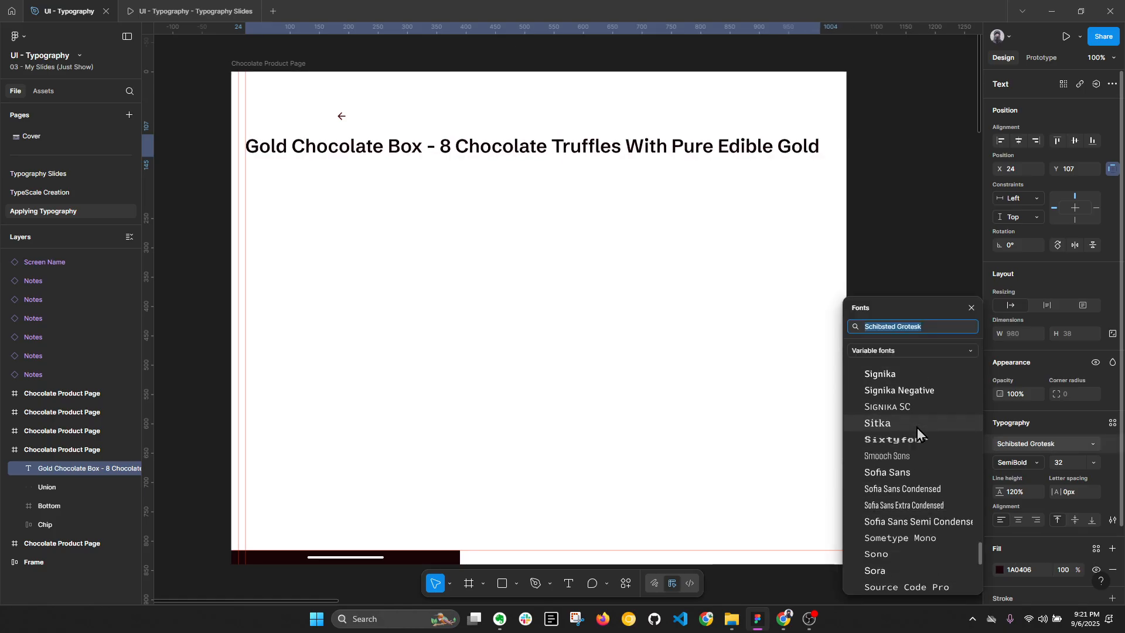
left_click(929, 350)
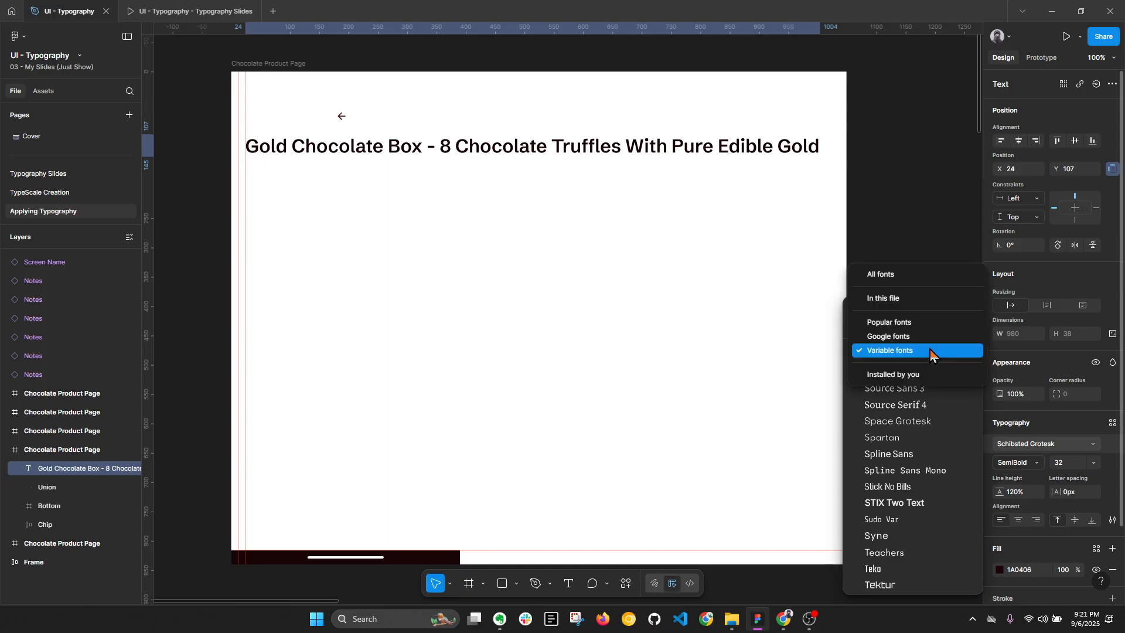
left_click(897, 338)
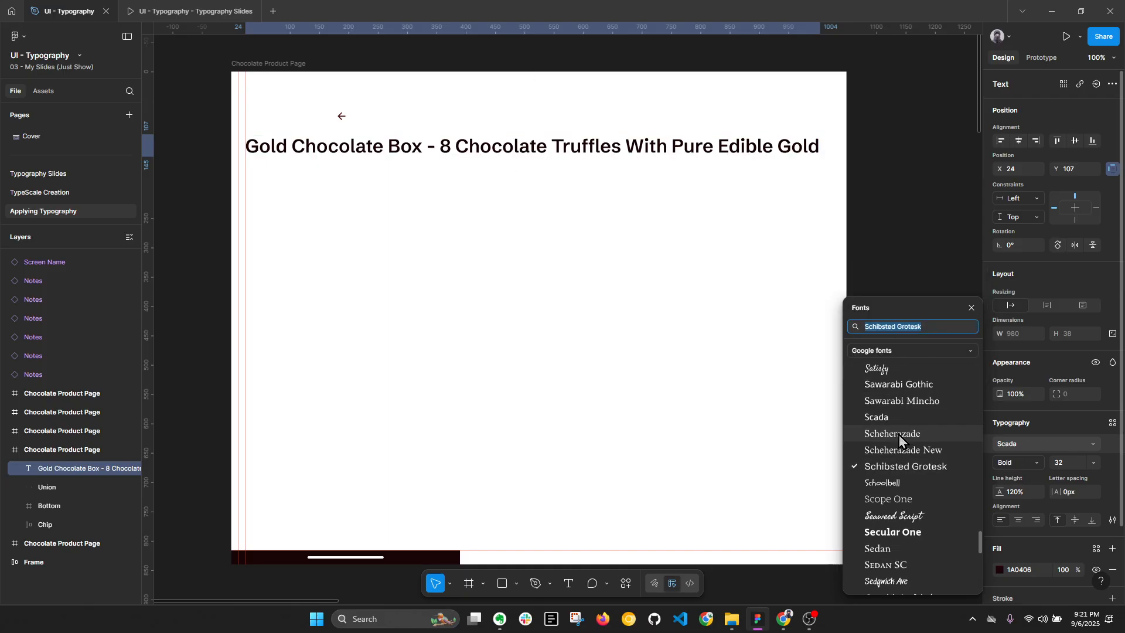
scroll(902, 410, "down", 2)
scroll(896, 410, "up", 4)
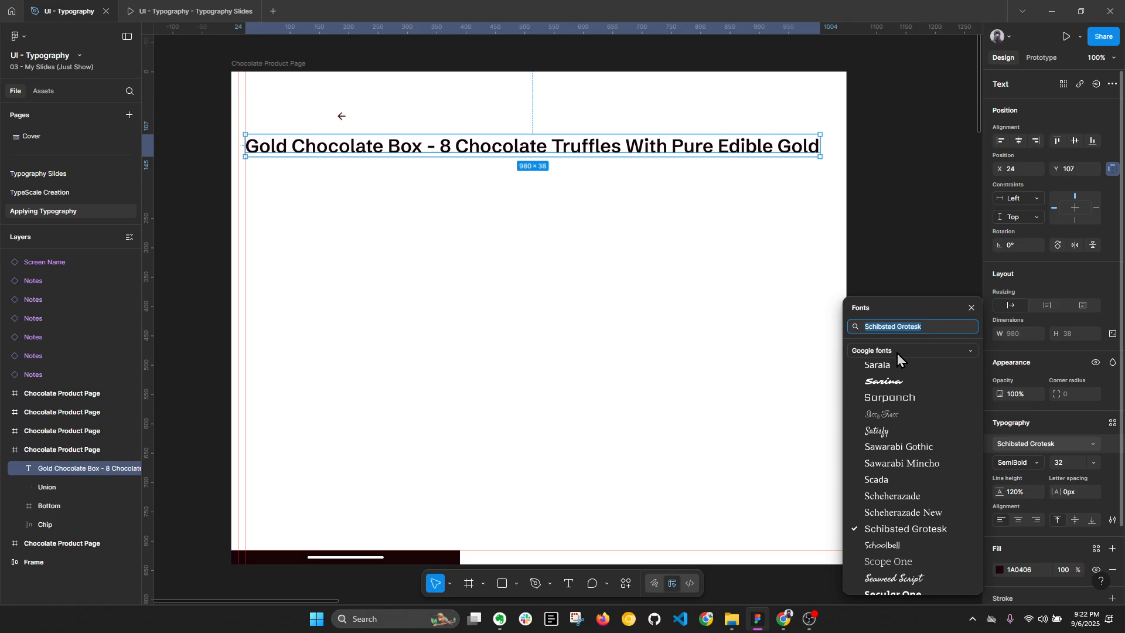
type("inter")
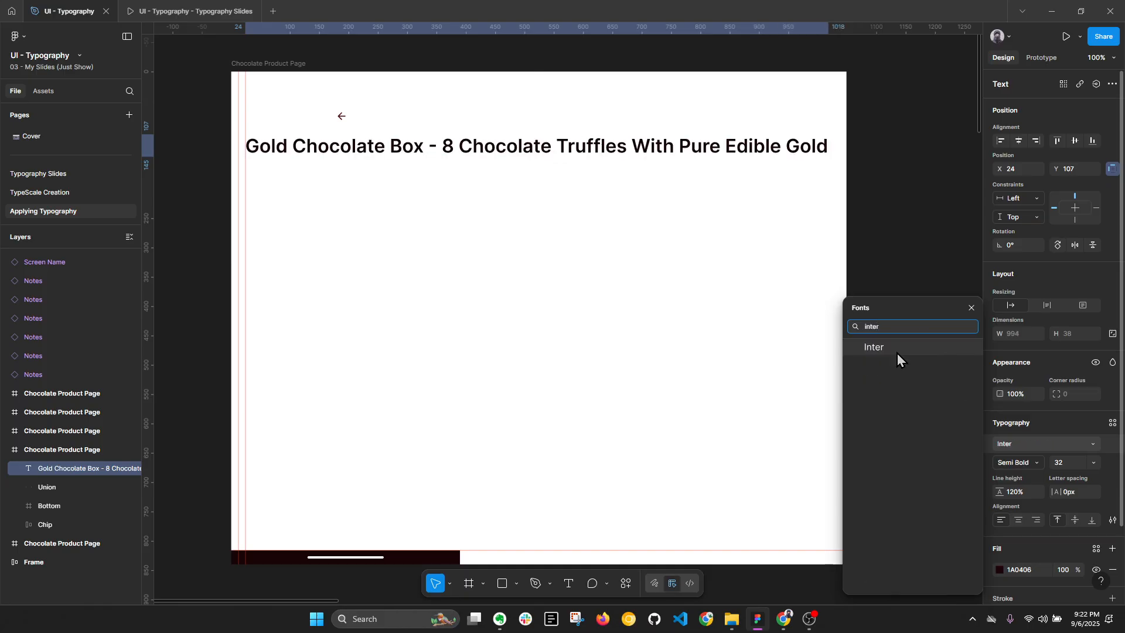
left_click(898, 353)
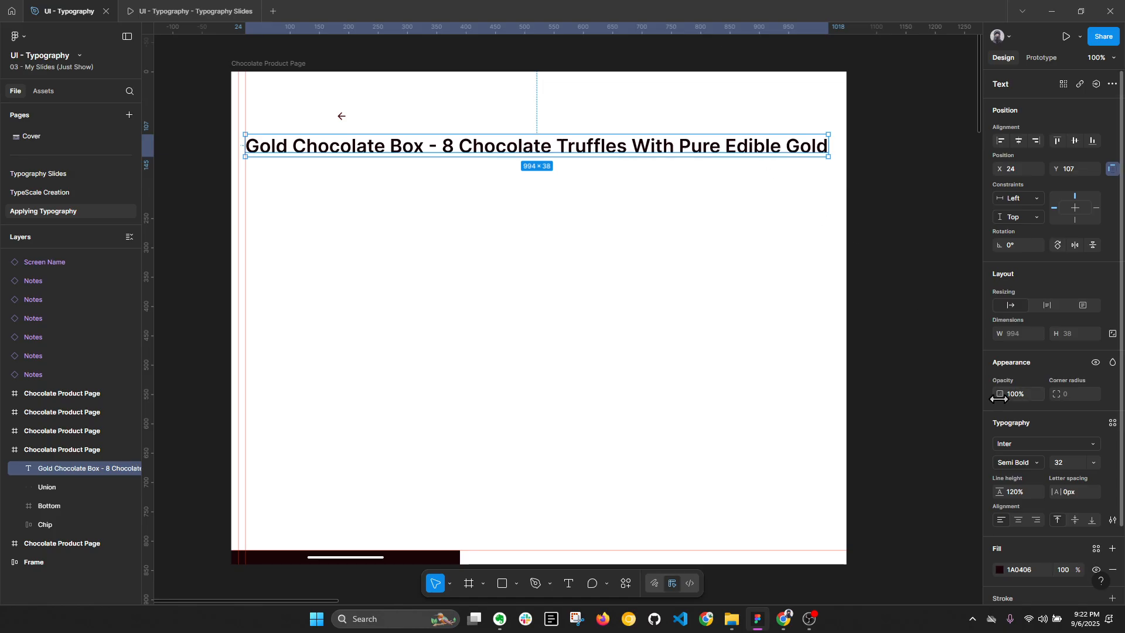
Step: Set the title's font weight to Bold and its size to 34
left_click(1025, 463)
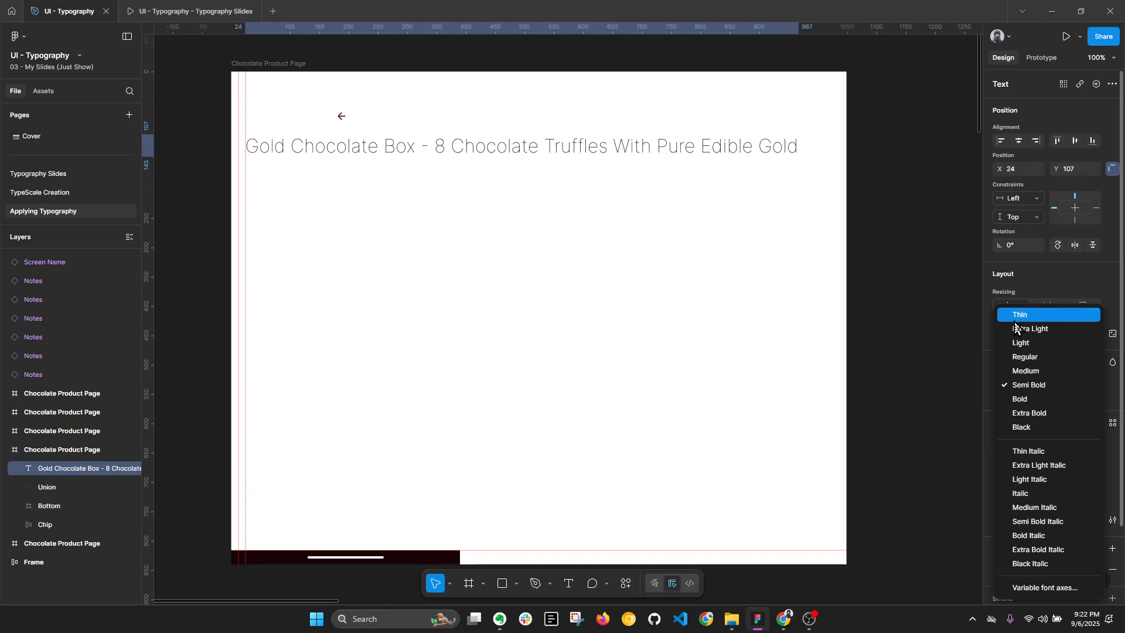
left_click(1037, 398)
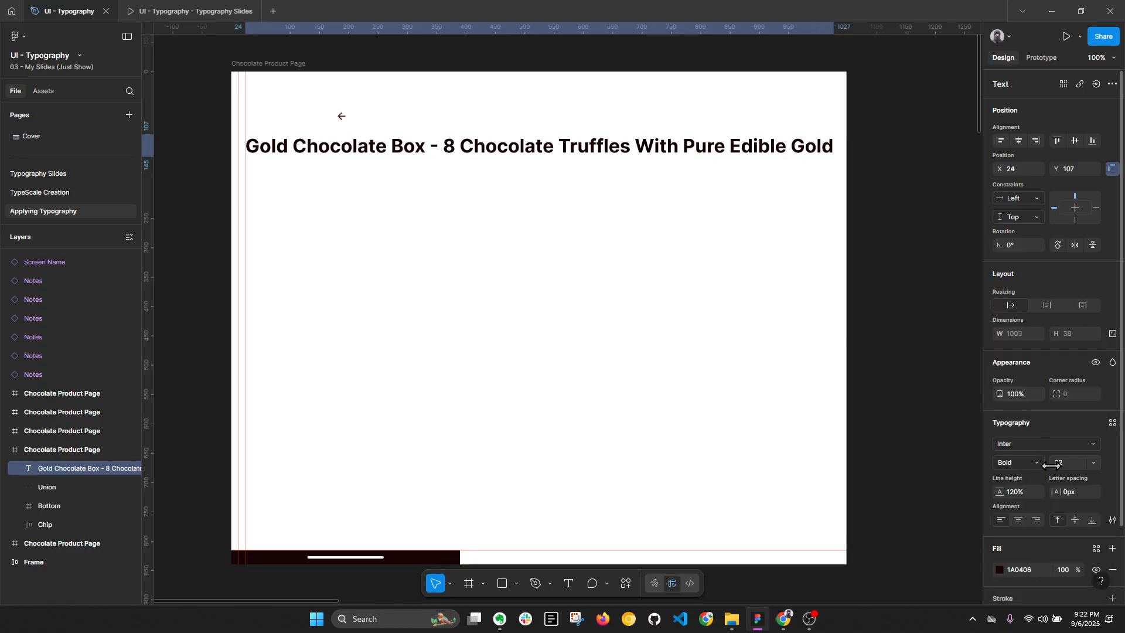
left_click(1094, 464)
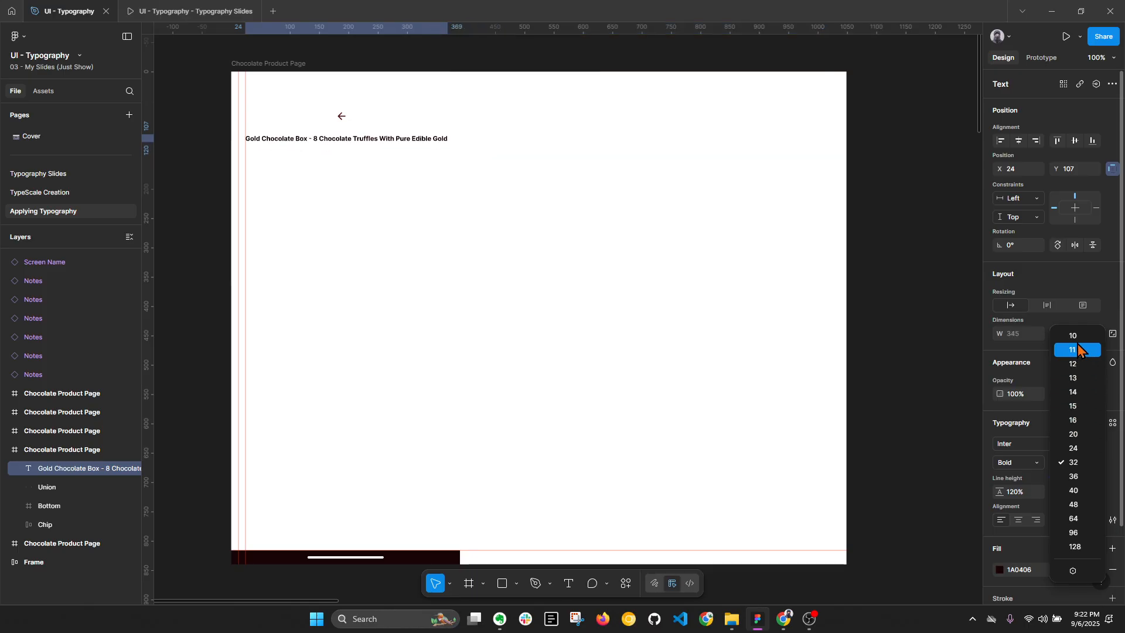
left_click(1073, 463)
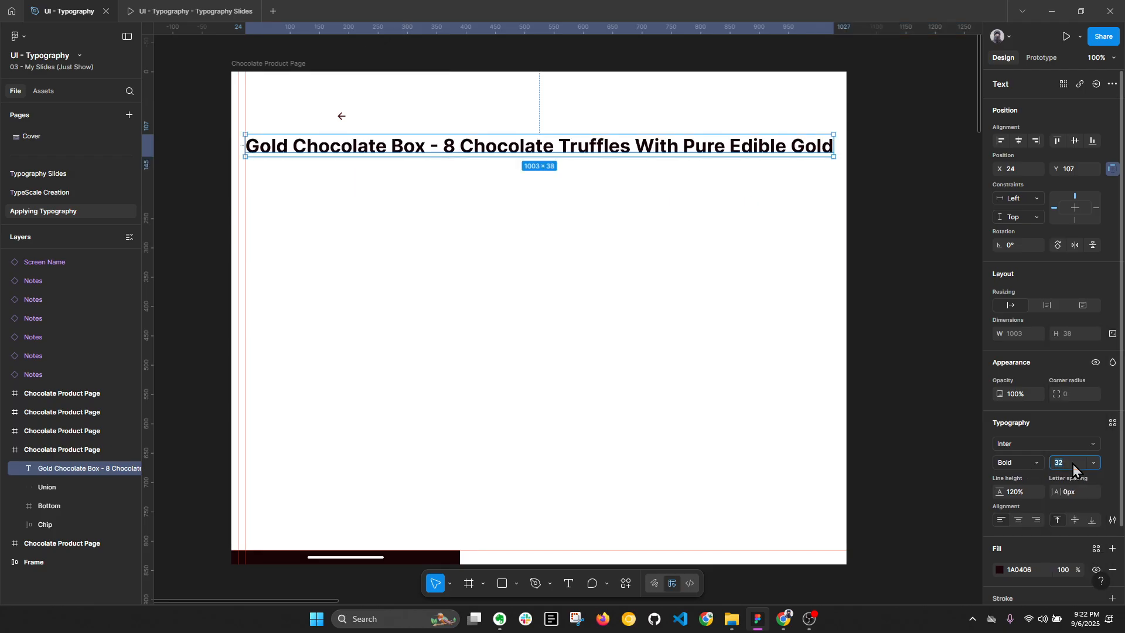
key("Return")
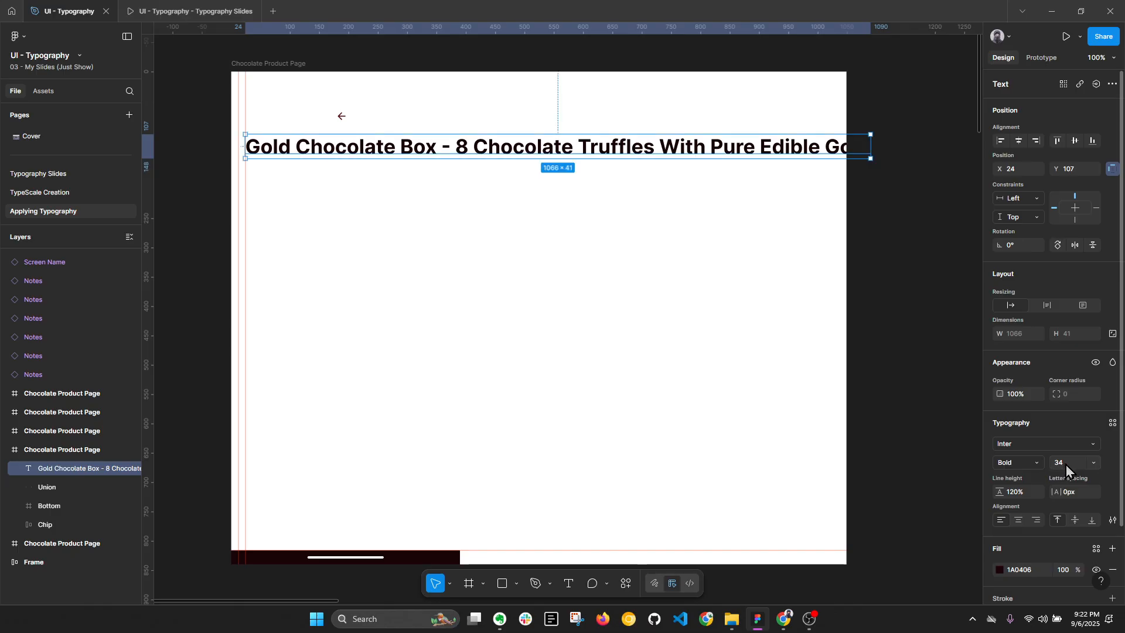
Step: Widen the Chocolate Product Page frame to 1251 and delete the back arrow above the title
left_click(287, 66)
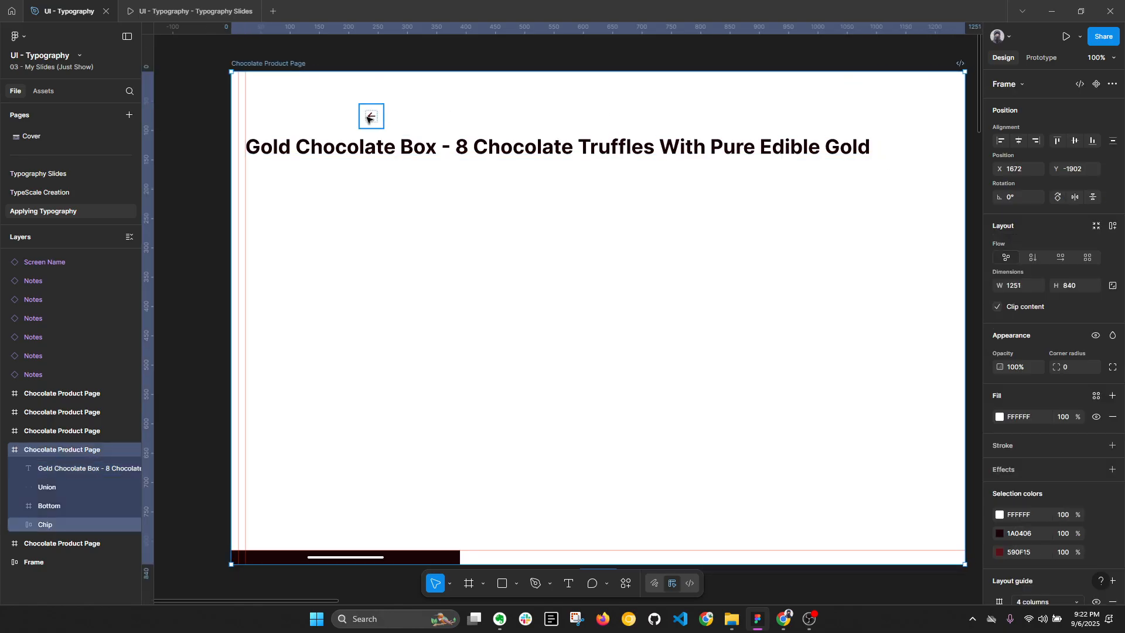
left_click(368, 118)
key("Delete")
Step: Try a letter spacing of -1px on the title, and reset it to 0
left_click(479, 151)
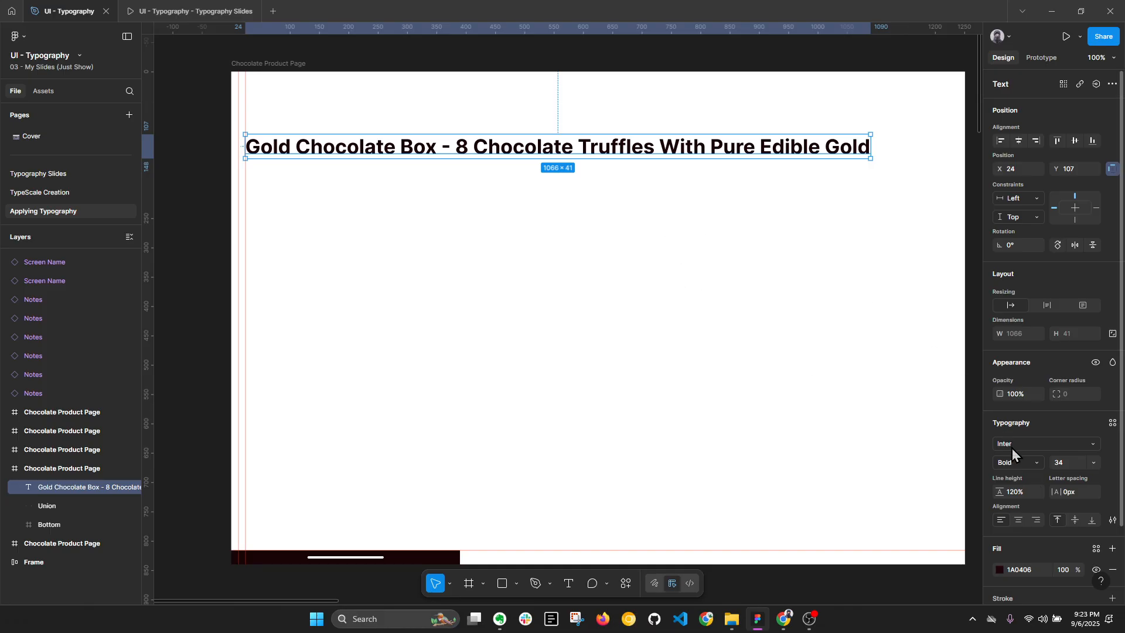
mouse_move(1054, 492)
left_mouse_down()
mouse_move(1081, 494)
mouse_move(1056, 500)
left_mouse_up()
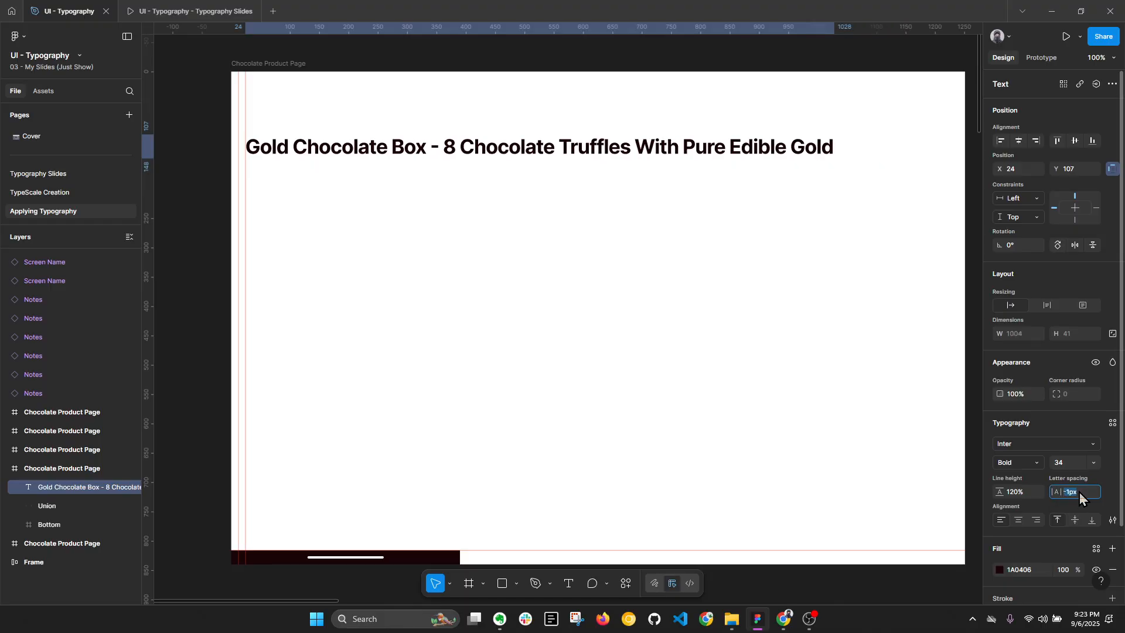
type("0")
key("Return")
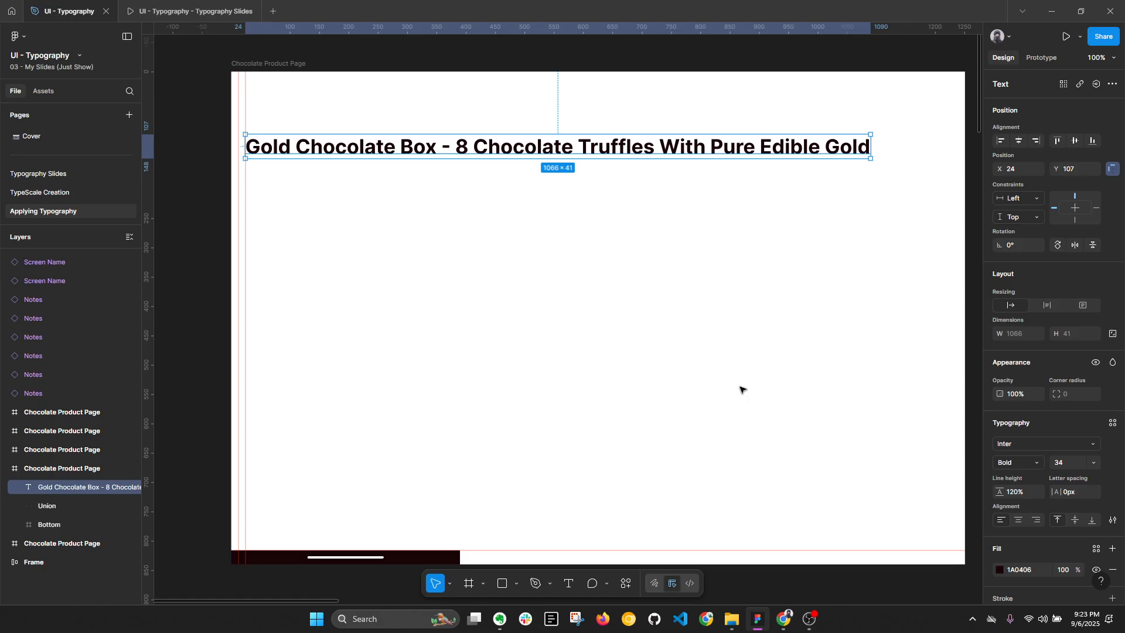
Step: Switch to the Typography Slides presentation to view the Terminology slide
left_click(181, 11)
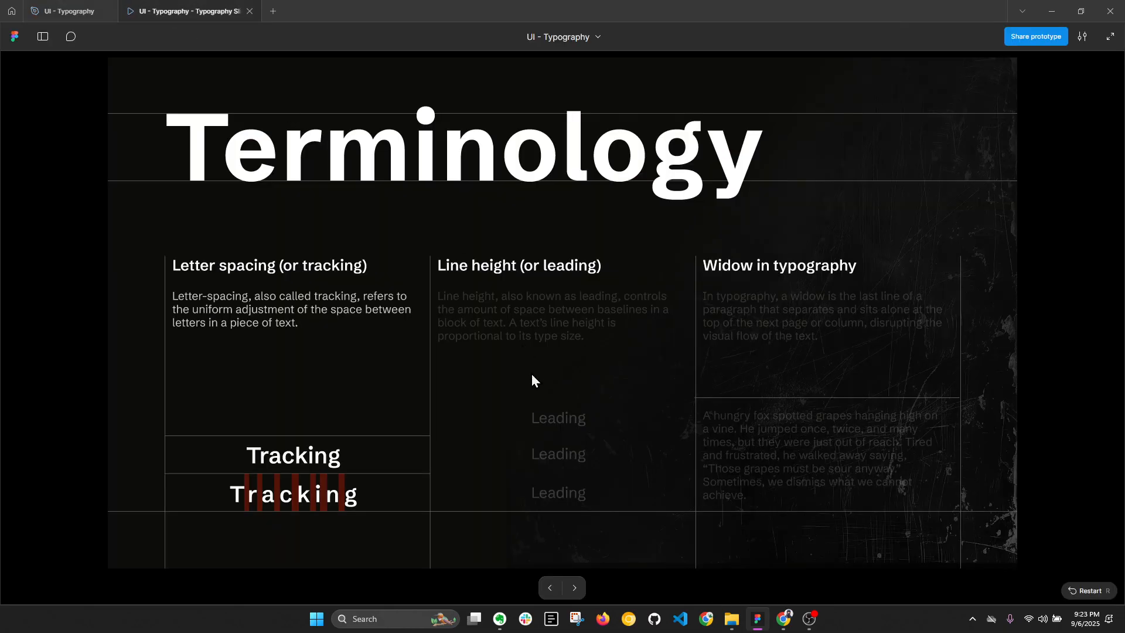
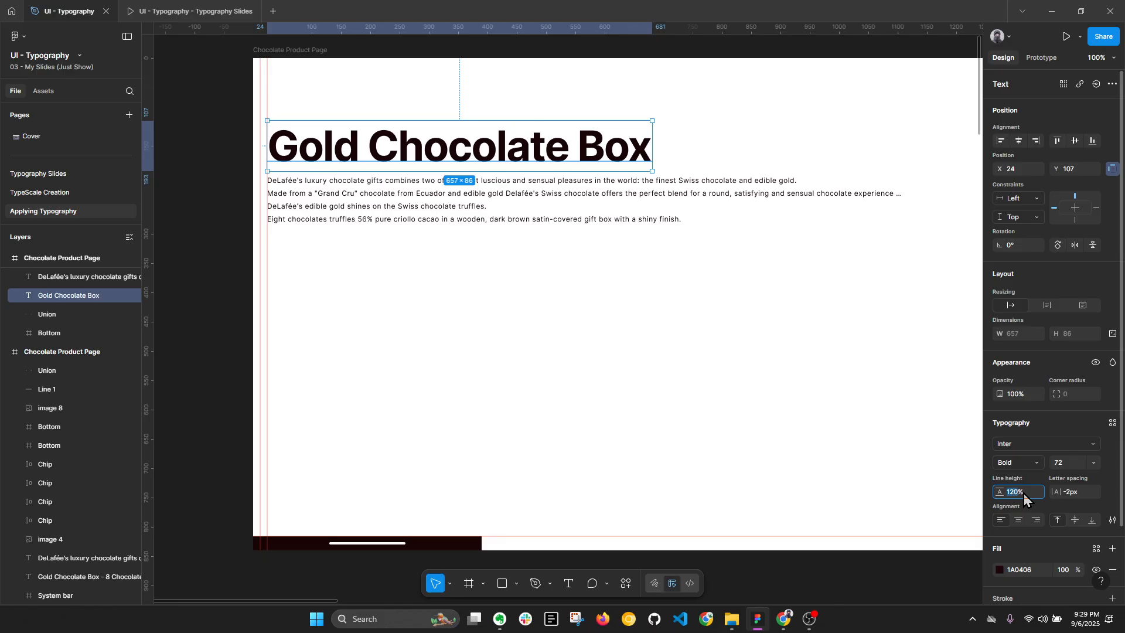
Step: Set the title's line height to 160% and move the description below it down to Y 270
left_click(1024, 493)
key("BackSpace")
key("BackSpace")
key("BackSpace")
key("Num_Lock")
type("160%")
key("Return")
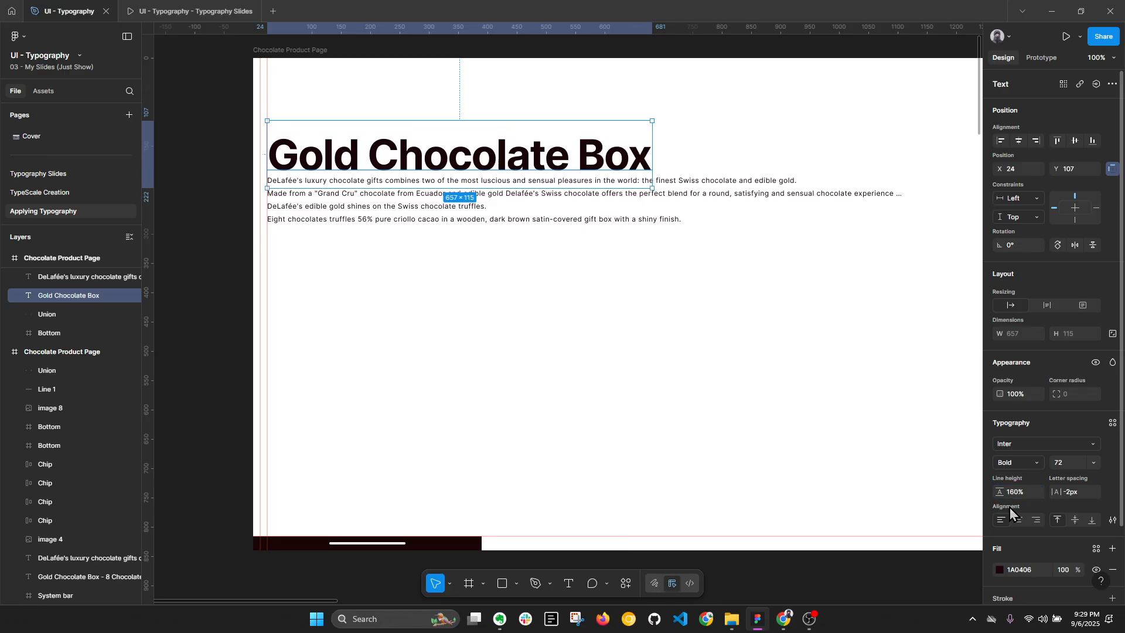
left_click(484, 230)
left_click_drag(484, 230, 480, 248)
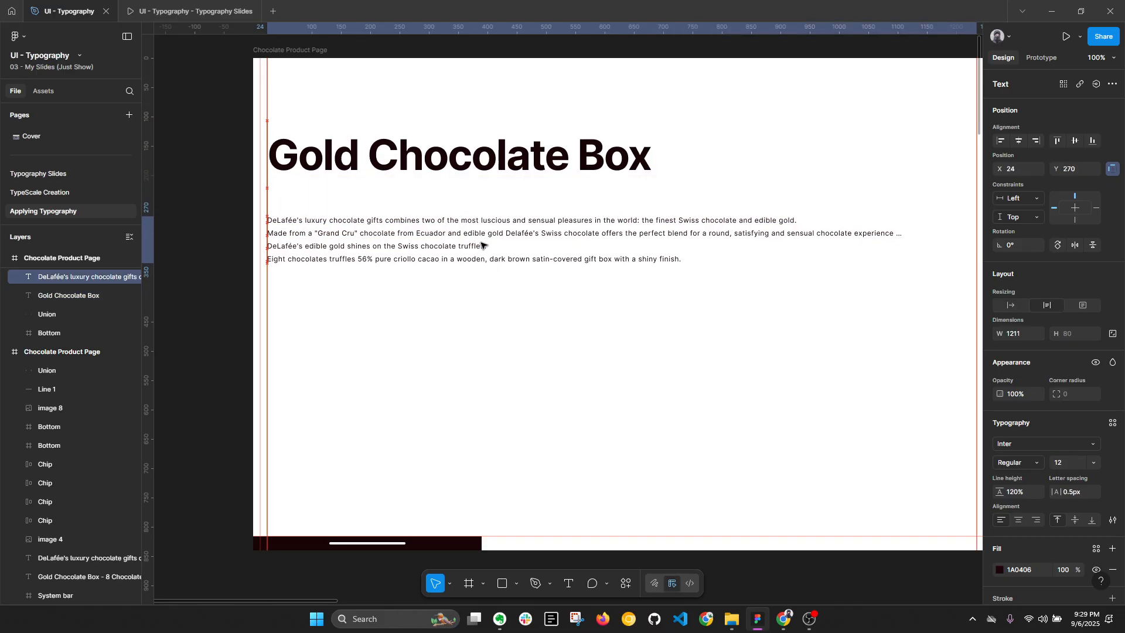
Step: Change the title text to "Gold Chocolaty Box pyz"
left_click(370, 130)
scroll(514, 128, "up", 5)
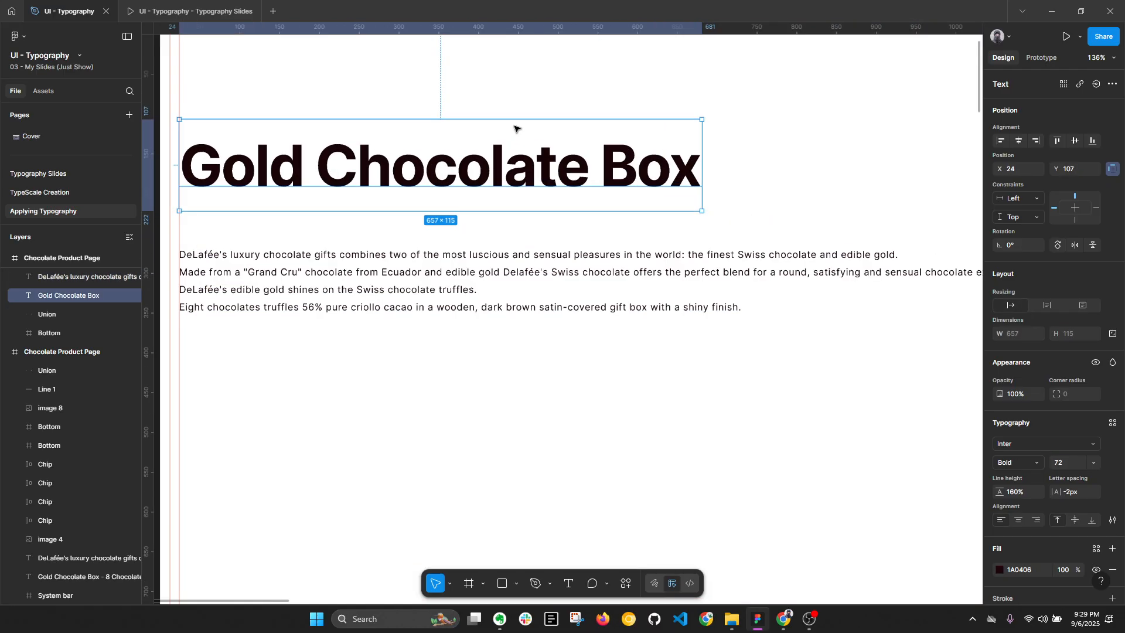
key("alt+l")
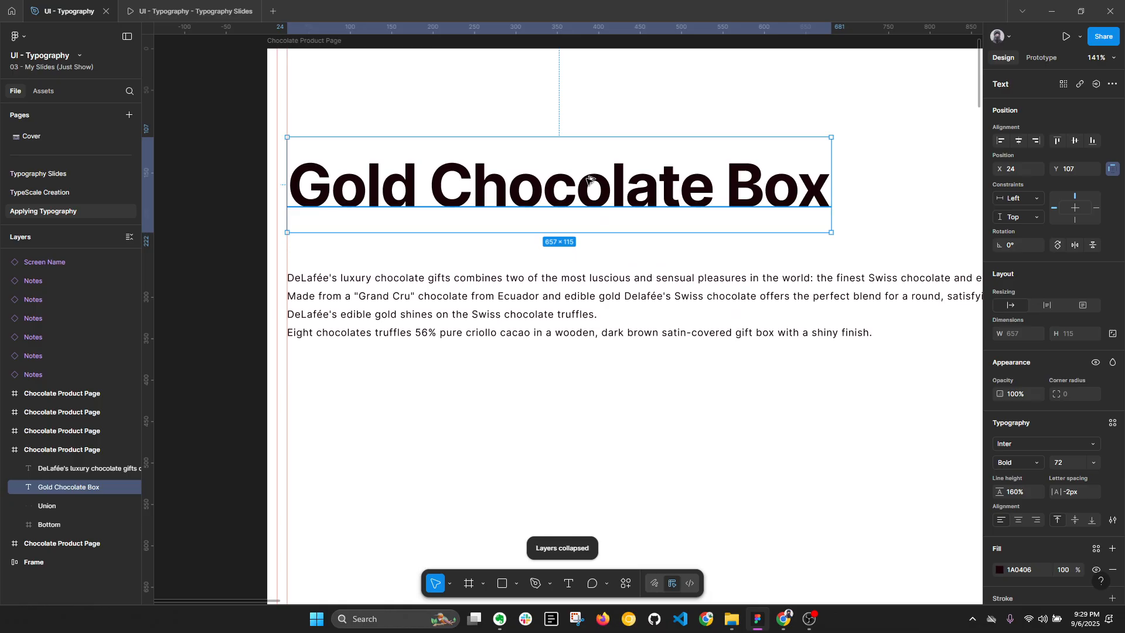
double_click(577, 190)
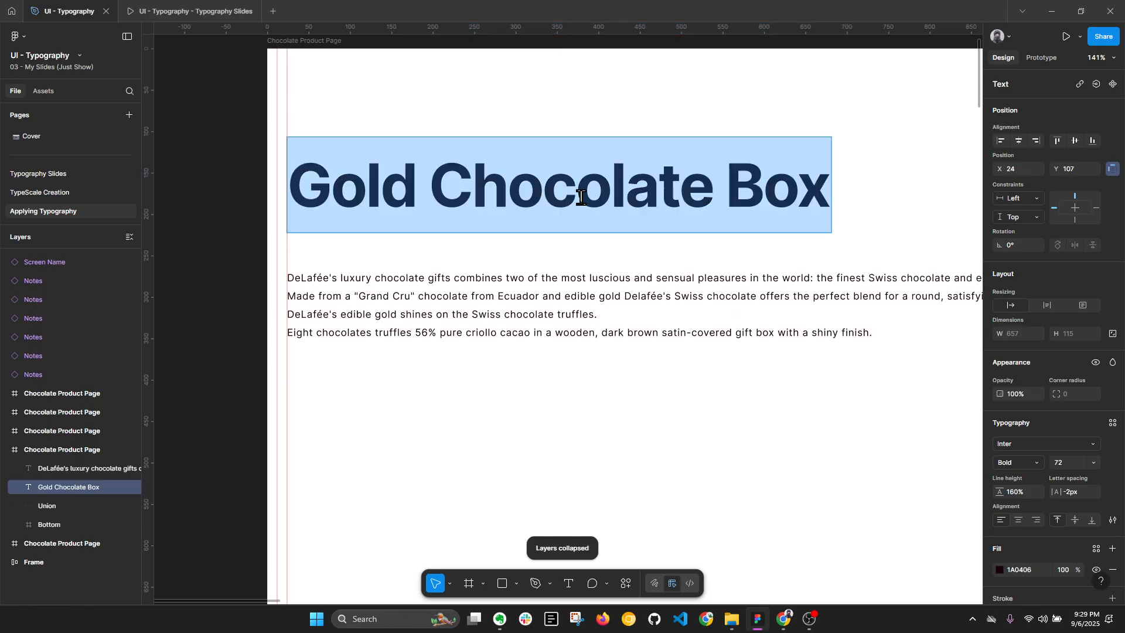
left_click(682, 193)
key("shift+Right")
type("y")
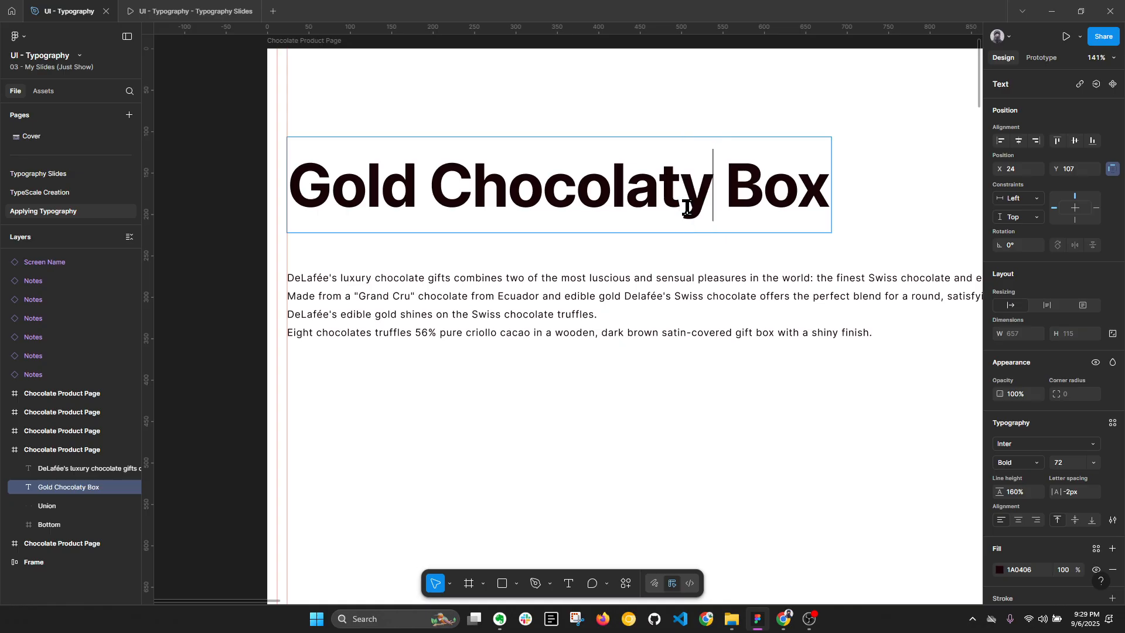
left_click(823, 200)
type("p")
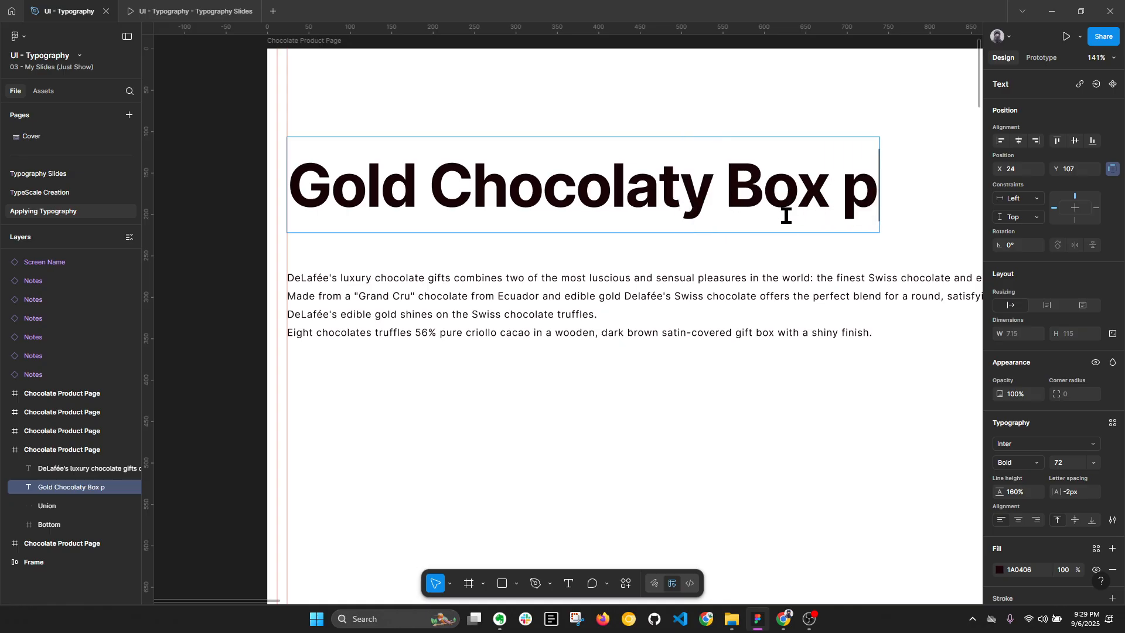
type("y")
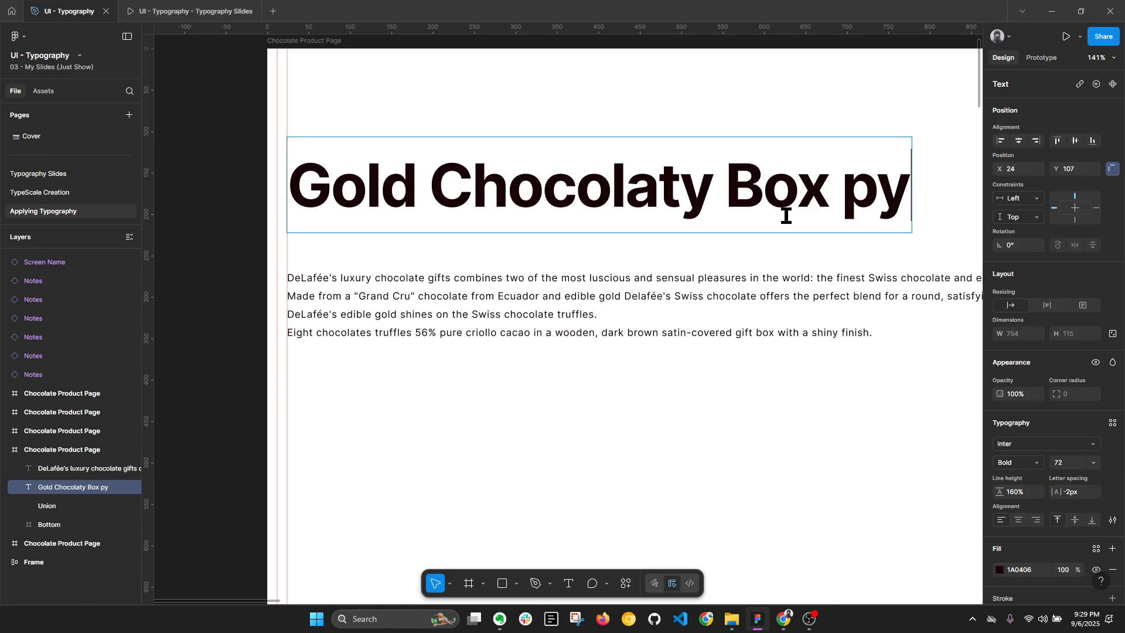
type("z")
left_click(690, 451)
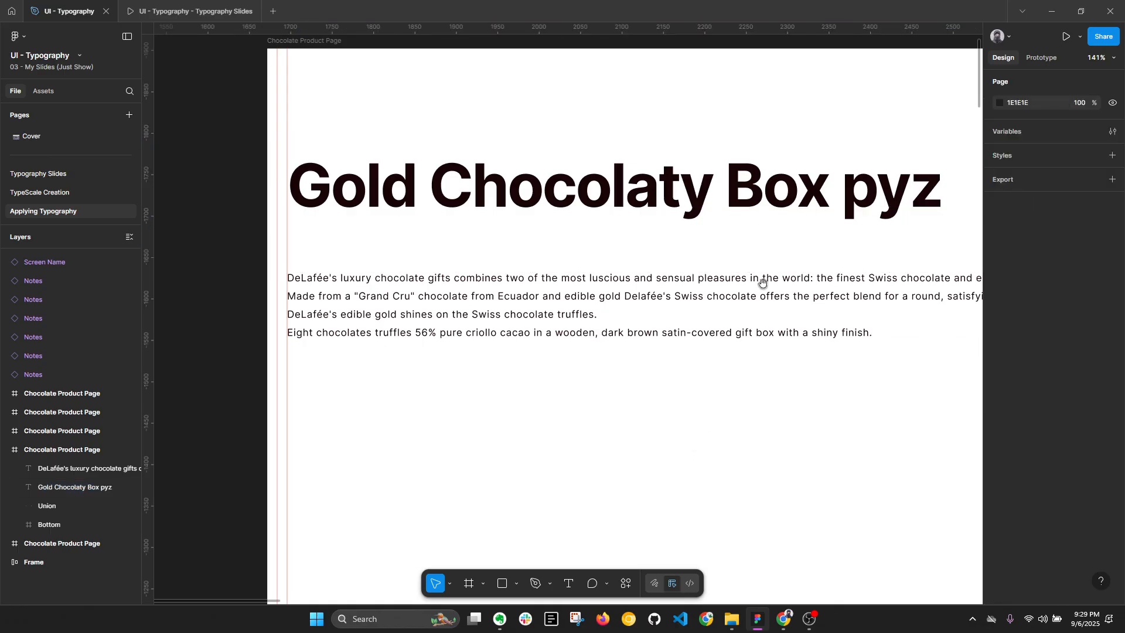
Step: Move the description up against the title's text box with a spacing of 0, and select both to check the gap
left_click_drag(734, 323, 642, 347)
left_click(691, 212)
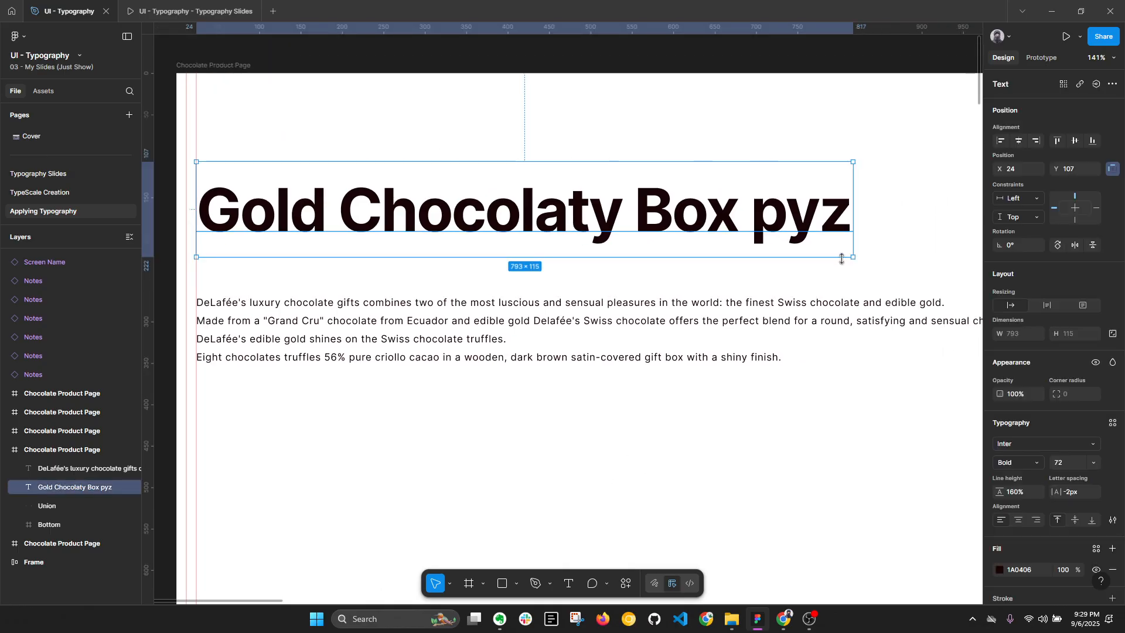
key("alt+l")
left_click_drag(585, 304, 586, 265)
left_click(592, 229, "shift")
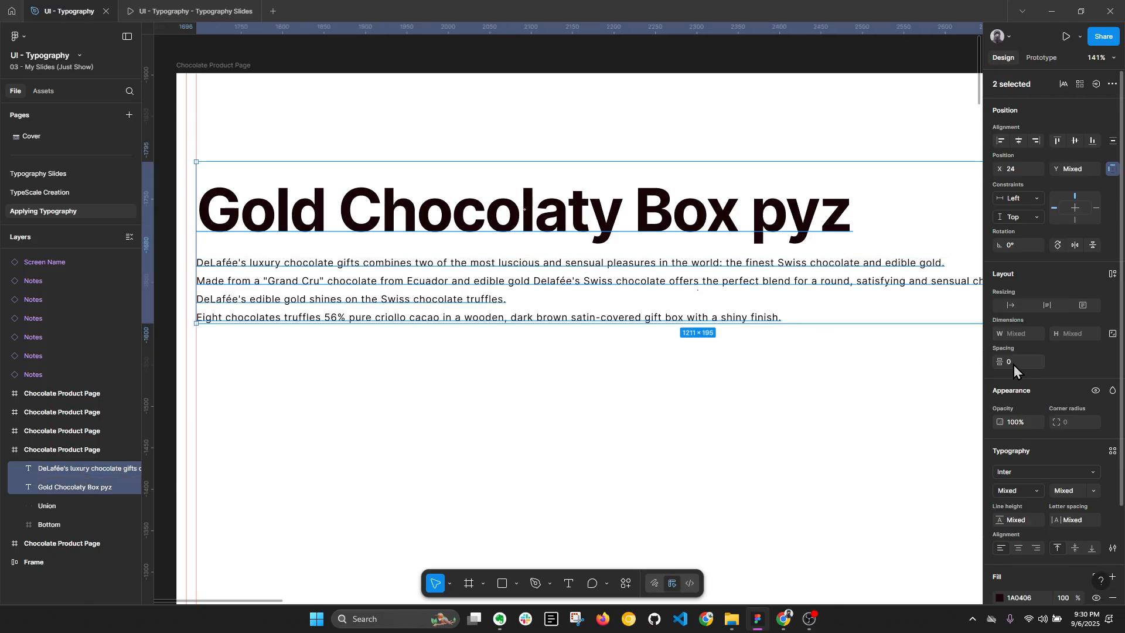
left_click(670, 347)
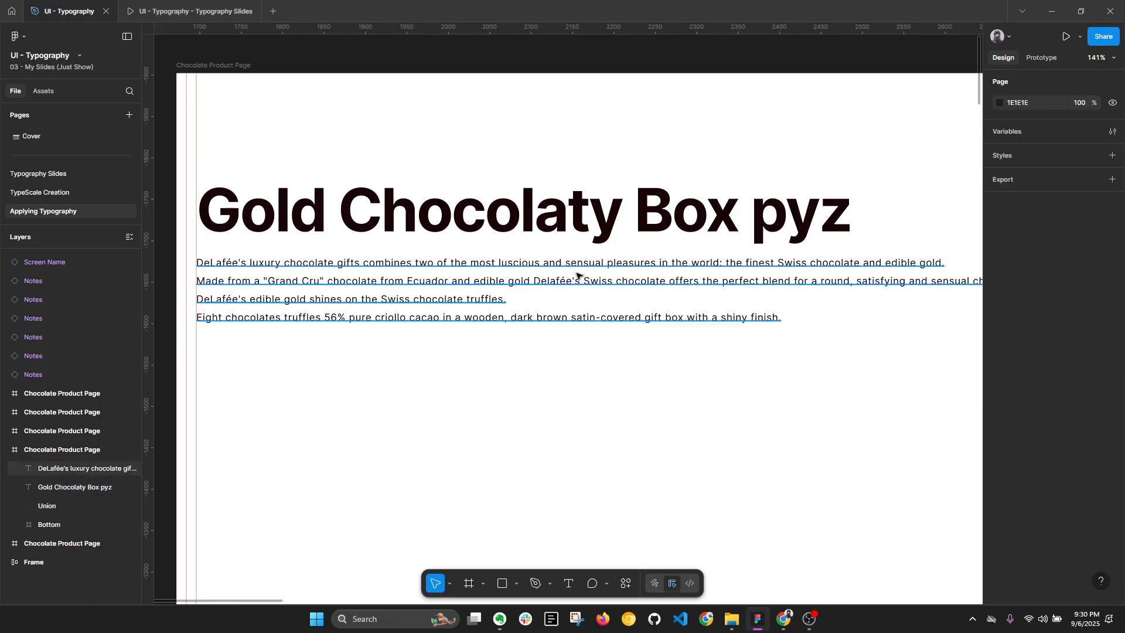
Step: Reduce the title's line height in stages from 140% through 120% to 90%
left_click(609, 227)
key("alt+l")
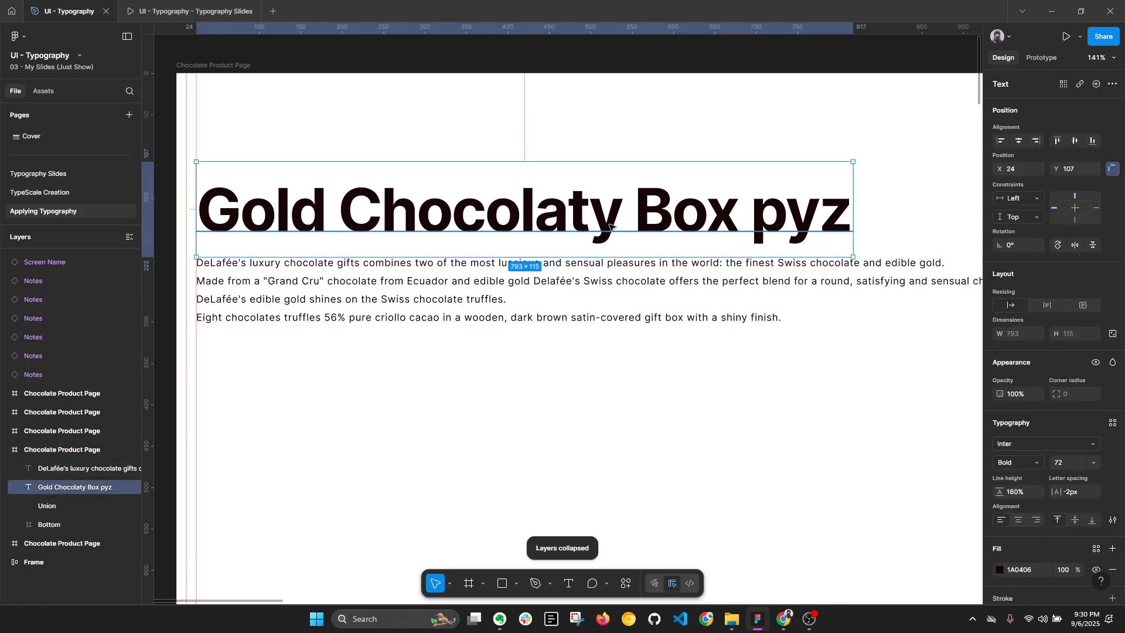
left_click(1034, 496)
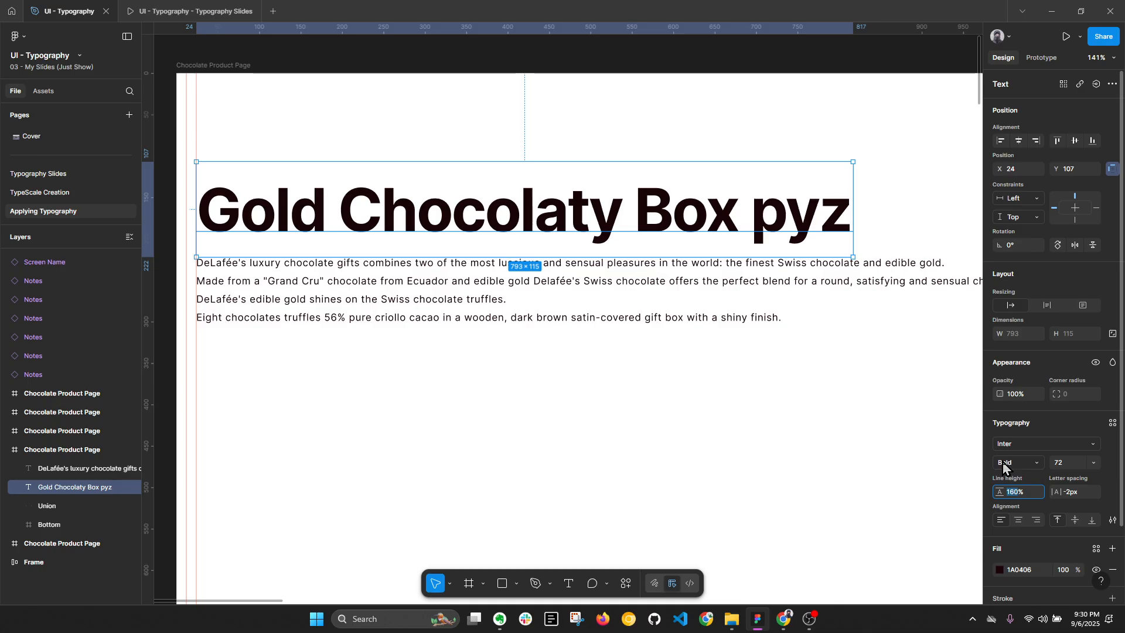
type("140")
key("Return")
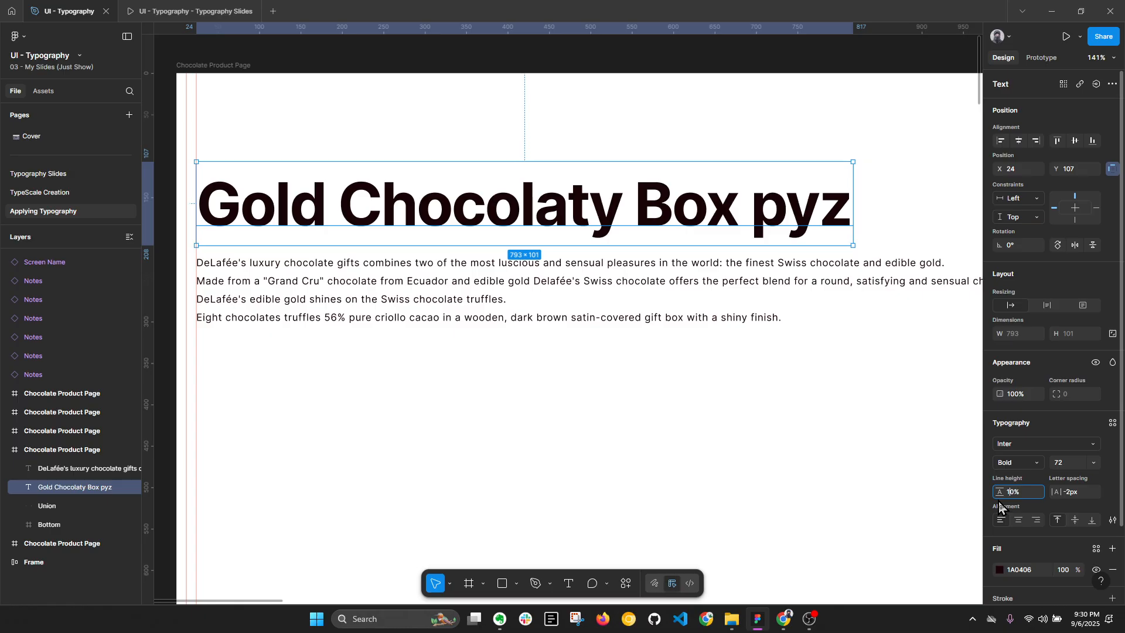
key("Return")
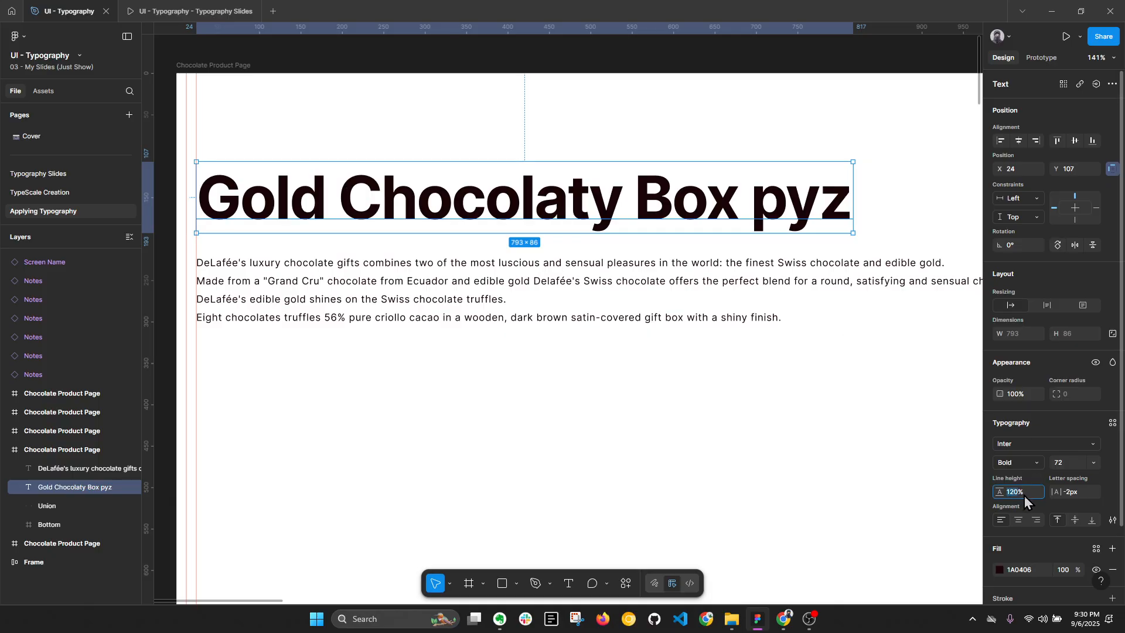
type("90")
key("Return")
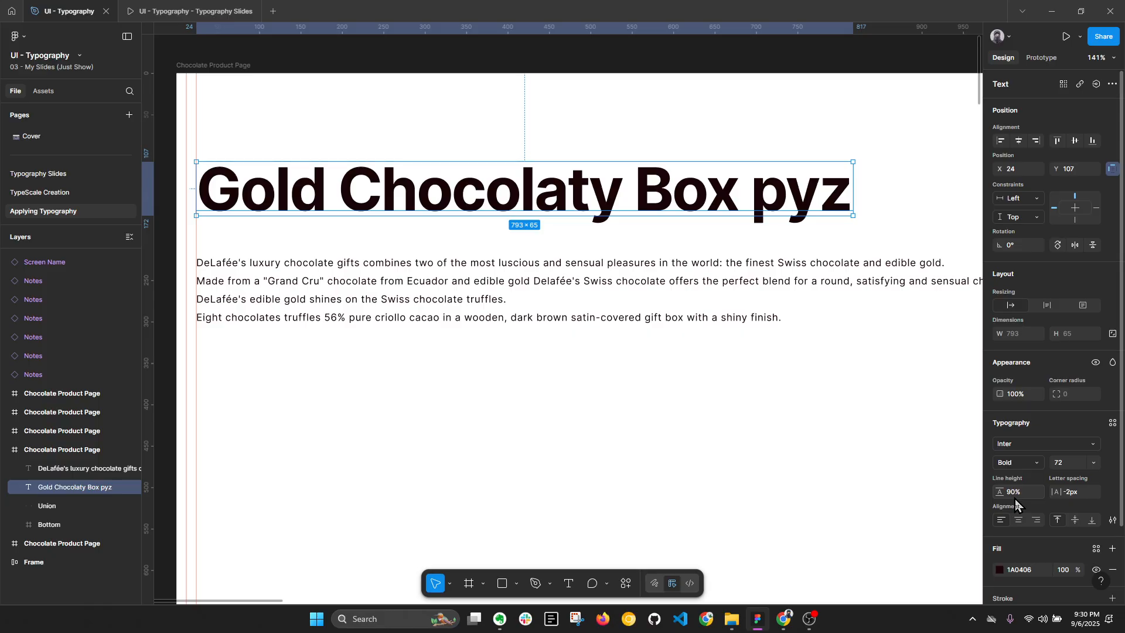
Step: Move the description up close below the title and set the spacing between the two texts to 16
scroll(616, 212, "up", 5)
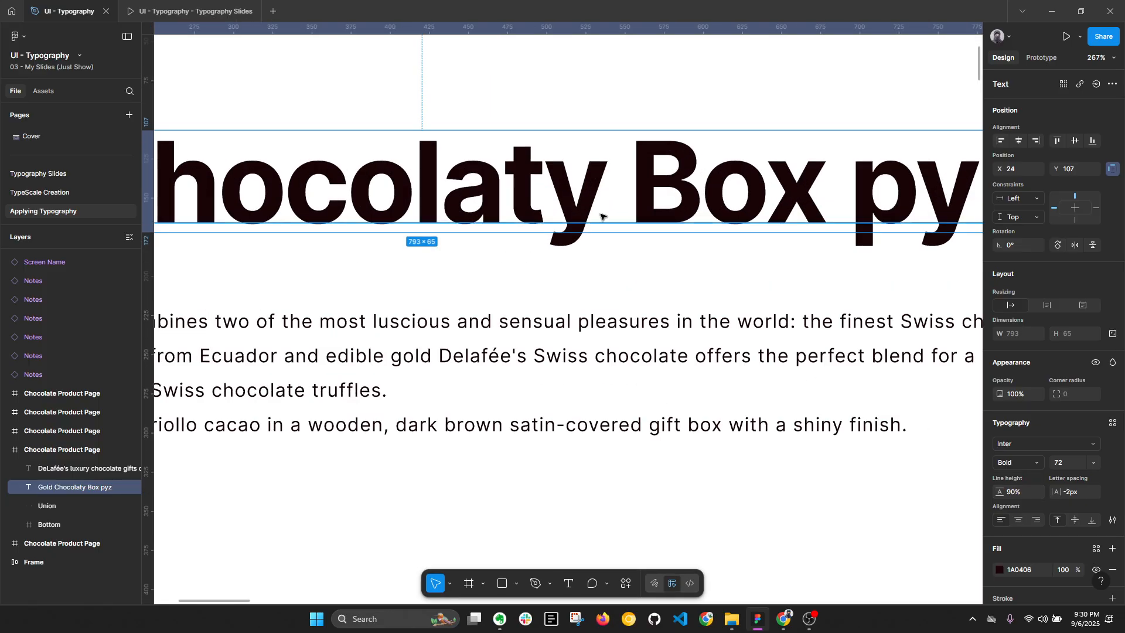
scroll(616, 212, "up", 8)
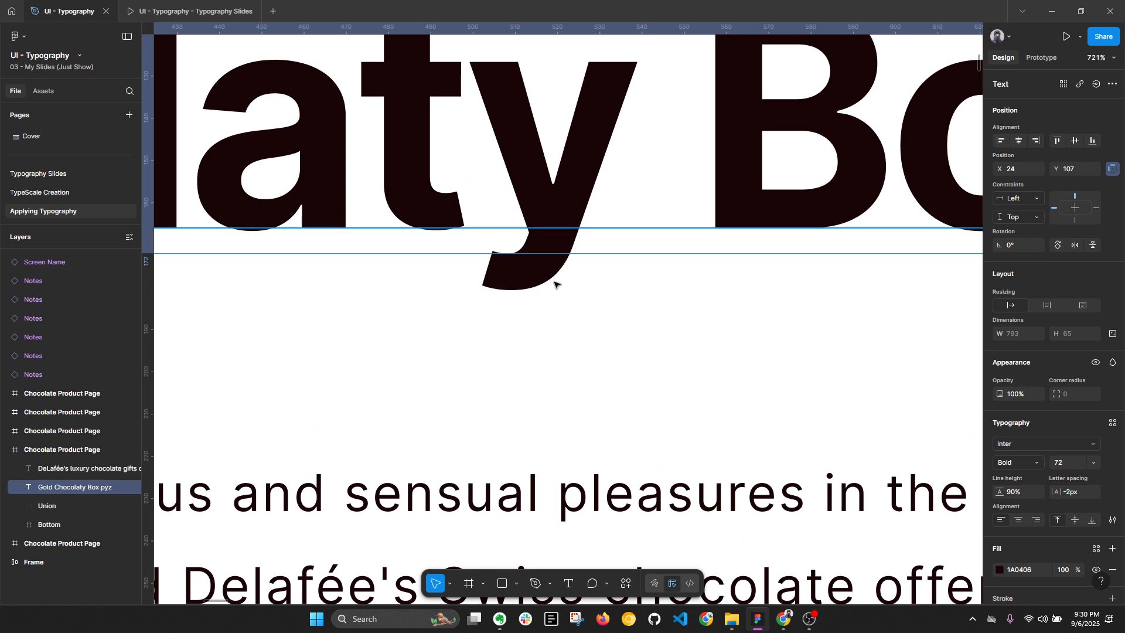
scroll(562, 265, "down", 1)
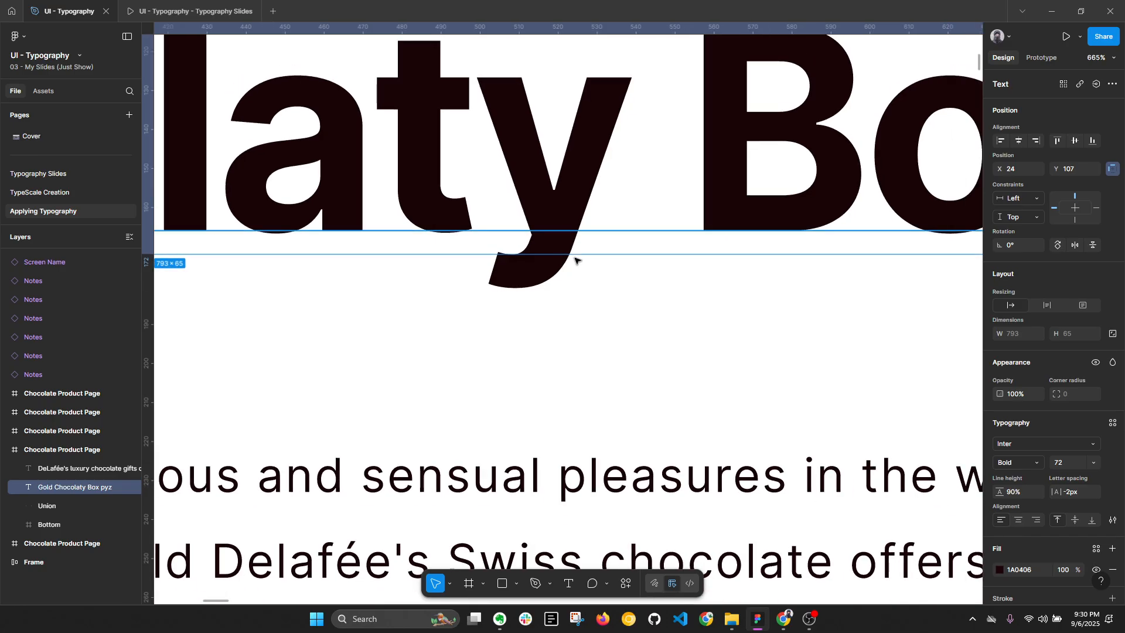
scroll(567, 225, "down", 5)
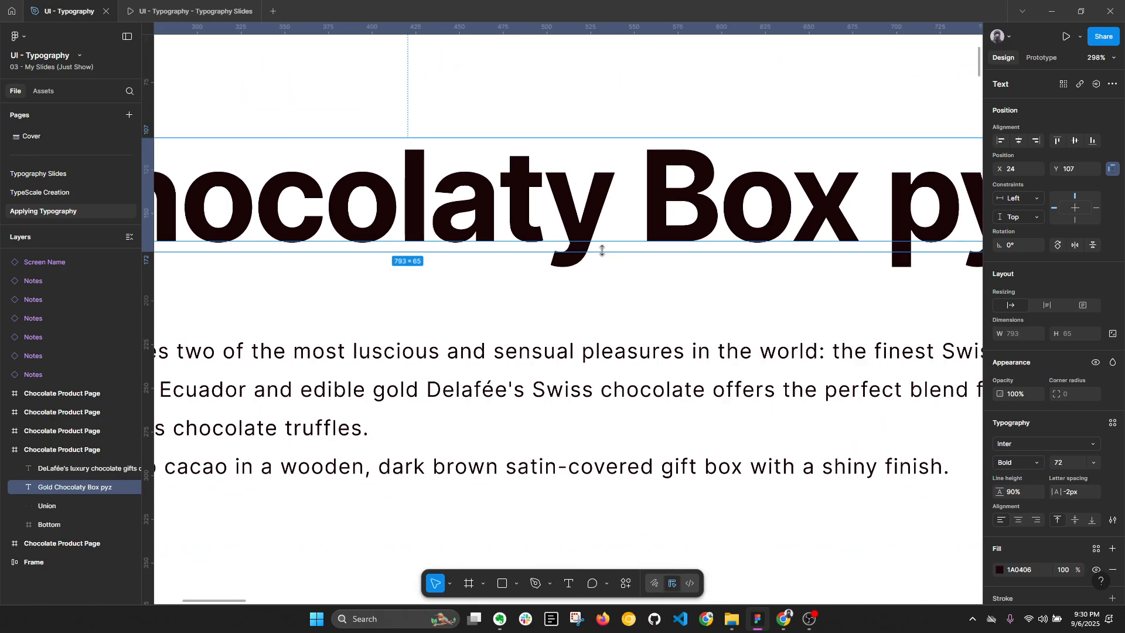
left_click(495, 302)
scroll(495, 301, "left", 4)
left_click_drag(525, 301, 525, 280)
left_click(530, 226, "shift")
left_click_drag(688, 287, 603, 287)
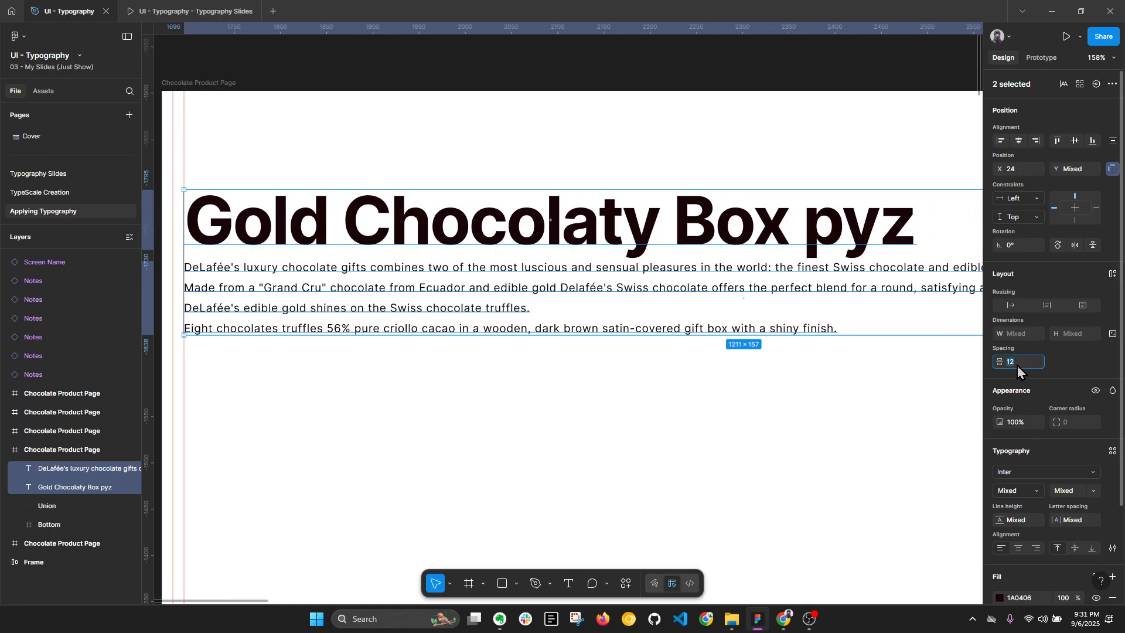
key("Return")
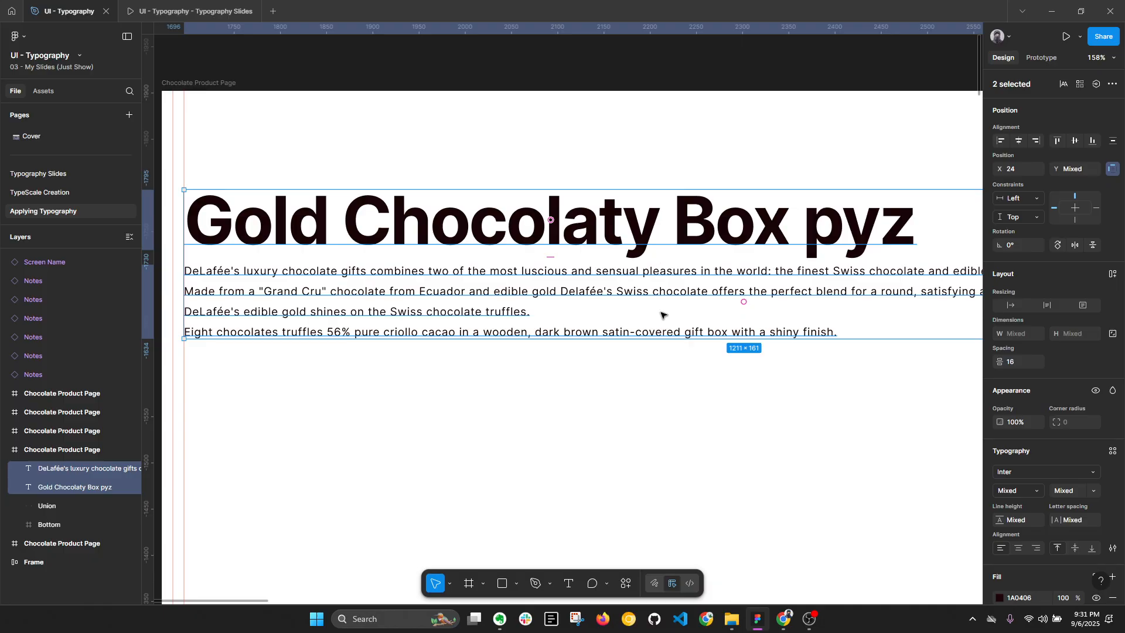
key("Escape")
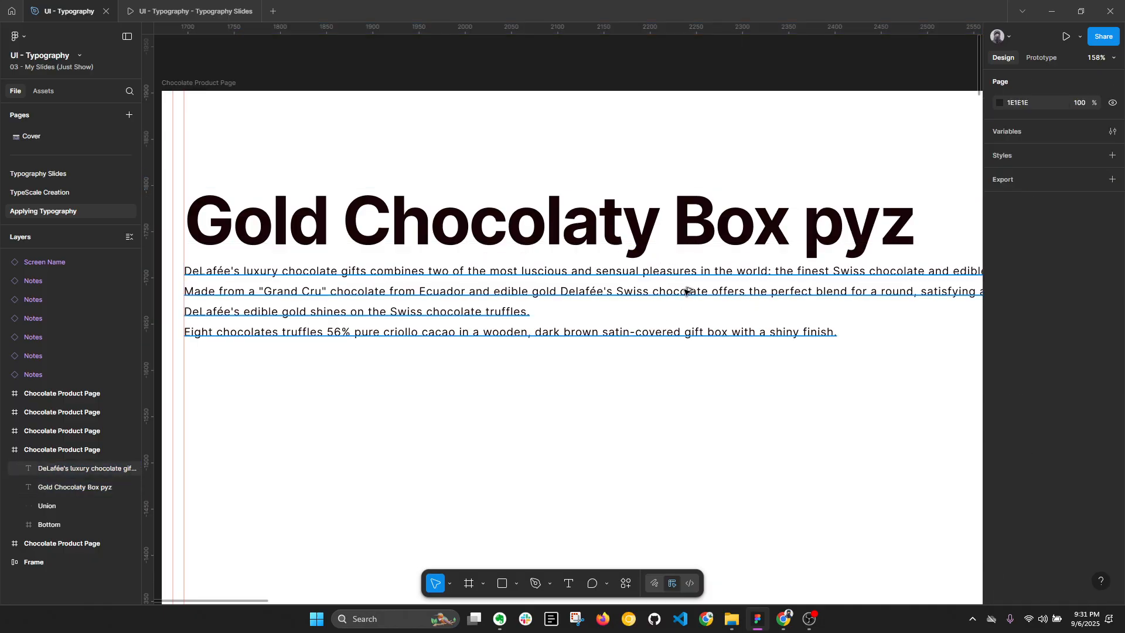
Step: Move the description down to Y 213 and set the title's line height to 120%
key("alt+l")
left_click_drag(687, 285, 688, 308)
left_click(669, 231)
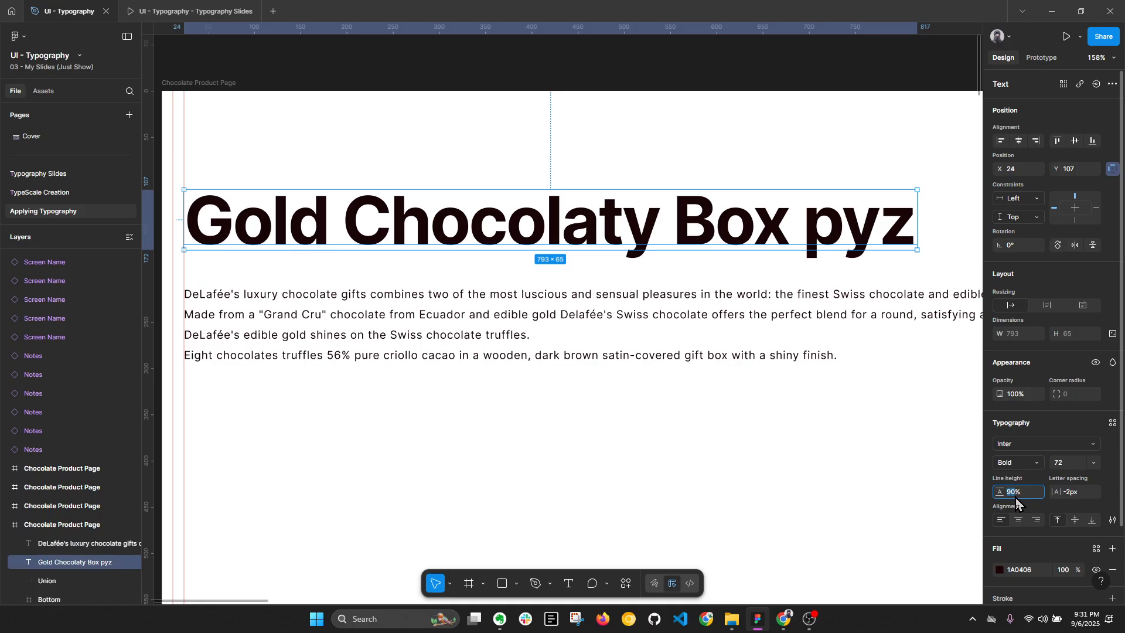
key("Return")
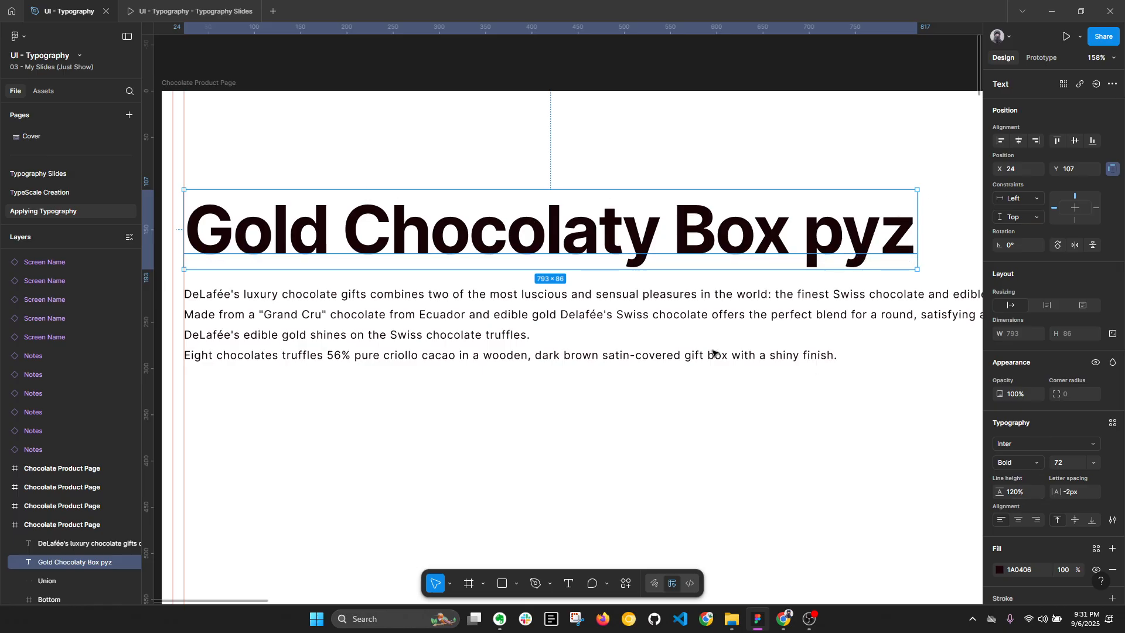
Step: Set the font size of the description below the title to 16
left_click(626, 316)
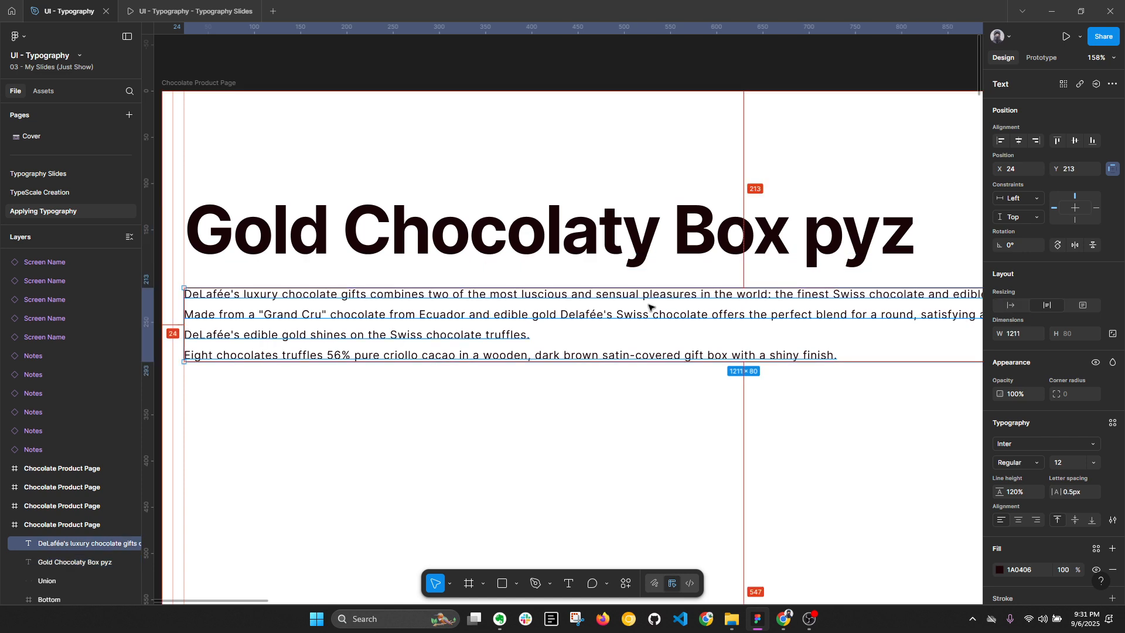
key("alt+l")
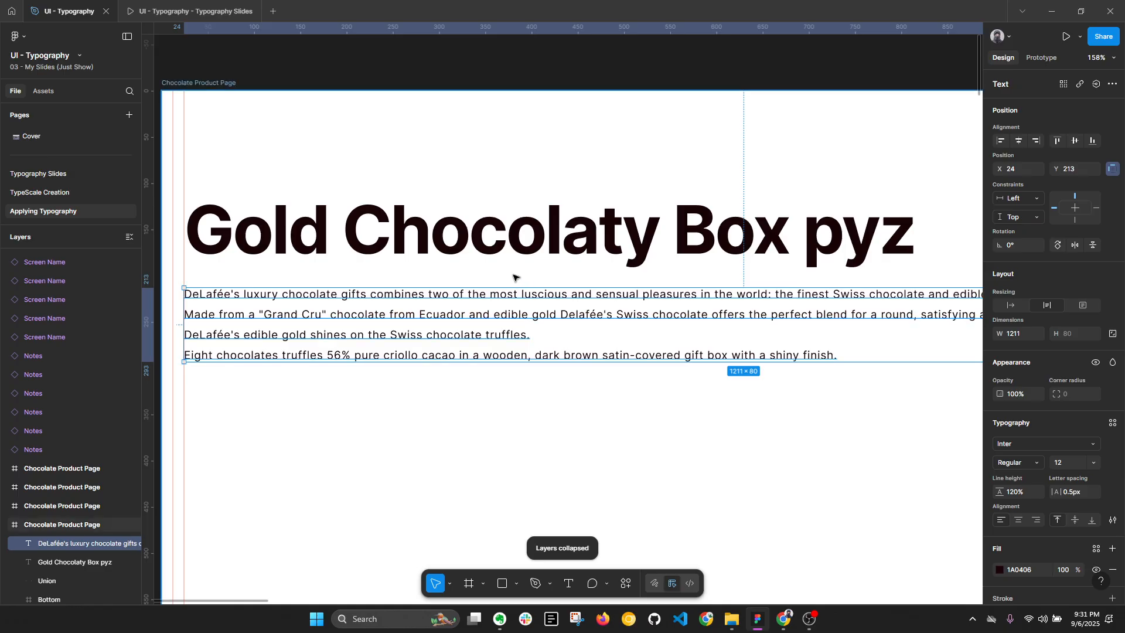
scroll(515, 275, "down", 1)
left_click_drag(924, 367, 864, 362)
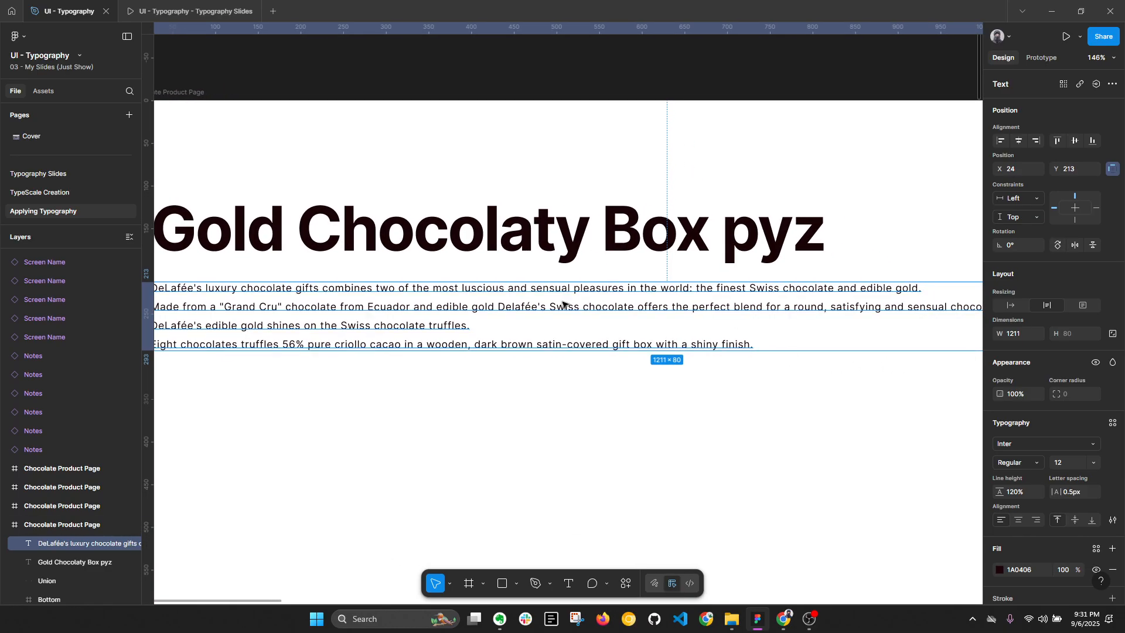
scroll(550, 296, "left", 3)
left_click(1109, 58)
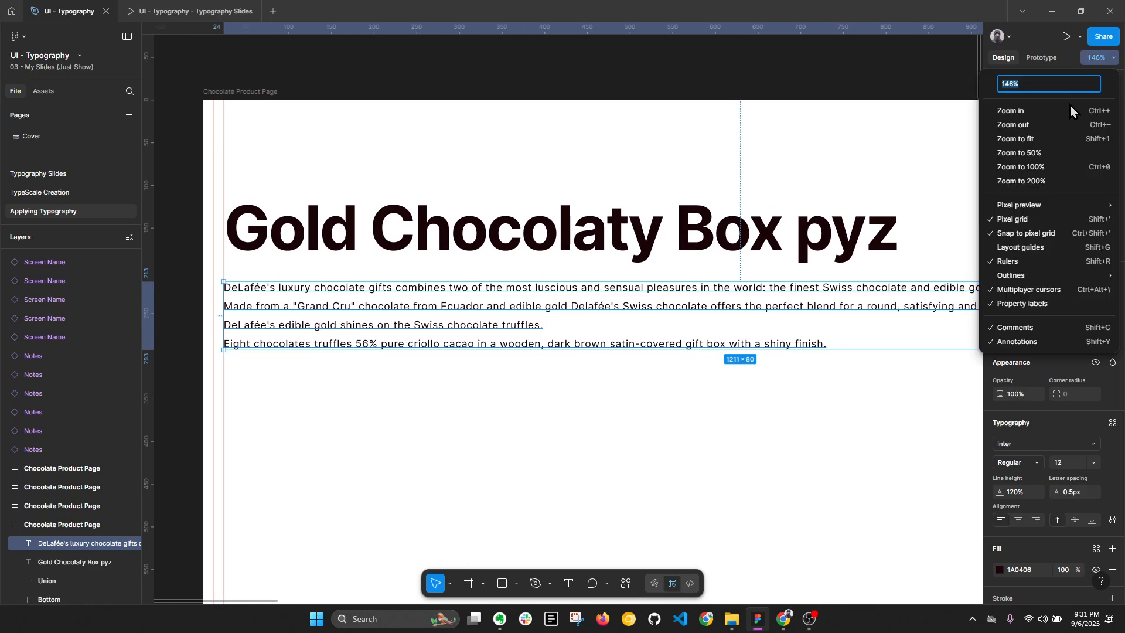
left_click(1030, 167)
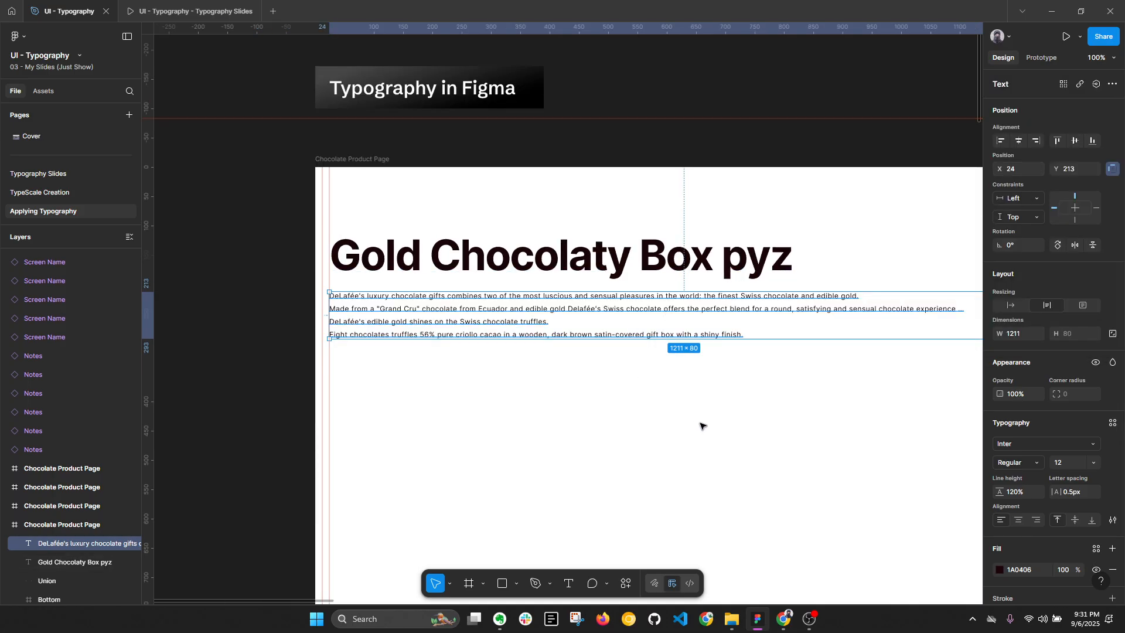
scroll(662, 416, "right", 3)
left_click(1061, 463)
type("1")
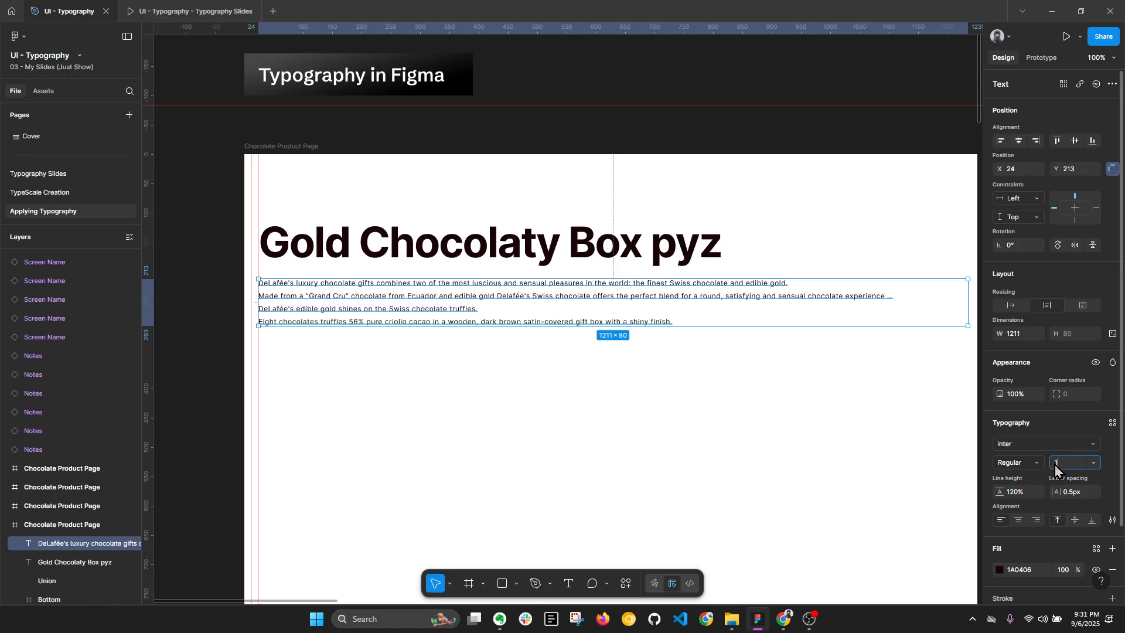
type("6")
key("Return")
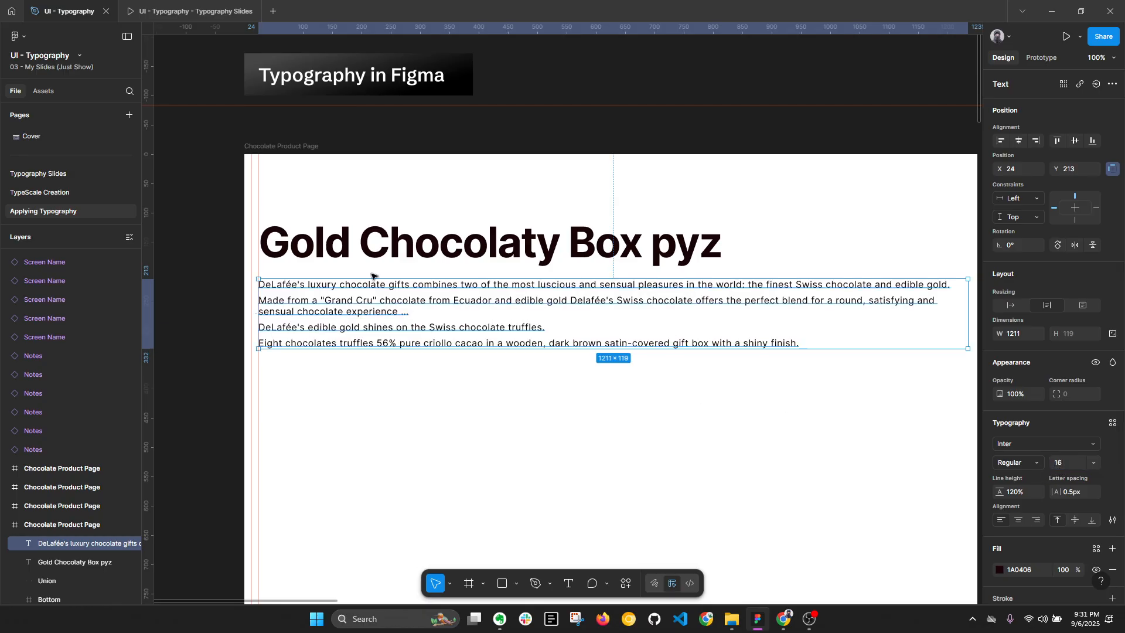
Step: Narrow the description text box to a width of about 866 and set its line height to 140%
scroll(701, 321, "right", 2)
left_click_drag(920, 317, 720, 316)
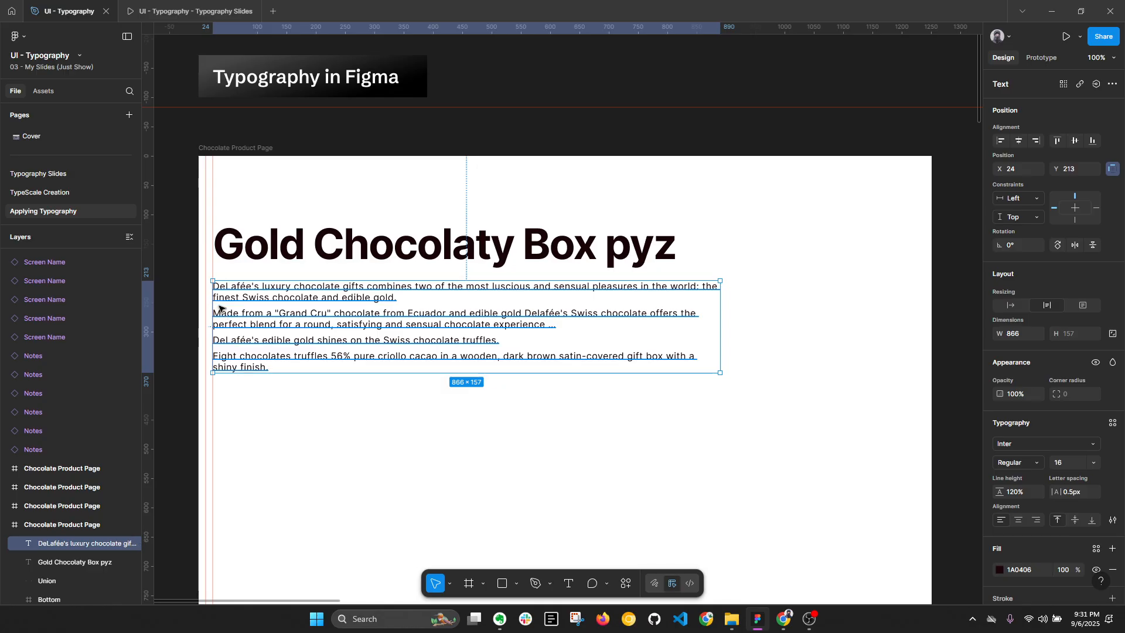
left_click(1015, 494)
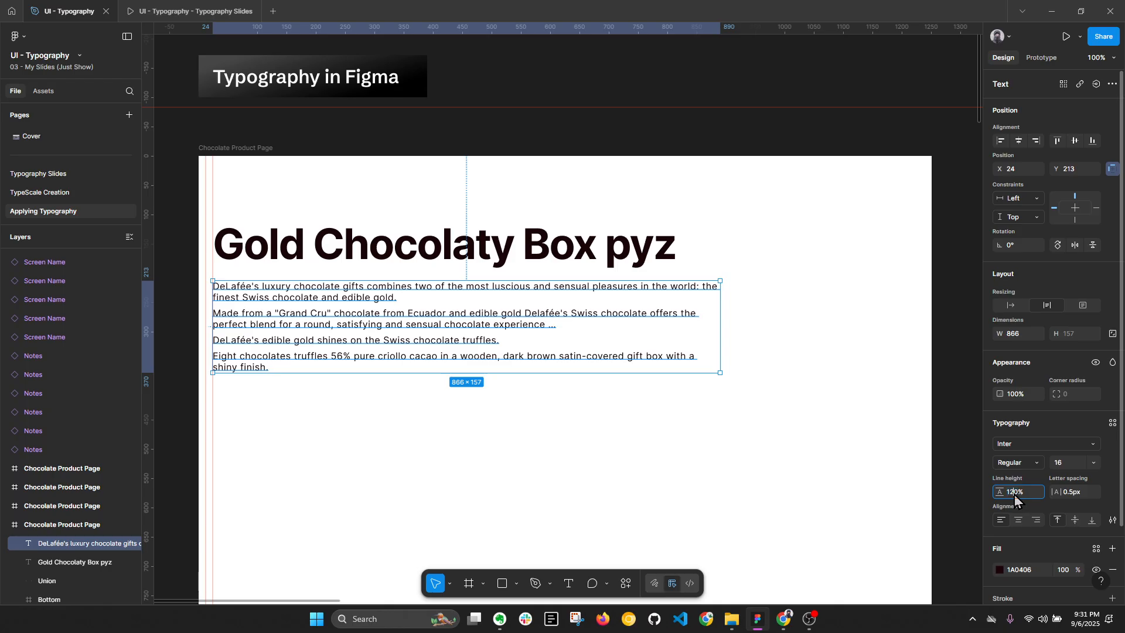
left_click(636, 261)
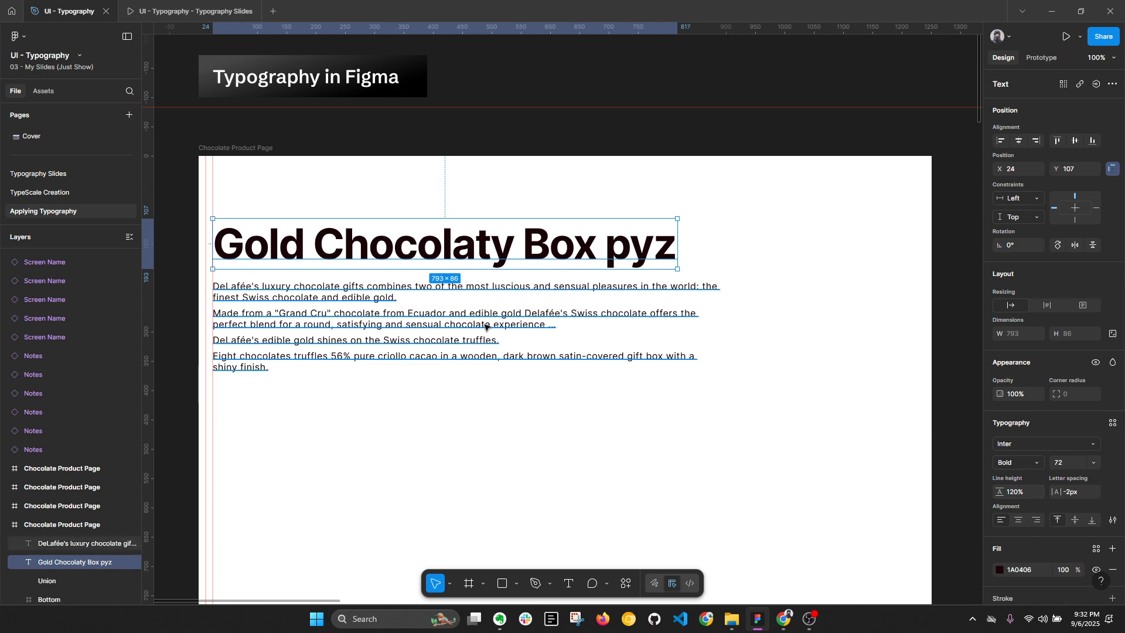
left_click(550, 351)
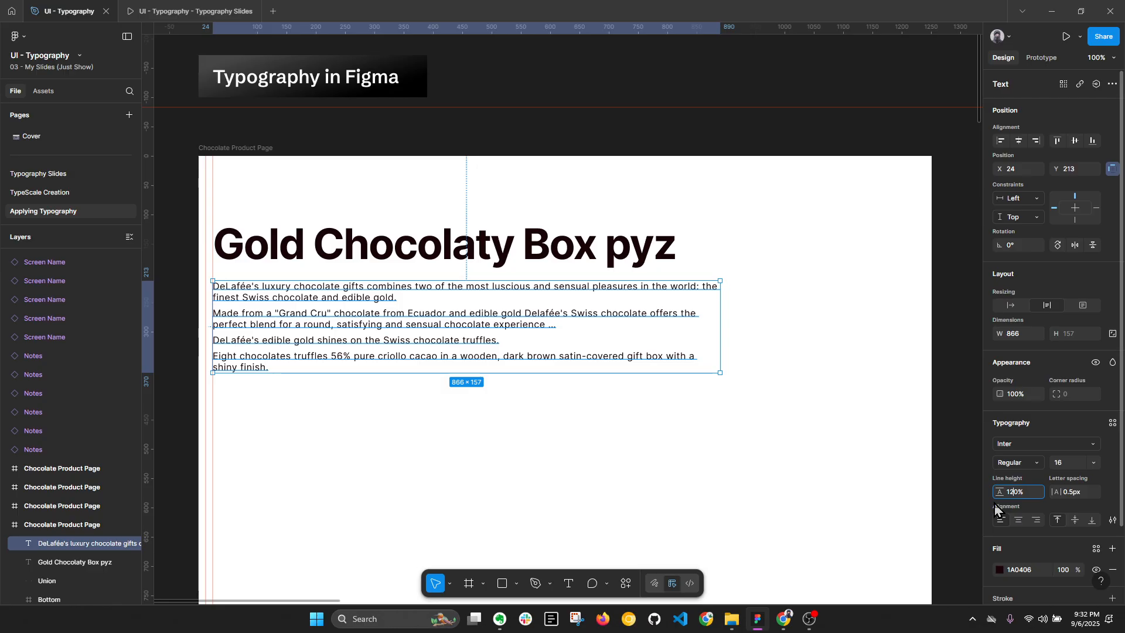
key("Return")
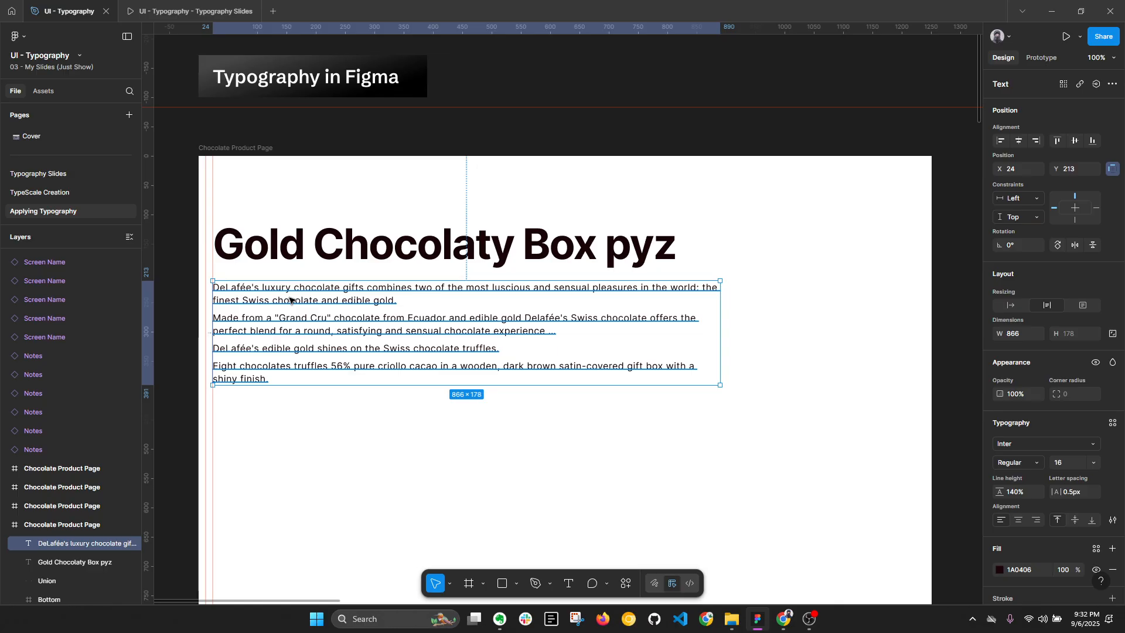
Step: Try a line height of 90% on the description text and undo the change
key("alt+l")
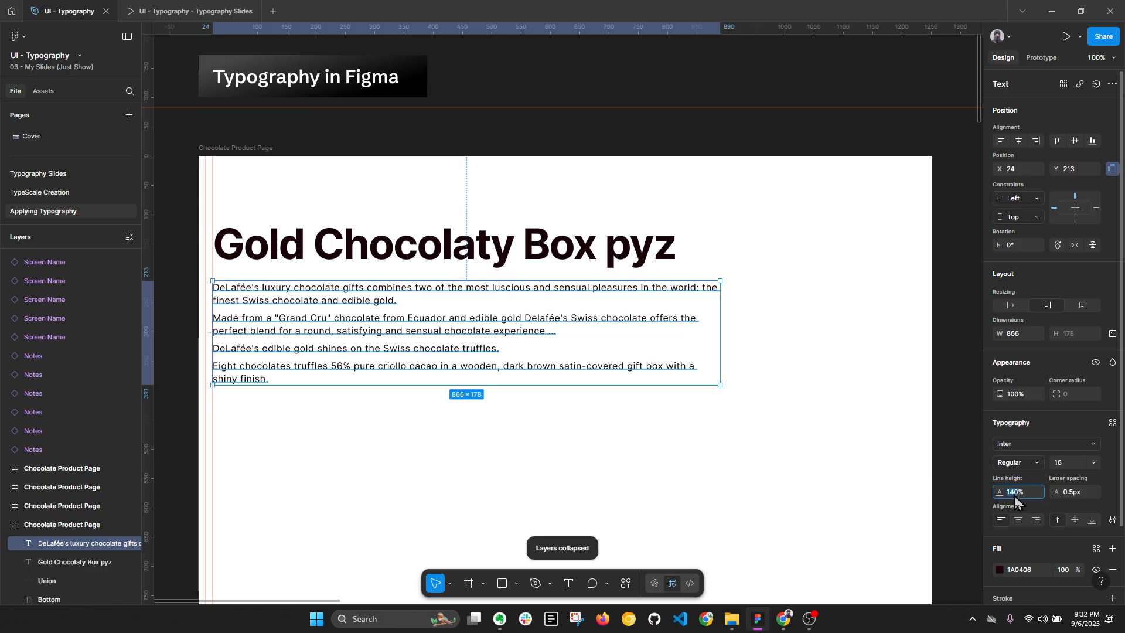
type("90")
key("Return")
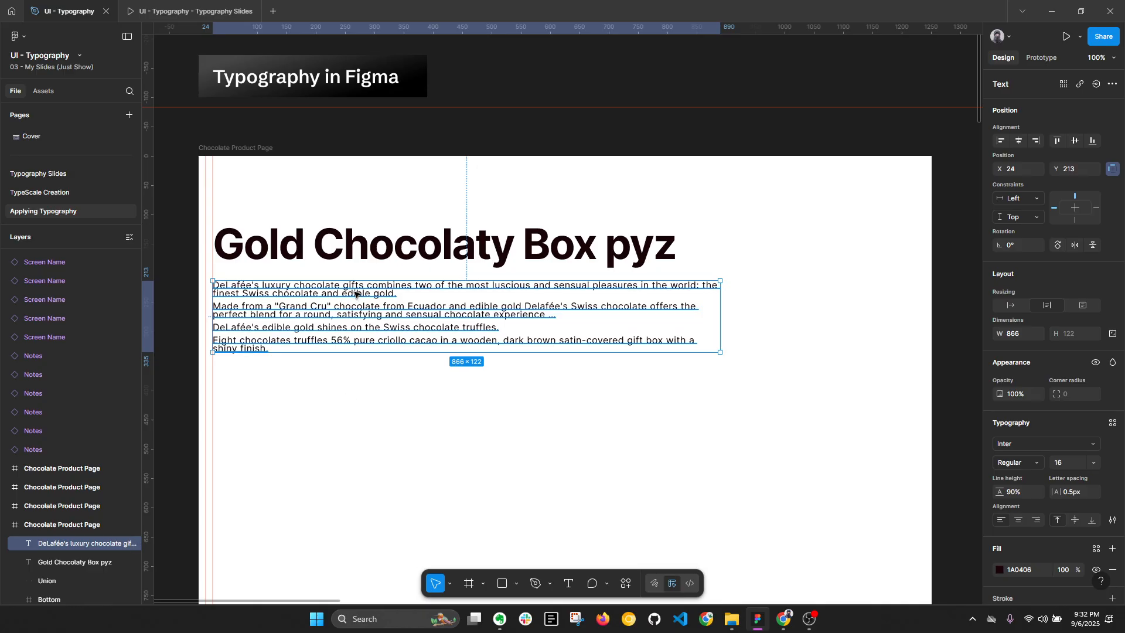
key("ctrl+z")
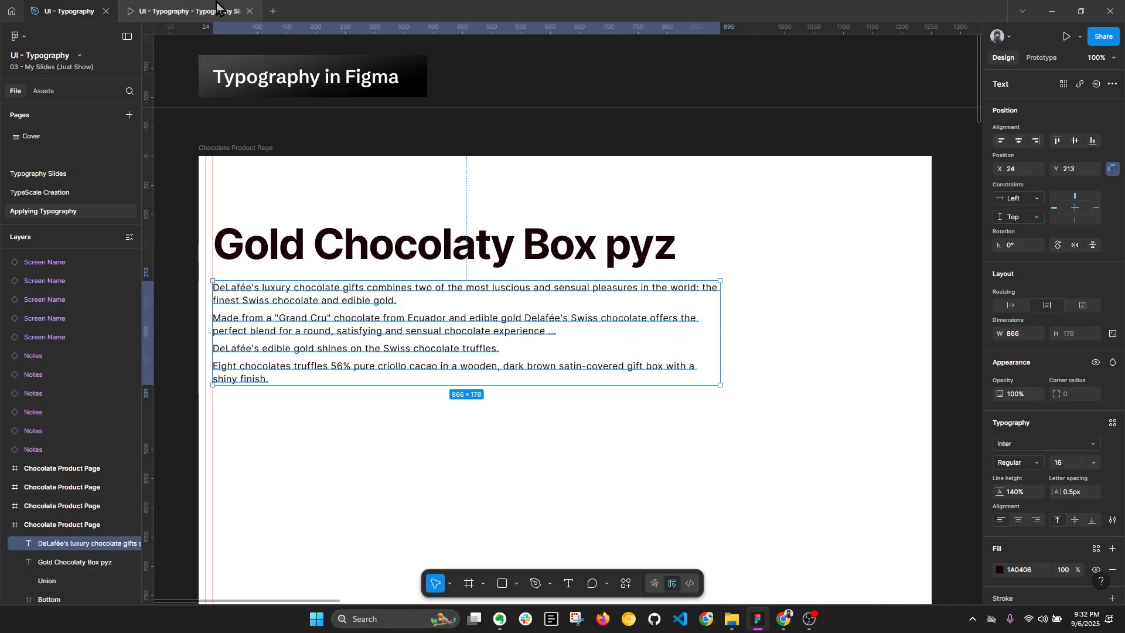
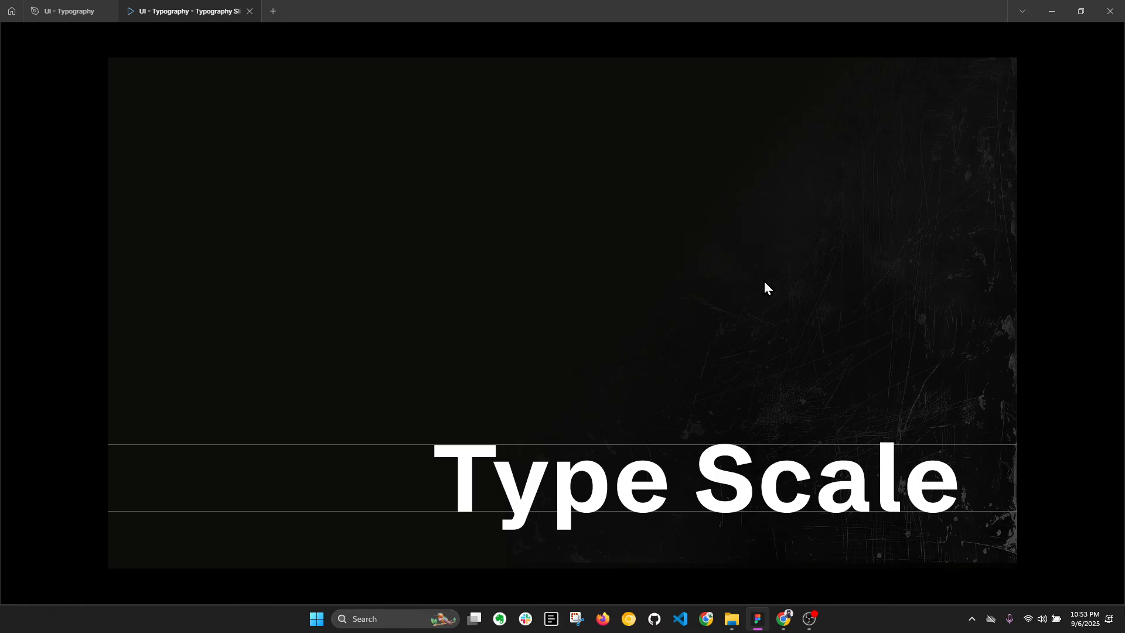
Step: Switch to Chrome and view the type scale generator in Material Design's The type system article
left_click(784, 619)
left_click(668, 12)
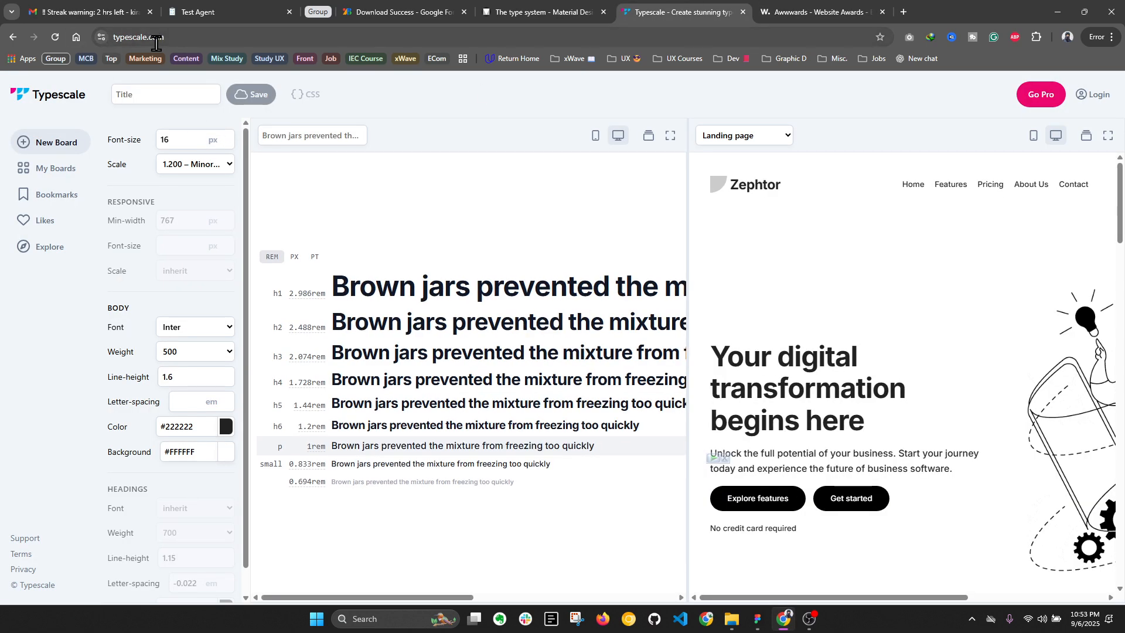
left_click(529, 11)
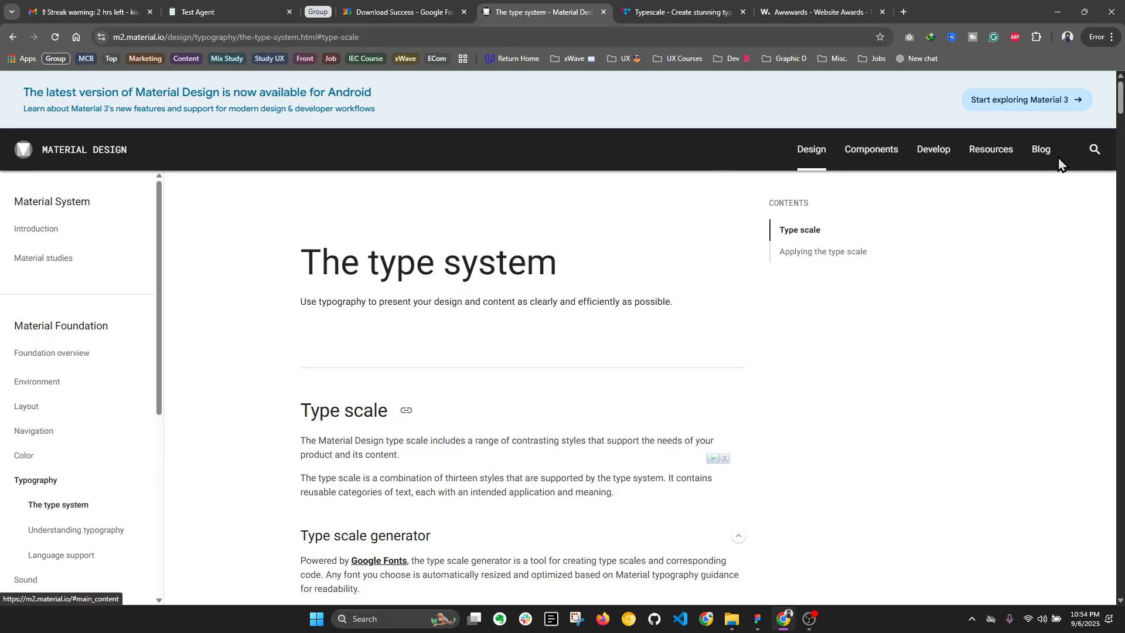
scroll(517, 401, "down", 2)
scroll(482, 286, "down", 3)
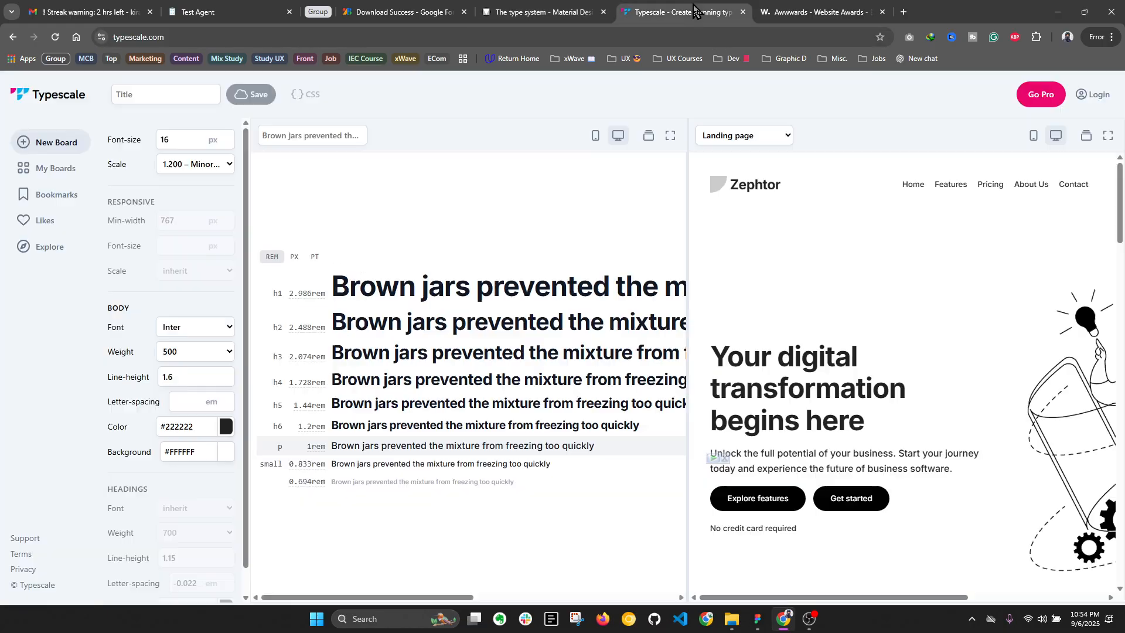
Step: Set the scale on the Typescale site to 1.618 – Golden Ratio and look through the heading sizes
left_click(695, 12)
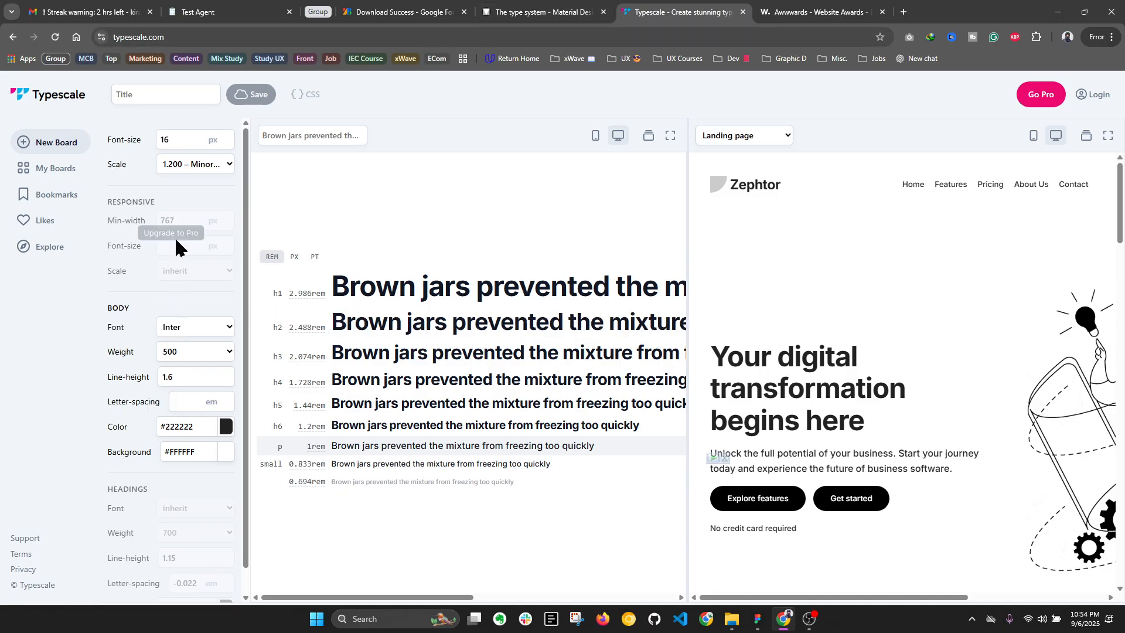
left_click(199, 166)
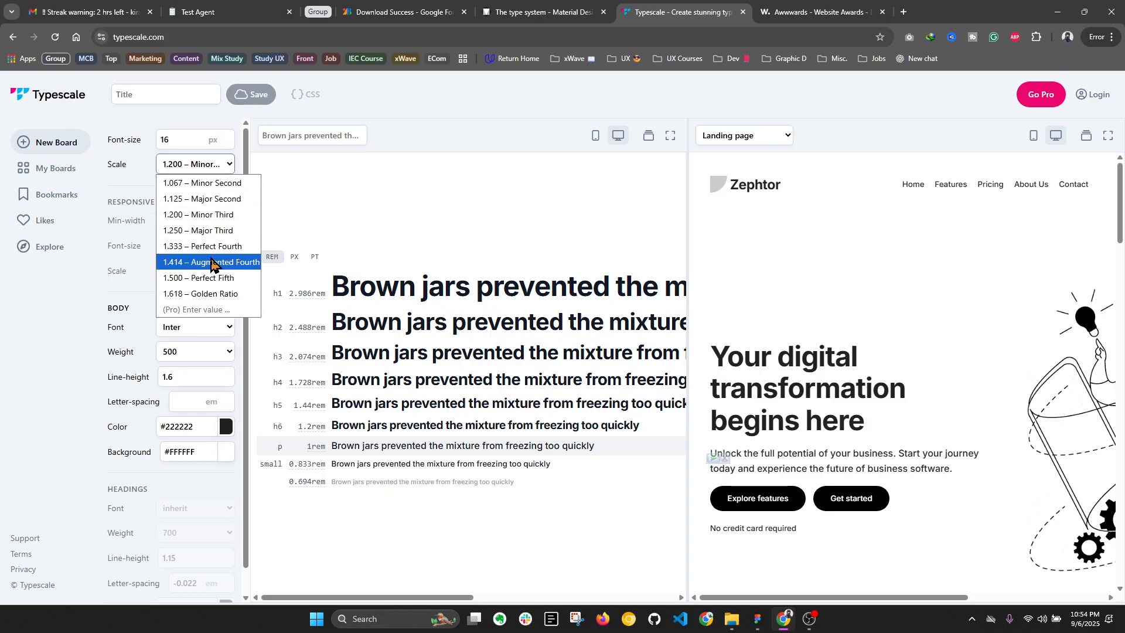
left_click(217, 293)
scroll(445, 345, "down", 1)
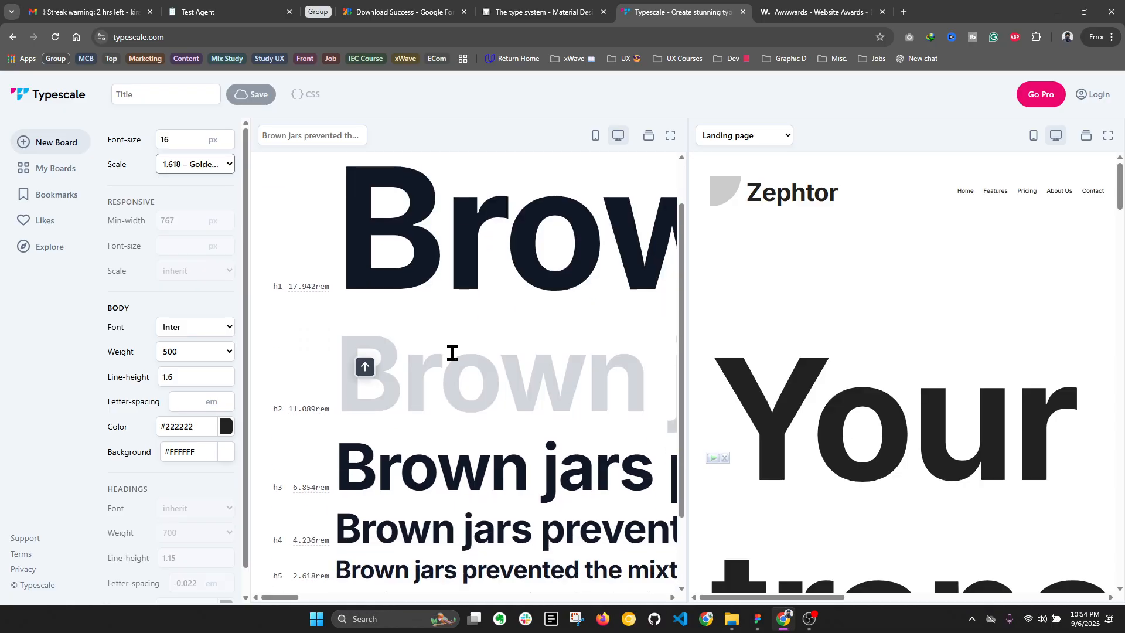
left_click(205, 166)
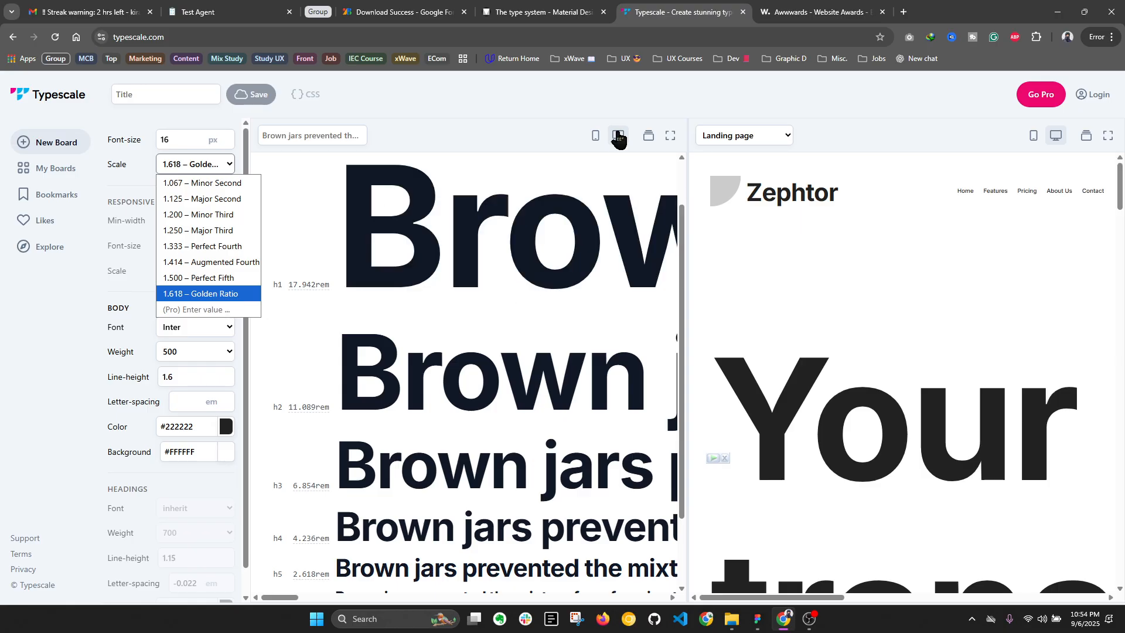
left_click(547, 93)
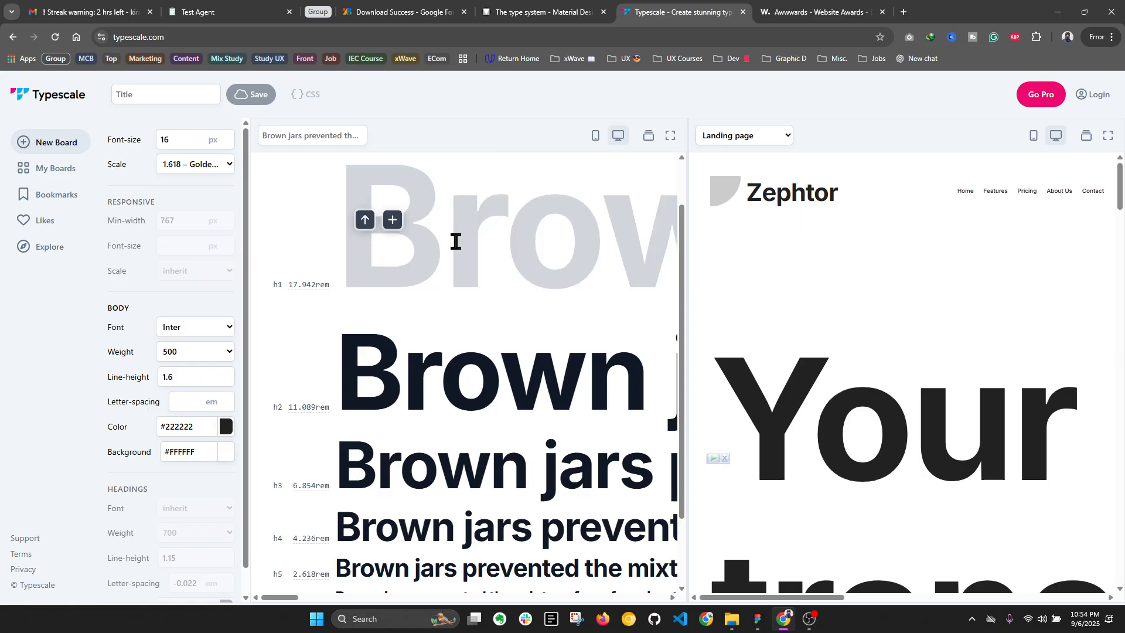
scroll(456, 242, "down", 2)
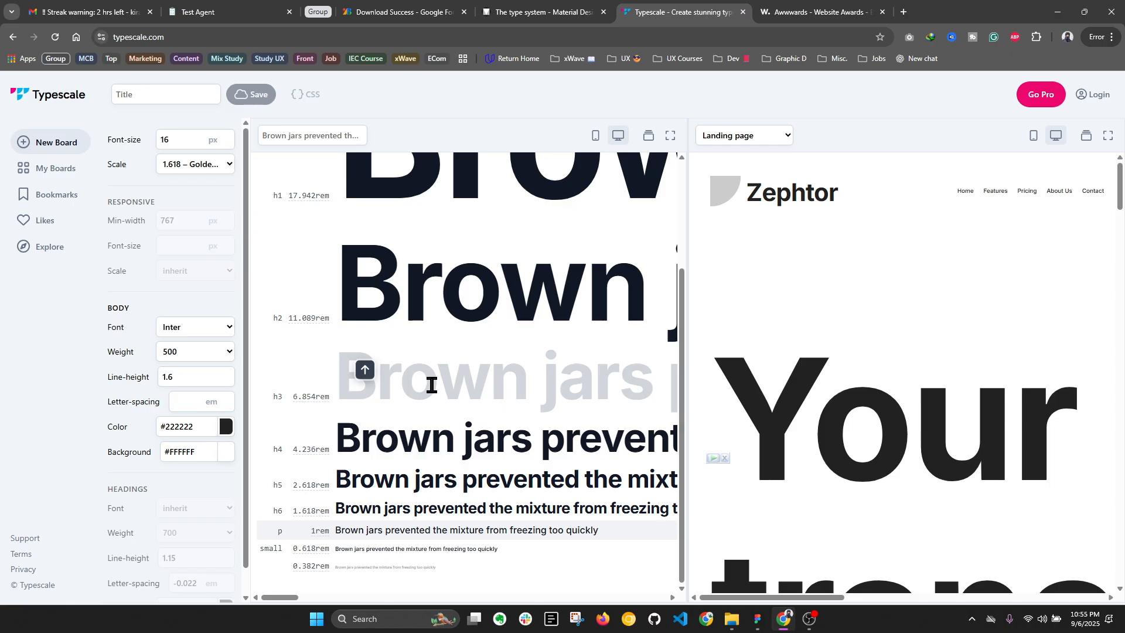
scroll(434, 384, "up", 3)
Step: Examine the H1 to Overline size table in the Material Design type system article
left_click(534, 10)
scroll(627, 352, "down", 5)
scroll(518, 319, "up", 1)
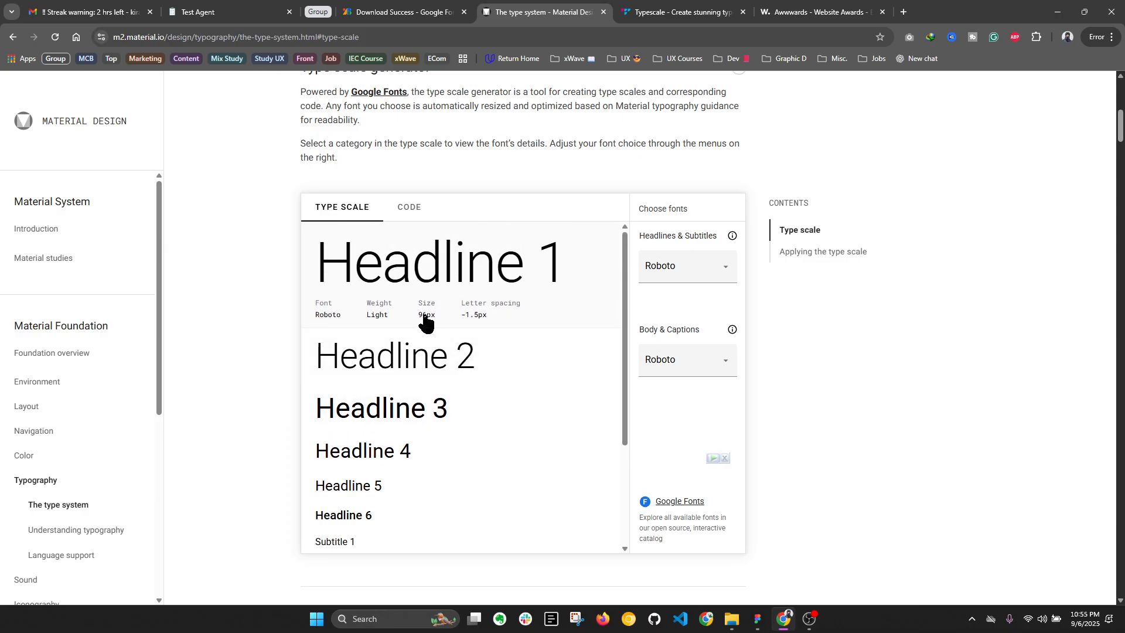
scroll(422, 331, "down", 10)
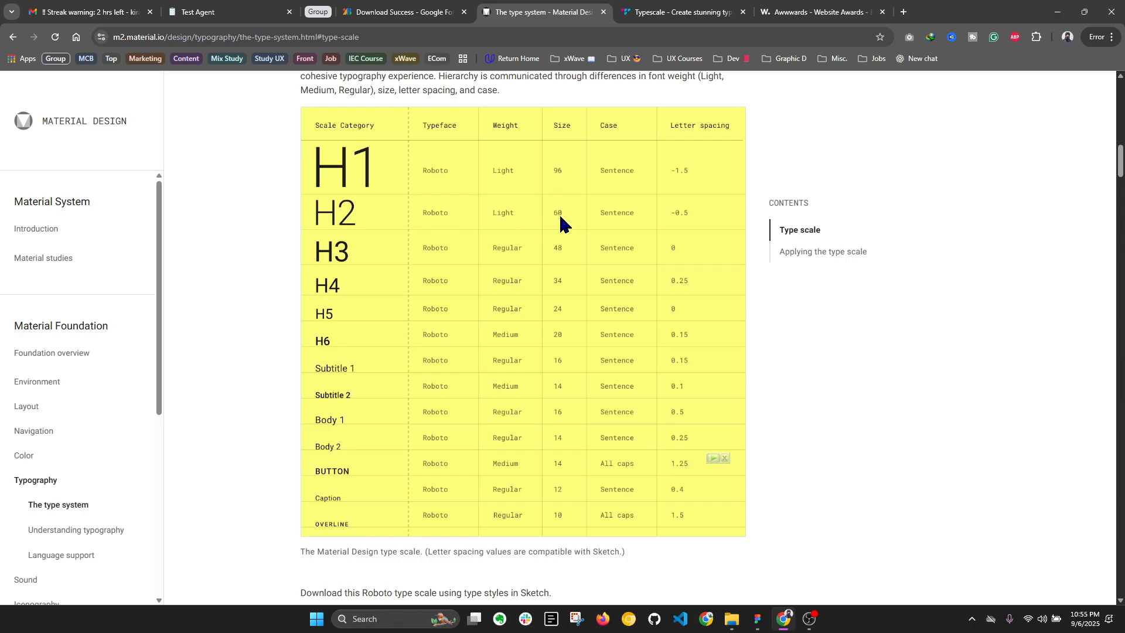
Step: Switch to the UI - Typography design file in Figma and place an iPhone 14 Plus frame beside the Chocolate Product Page at X 3276, Y -1902
left_click(758, 618)
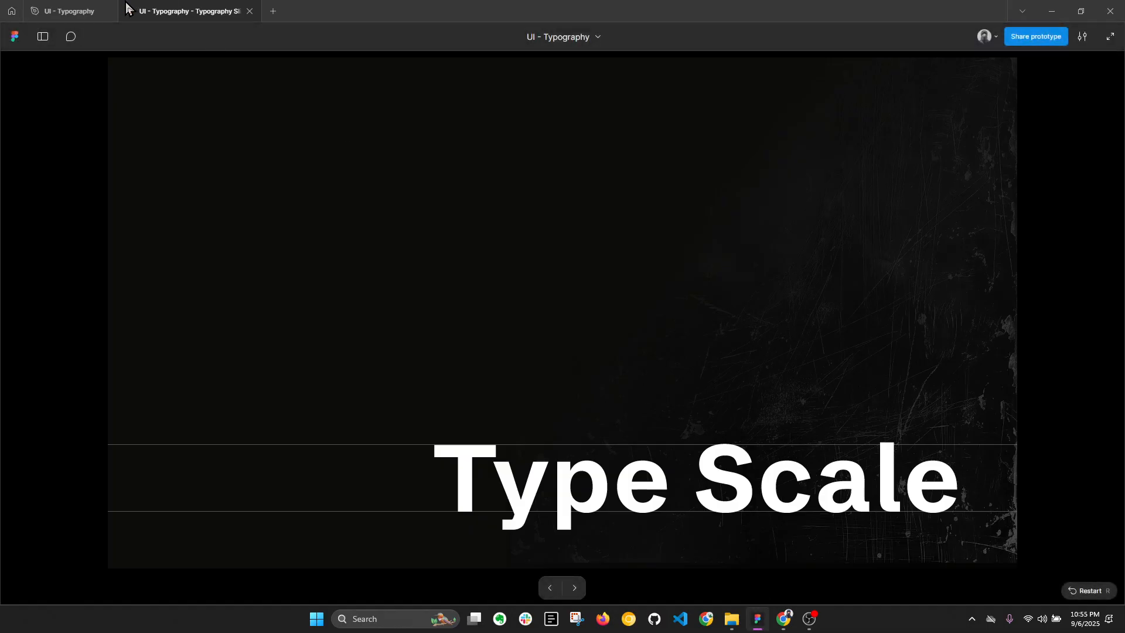
left_click(69, 11)
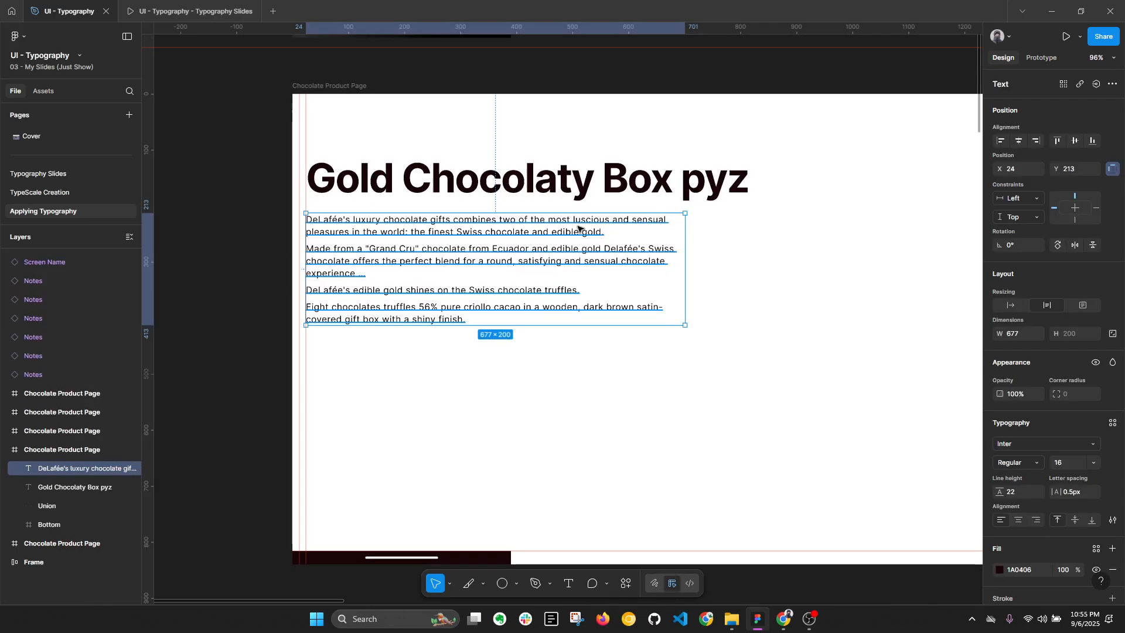
scroll(580, 231, "down", 3)
left_click(860, 202)
left_click_drag(852, 187, 434, 184)
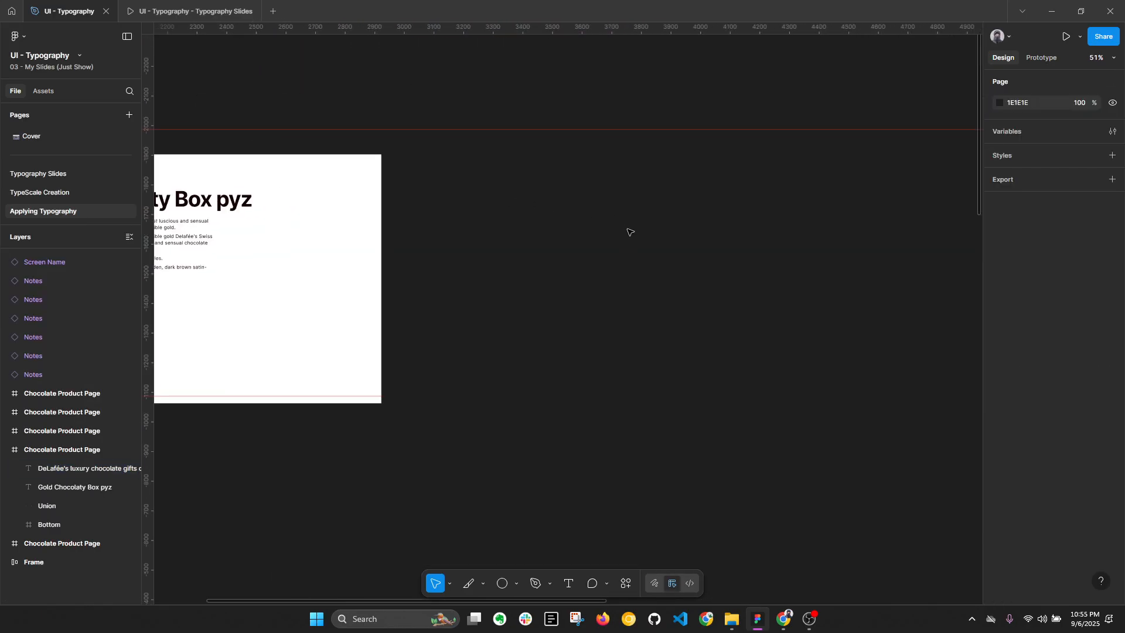
key("f")
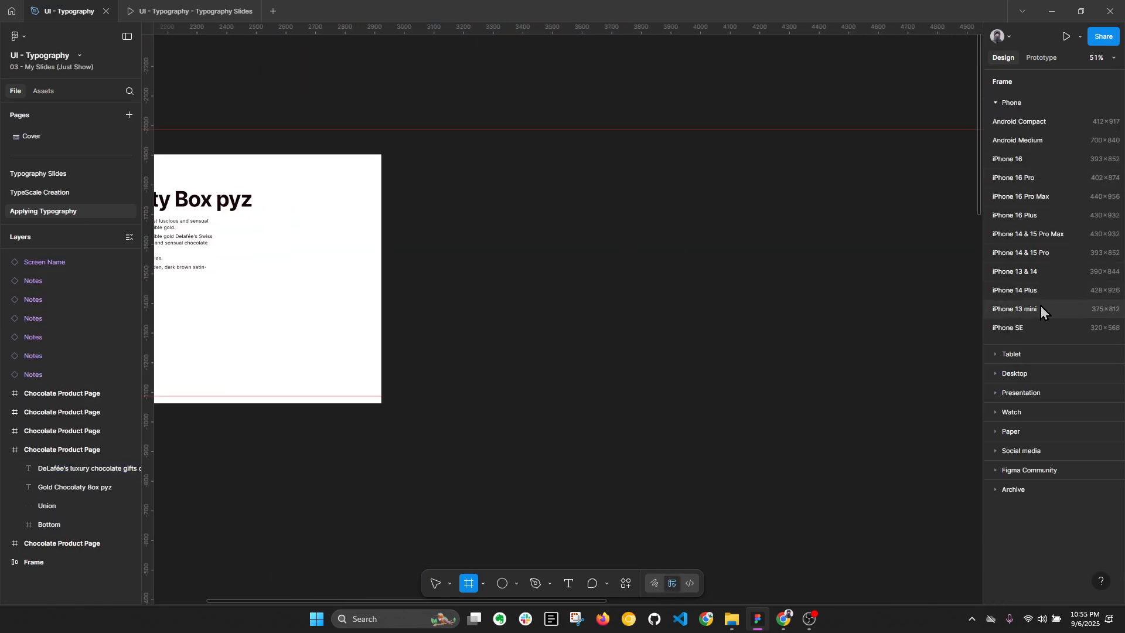
left_click(1029, 291)
scroll(565, 244, "up", 4)
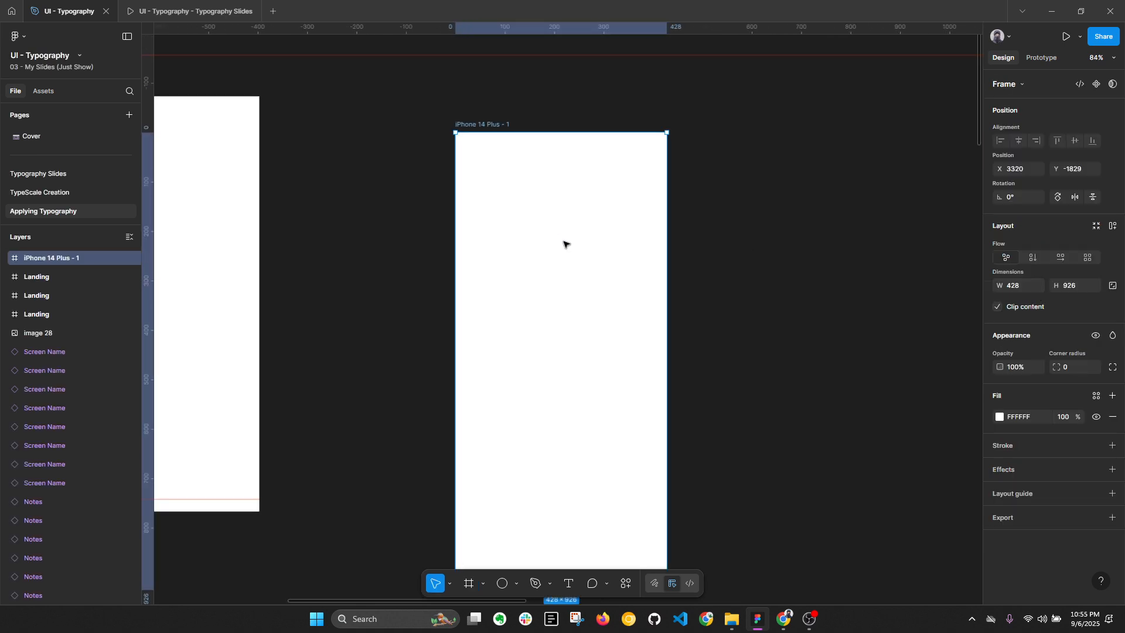
scroll(748, 217, "down", 4)
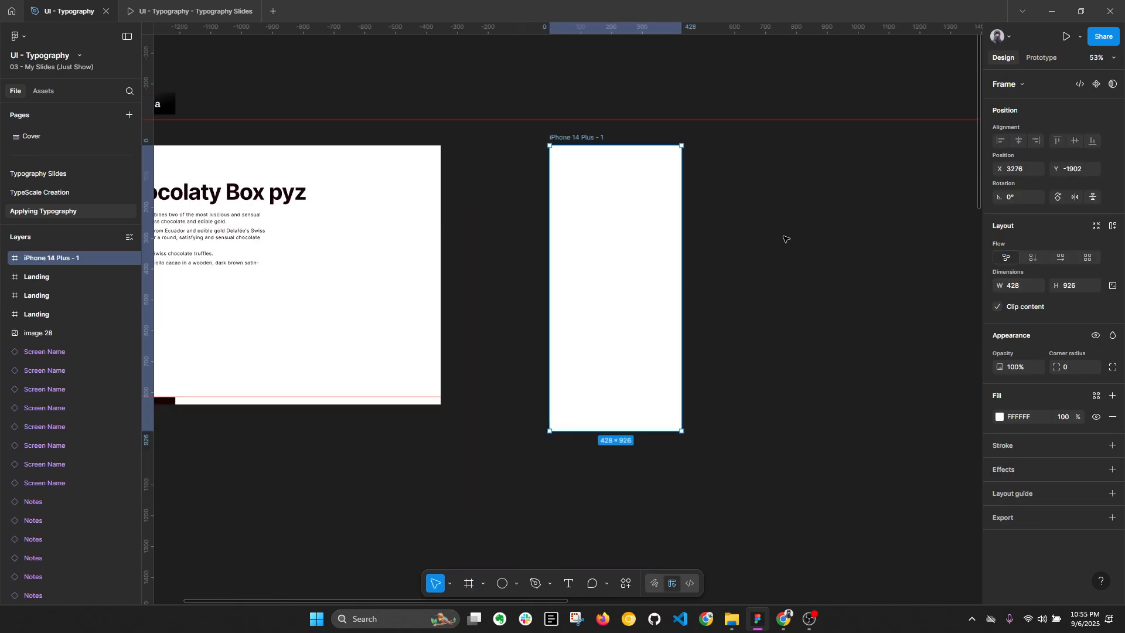
Step: Copy the "Gold Chocolaty Box pyz" title from the product page into the iPhone 14 Plus frame
left_click_drag(192, 195, 686, 187)
key("ctrl+x")
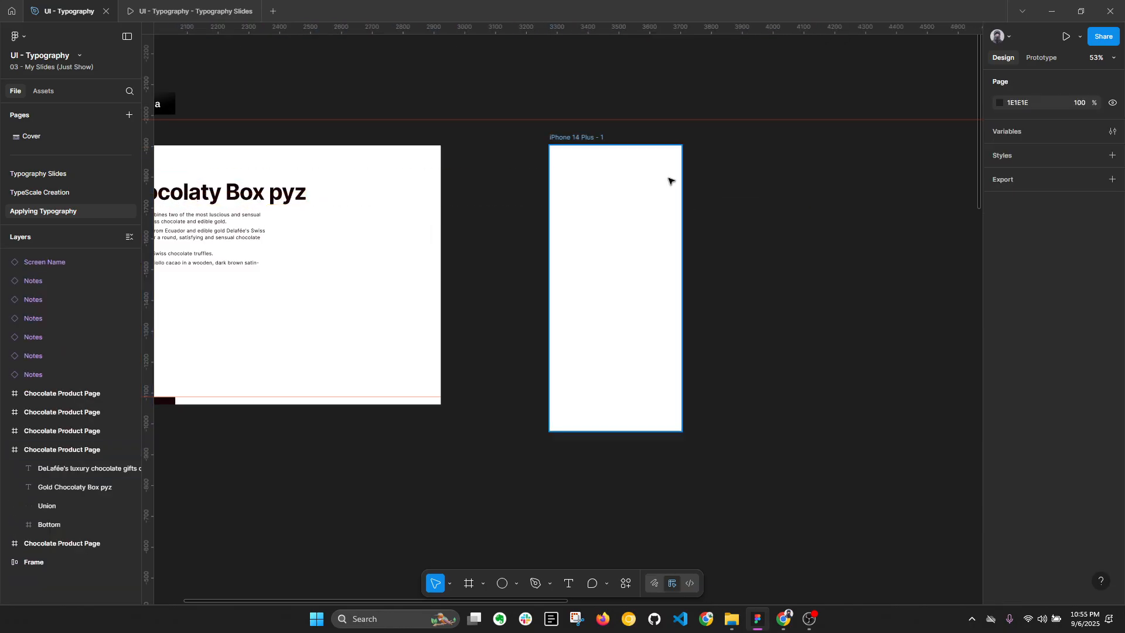
left_click(600, 137)
key("ctrl+v")
scroll(640, 201, "up", 3)
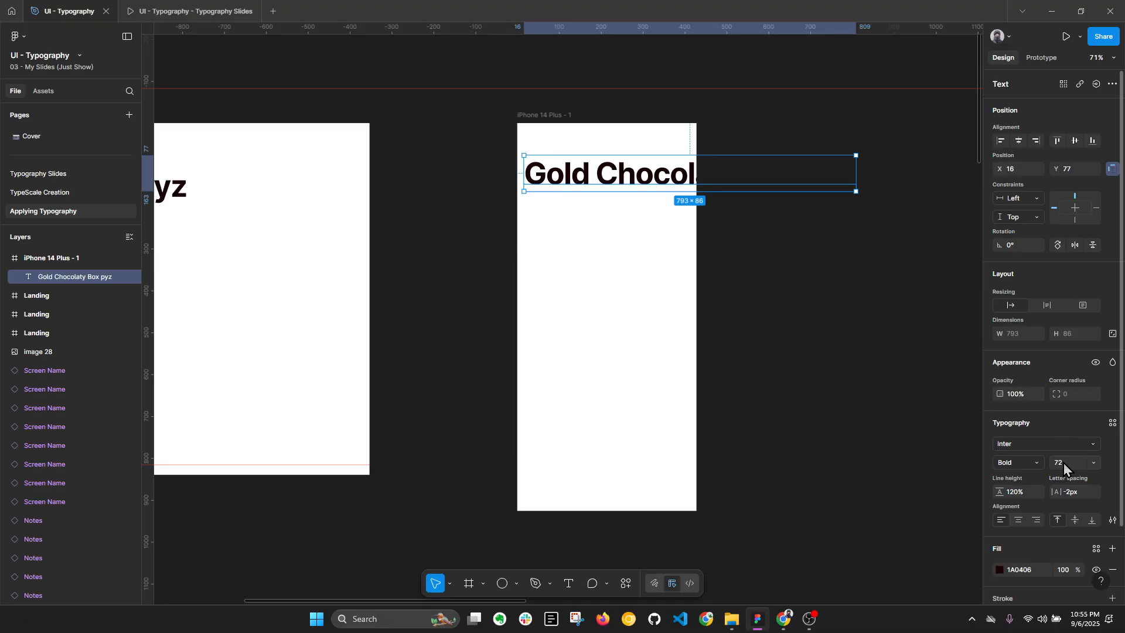
Step: Replace the copied title's text in the phone frame with "Hospitals Near You"
double_click(613, 168)
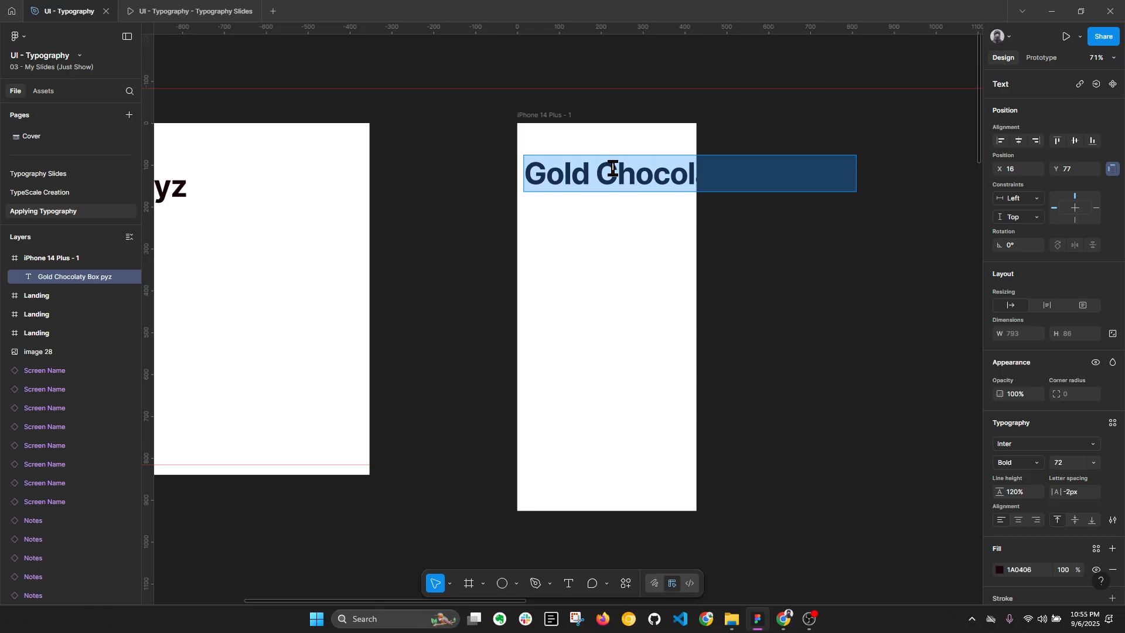
type("Hi")
key("BackSpace")
type("os")
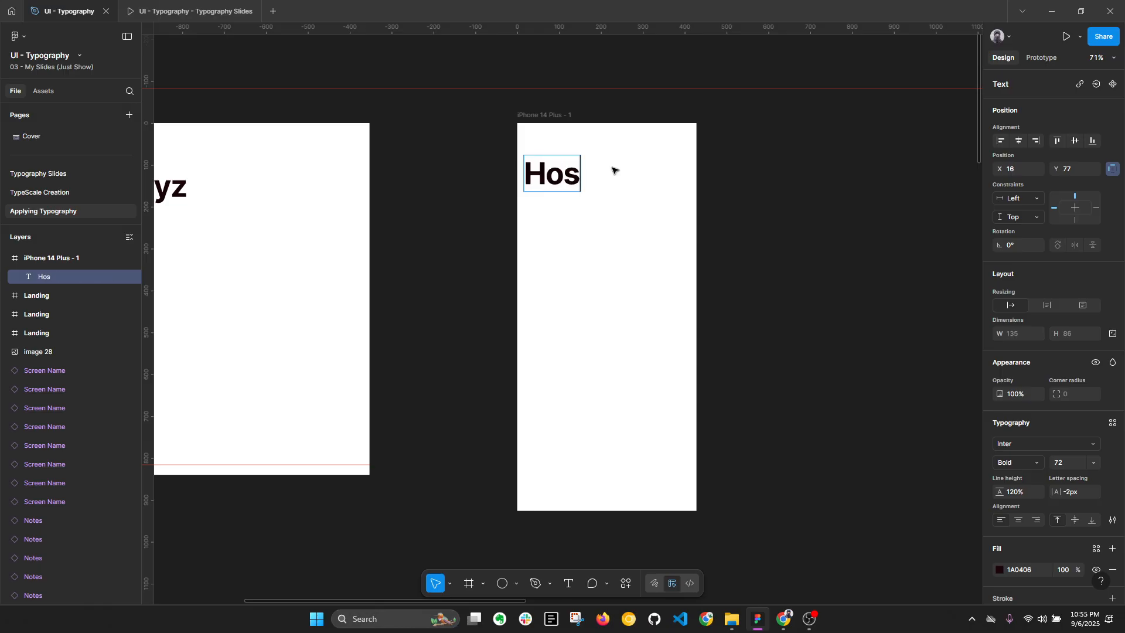
type("pitals ")
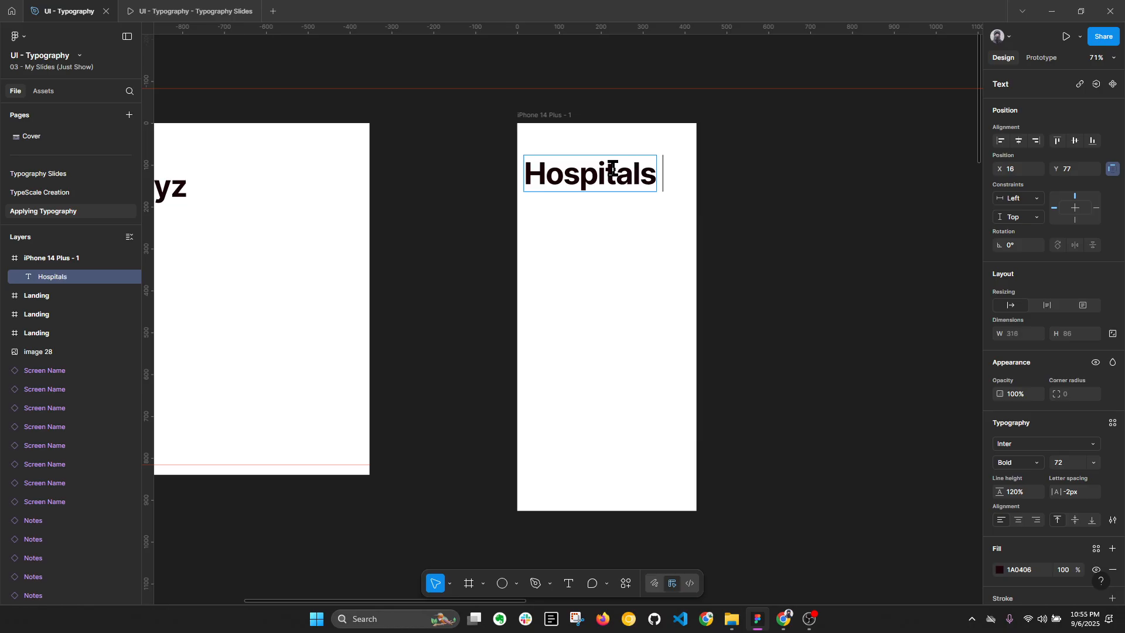
type("Near You")
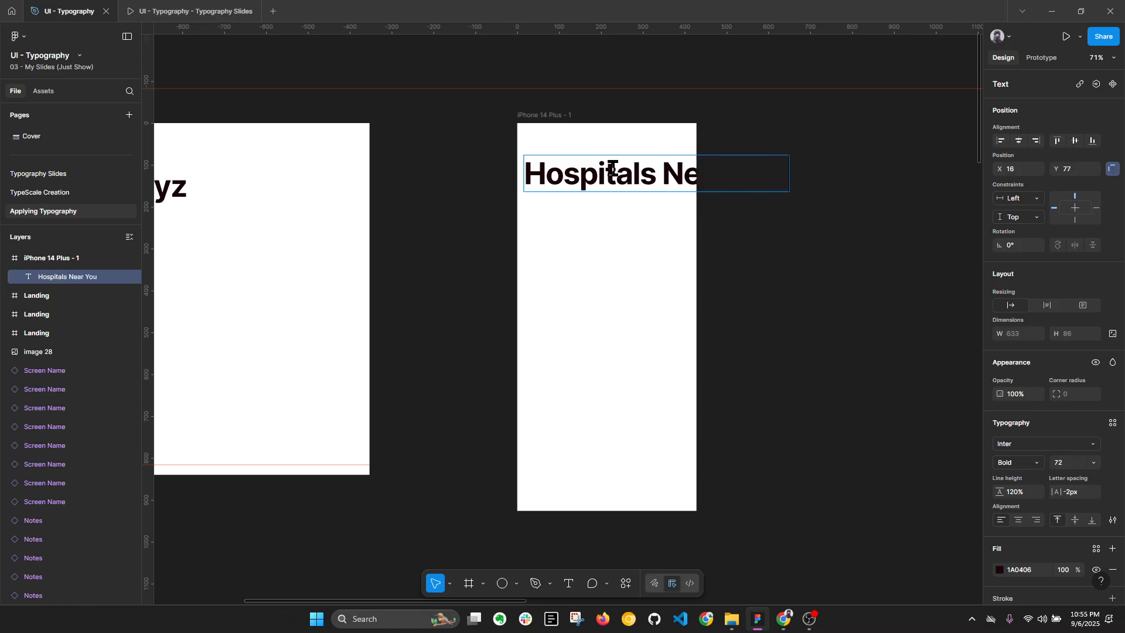
left_click(752, 277)
Step: Shift the title to X 24, try wrapping it at a width of about 378, and restore its automatic width
left_click(658, 185)
key("alt")
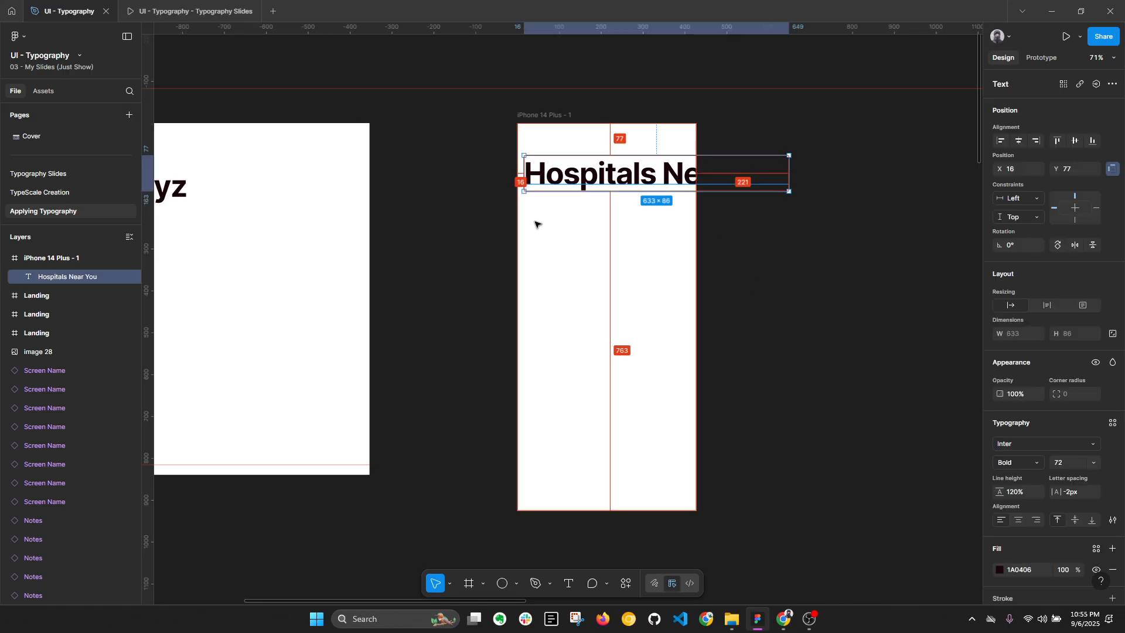
key("alt+l")
key("Right")
key("Right")
key("Right")
key("Right")
key("Right")
key("Right")
key("Right")
key("Right")
left_click_drag(794, 163, 685, 180)
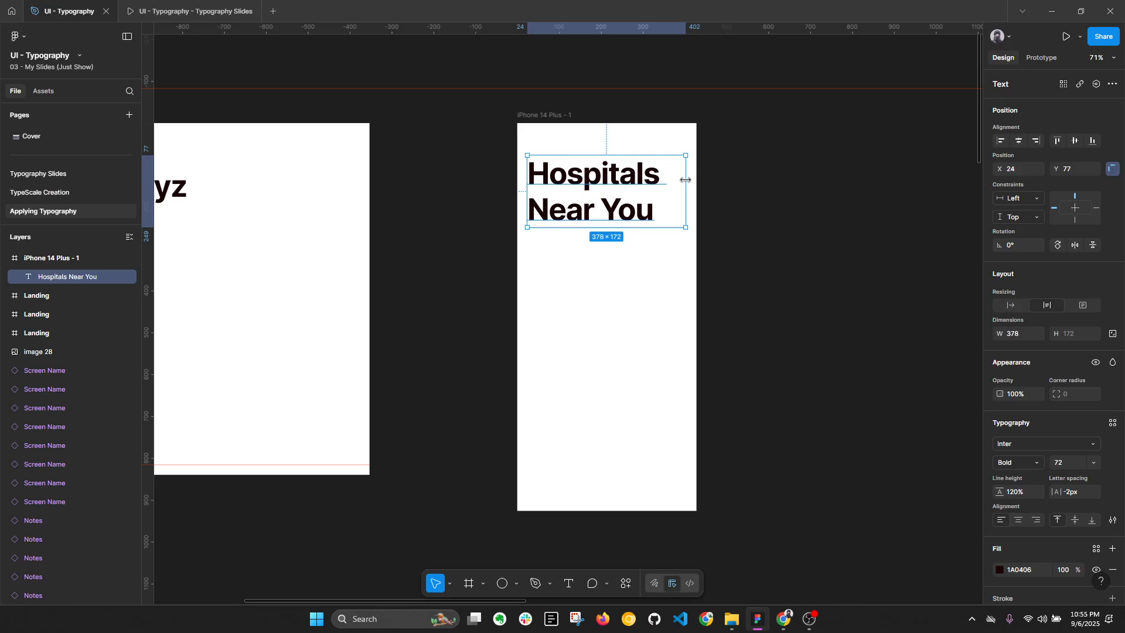
double_click(686, 179)
Step: Try font sizes 60 and 48 on the "Hospitals Near You" title and settle on 40
double_click(1066, 467)
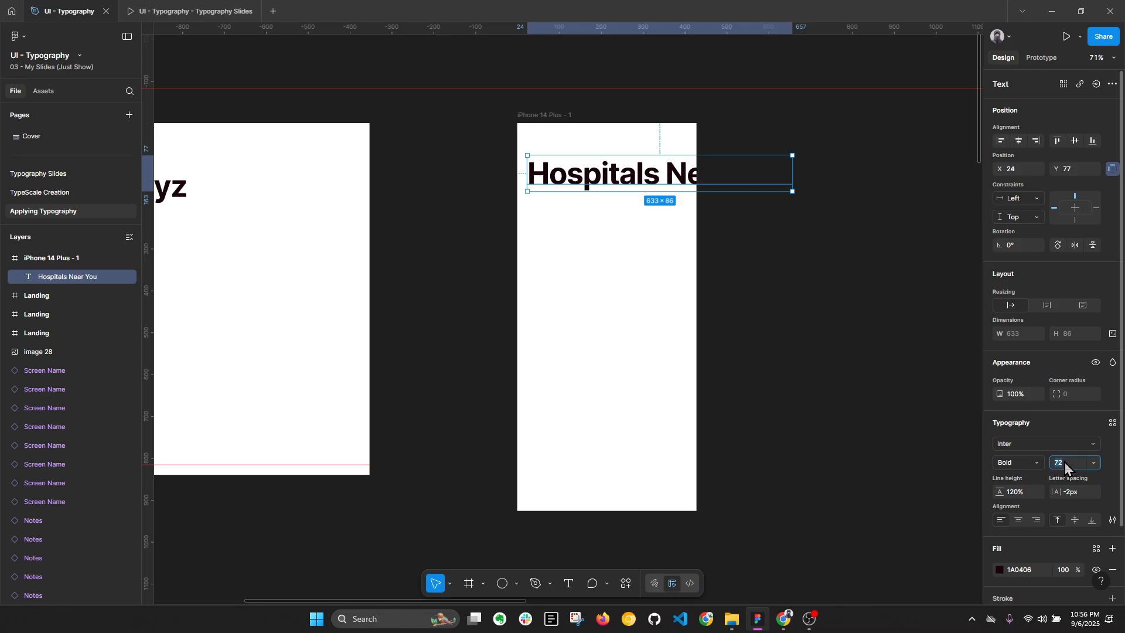
type("60")
key("Return")
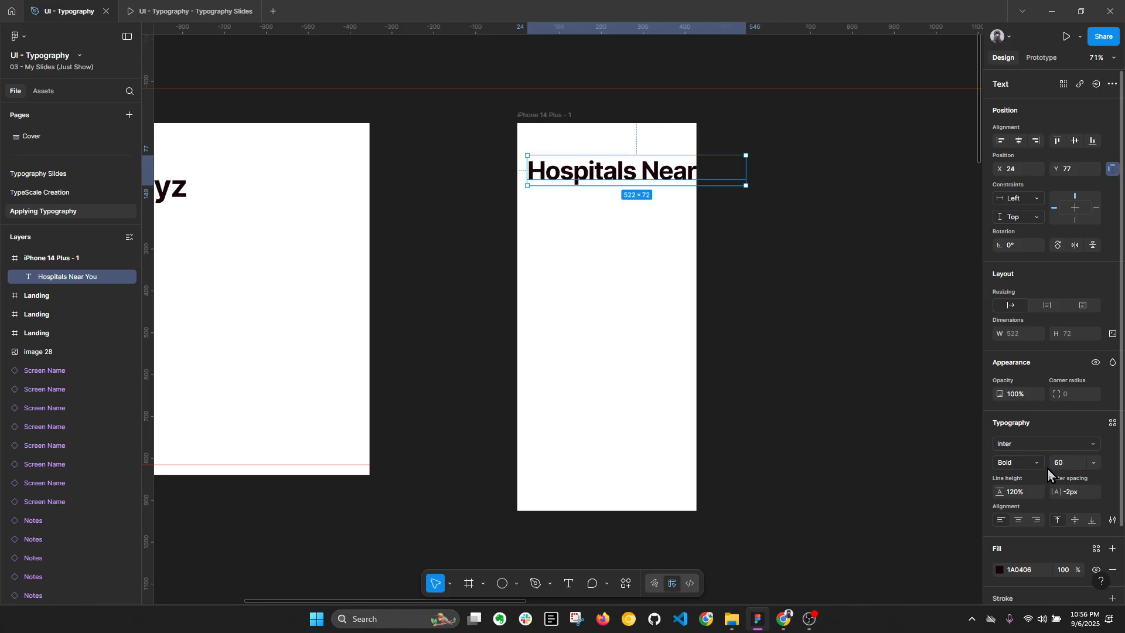
type("48")
key("Return")
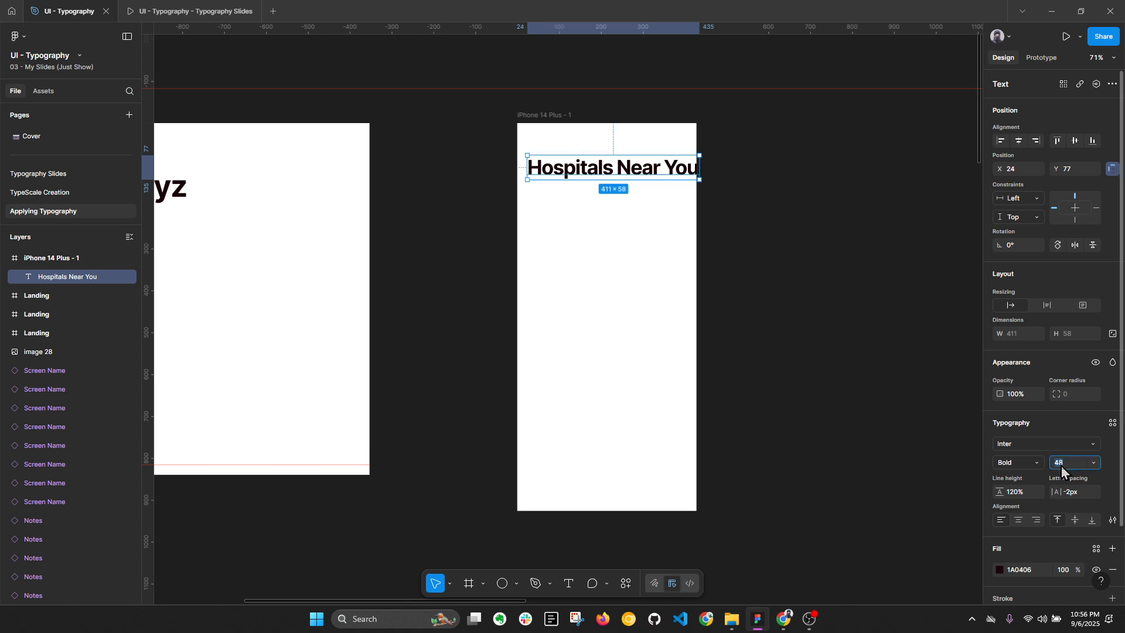
type("40")
key("Return")
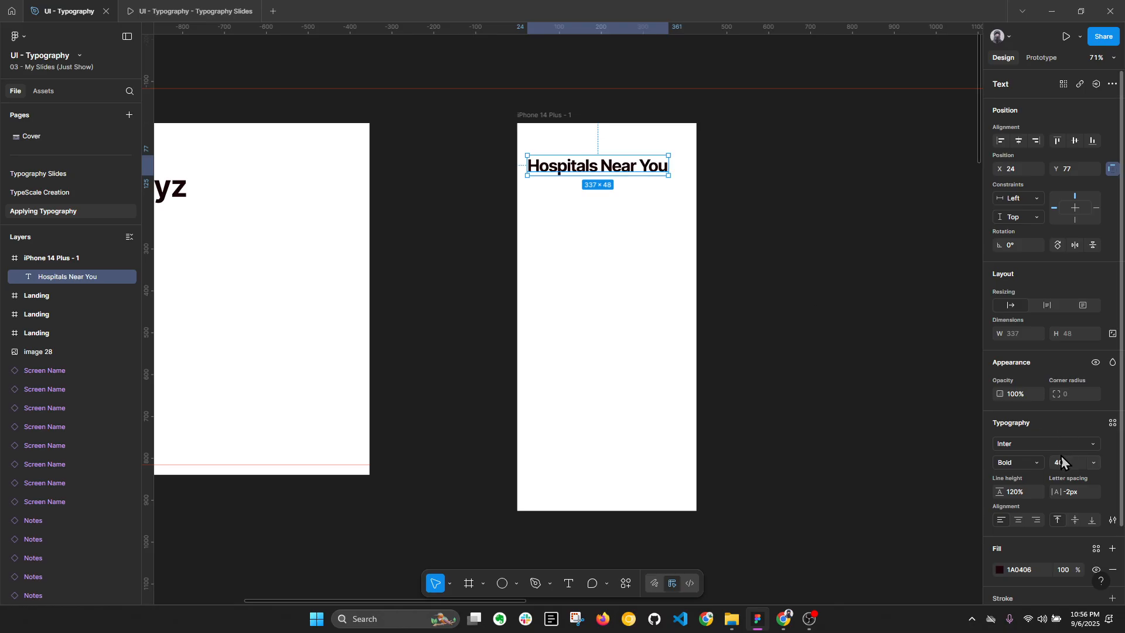
Step: Set the letter spacing of the "Hospitals Near You" title to 0 px
key("alt+l")
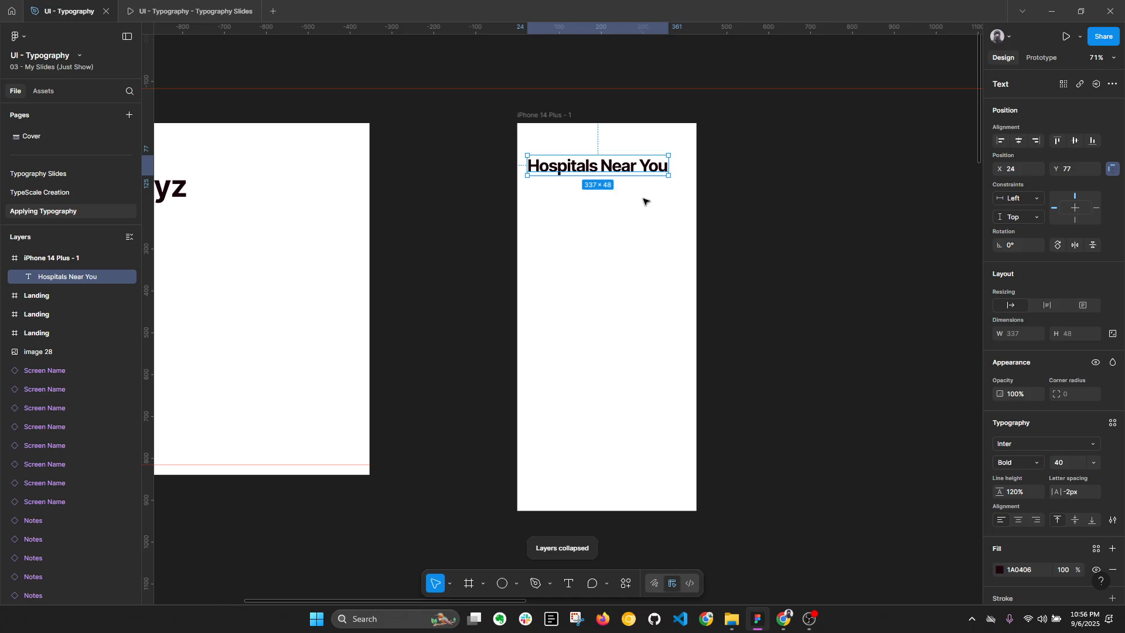
left_click(1076, 492)
type("0")
key("Return")
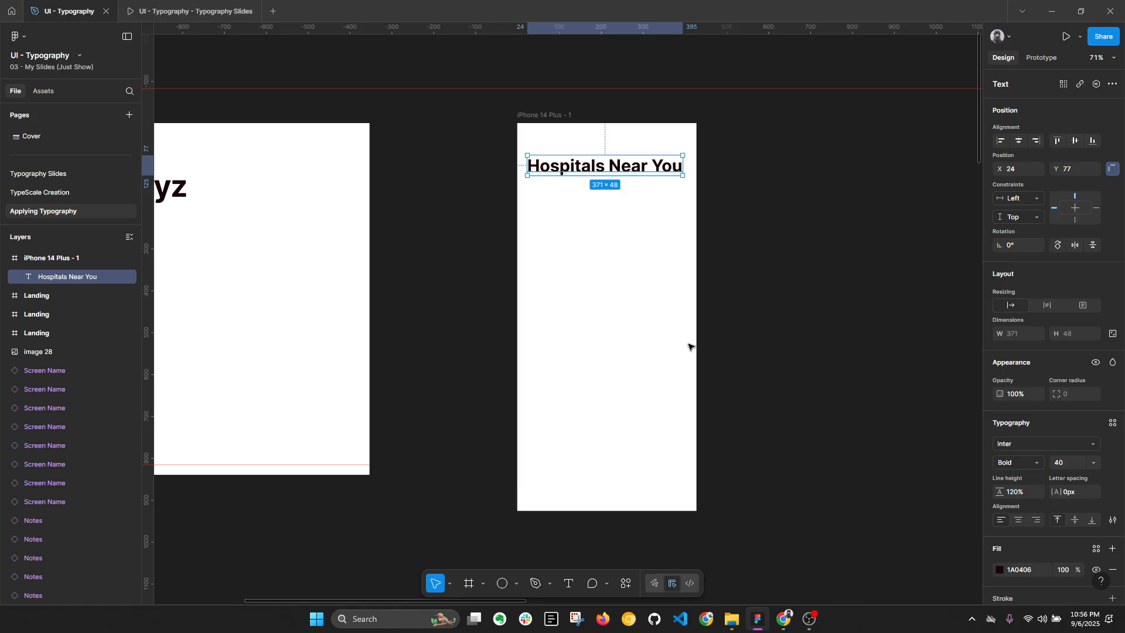
Step: Switch to the Typescale site in Chrome and set the scale to 1.067 – Minor Second
left_click(784, 618)
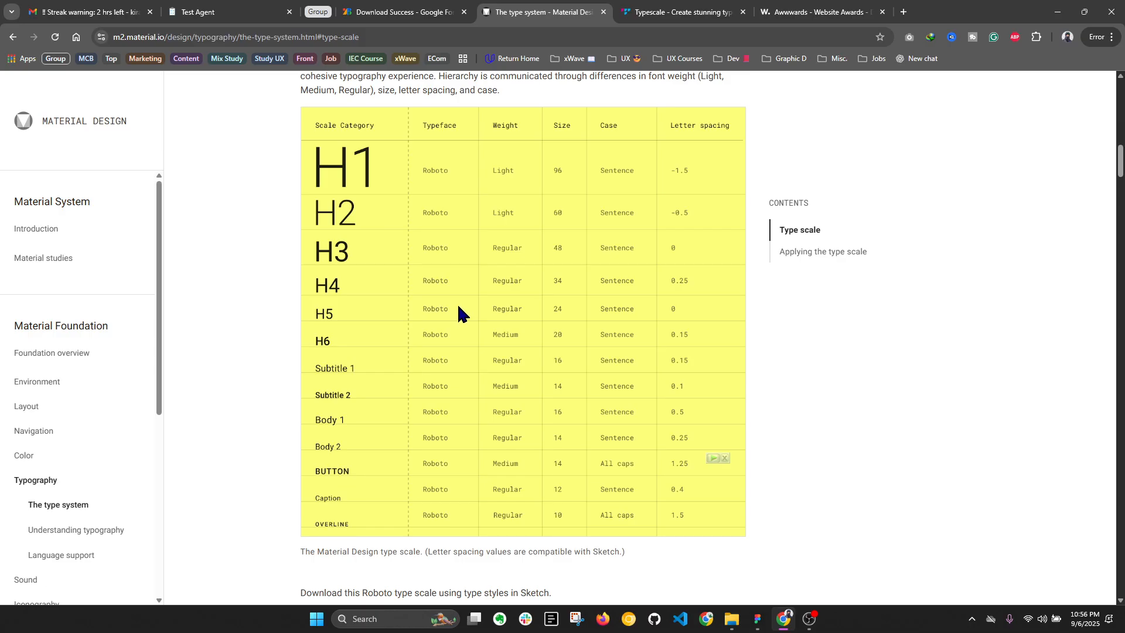
left_click(679, 12)
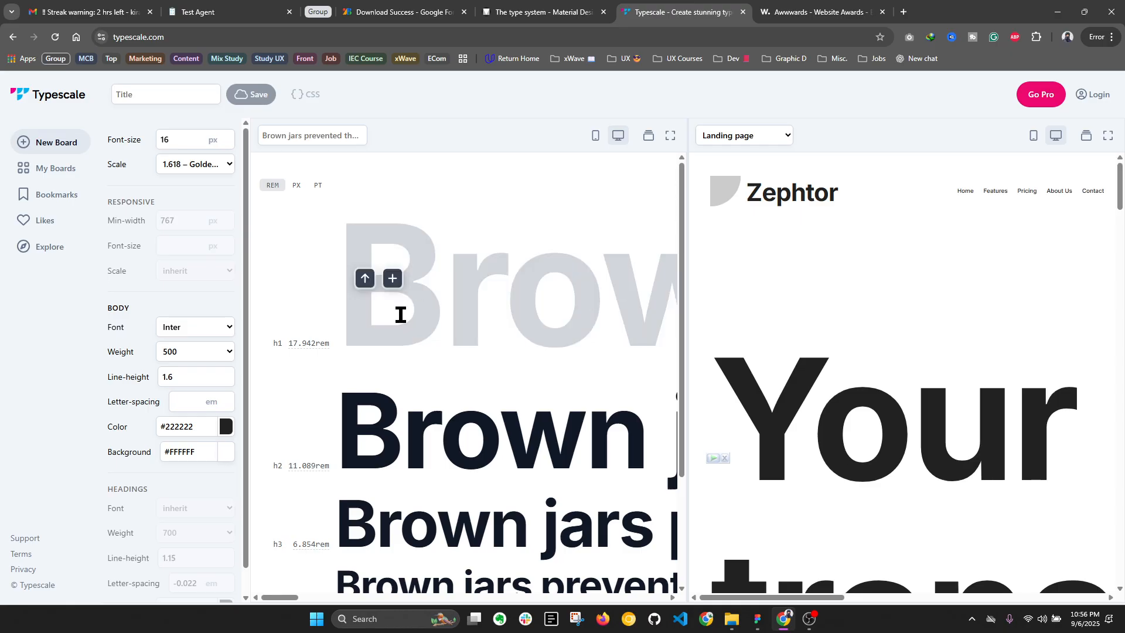
left_click(206, 167)
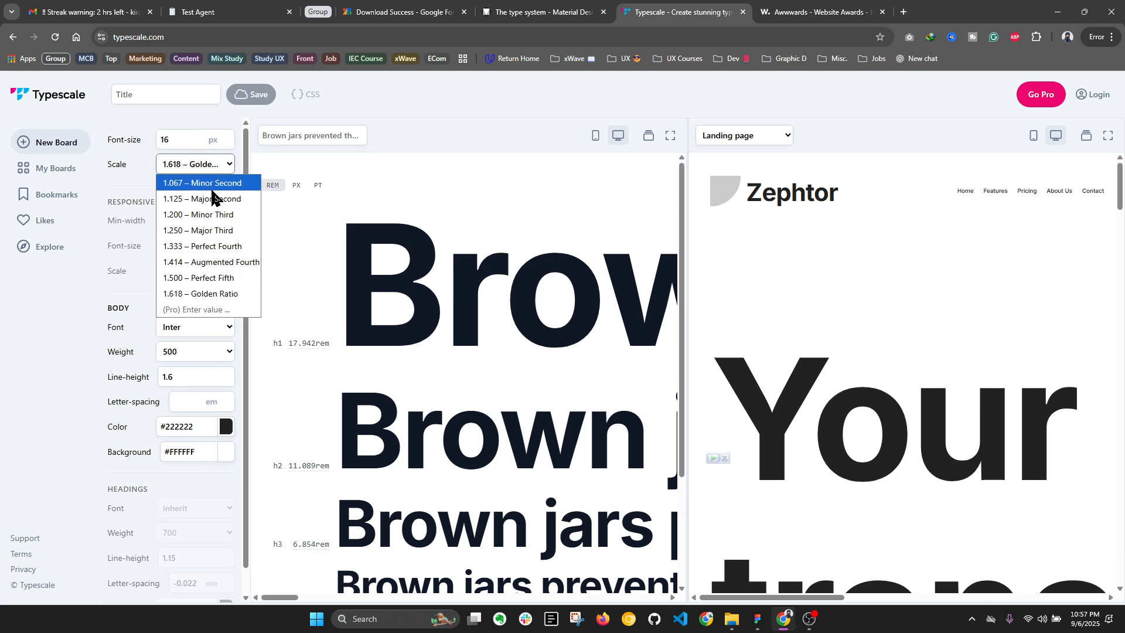
left_click(214, 183)
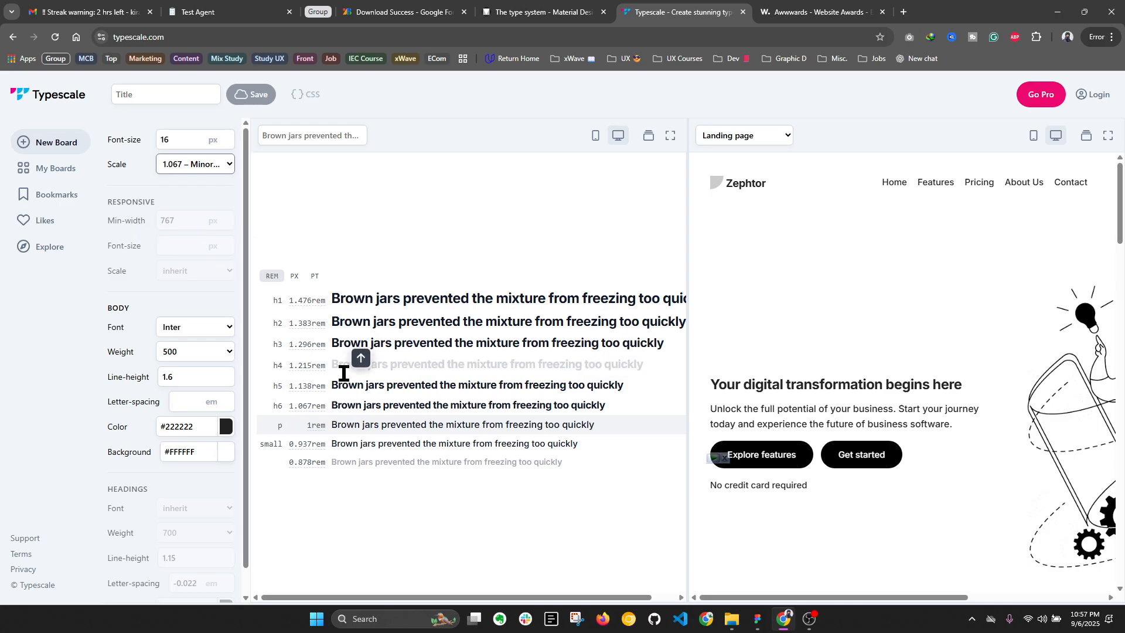
Step: Display the type sizes in PX, try the 1.125 – Major Second scale, and settle on 1.200 – Minor Third
left_click(294, 277)
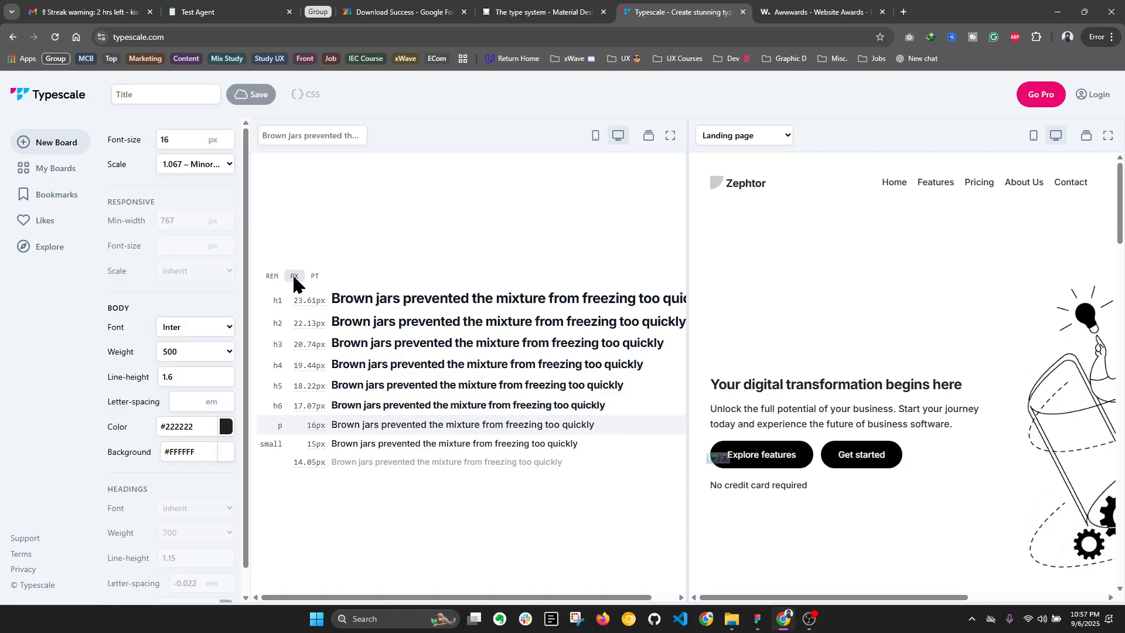
mouse_move(306, 294)
left_click(172, 166)
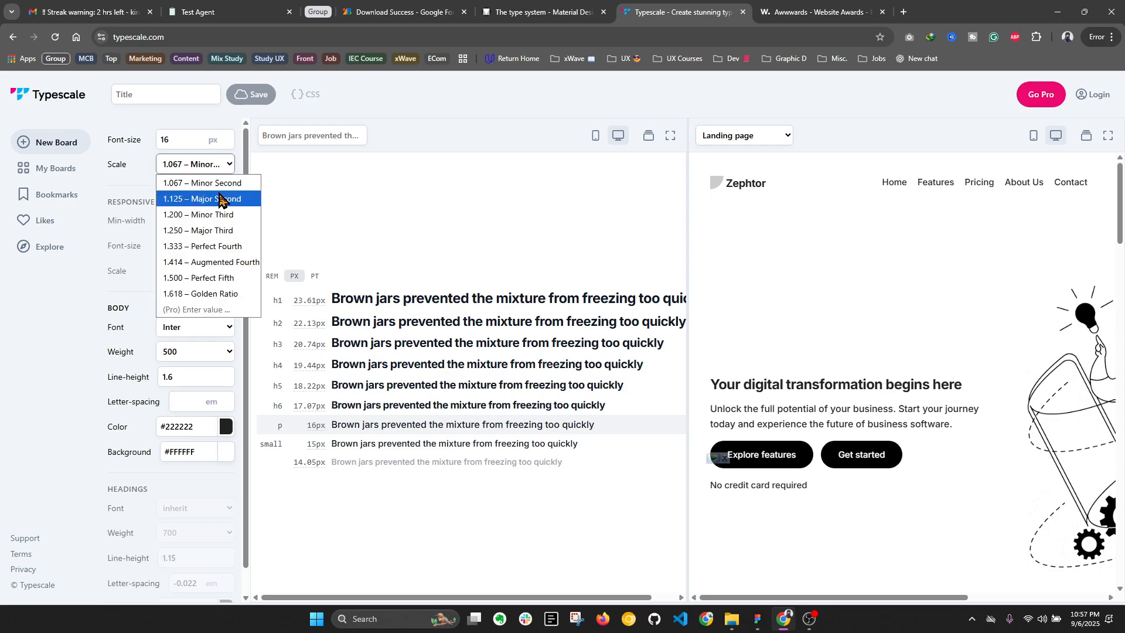
left_click(217, 199)
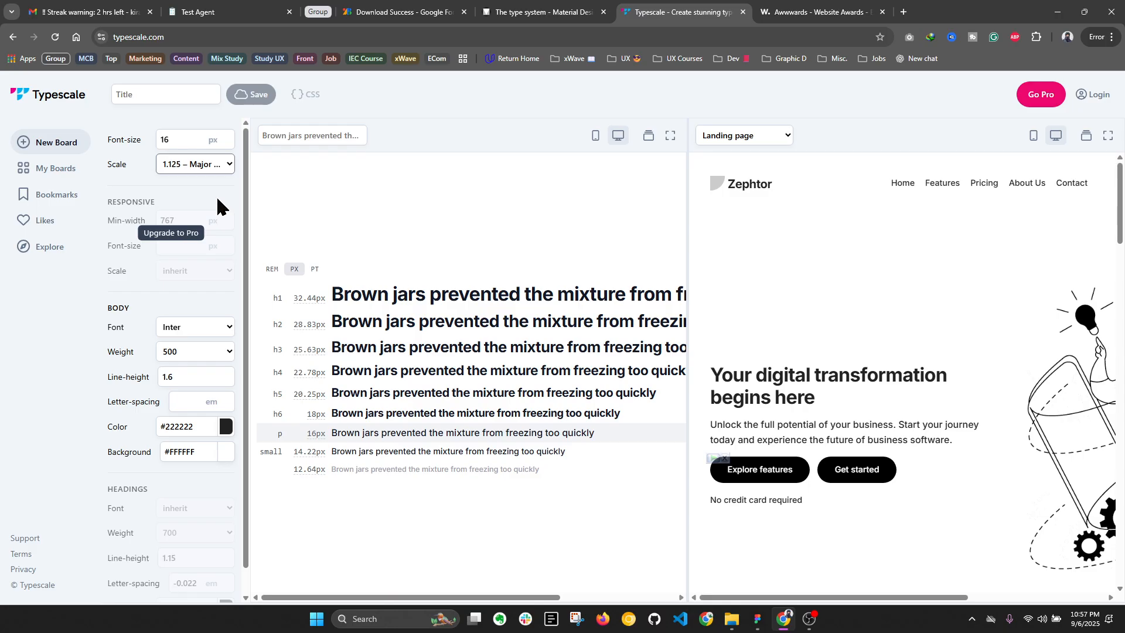
left_click(226, 166)
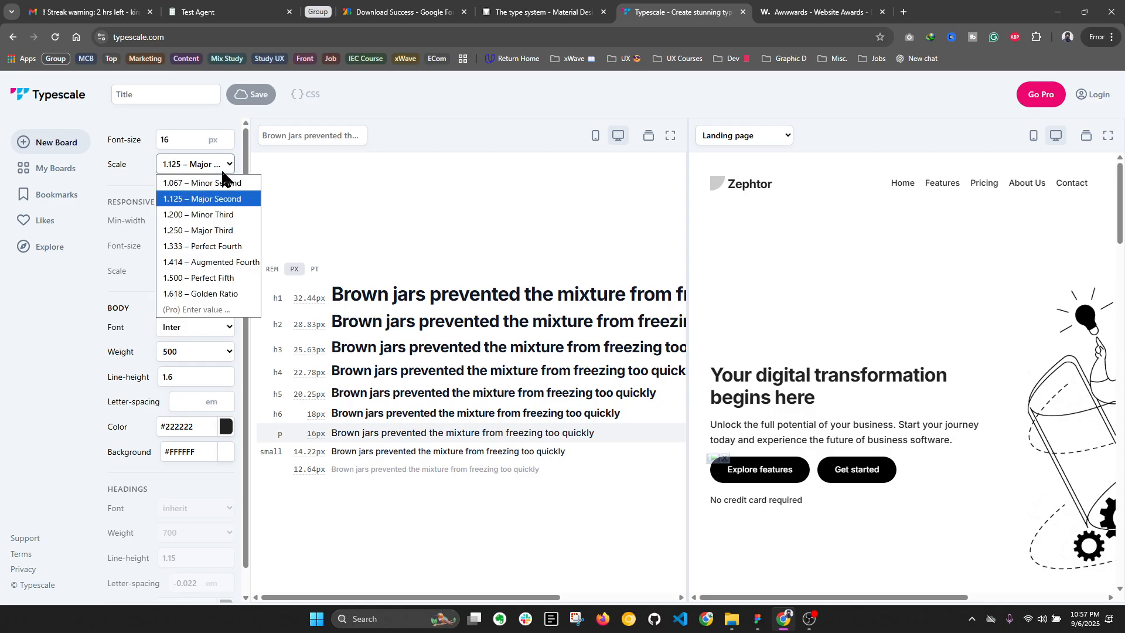
left_click(236, 214)
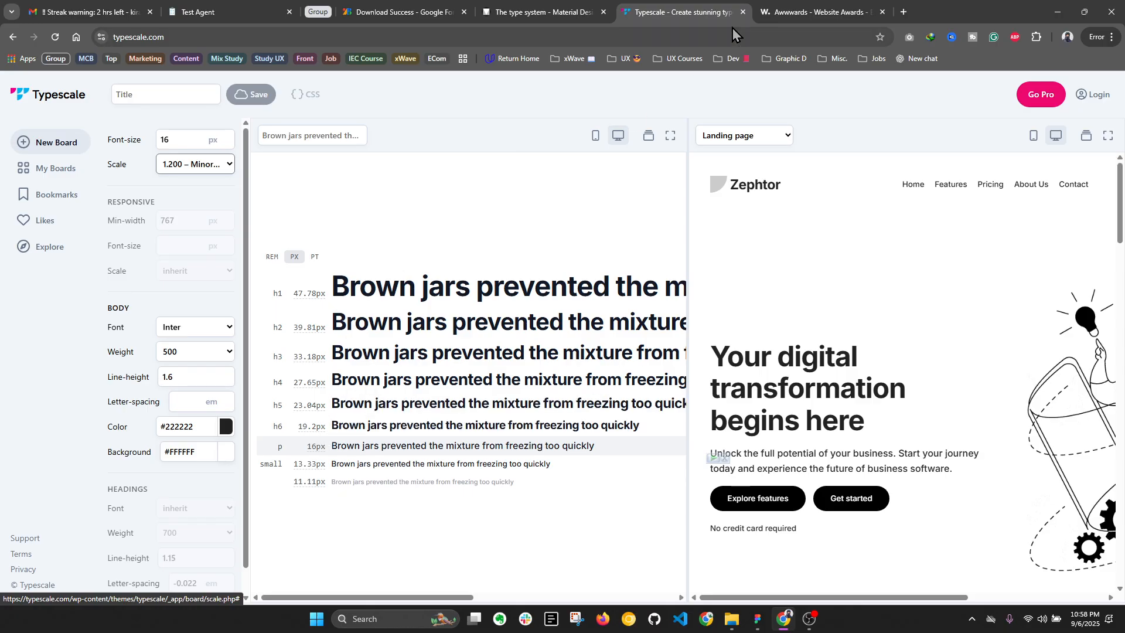
Step: Examine the oversized heading typography on the Awwwards site and return to Typescale
key("ctrl+Tab")
scroll(513, 434, "down", 6)
scroll(516, 410, "up", 18)
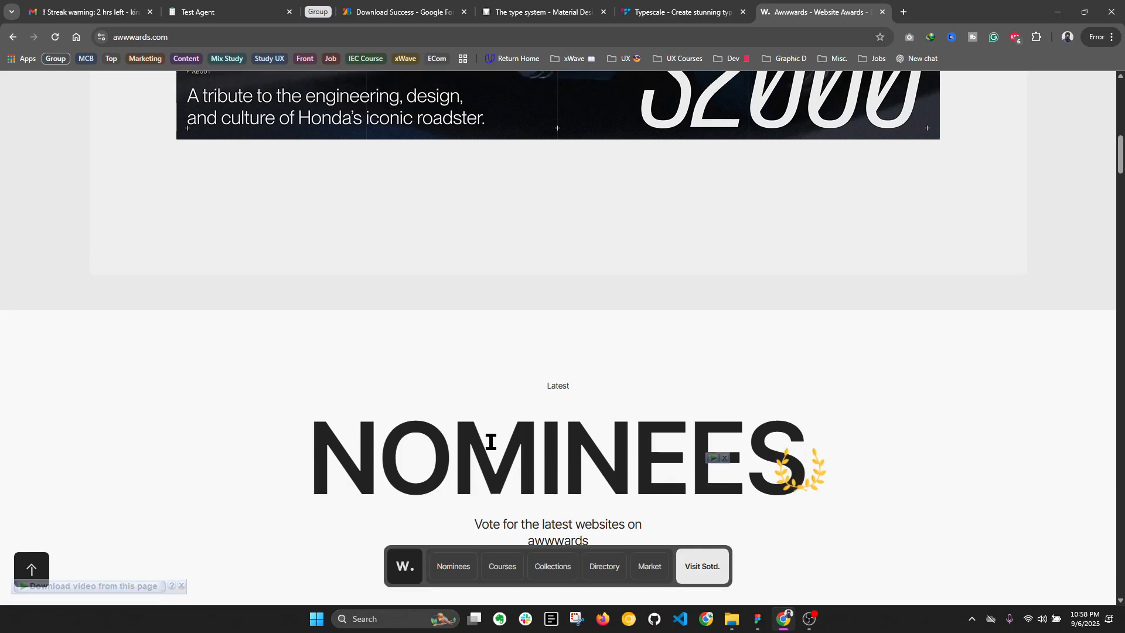
left_click(680, 7)
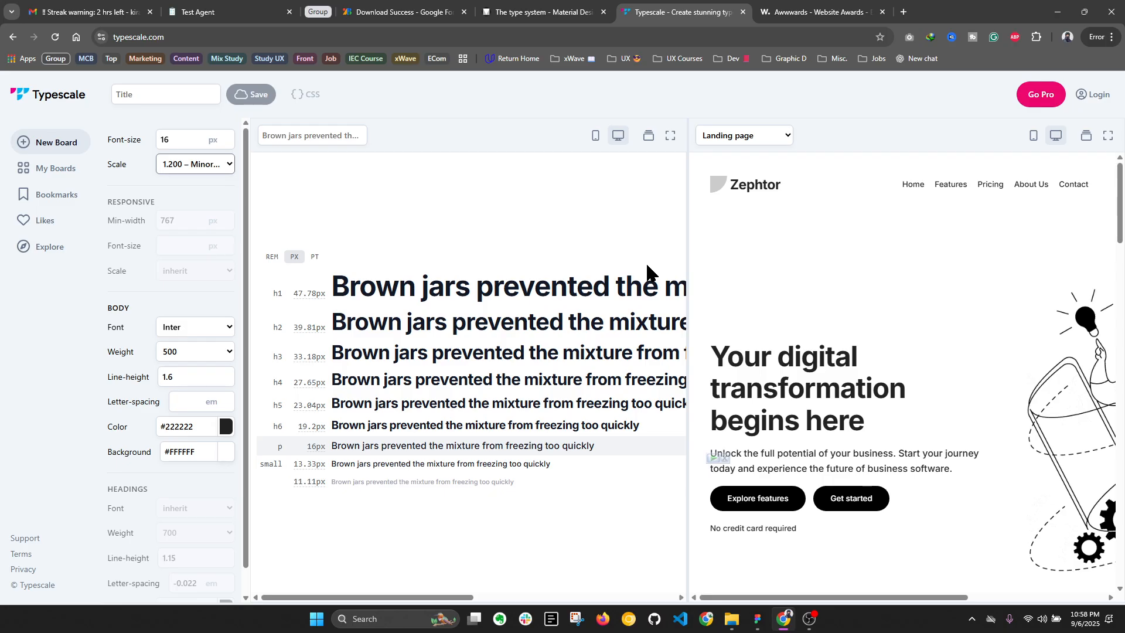
left_click(179, 166)
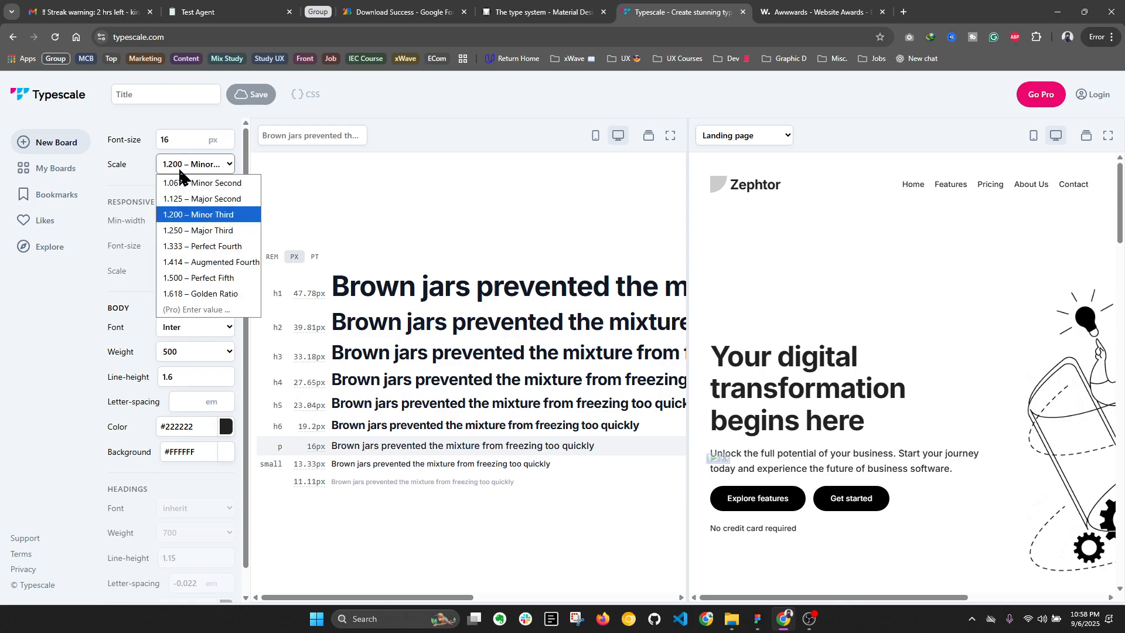
left_click(521, 181)
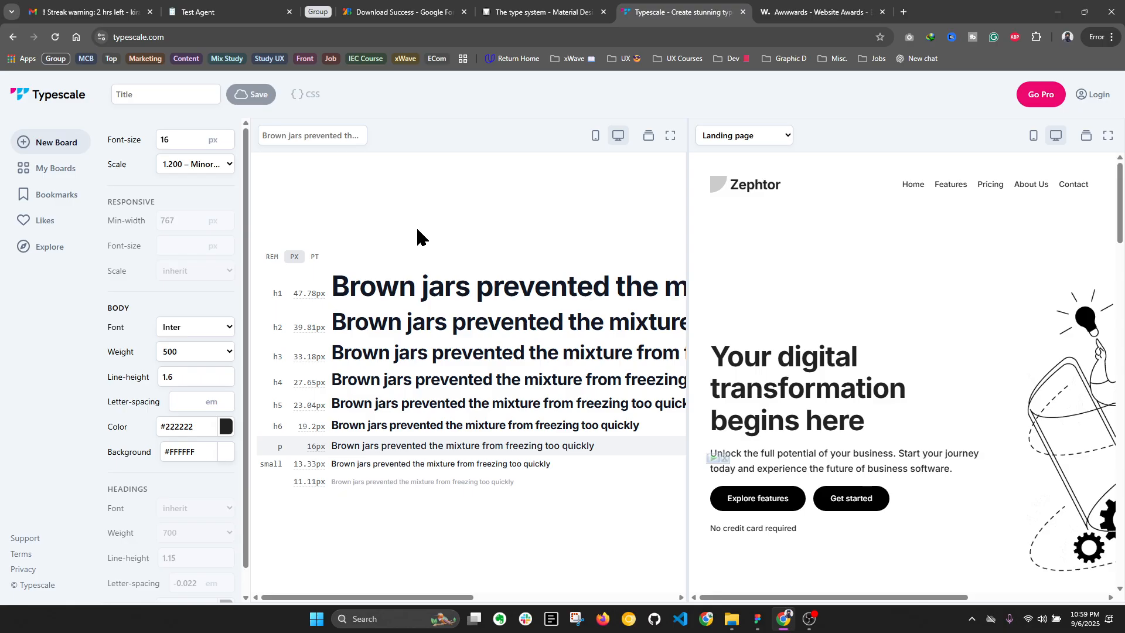
left_click(221, 165)
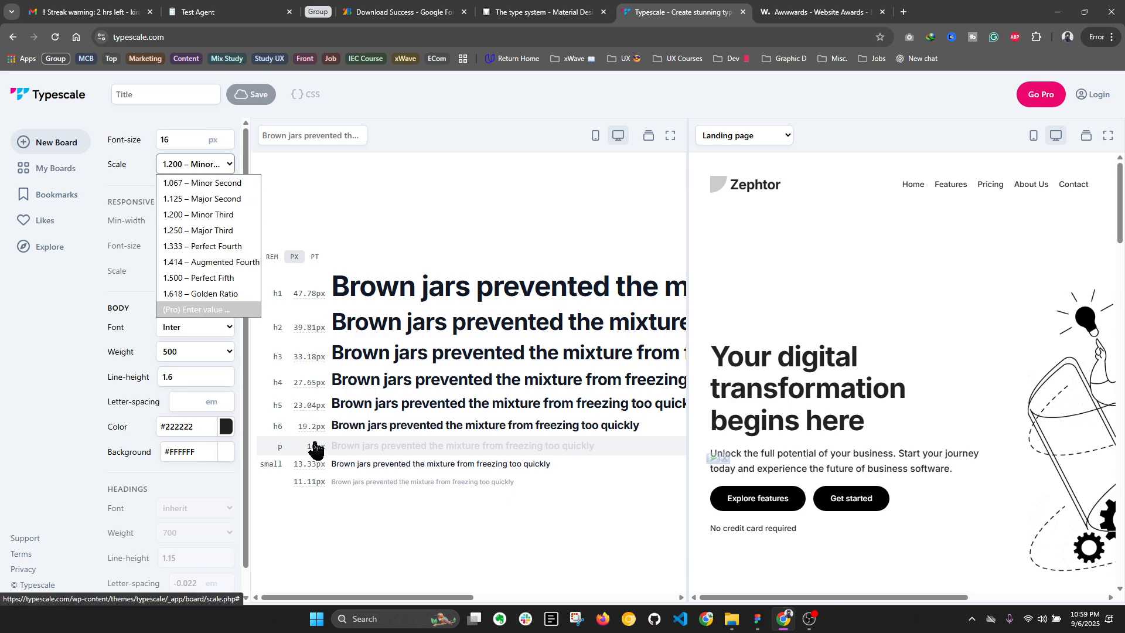
left_click(430, 207)
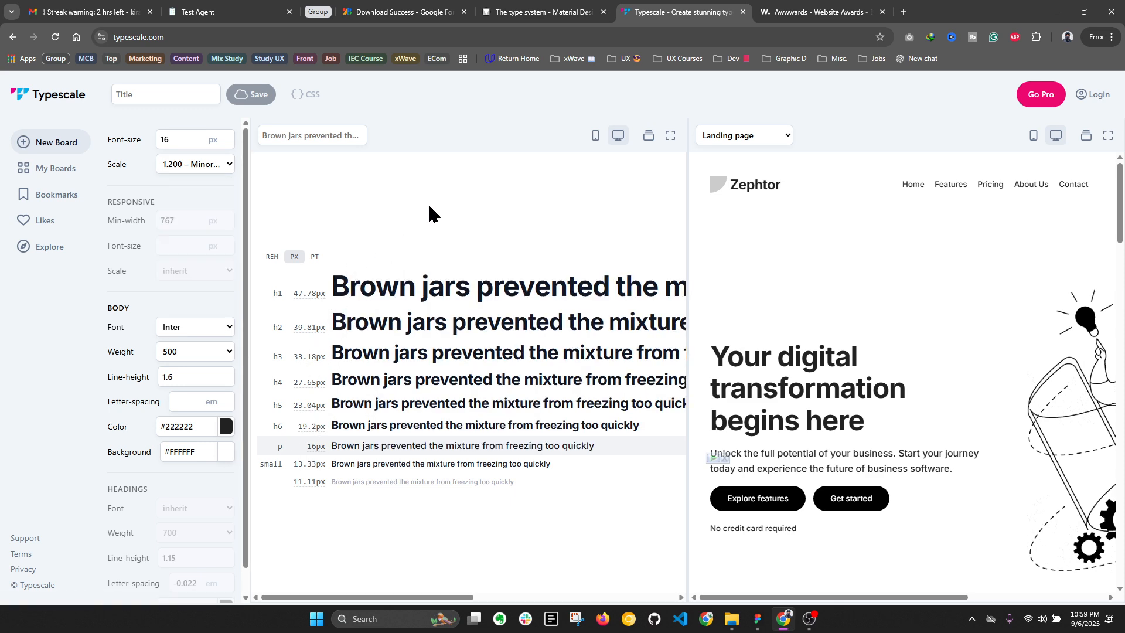
Step: Switch to the UI - Typography design file in Figma and nudge the "Hospitals Near You" title up to Y 72
left_click(758, 618)
key("ctrl+alt+Return")
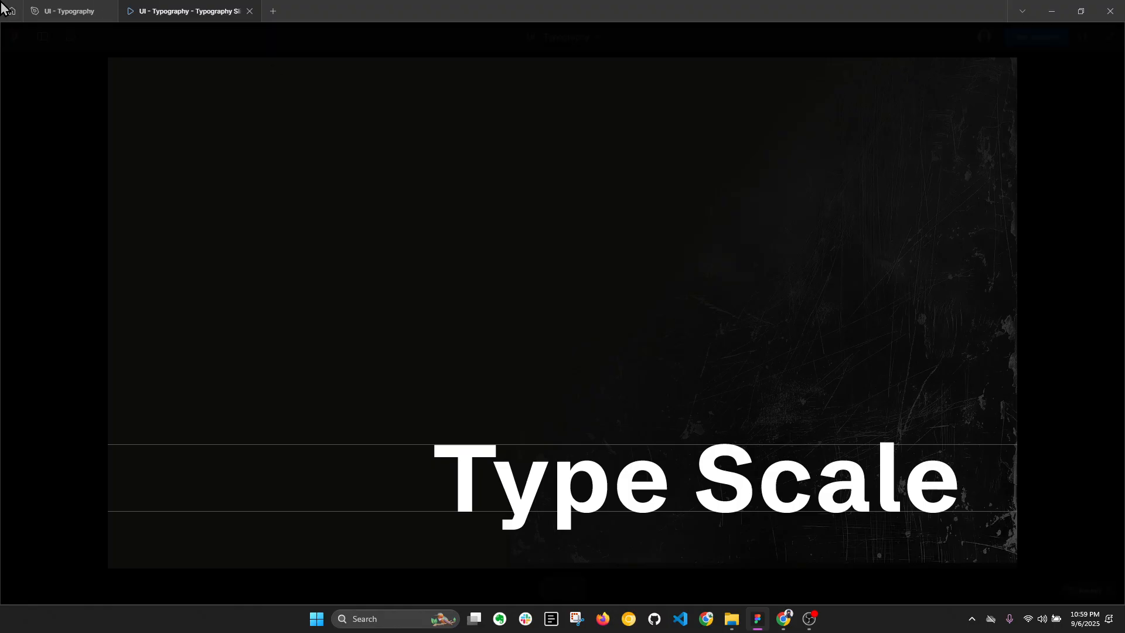
left_click(44, 9)
key("alt")
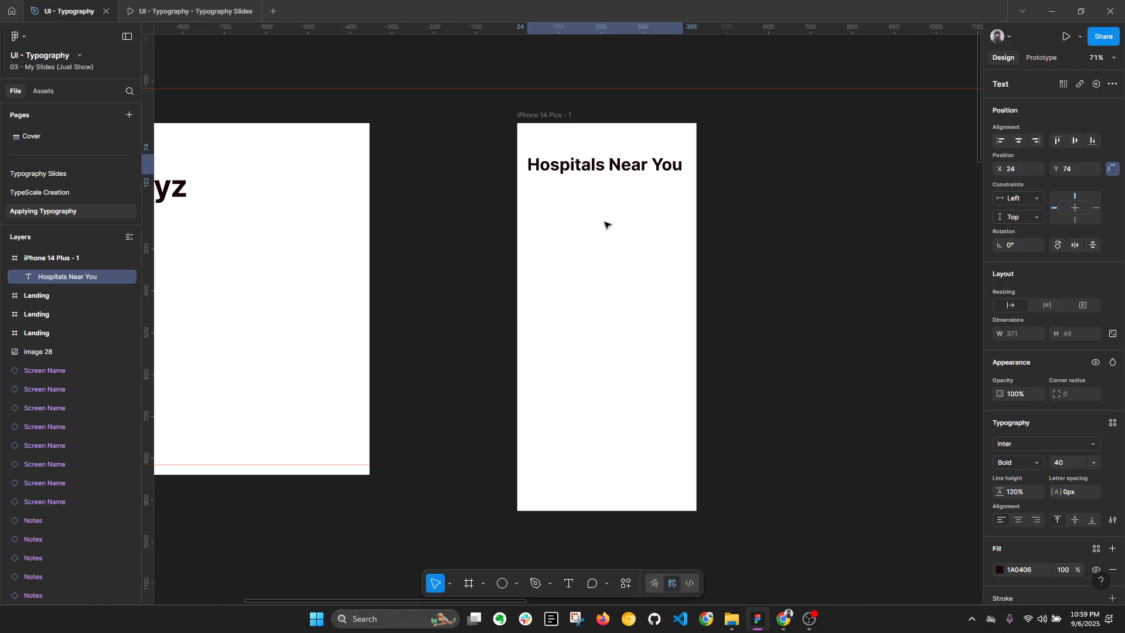
key("Up")
key("Up")
key("Up")
key("Up")
key("Up")
key("alt+l")
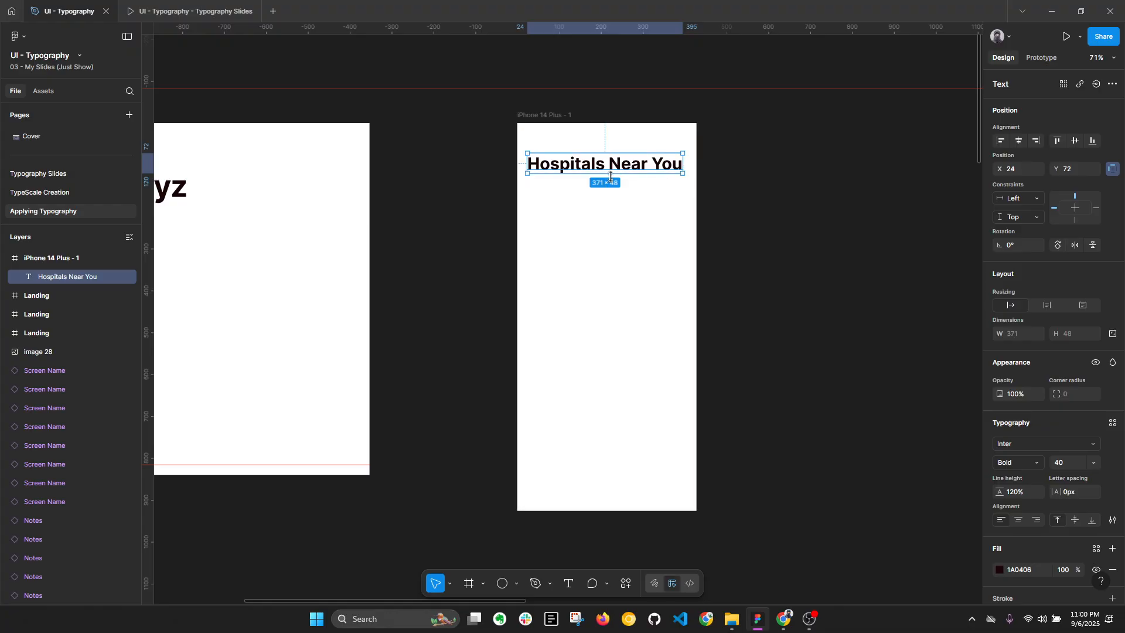
Step: Set the font weight of the "Hospitals Near You" title to Semi Bold
key("Escape")
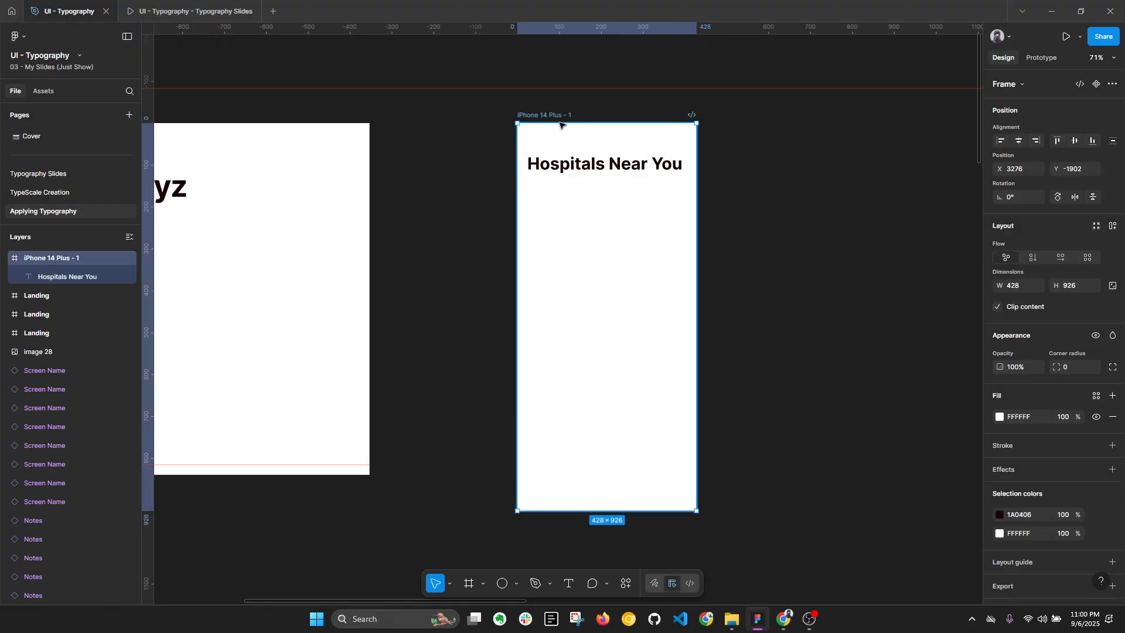
left_click(588, 165)
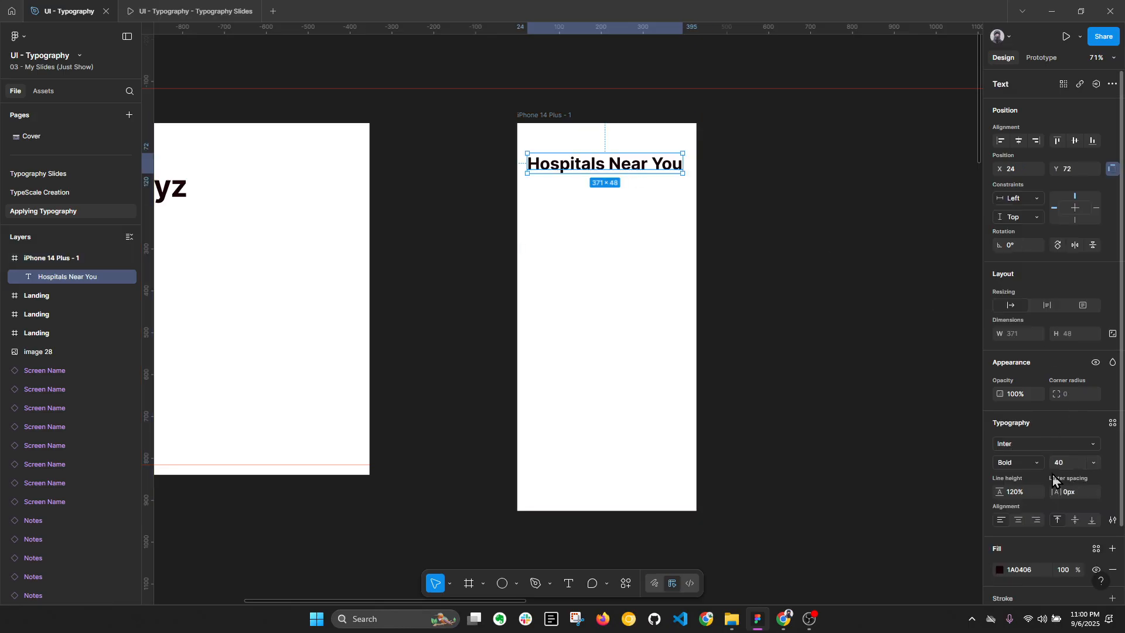
left_click(1035, 463)
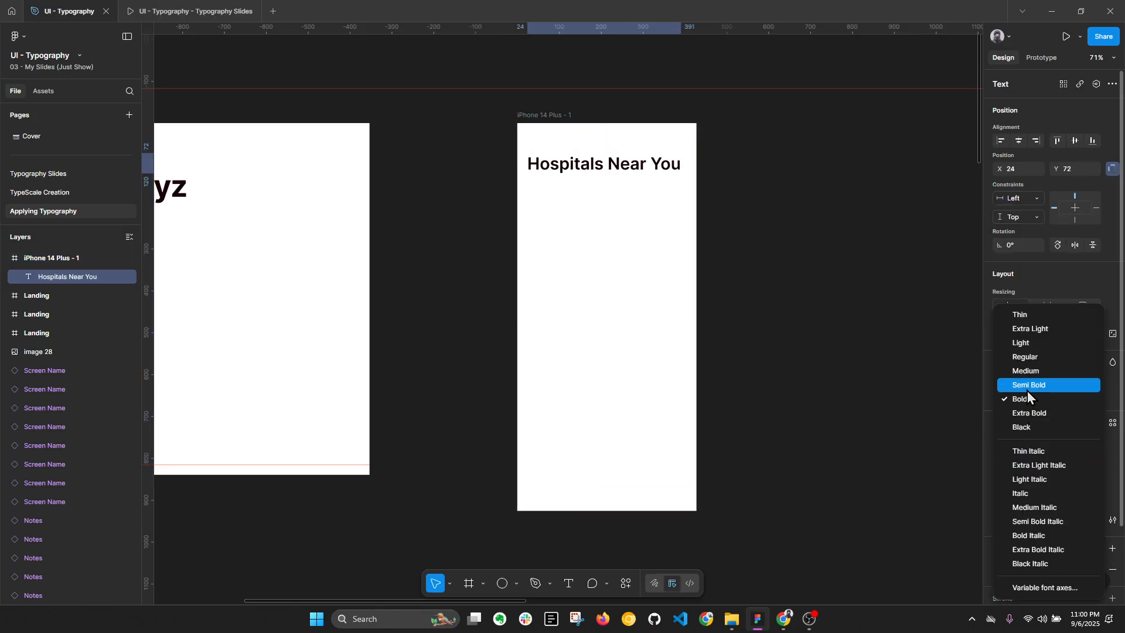
left_click(1028, 392)
scroll(654, 148, "up", 2)
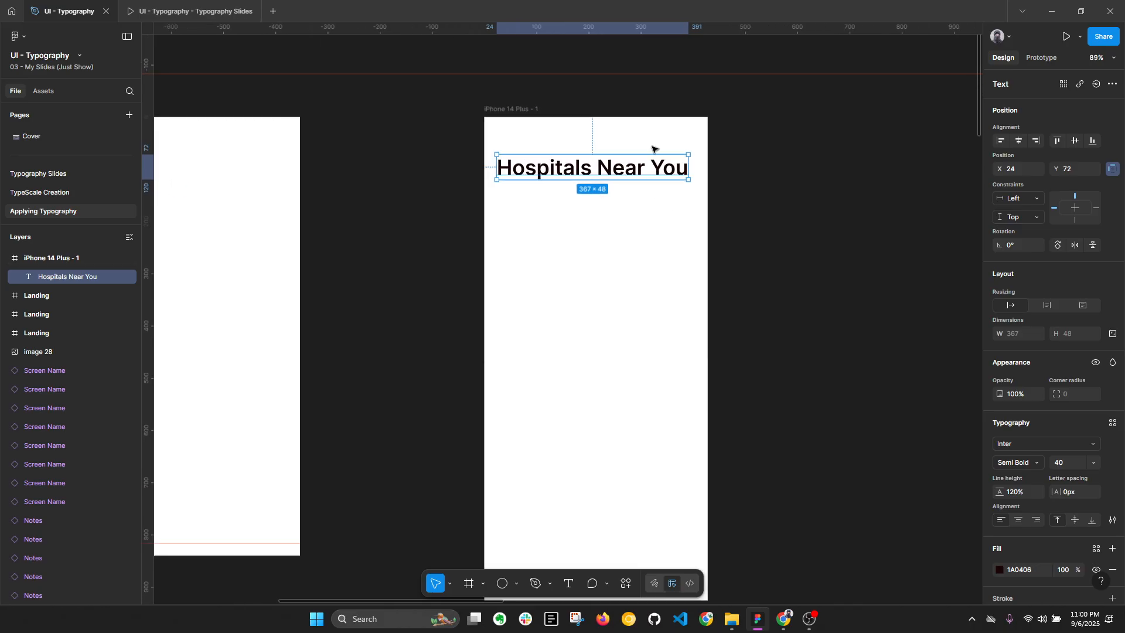
Step: Try font size 32 on the "Hospitals Near You" title and settle on a slightly smaller size
scroll(653, 149, "down", 1)
left_click(1096, 58)
left_click(1065, 169)
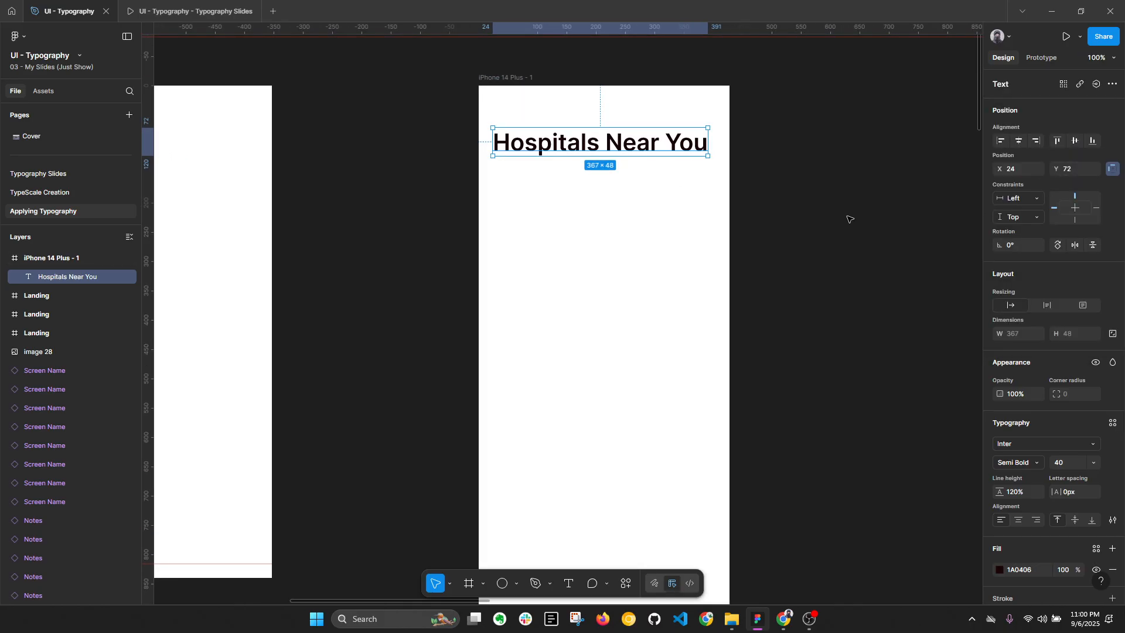
scroll(694, 220, "down", 1)
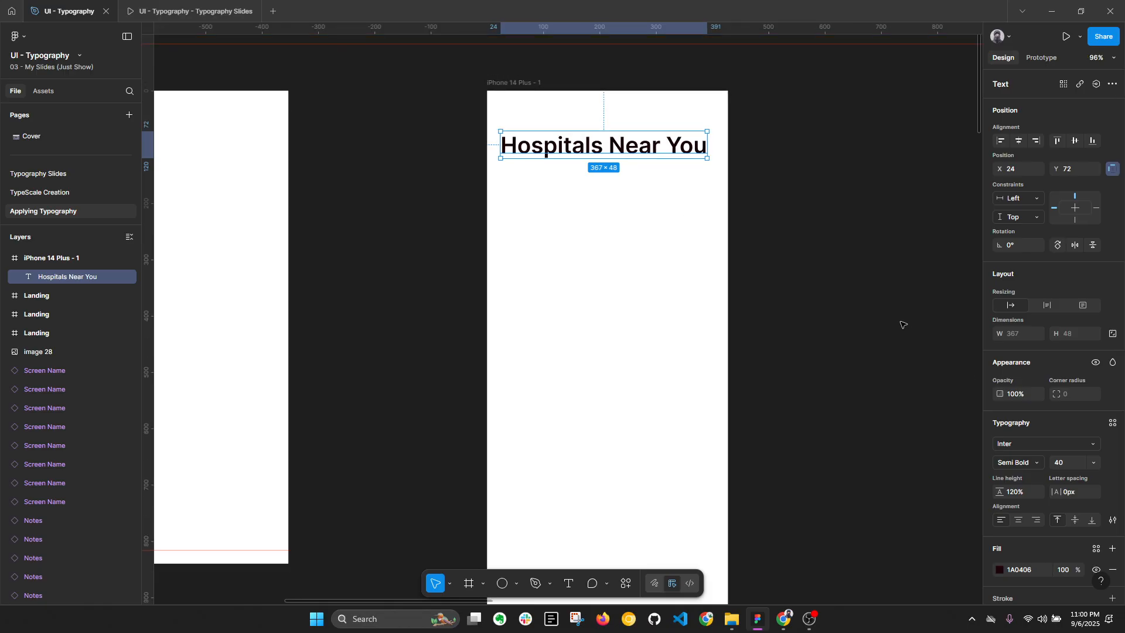
scroll(912, 328, "up", 1)
left_click(1065, 463)
type("32")
key("Return")
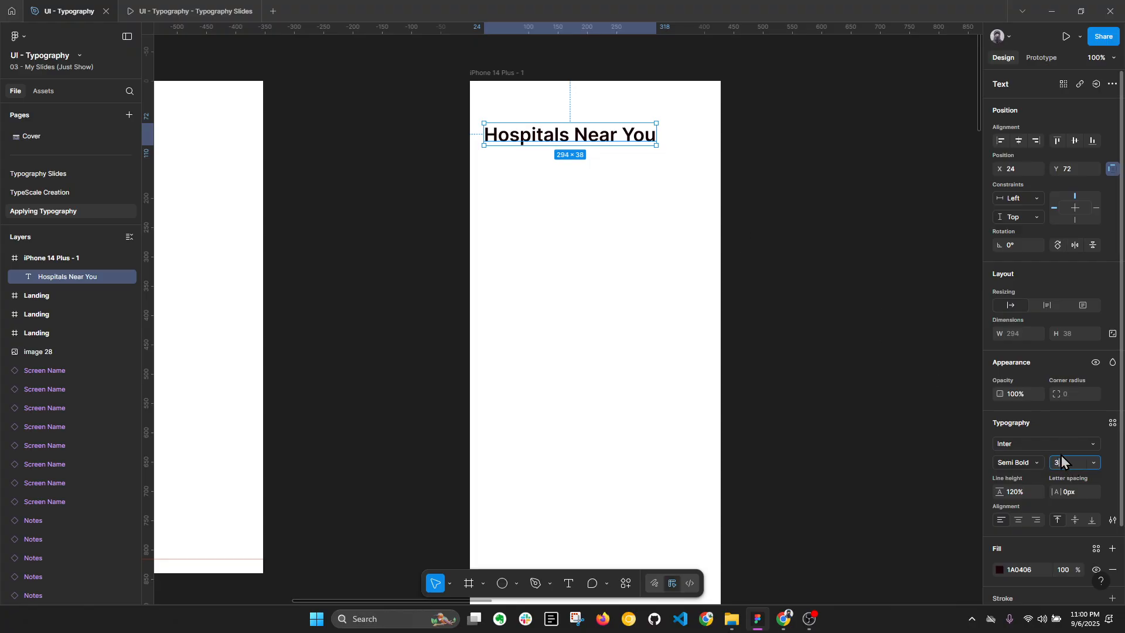
left_click(489, 151)
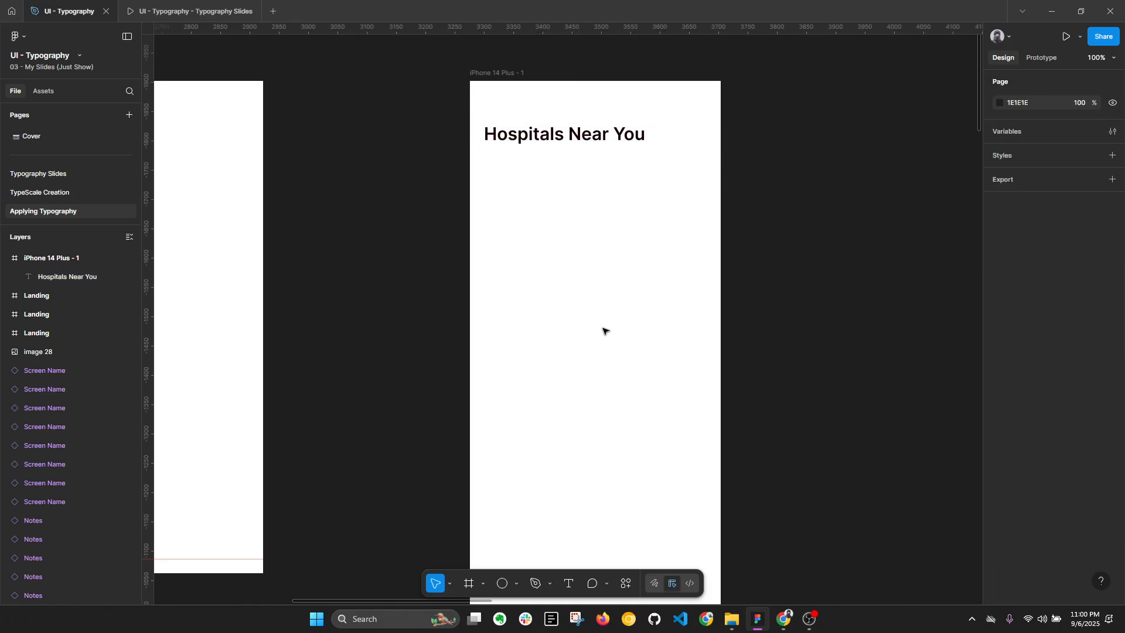
Step: Collapse the layers and scale the Mobile type scale slide in the prototype presentation to fill the window
key("alt+l")
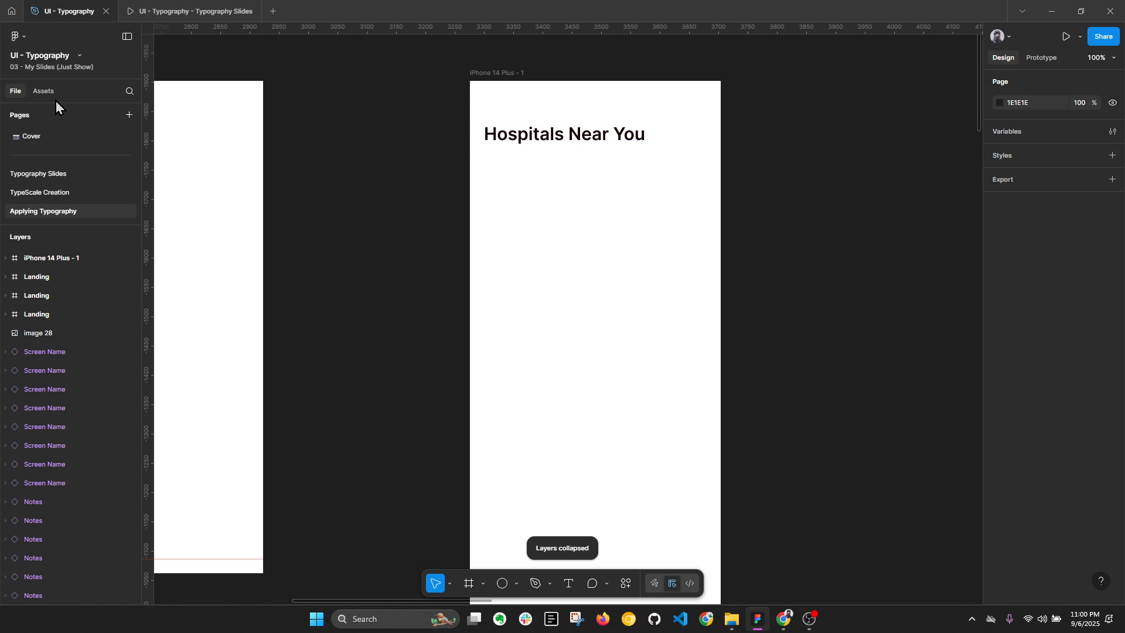
key("alt+l")
left_click(196, 11)
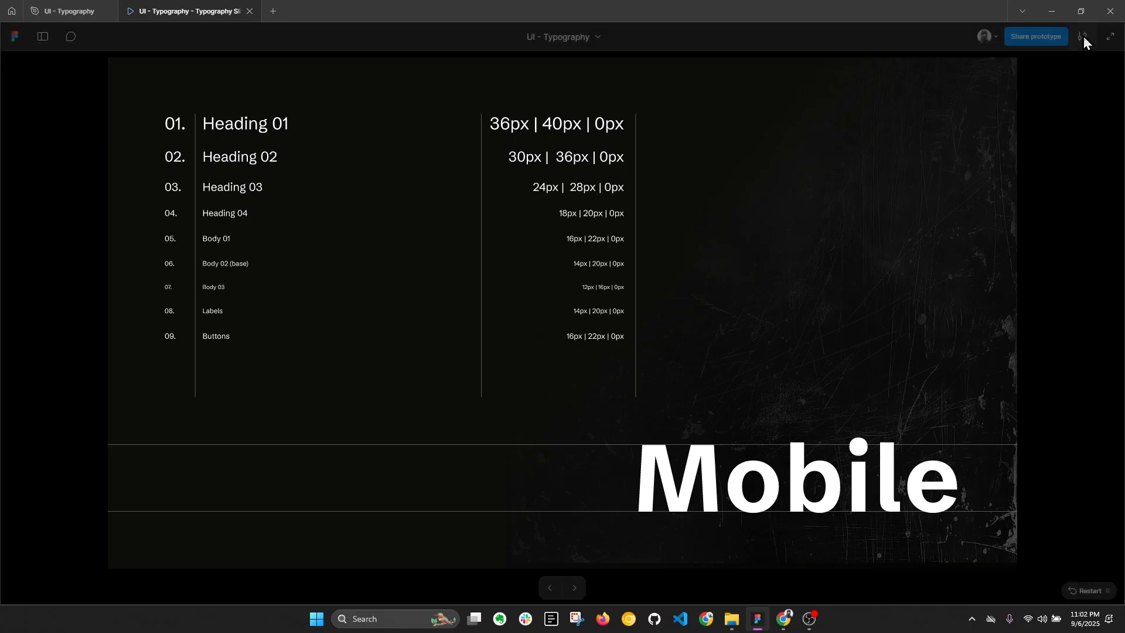
left_click(1082, 36)
left_click(1014, 131)
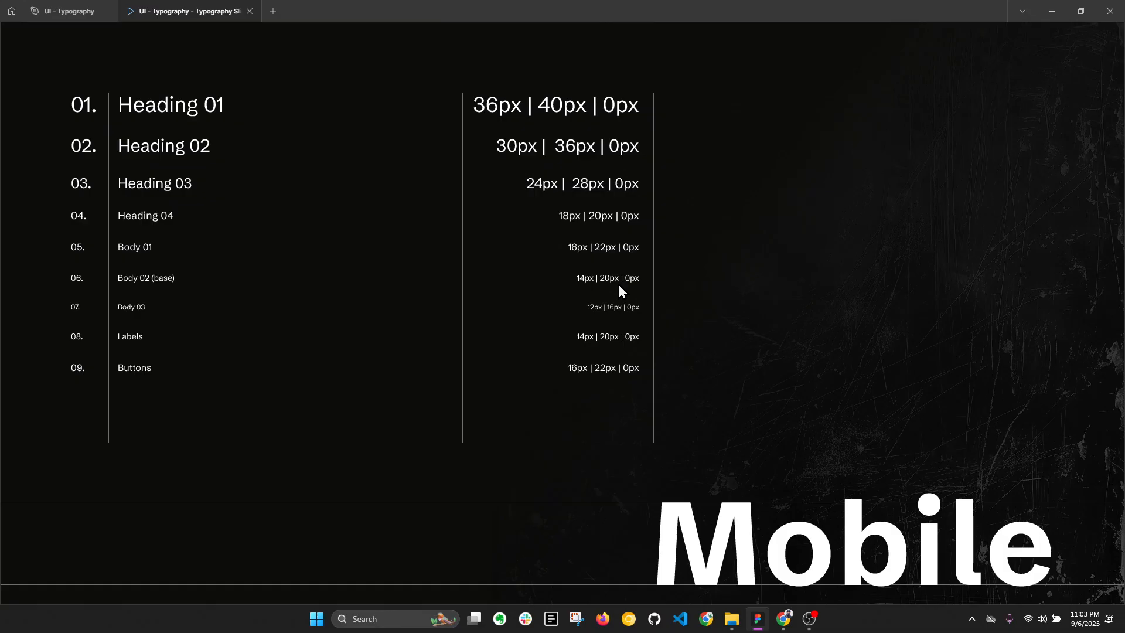
Step: Return from the presentation to the design file and open the TypeScale Creation page at the Mobile type scale
mouse_move(63, 7)
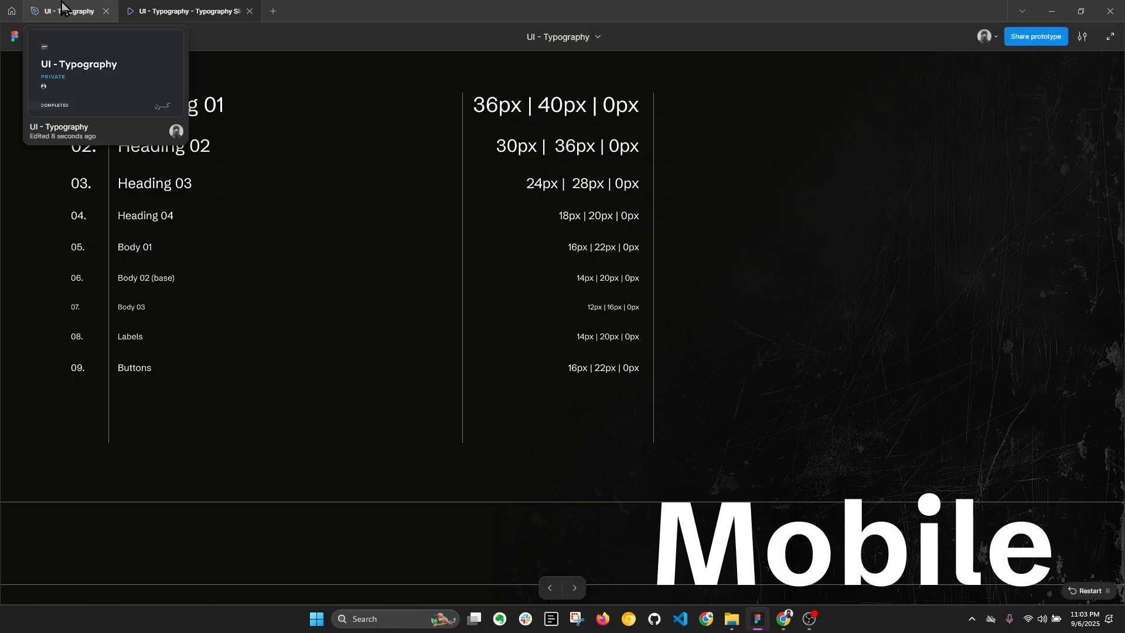
mouse_move(596, 39)
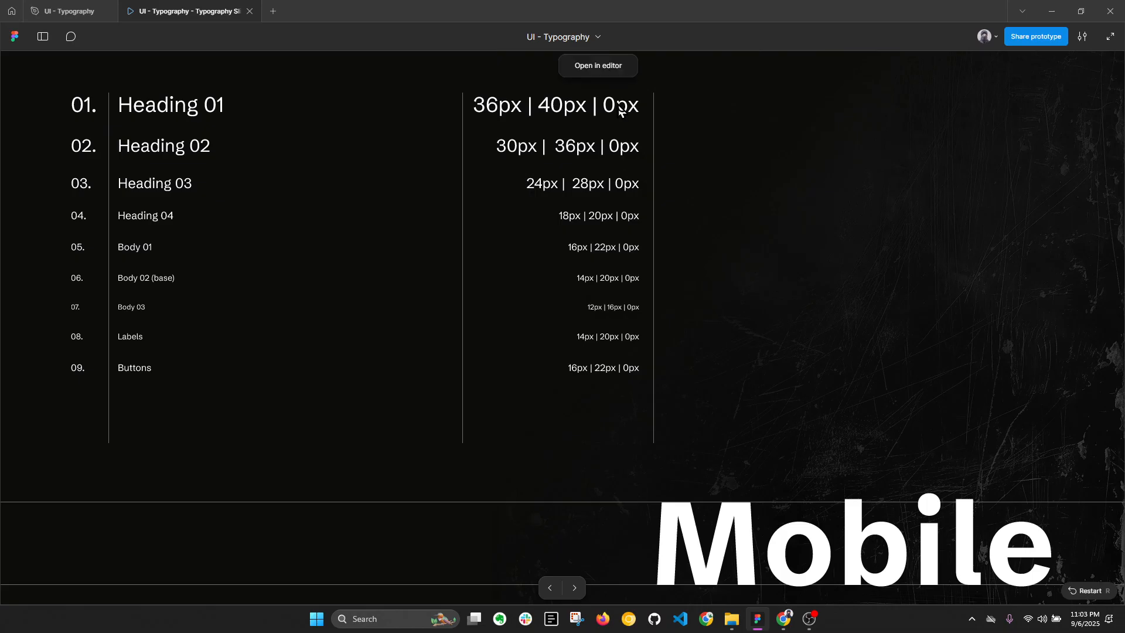
left_click(597, 69)
left_click(73, 197)
scroll(498, 188, "up", 10)
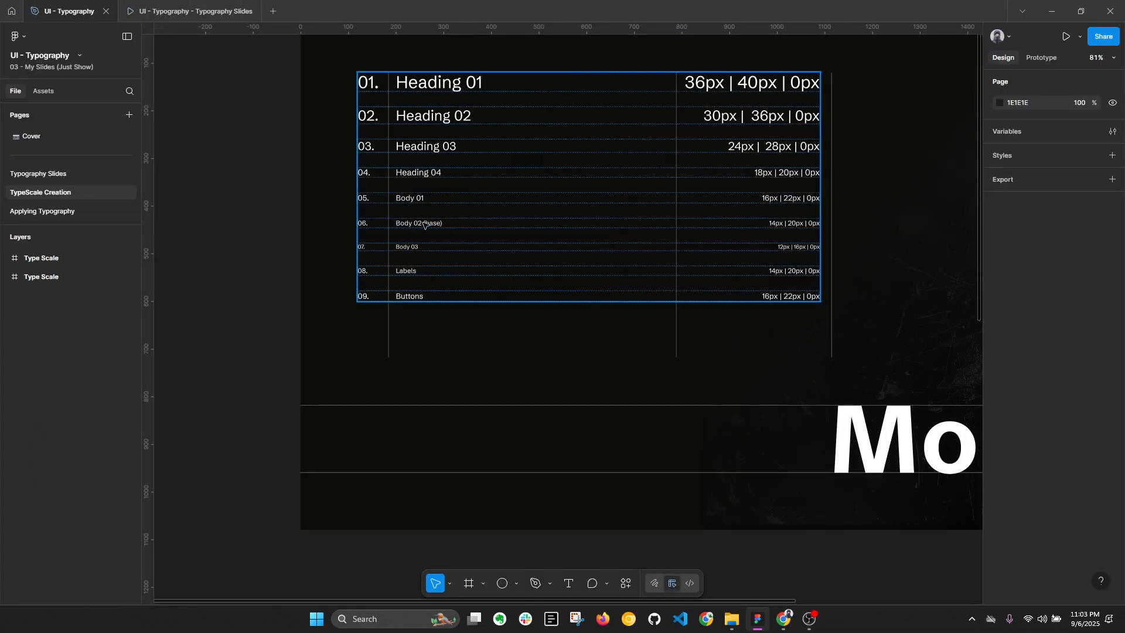
Step: Set the line height of the "Body 02 (base)" text in the Mobile type scale to Auto
scroll(425, 224, "up", 5)
left_click(305, 286, "ctrl")
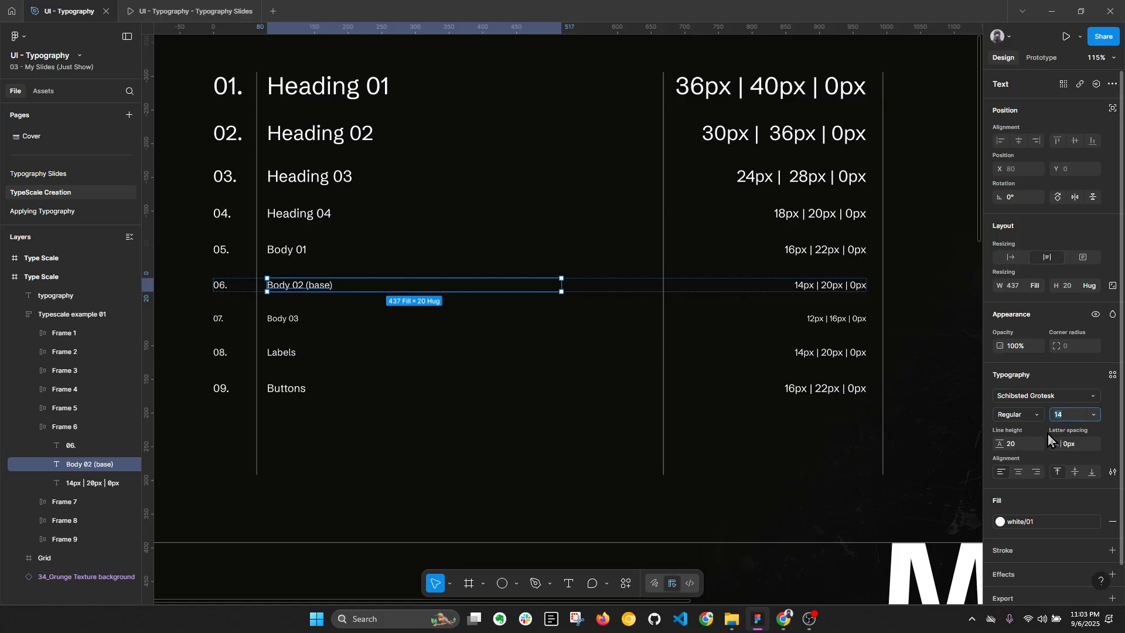
left_click(1024, 447)
type("auto")
key("Return")
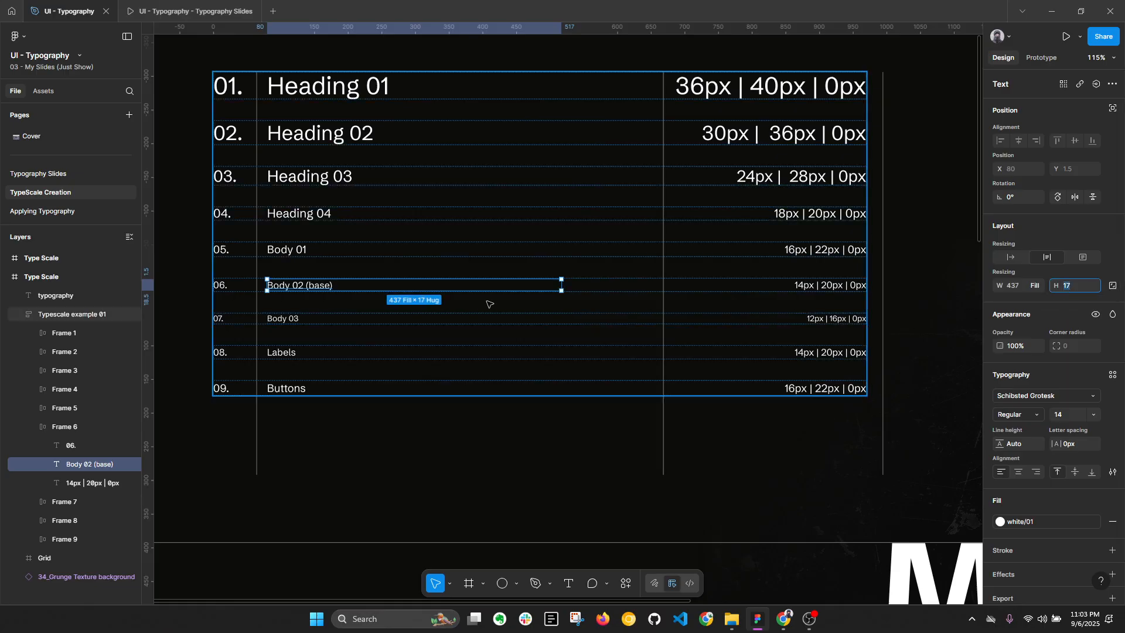
Step: Add a second line reading "Lorem iojsaaodv" to the "Body 02 (base)" text and view it at 100% zoom
double_click(340, 286)
left_click(348, 286)
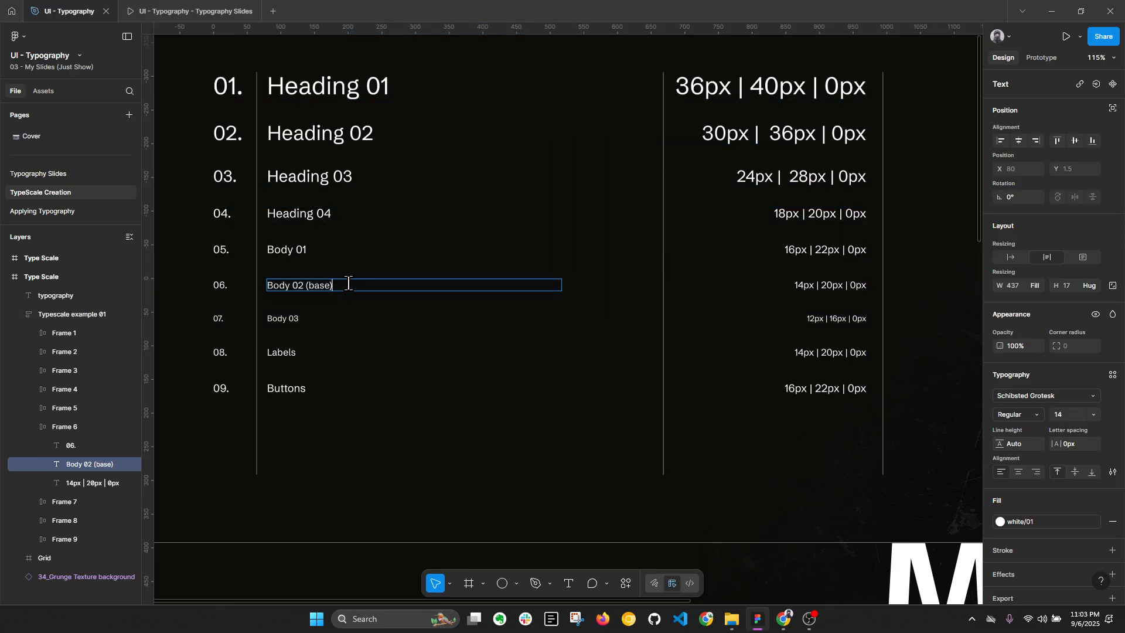
key("Return")
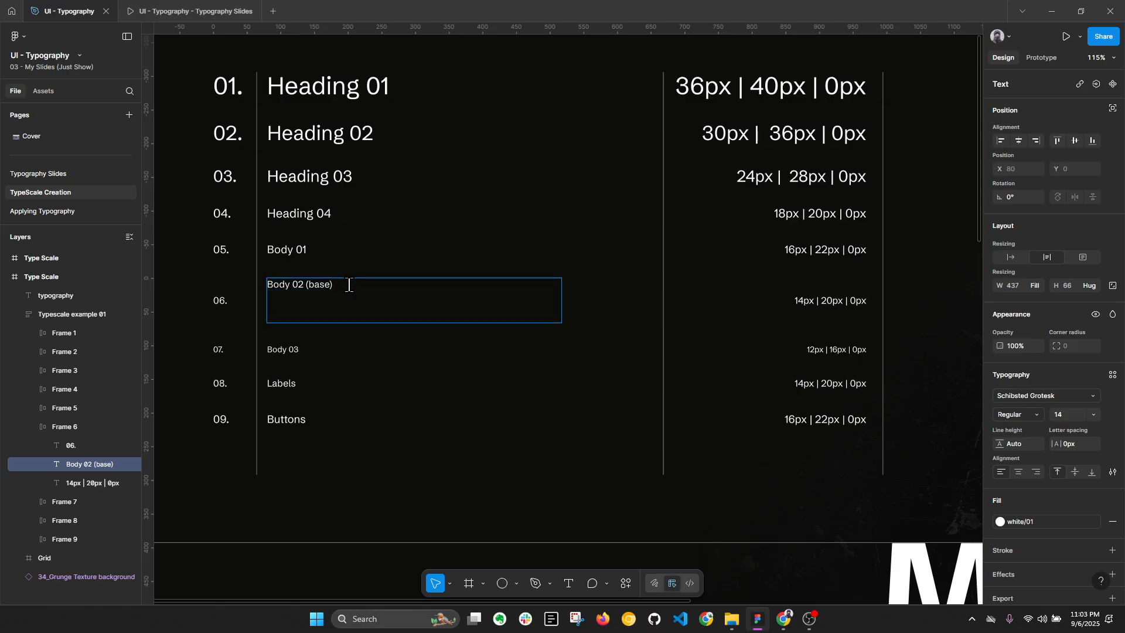
key("BackSpace")
key("Return")
type("Lorem iojsaaodv")
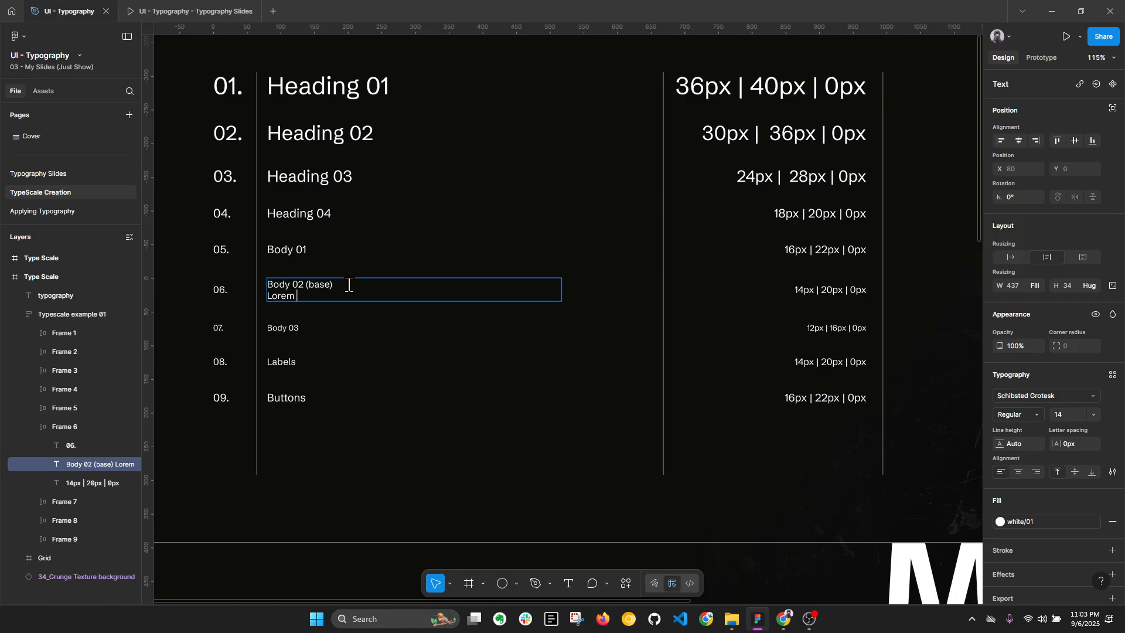
left_click(1090, 58)
left_click(1076, 168)
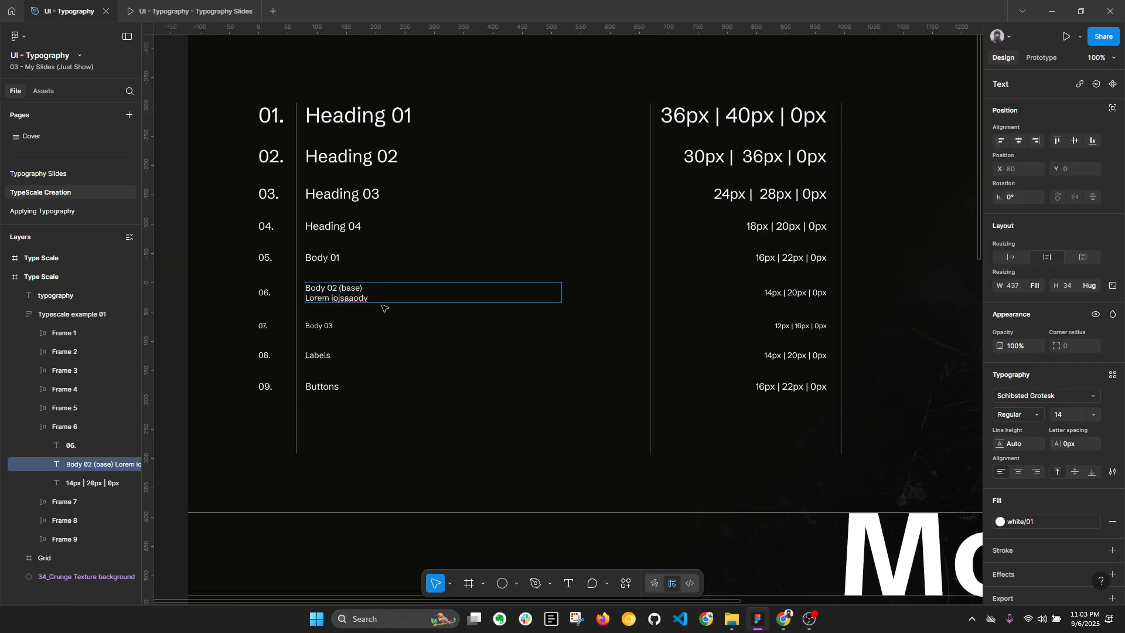
key("Escape")
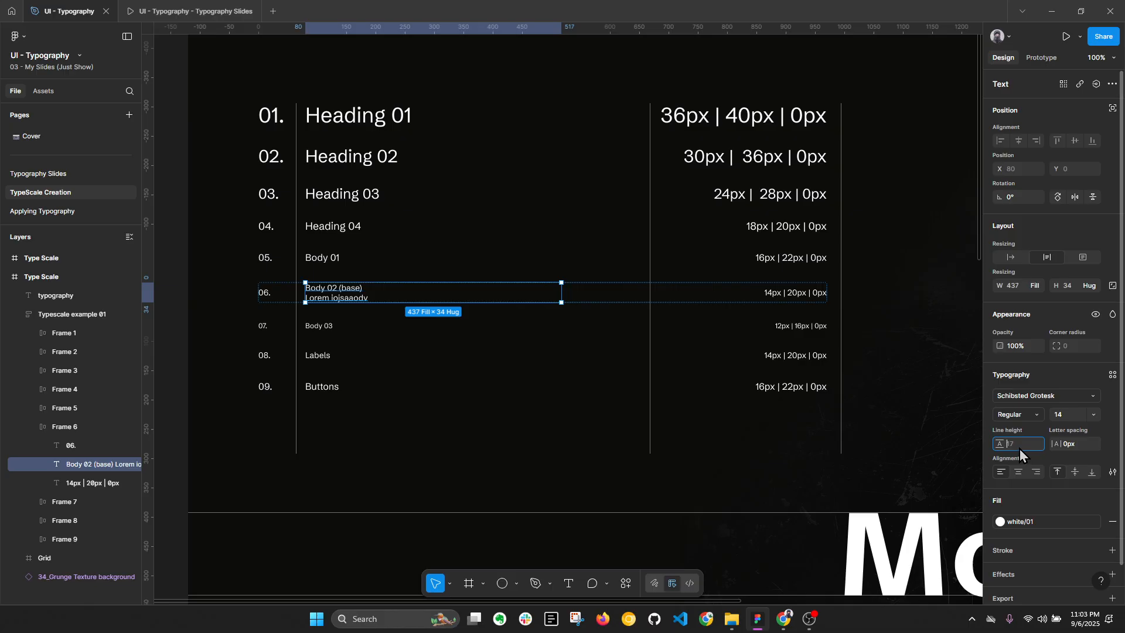
Step: Set the line height of the "Body 02 (base)" text to 20
key("Return")
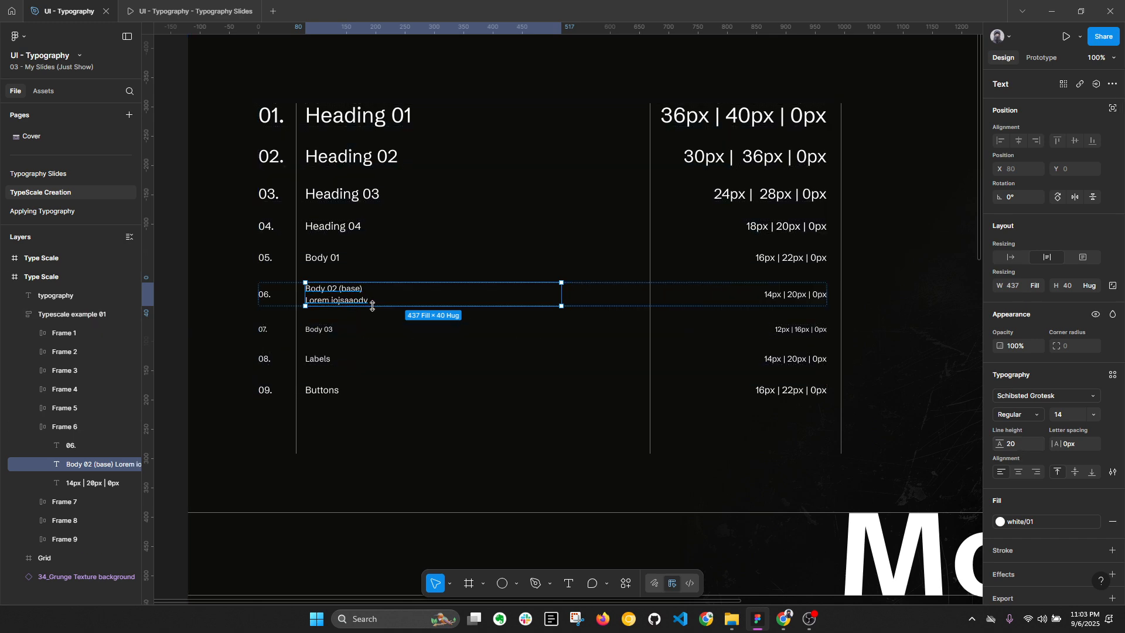
key("alt+l")
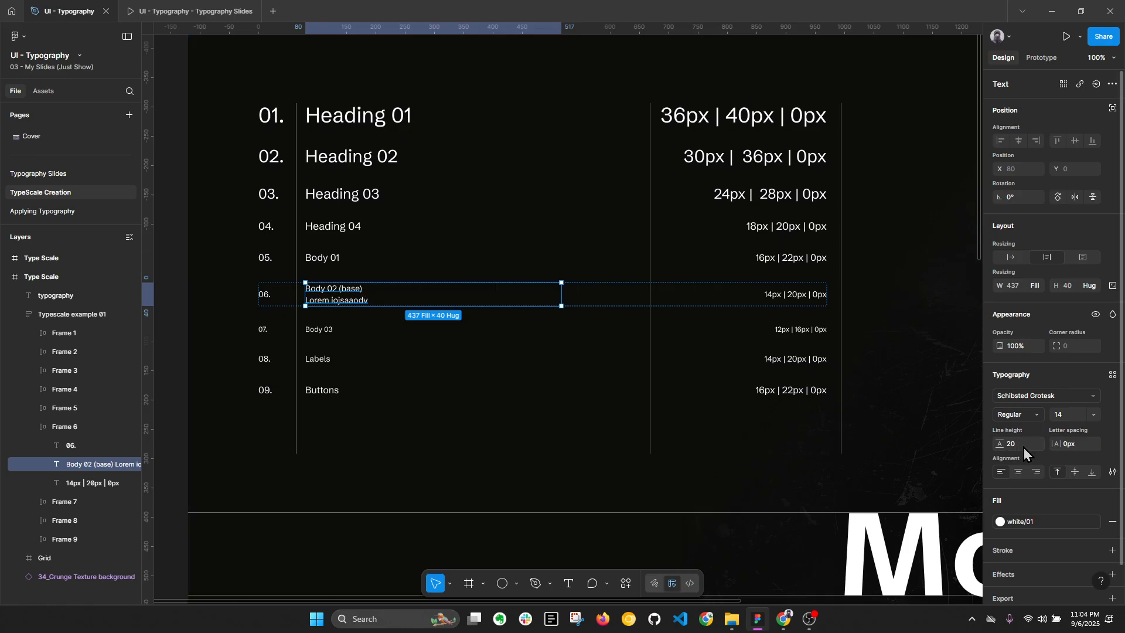
Step: Try a line height of 22 on the two-line "Body 02 (base)" text and undo it
type("2")
key("Return")
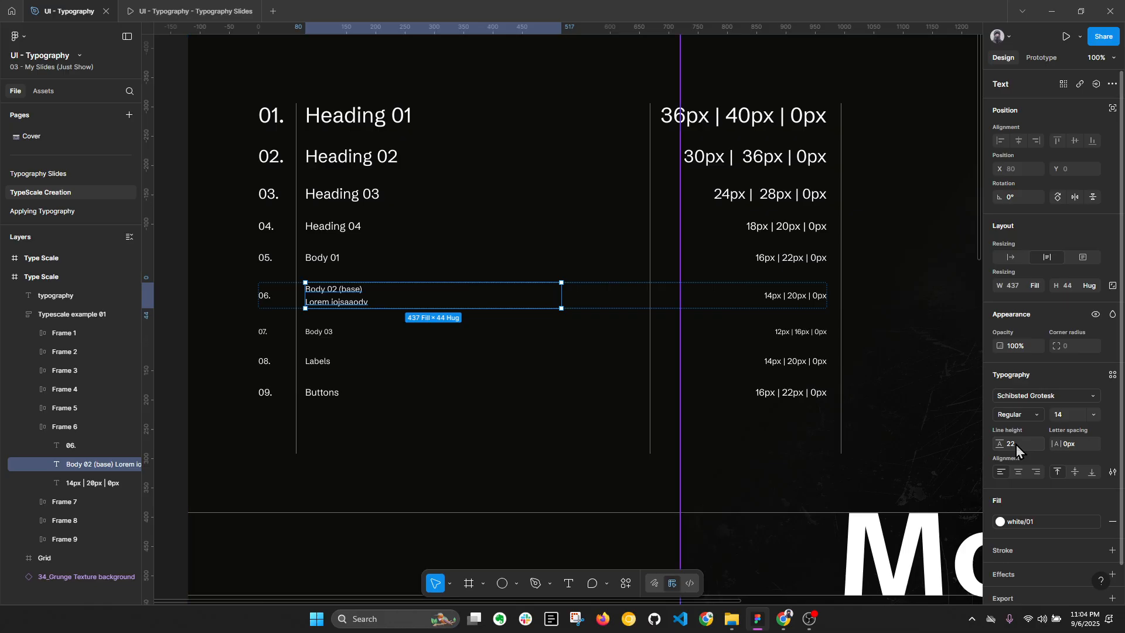
key("ctrl+z")
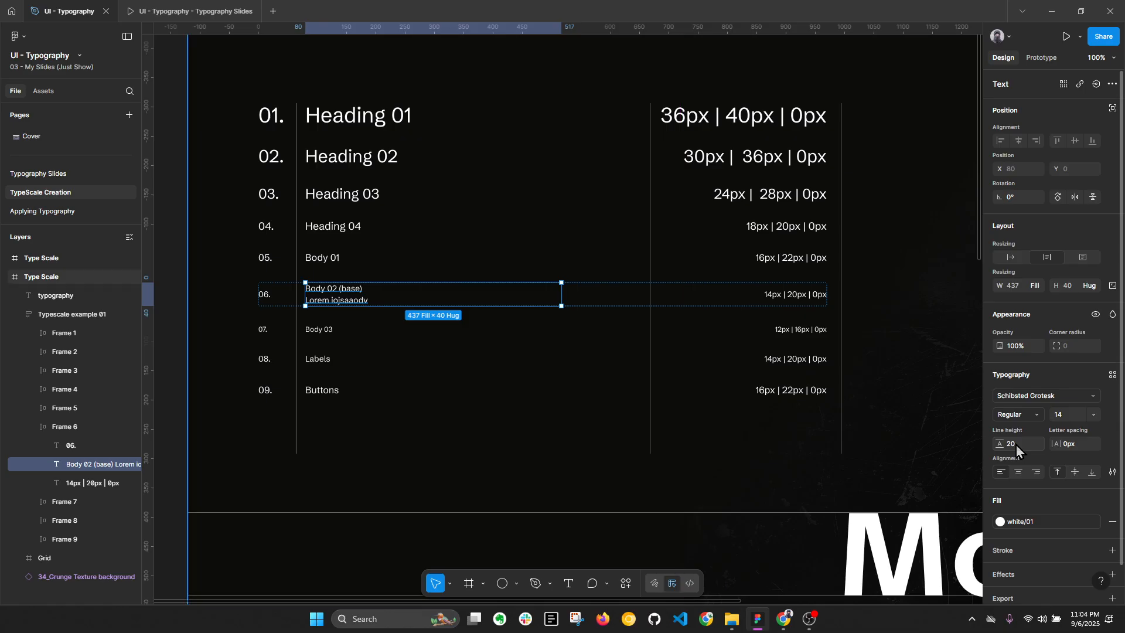
key("alt+l")
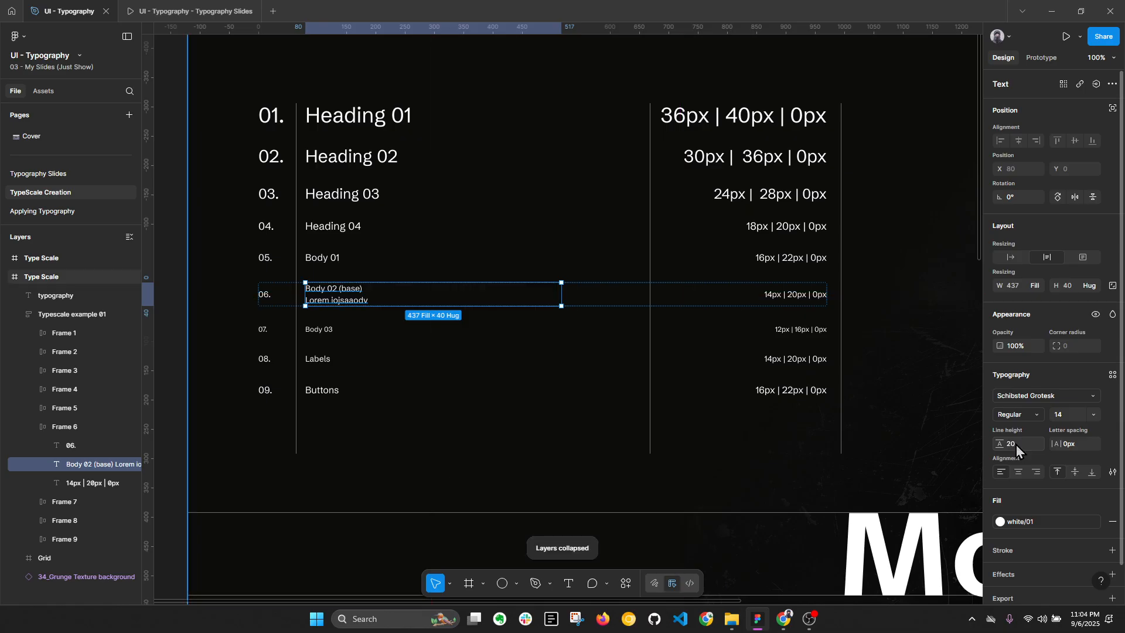
double_click(382, 301)
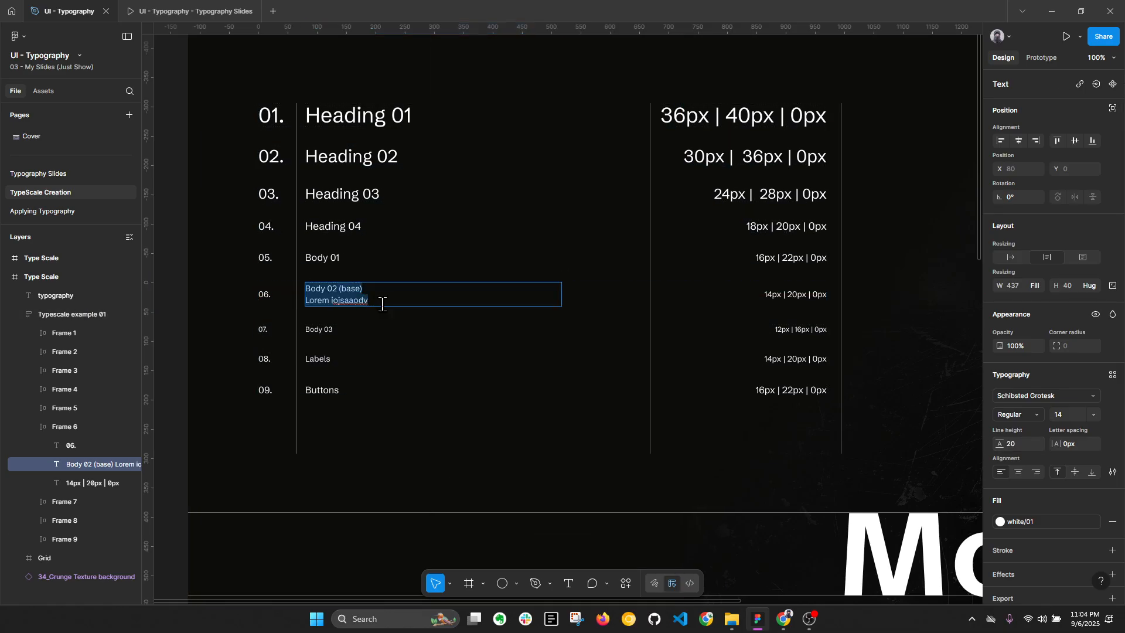
key("Escape")
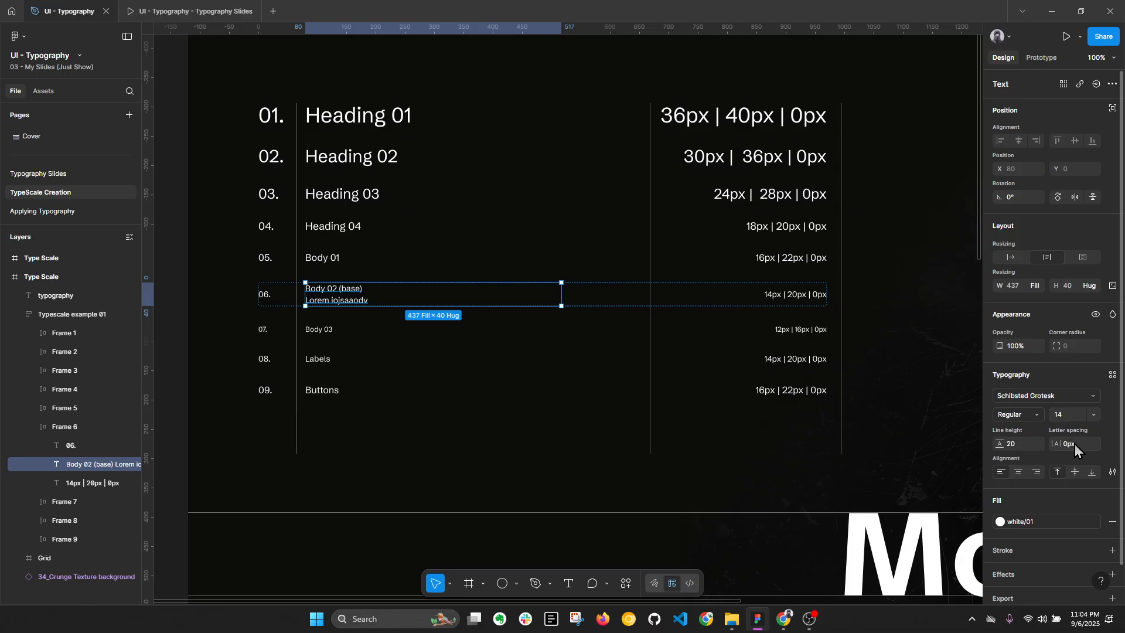
Step: Start creating a text style named "body 02 / reg" from the "Body 02 (base)" text and discard it
left_click(1113, 376)
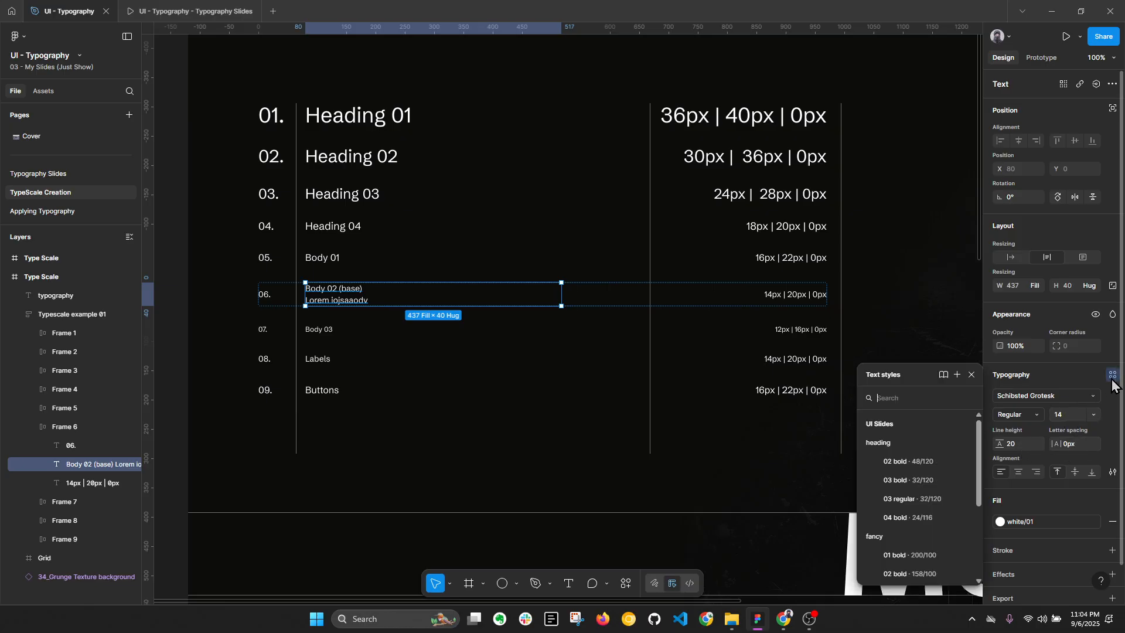
left_click(956, 375)
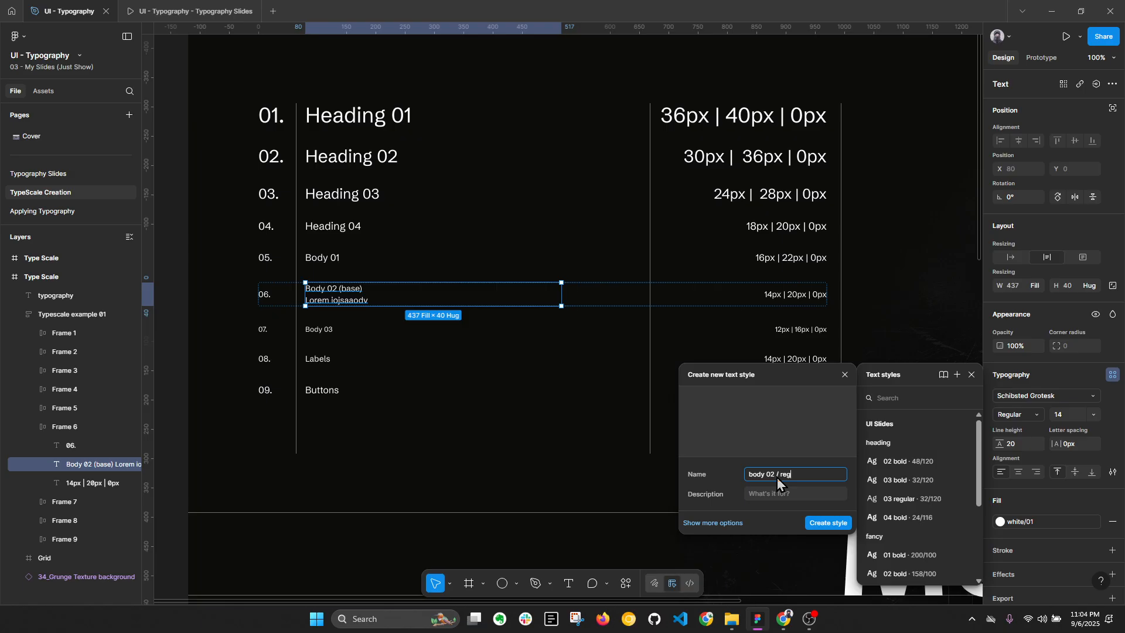
left_click(971, 374)
left_click(923, 336)
scroll(923, 337, "down", 3)
left_click(226, 282)
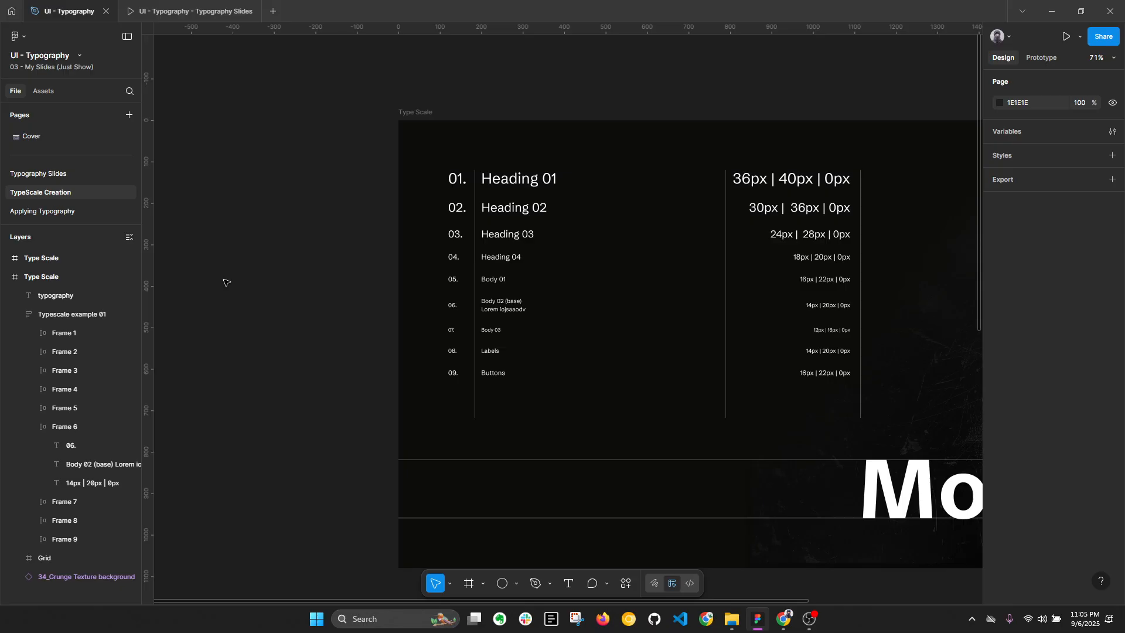
key("alt+l")
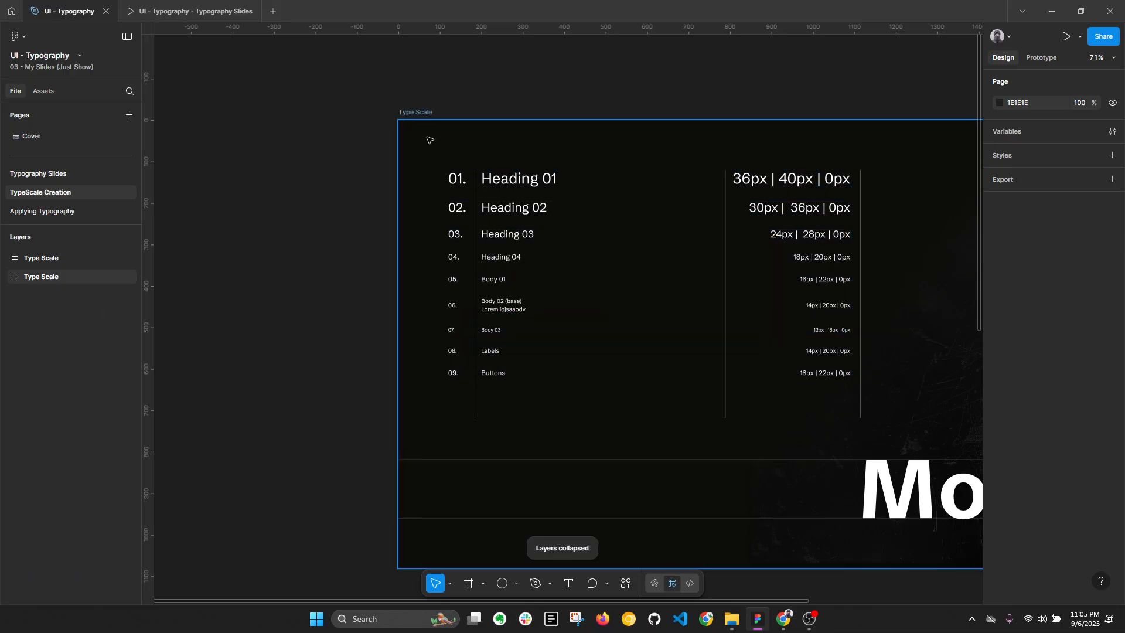
Step: Examine the saved text styles available for the Heading 01 text and glance at the Mobile slide in the presentation
left_click(429, 116)
left_click_drag(699, 173, 610, 173)
scroll(997, 329, "down", 2)
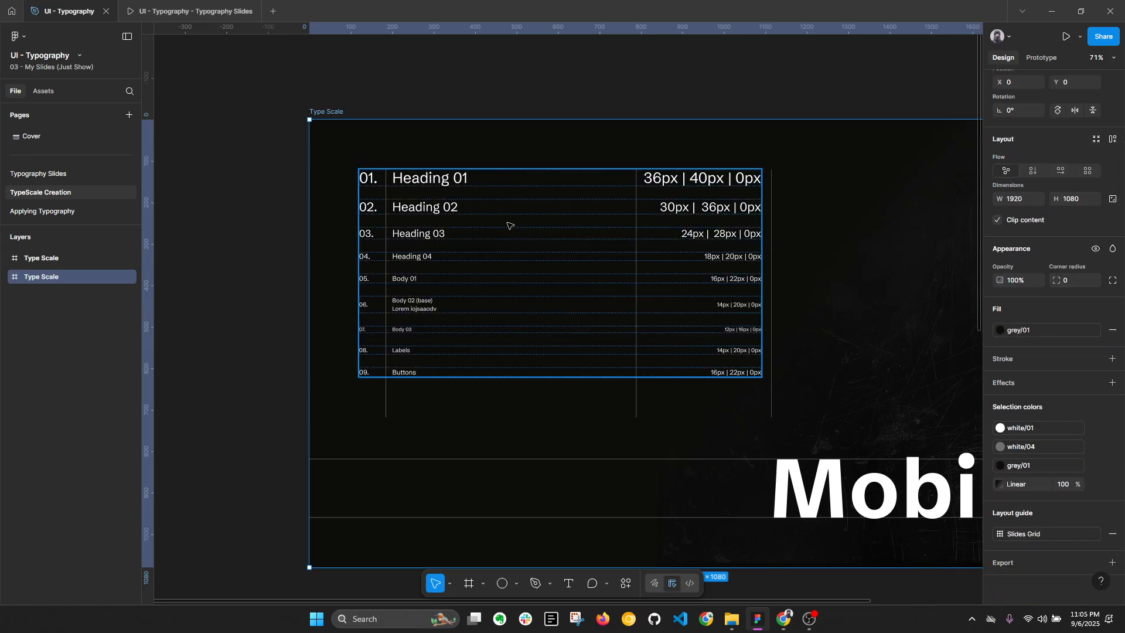
left_click(415, 175, "ctrl")
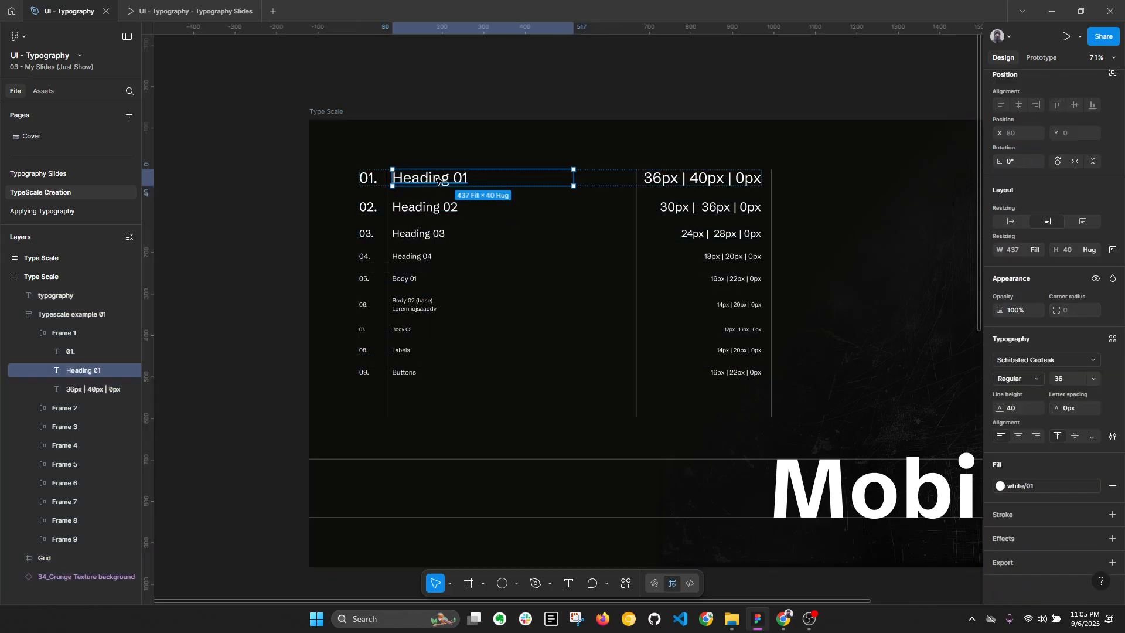
left_click(1112, 339)
scroll(916, 423, "down", 5)
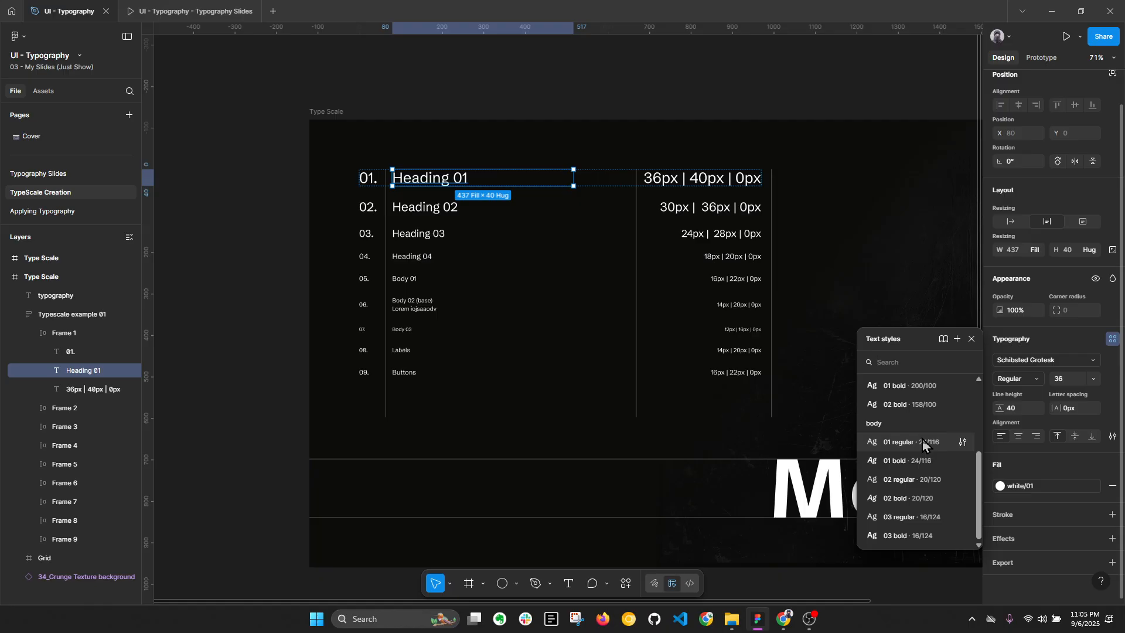
left_click(187, 12)
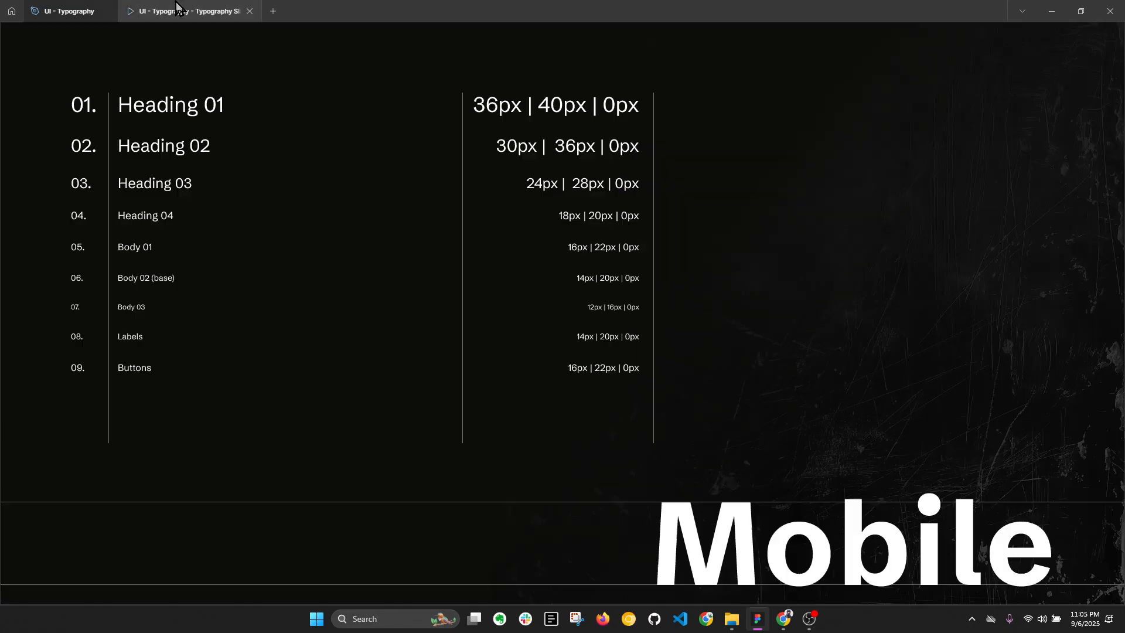
left_click(72, 11)
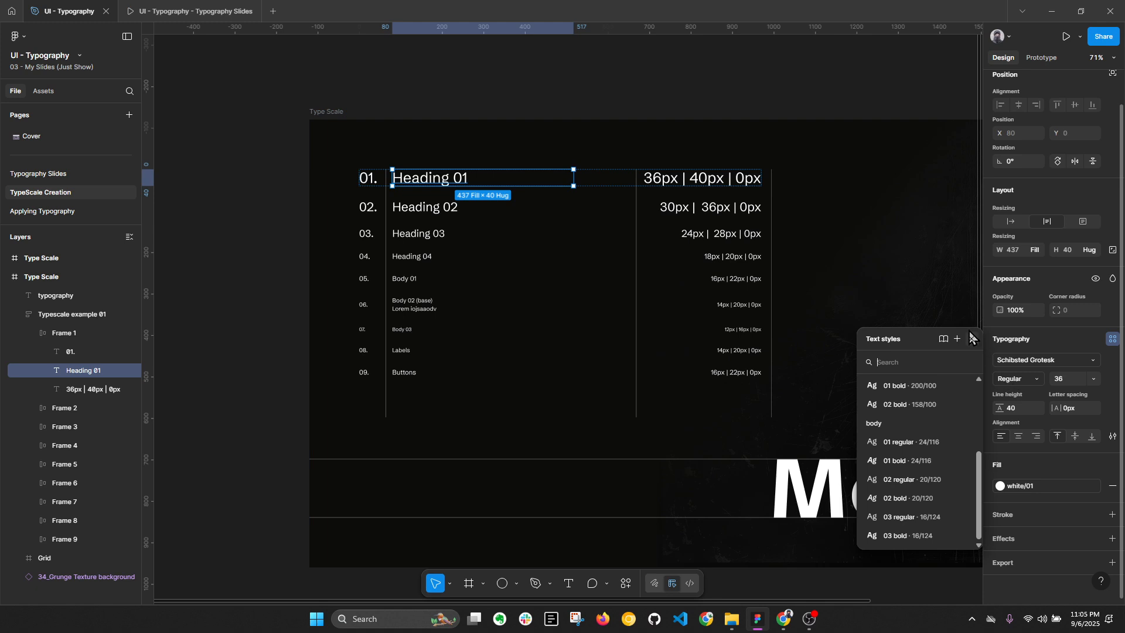
left_click(526, 74)
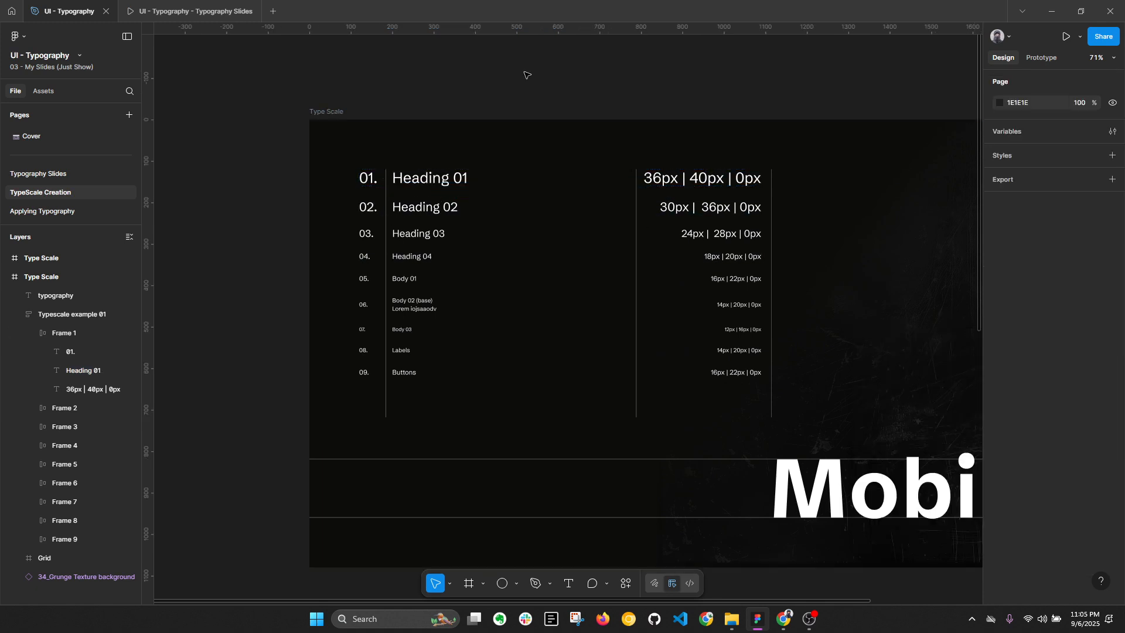
key("alt+l")
Step: Inspect the font size, line height and spacing of the two-line "Body 02 (base)" text up close
scroll(492, 289, "up", 1)
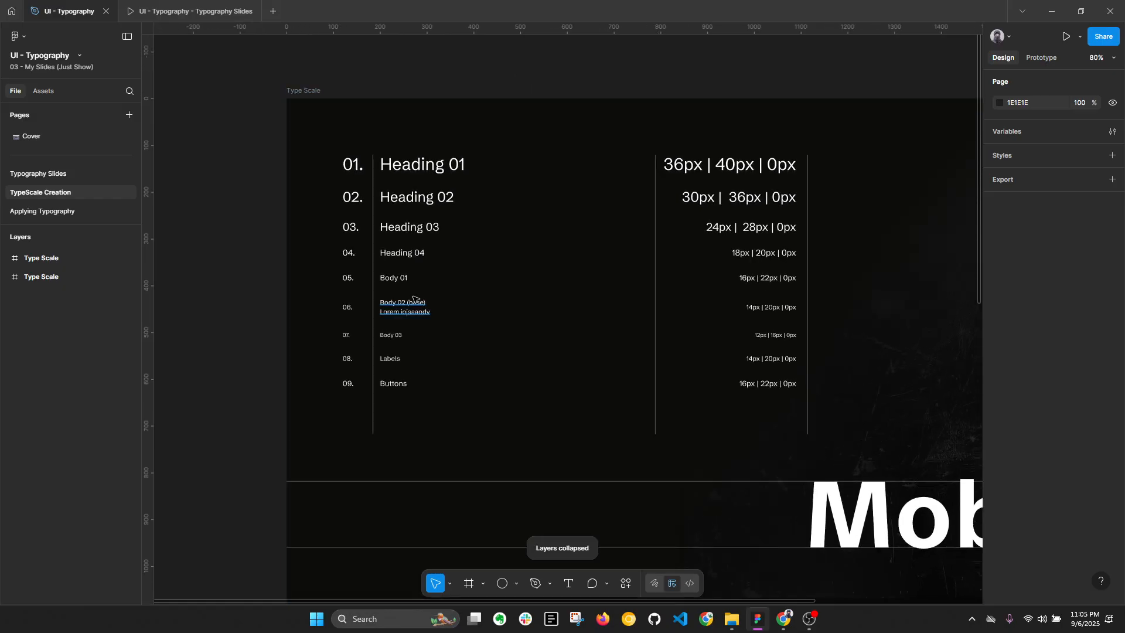
left_click(407, 313, "ctrl")
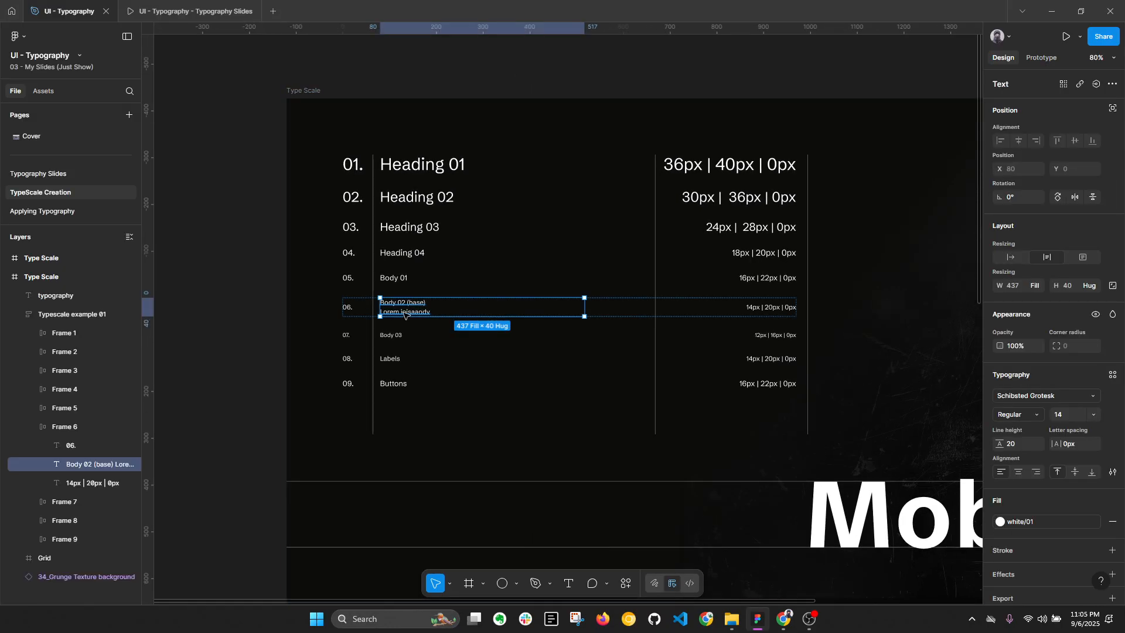
scroll(404, 315, "up", 2)
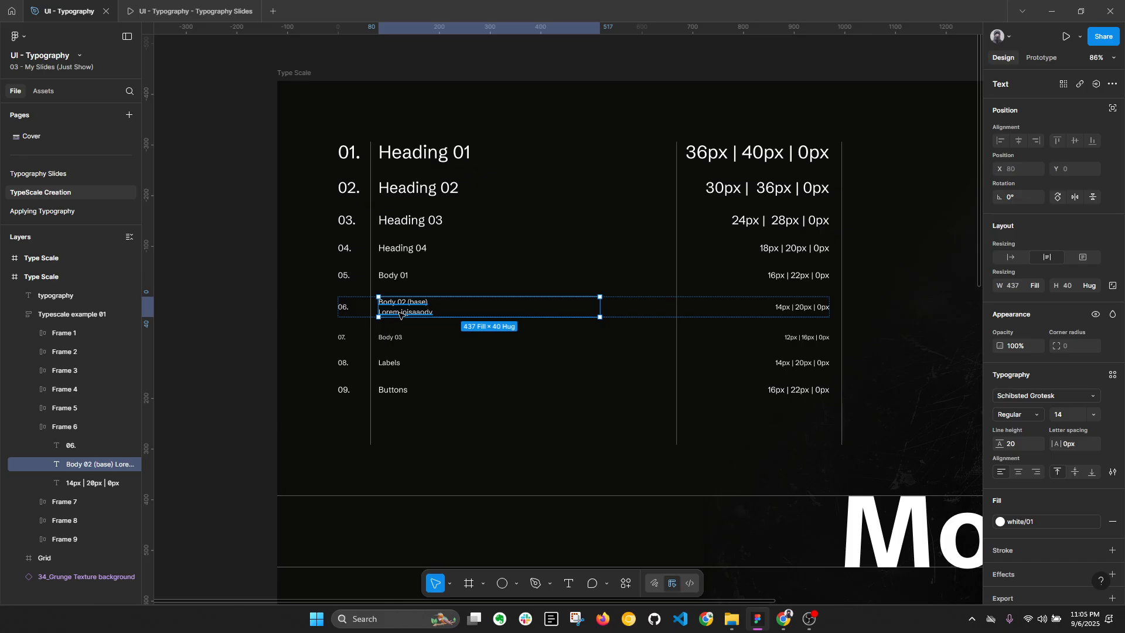
scroll(400, 315, "up", 2)
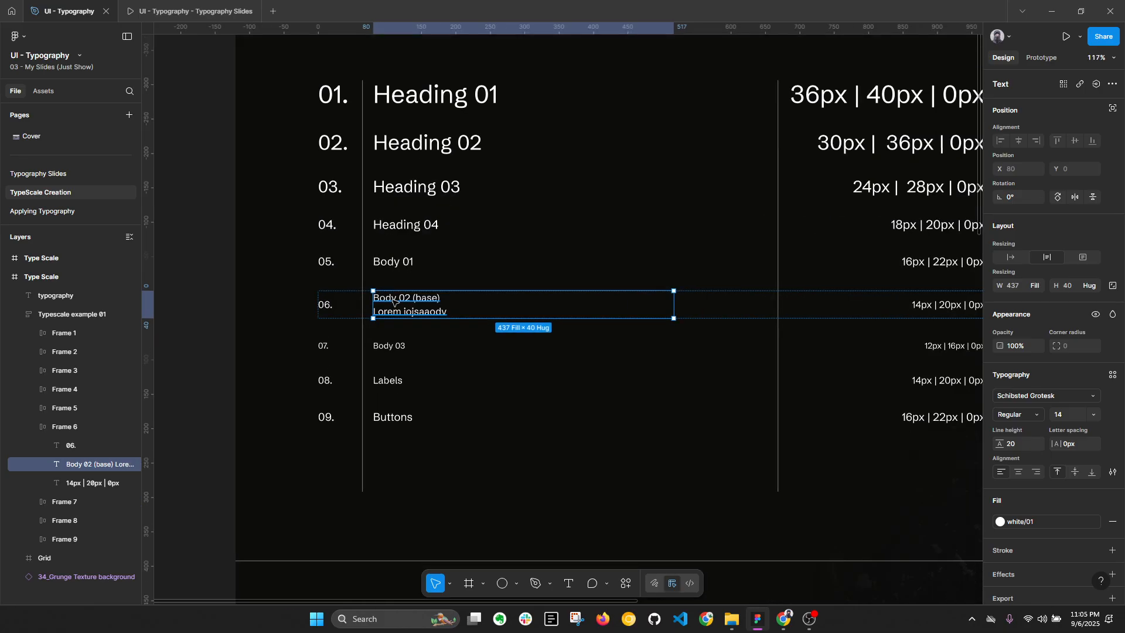
scroll(389, 300, "up", 2)
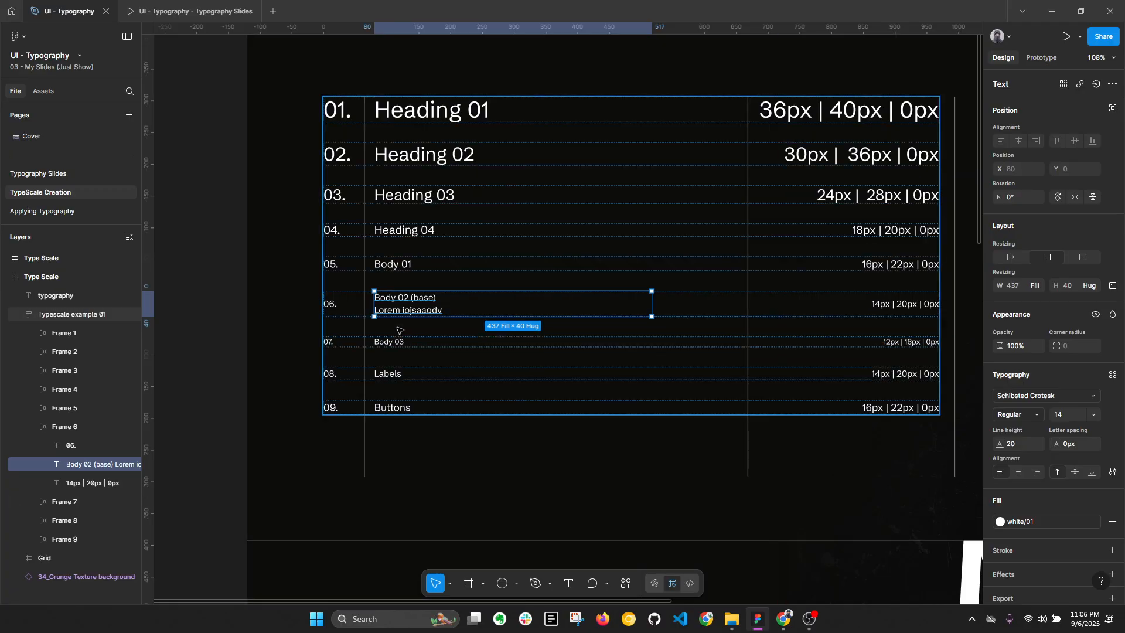
left_click(199, 301)
key("alt+l")
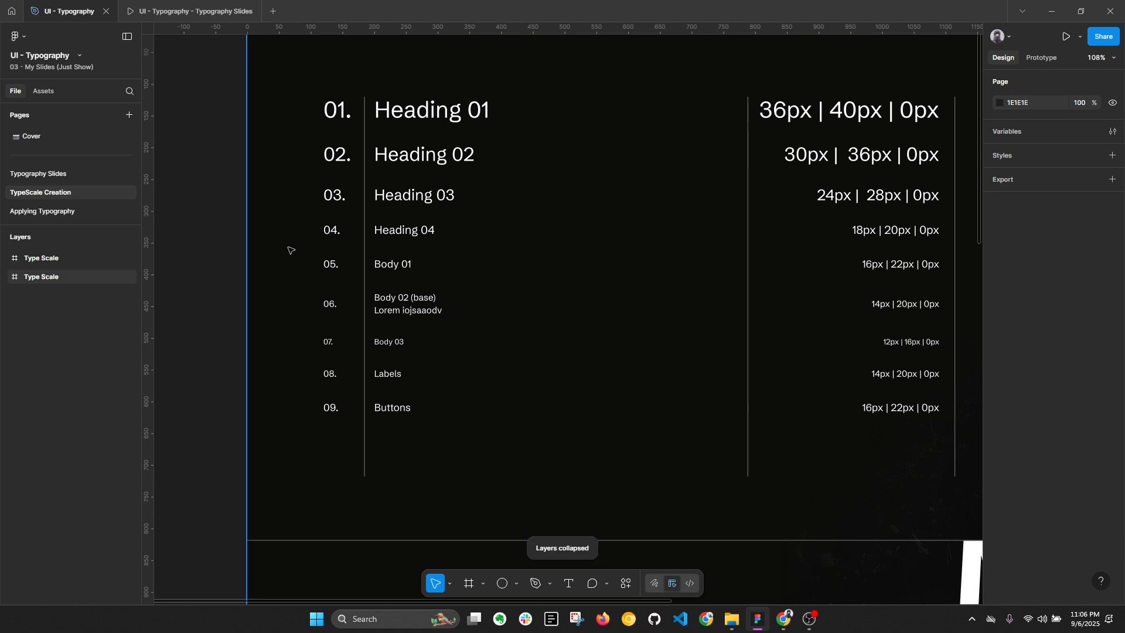
left_click(393, 303, "ctrl")
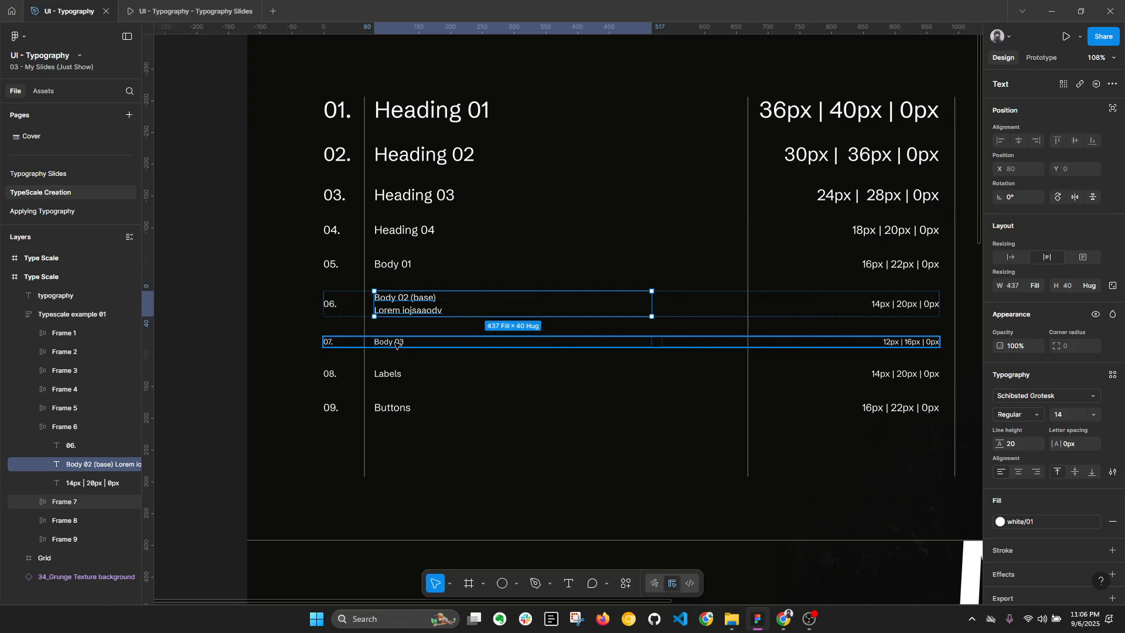
left_click(201, 350)
key("alt+l")
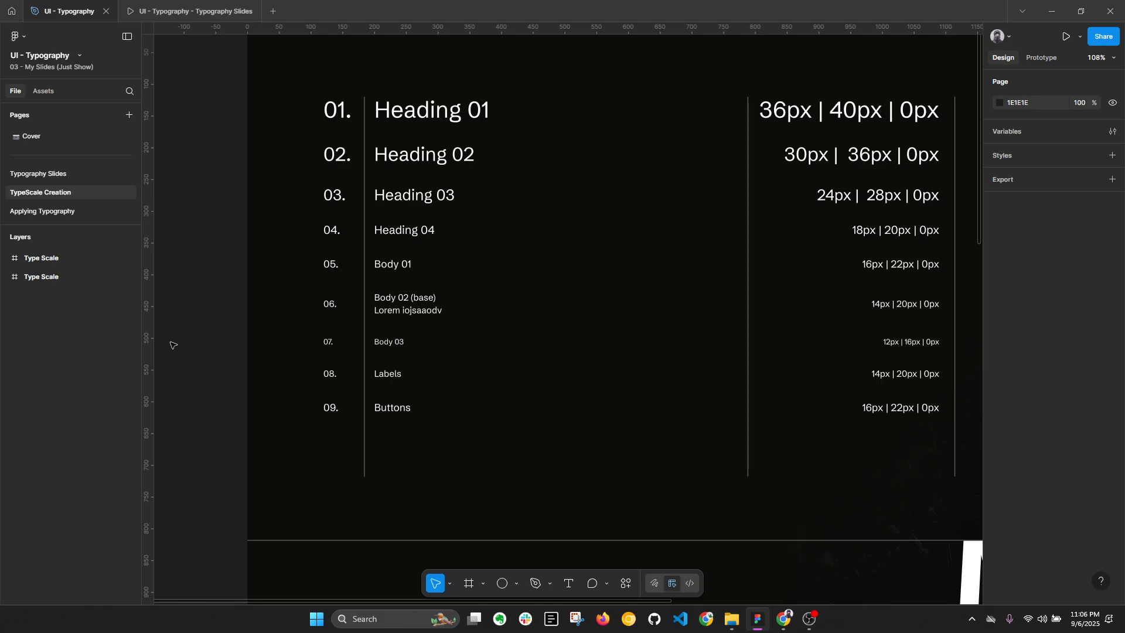
Step: Compare the Mobile type scale slide in the presentation with the heading sizes on the Typescale website in Chrome
left_click(209, 8)
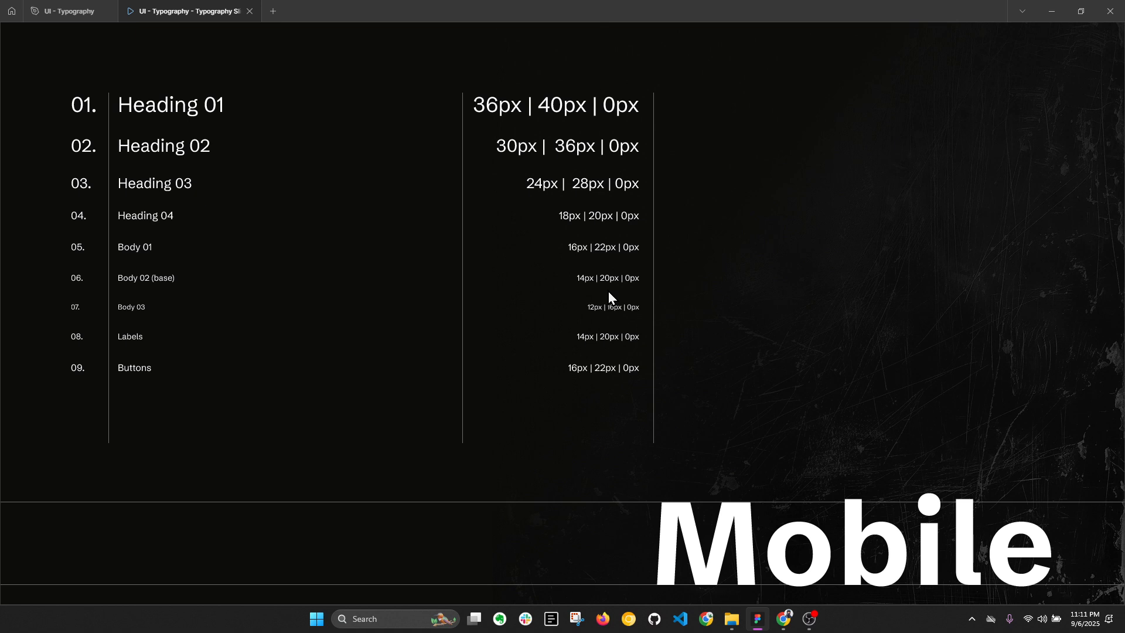
left_click(783, 618)
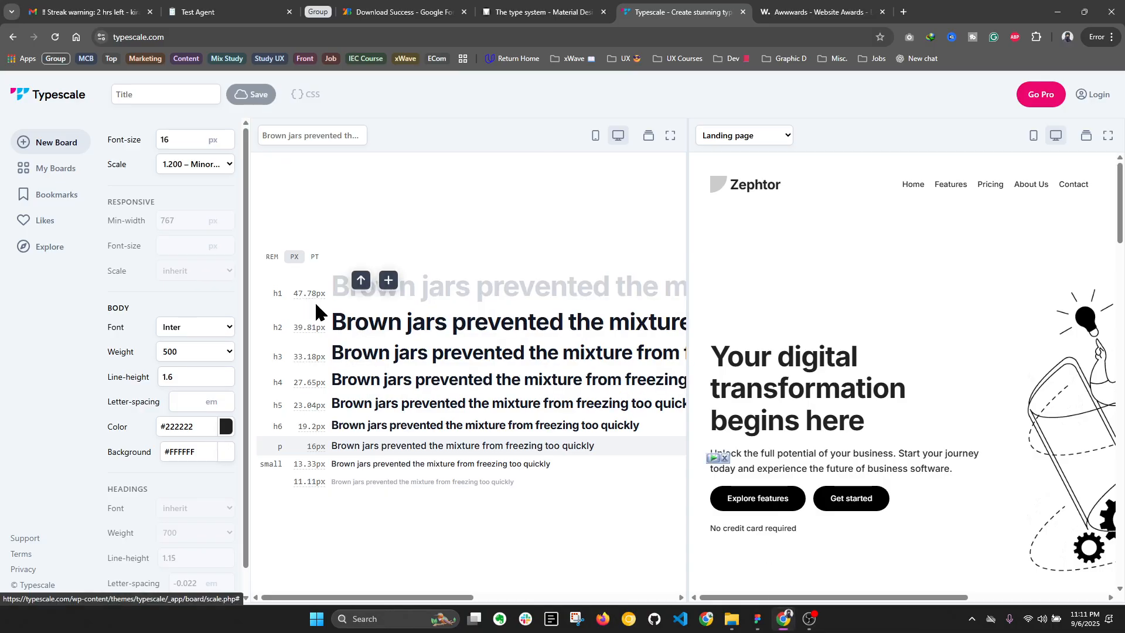
mouse_move(757, 626)
left_click(757, 618)
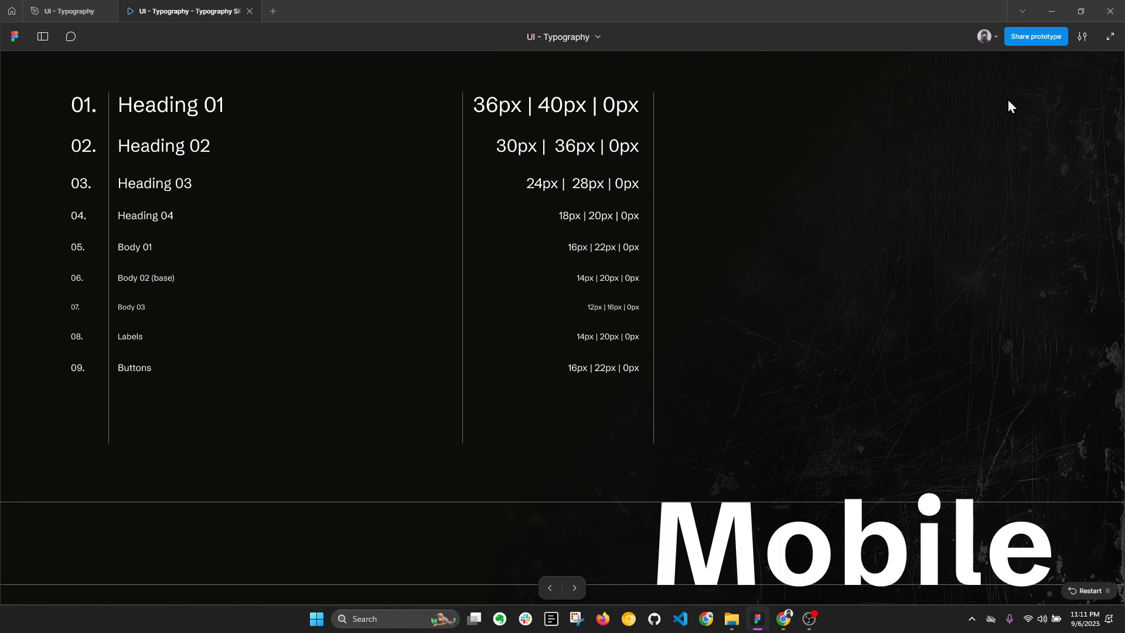
Step: Set the presentation's scaling to Fill screen and advance to the Responsive 01 slide
left_click(1080, 40)
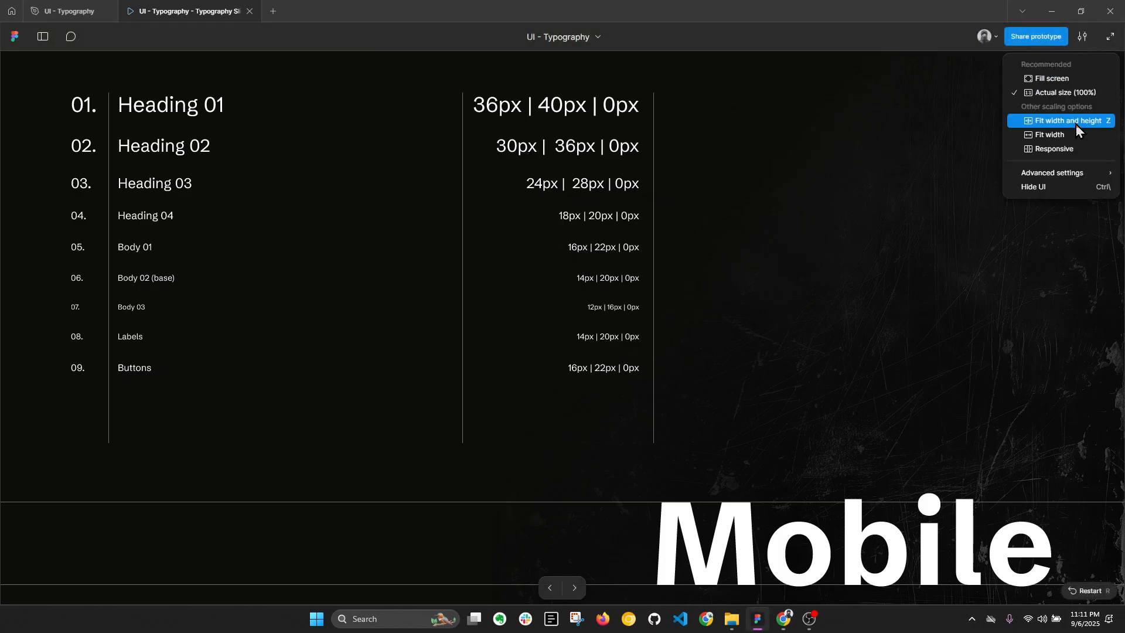
left_click(1051, 79)
left_click(845, 264)
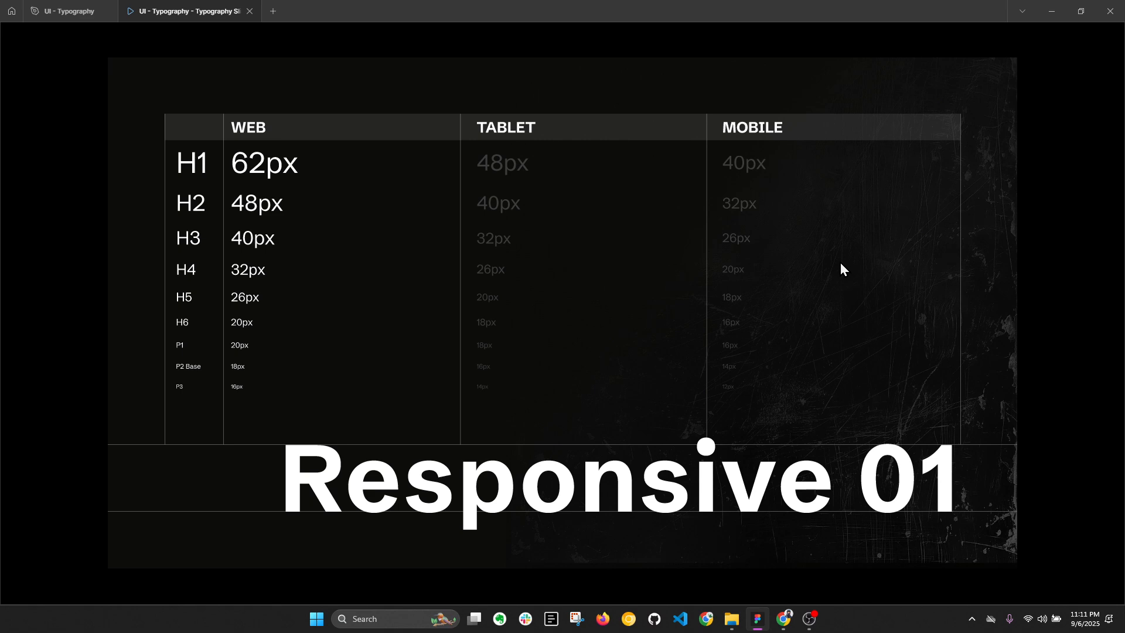
Step: Return to the design file and open the Applying Typography page at the "iPhone 14 Plus - 1" frame
left_click(66, 7)
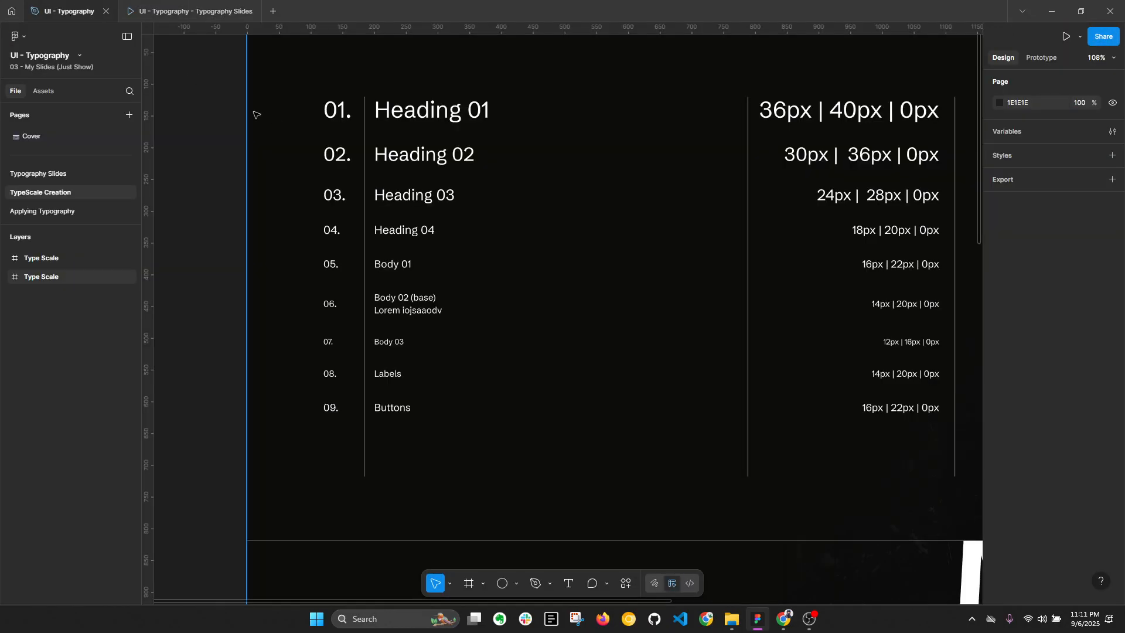
left_click(42, 211)
scroll(546, 237, "down", 5)
left_click(531, 140)
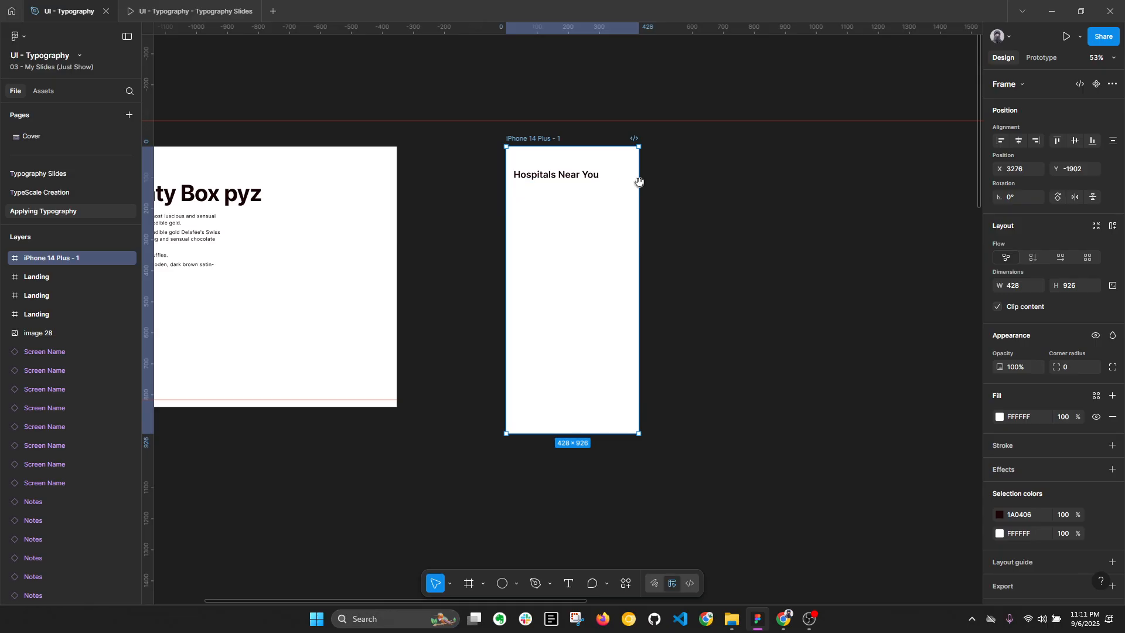
left_click_drag(639, 182, 489, 180)
Step: Duplicate the "Hospitals Near You" heading lower in the iPhone frame, at about Y 351
left_click(395, 173)
scroll(394, 173, "up", 1)
left_click_drag(394, 174, 392, 276, "alt")
Step: Draw a rectangle about 201 × 173 under the first heading and place a copy beside it at about X 239
scroll(406, 214, "up", 1)
key("r")
left_click_drag(345, 188, 444, 262)
left_click_drag(379, 229, 485, 220)
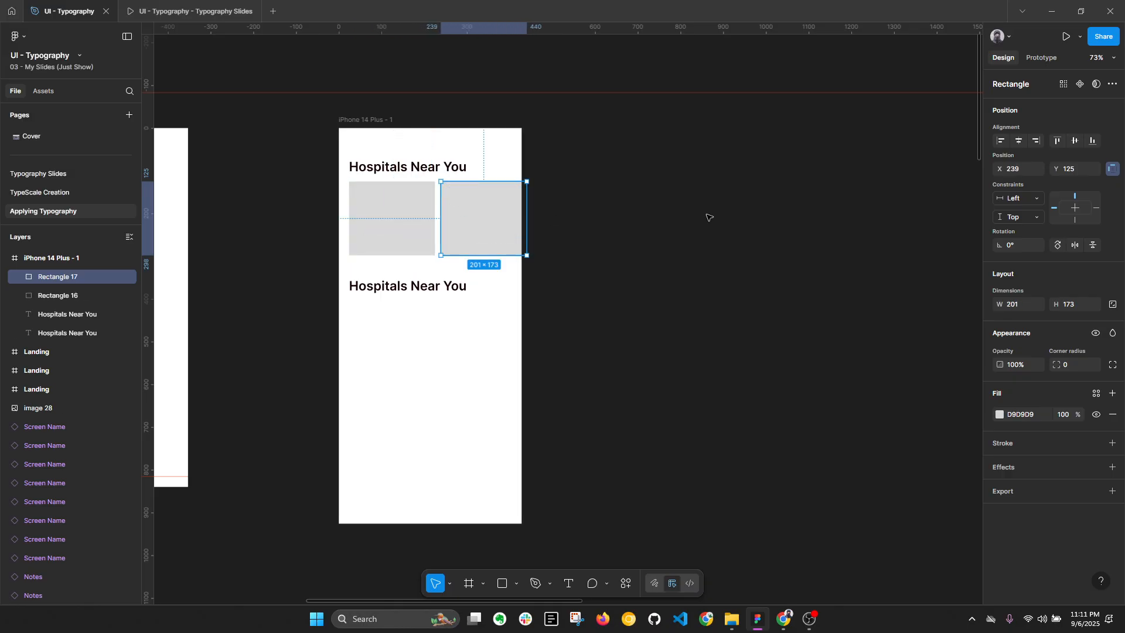
Step: Change the duplicated lower heading's text to "Famous Doctors"
left_click(426, 289)
double_click(409, 290)
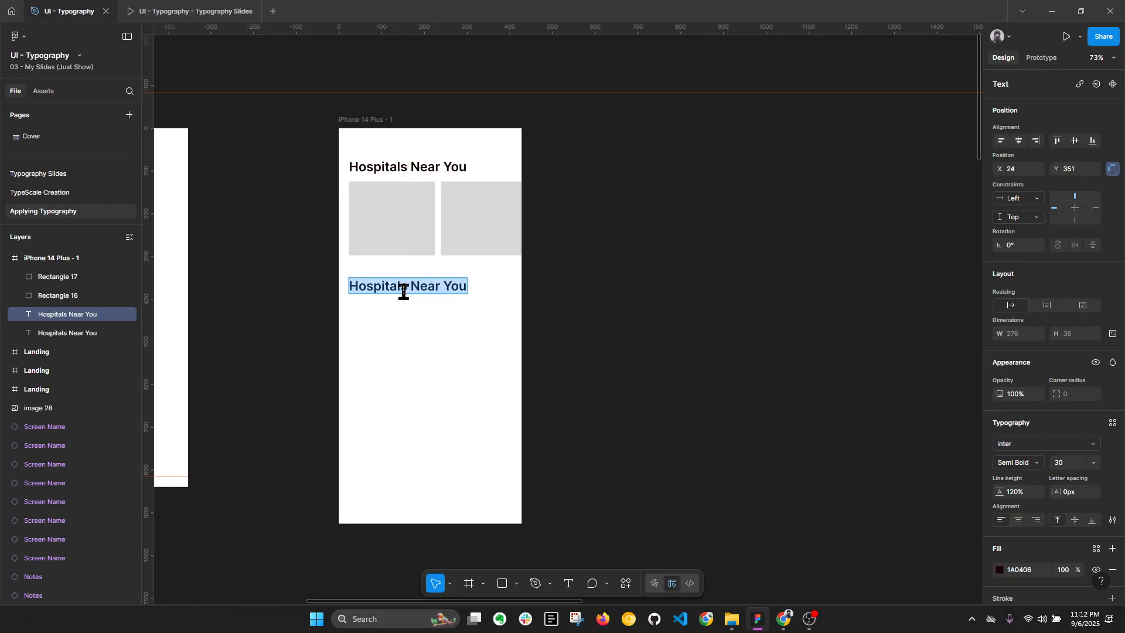
type("Famous Doctors")
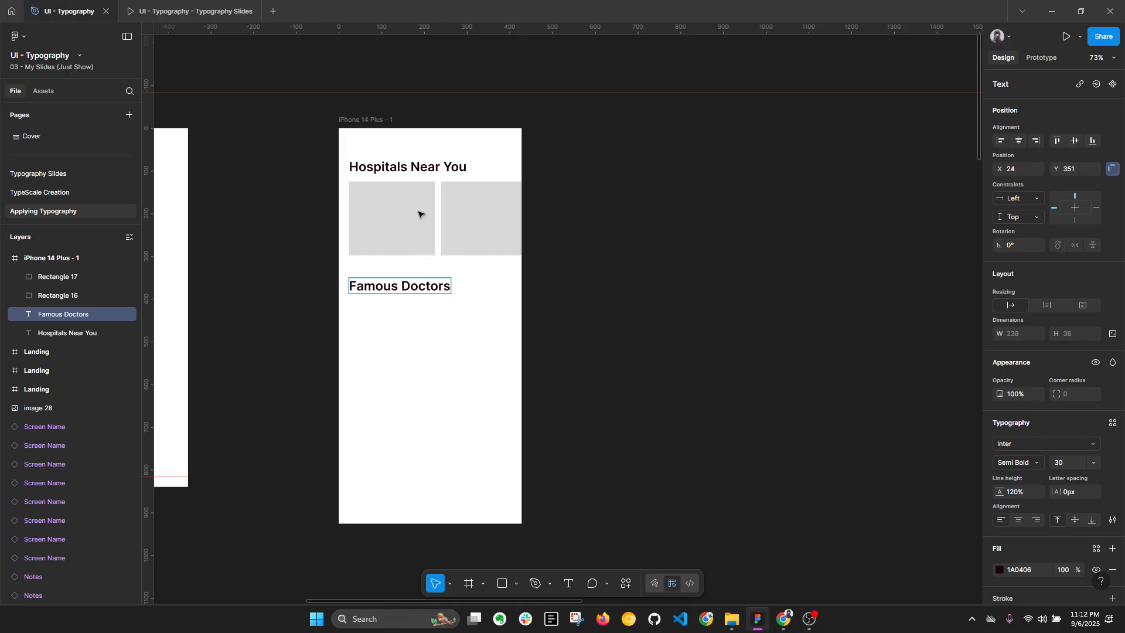
Step: Duplicate the two grey rectangles from under "Hospitals Near You" to below the "Famous Doctors" heading in the iPhone frame
key("Escape")
left_click(421, 219)
left_click(467, 218, "shift")
left_click_drag(467, 218, 468, 330)
key("alt+l")
left_click(364, 119)
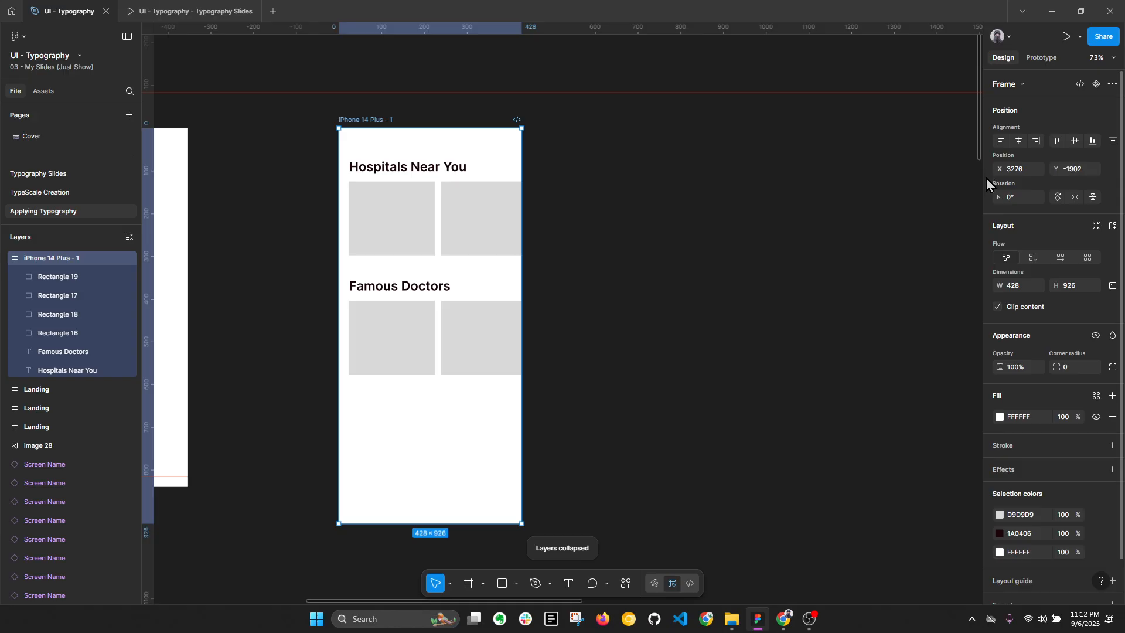
left_click_drag(595, 93, 608, 7)
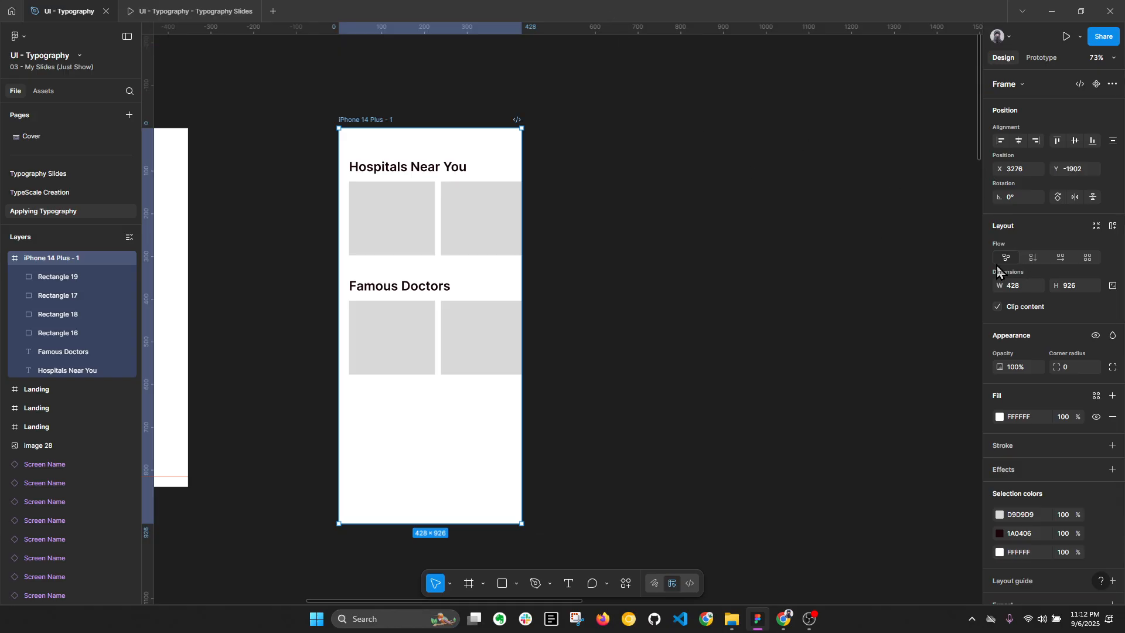
Step: Add an iPad mini 8.3 frame, 744 × 1133, beside the iPhone 14 Plus frame
scroll(371, 142, "down", 1)
left_click(663, 197)
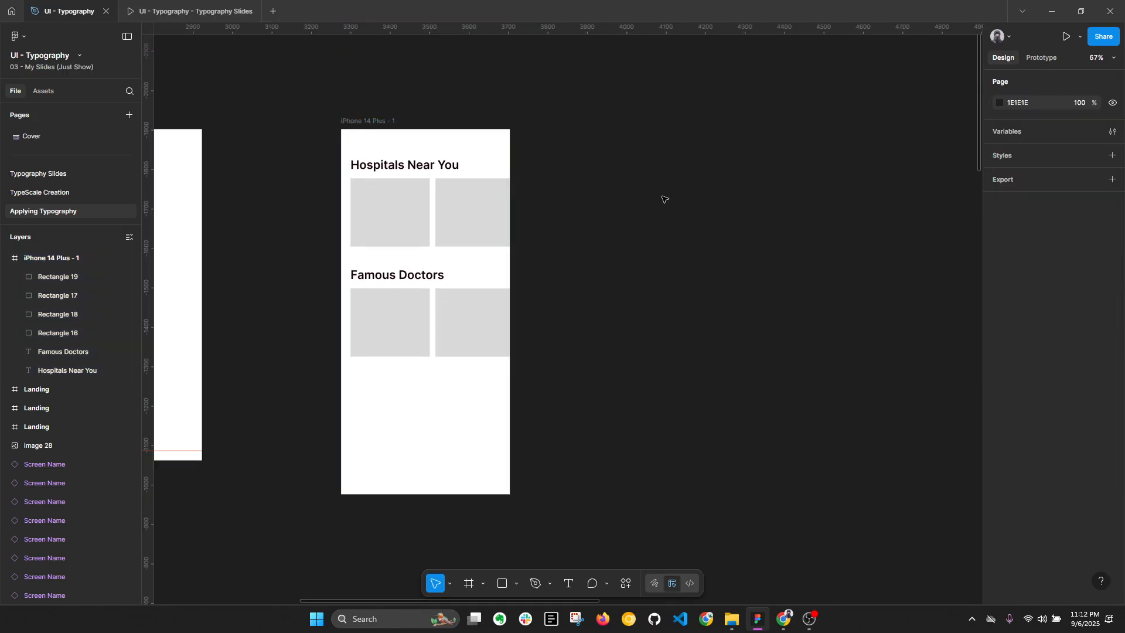
key("f")
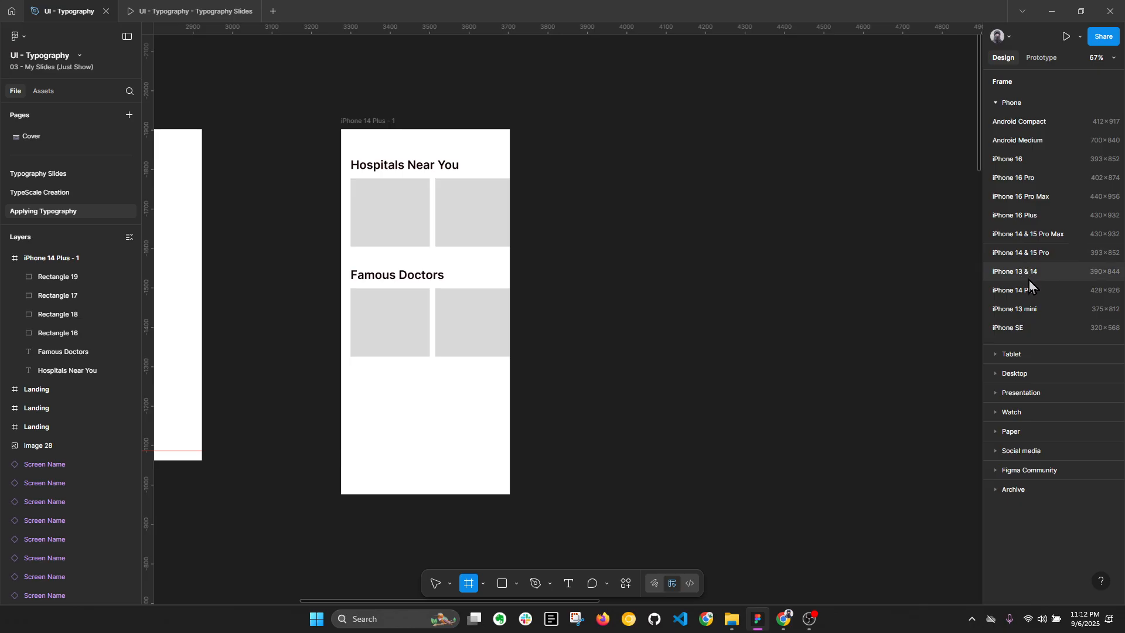
left_click(1029, 355)
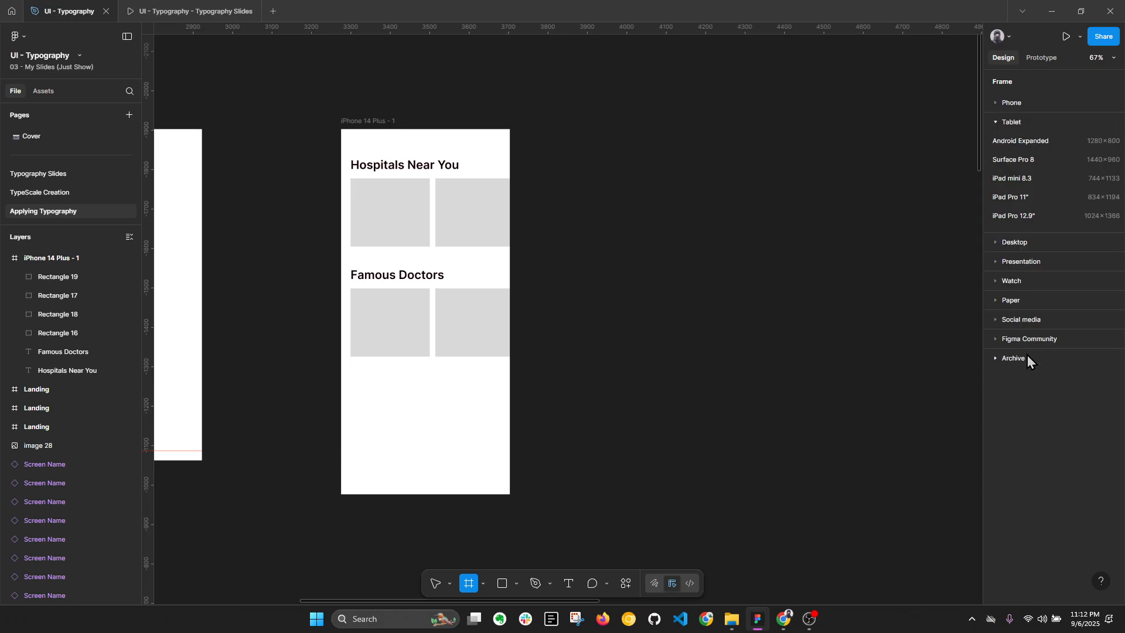
left_click(1029, 178)
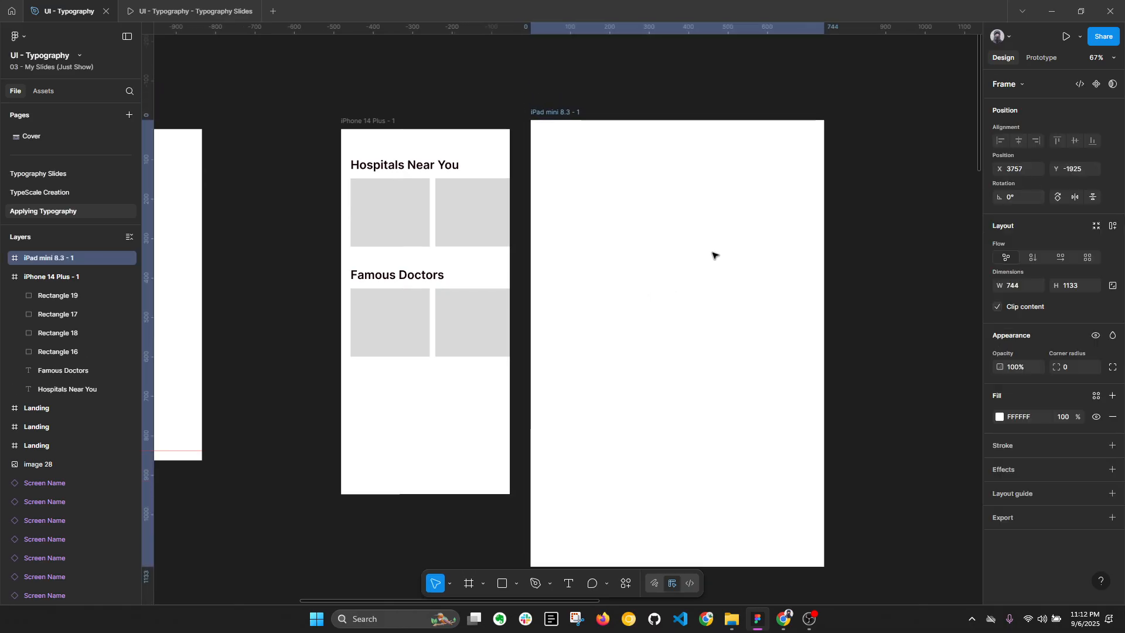
Step: Add a 1440 × 1024 Desktop frame beside the iPad mini frame and position it at X 4558, Y -1902
scroll(644, 247, "right", 3)
left_click(761, 234)
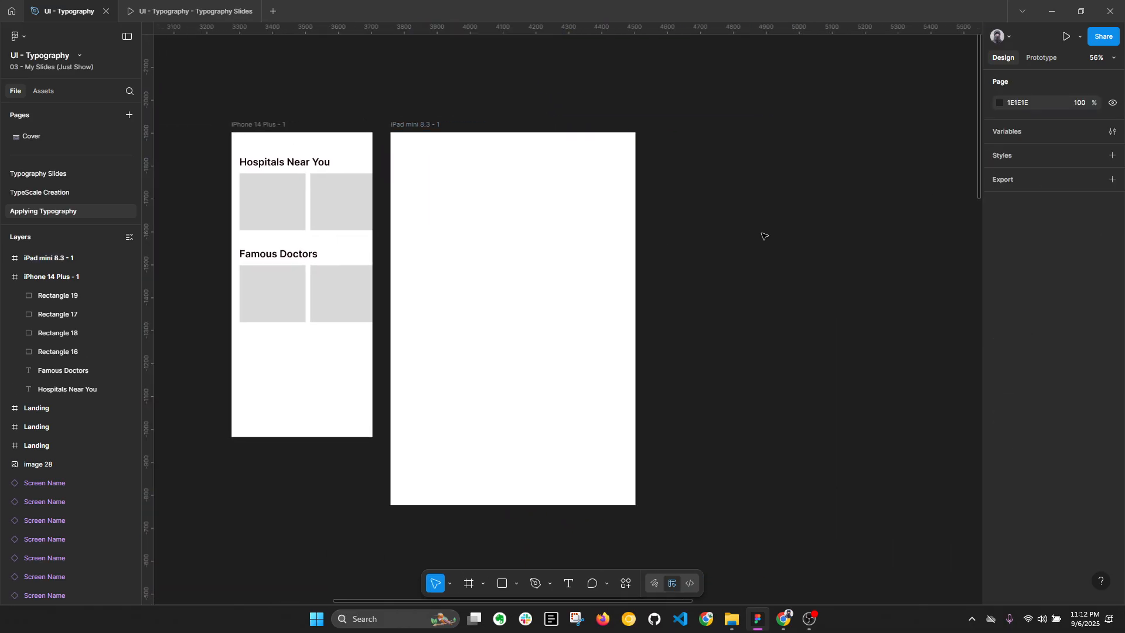
key("f")
left_click(1018, 242)
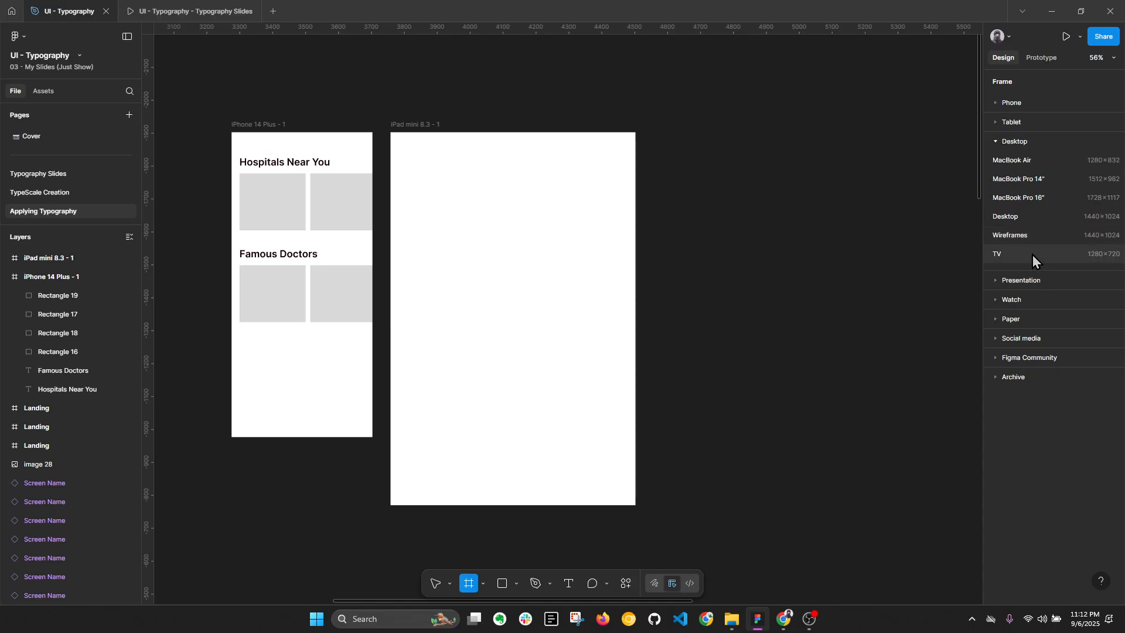
left_click(1029, 216)
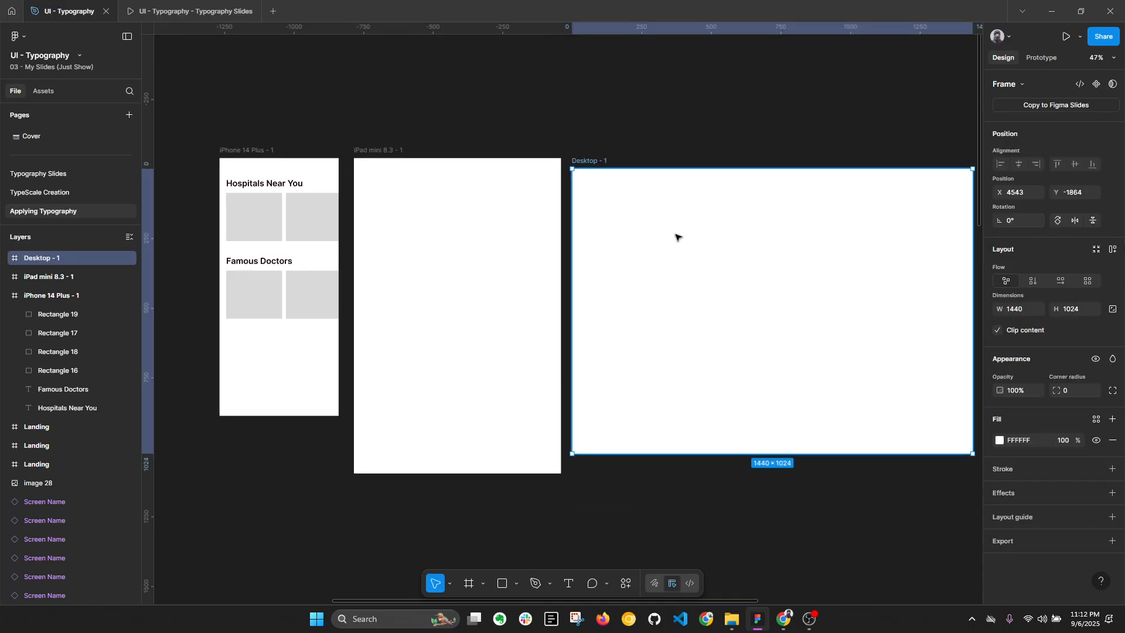
left_click_drag(691, 241, 687, 243)
Step: Copy the iPhone frame's headings and grey rectangles into the iPad mini and Desktop frames
scroll(348, 207, "up", 2)
left_click_drag(241, 186, 403, 311)
left_click(430, 157)
key("ctrl+v")
left_click(639, 208)
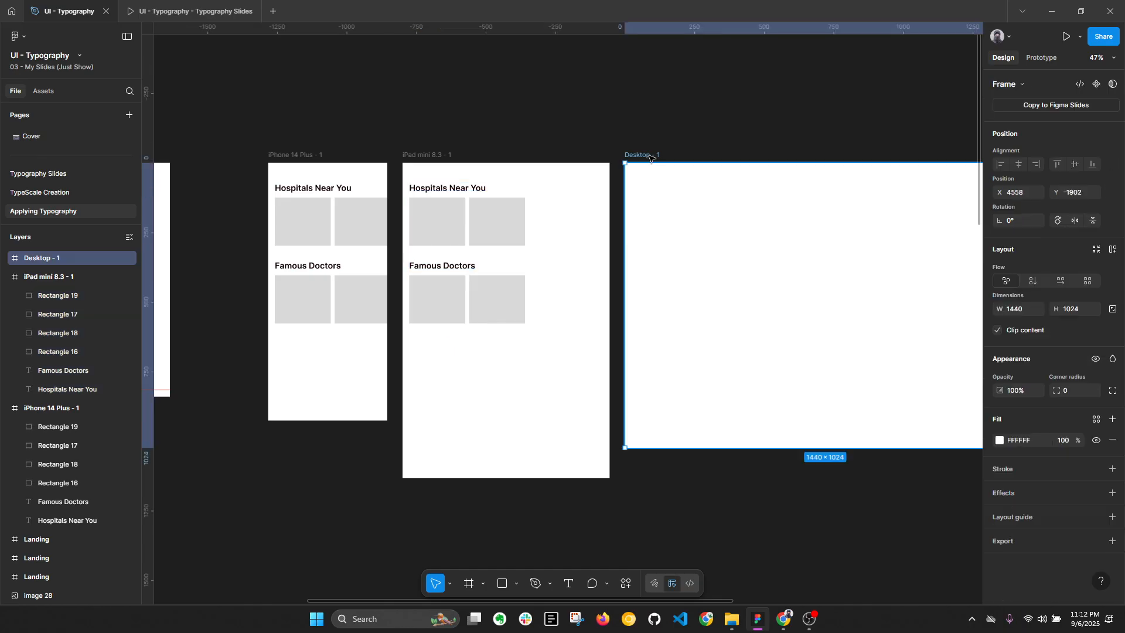
key("ctrl+v")
scroll(385, 230, "up", 1)
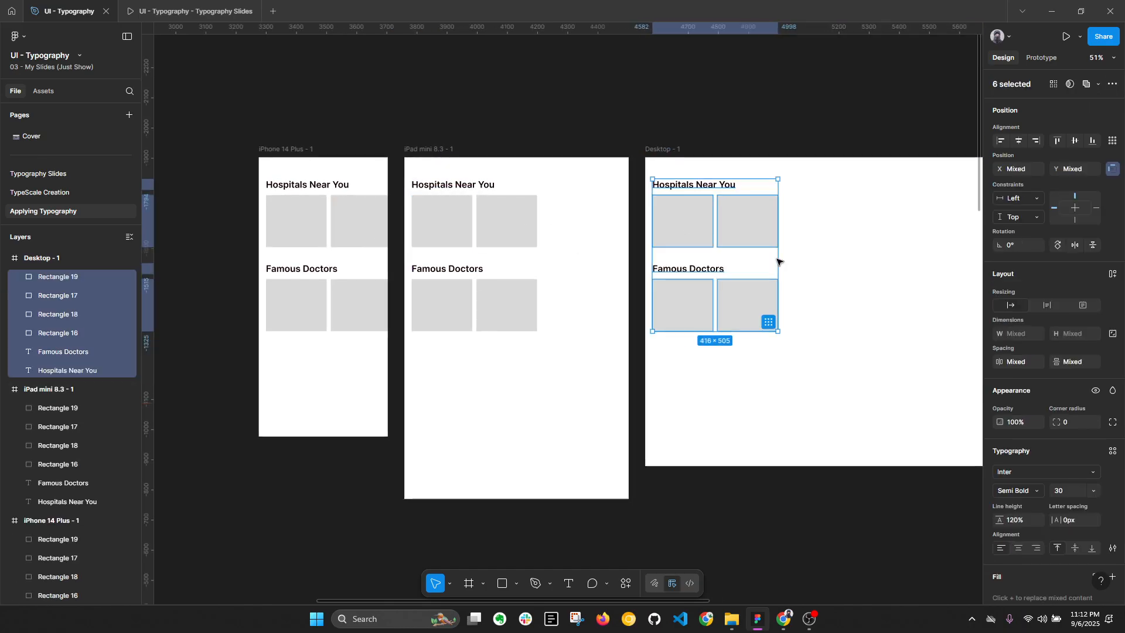
Step: Widen and duplicate the Desktop frame's "Hospitals Near You" rectangles to make a row of four
scroll(826, 257, "right", 2)
left_click(761, 225)
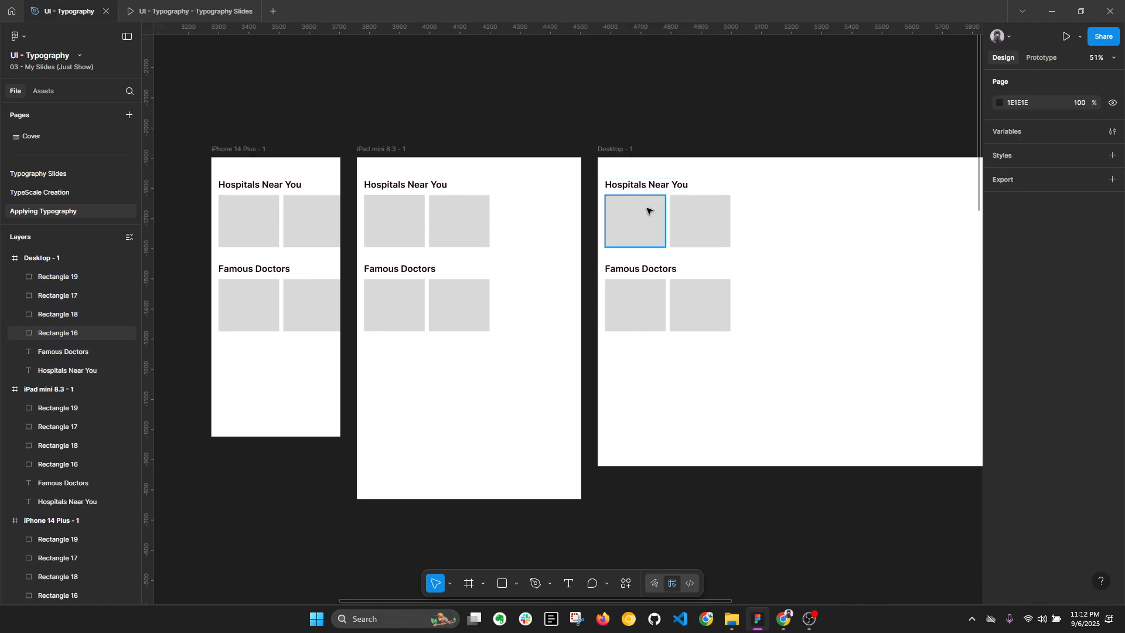
scroll(644, 214, "right", 4)
left_click(579, 219)
left_click(539, 220, "shift")
left_click_drag(540, 220, 921, 210)
left_click(604, 218, "shift")
left_click(545, 216, "shift")
Step: Widen both pairs of rectangles in the iPad mini frame to about 336 px per rectangle, filling the frame's width
scroll(677, 243, "left", 3)
left_click(413, 225)
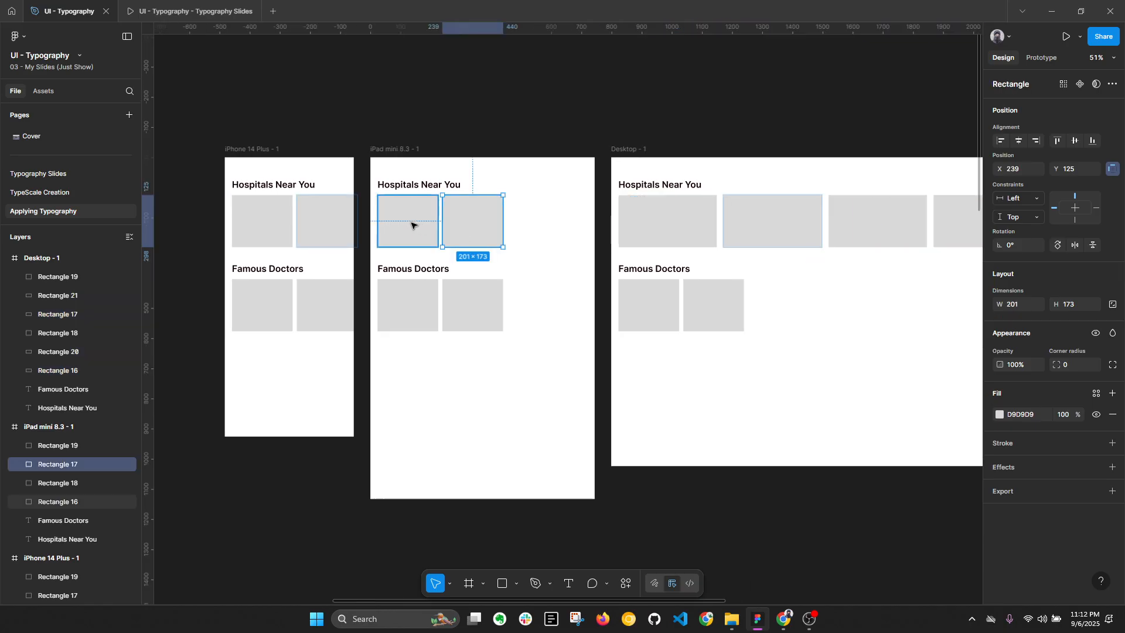
left_click(487, 223, "shift")
left_click_drag(502, 222, 587, 221)
left_click(465, 304)
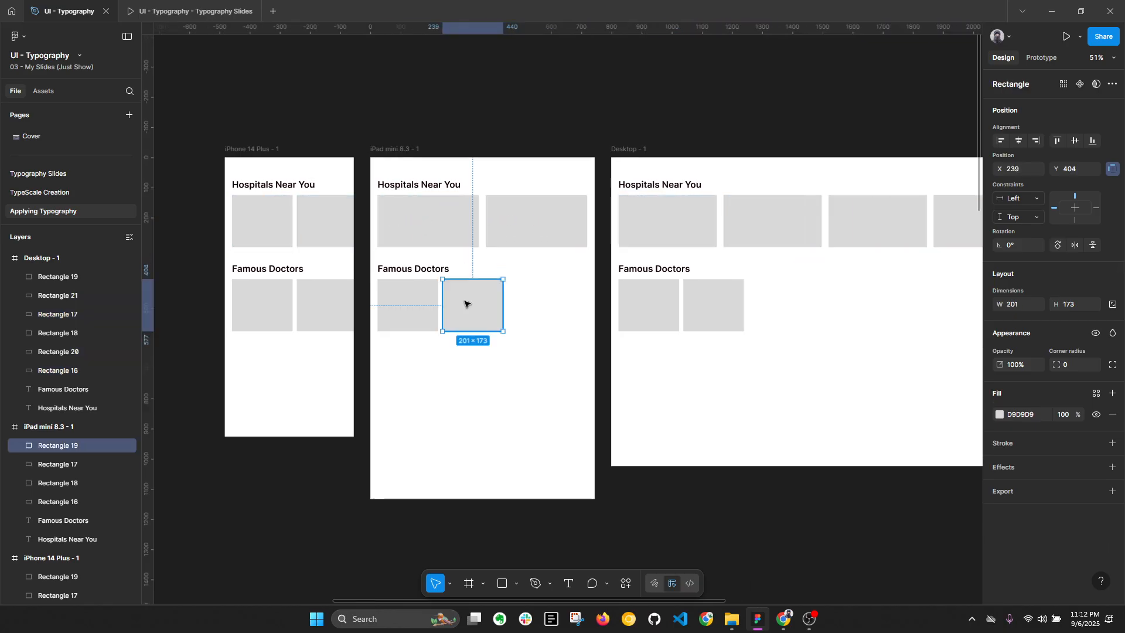
left_click(410, 304, "shift")
left_click_drag(502, 303, 588, 303)
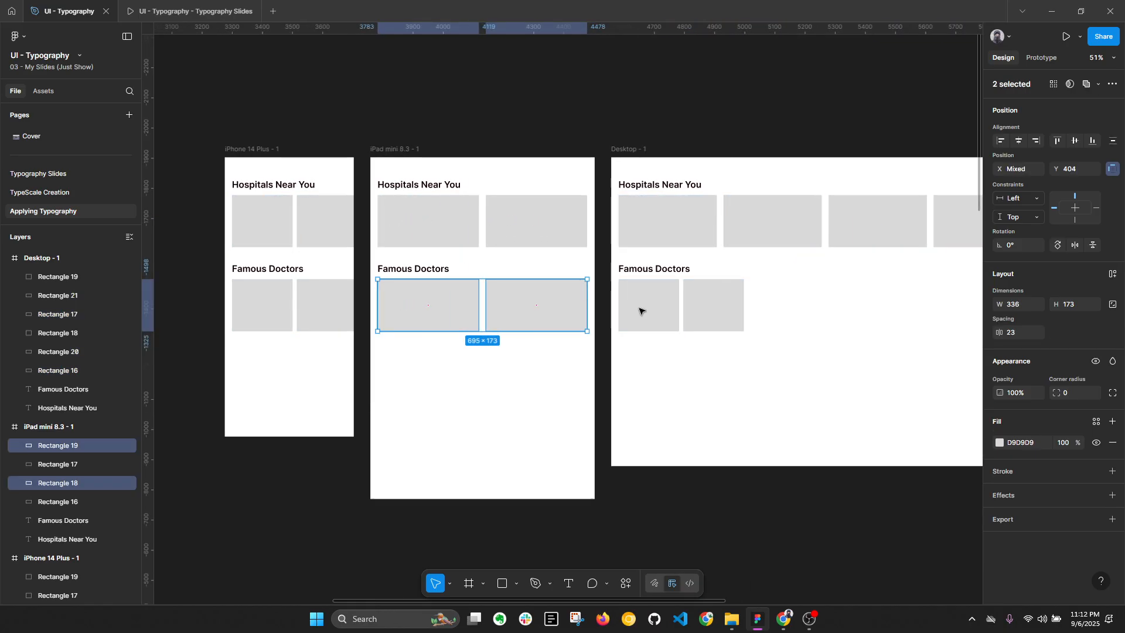
Step: Delete the two small rectangles under "Famous Doctors" in the Desktop frame
left_click(648, 305)
left_click(715, 311, "shift")
scroll(469, 312, "right", 4)
left_click_drag(470, 312, 418, 313)
key("Delete")
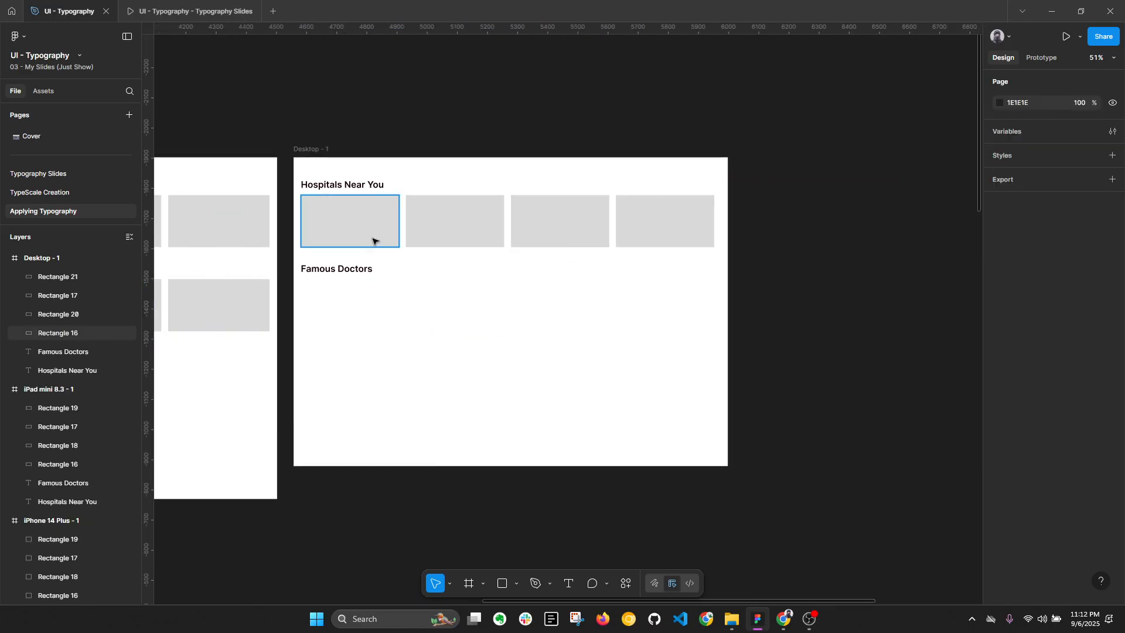
Step: Adjust the spacing of the four Desktop rectangles and duplicate the row under "Famous Doctors"
left_click(370, 232)
left_click(474, 232)
left_click_drag(577, 235, 647, 238)
left_click(644, 238, "shift")
left_click(363, 226, "shift")
left_click_drag(462, 231, 482, 310)
scroll(428, 306, "left", 3)
left_click(404, 142)
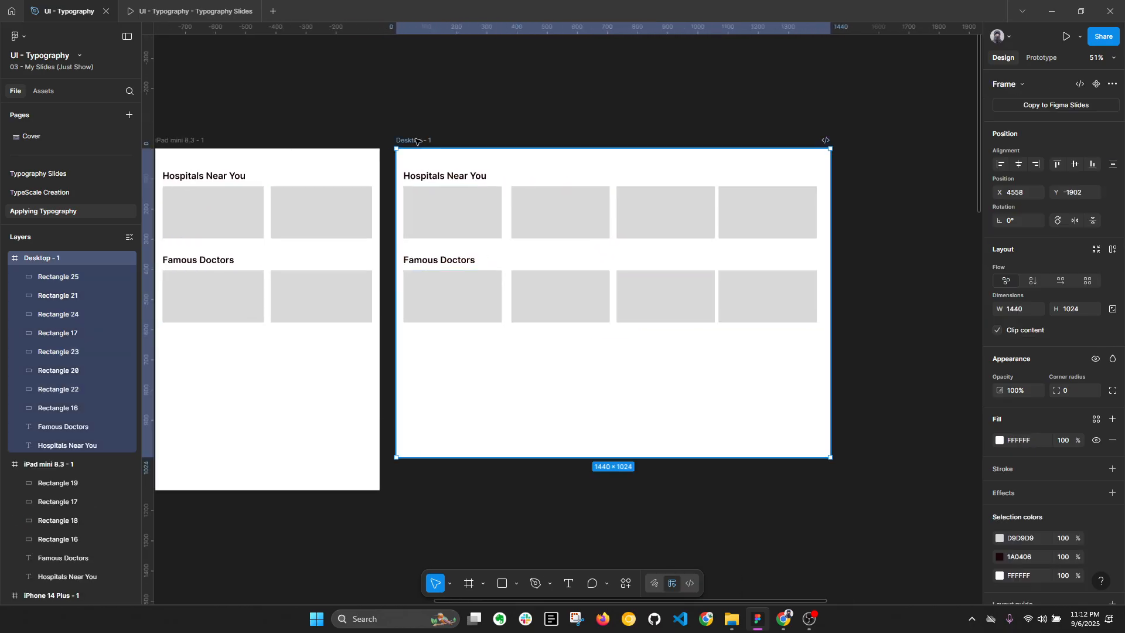
key("alt+l")
scroll(550, 168, "down", 1)
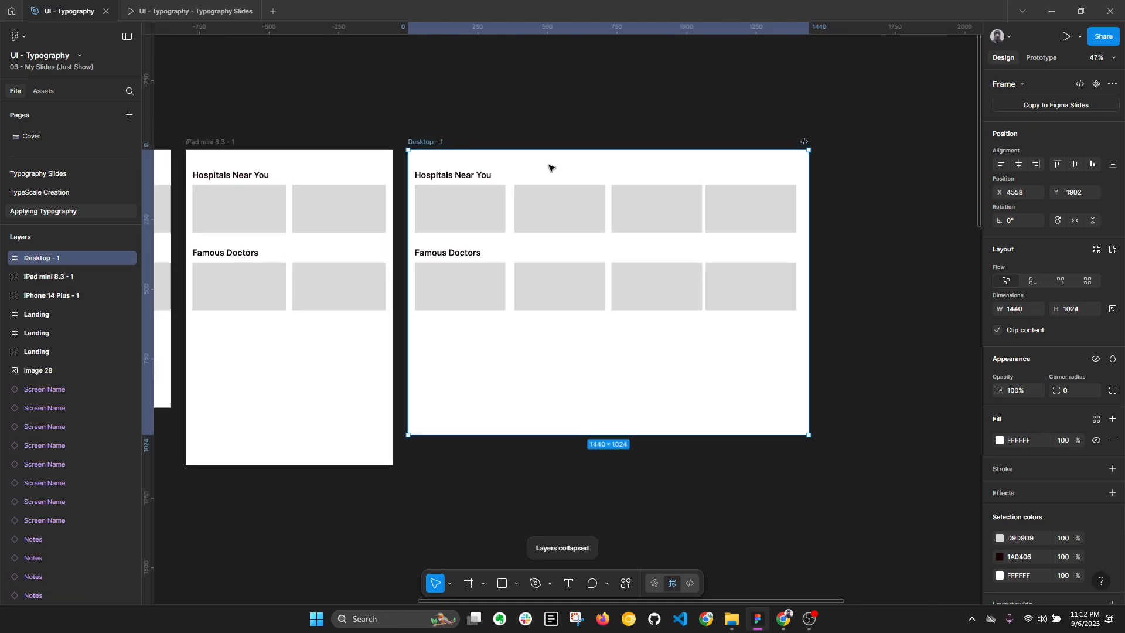
Step: Set the font size of both headings in the iPad mini frame to 36
left_click_drag(419, 184, 630, 192)
key("alt")
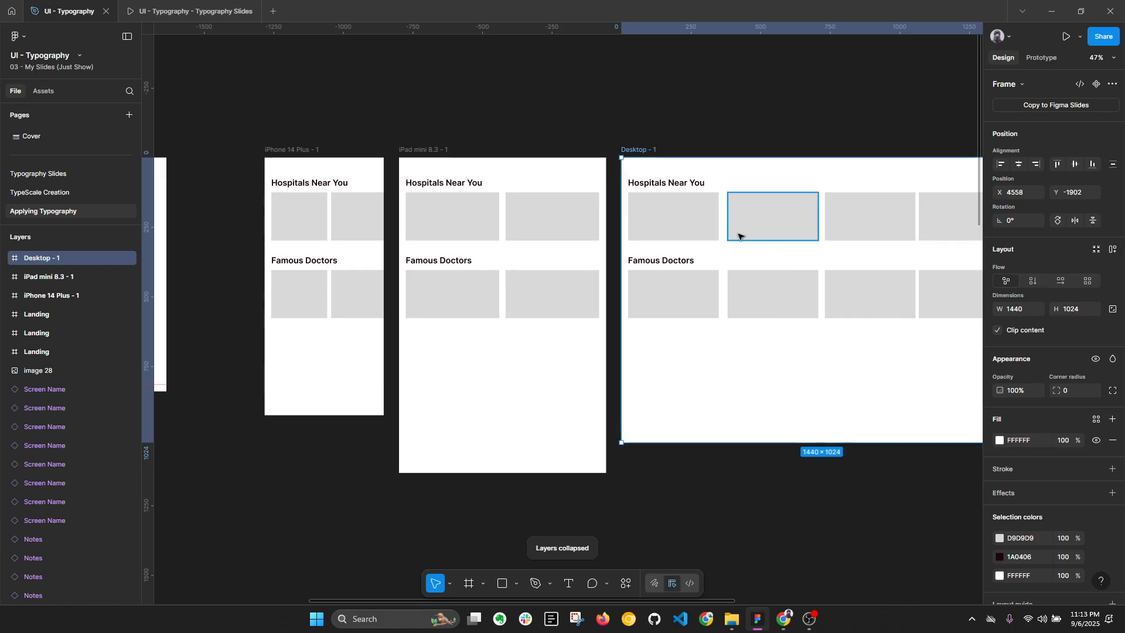
left_click(445, 183)
left_click(440, 260, "shift")
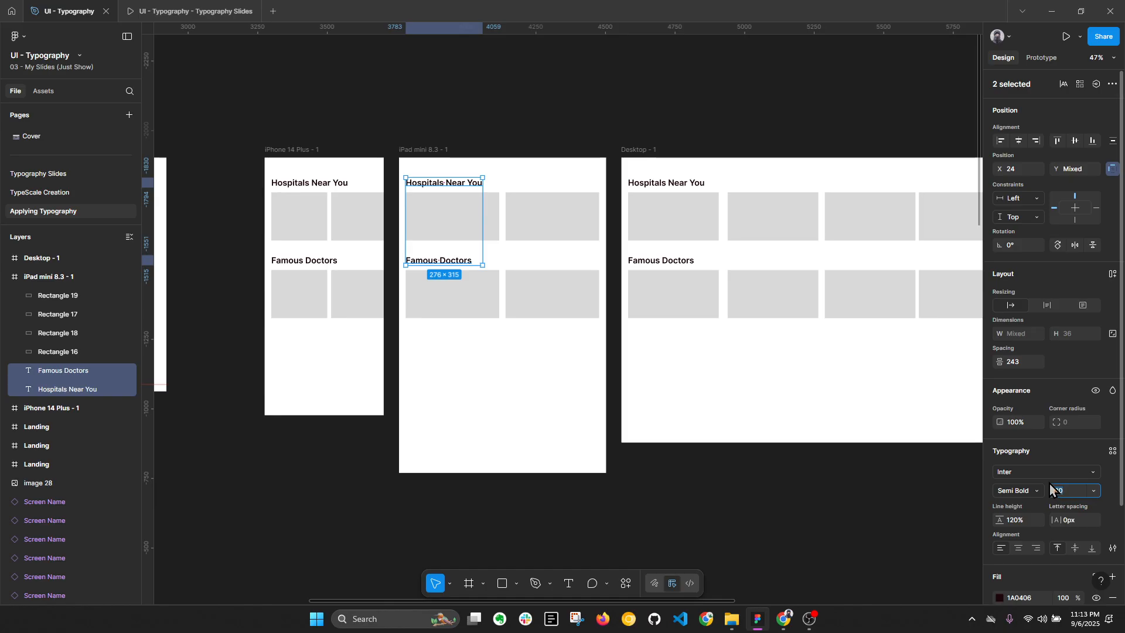
type("36")
key("Return")
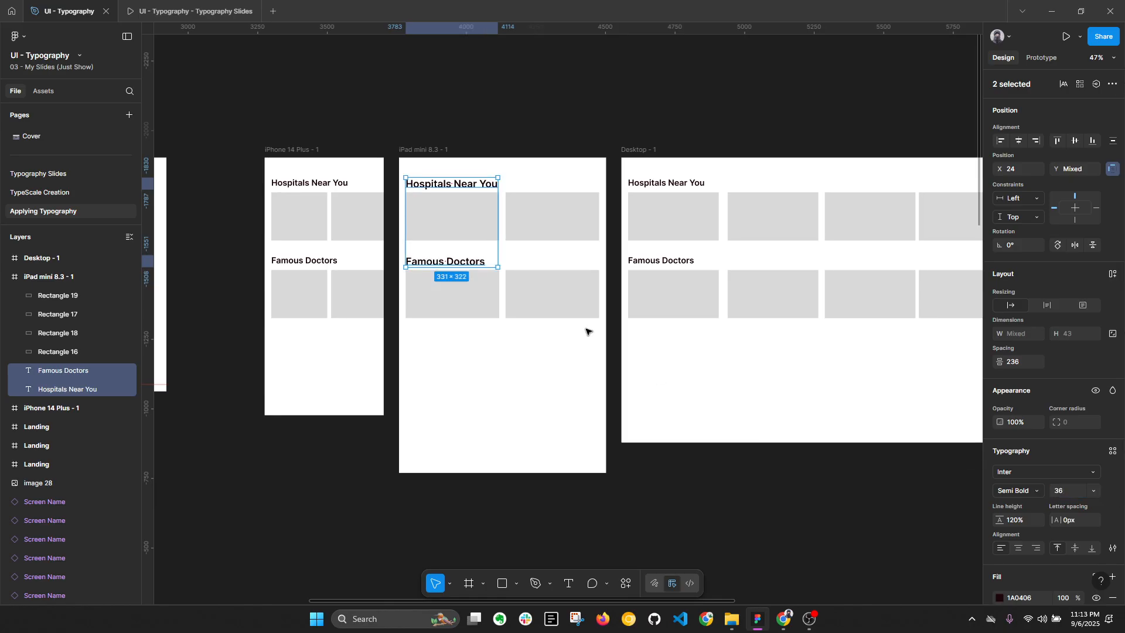
Step: Set the font size of both headings in the Desktop frame to 44
left_click(1062, 498)
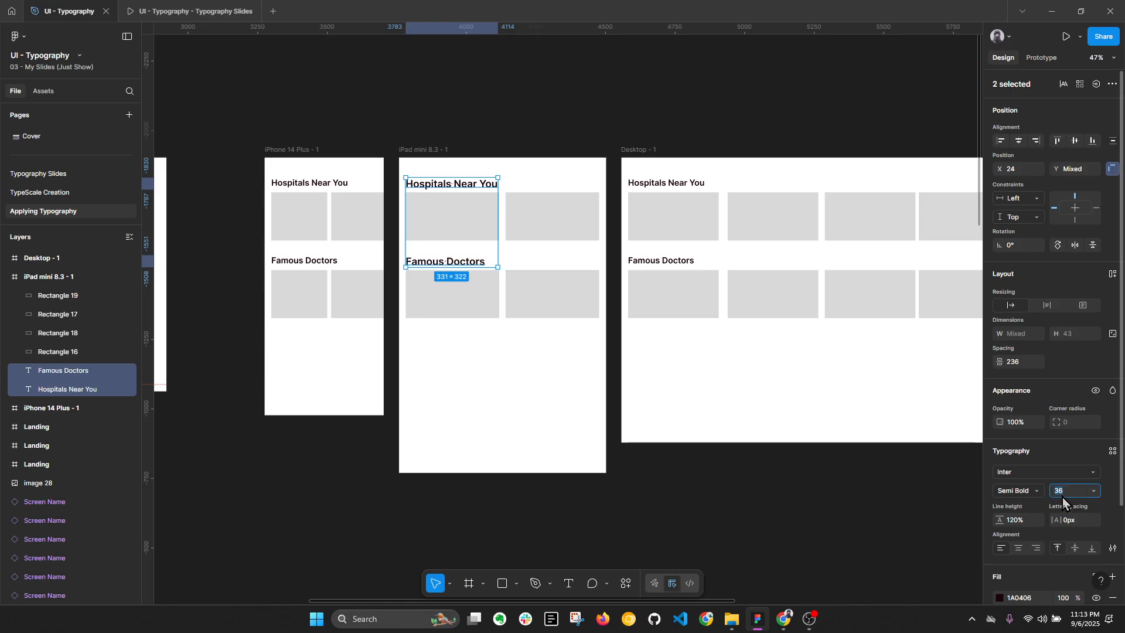
left_click(673, 183)
left_click(678, 258, "shift")
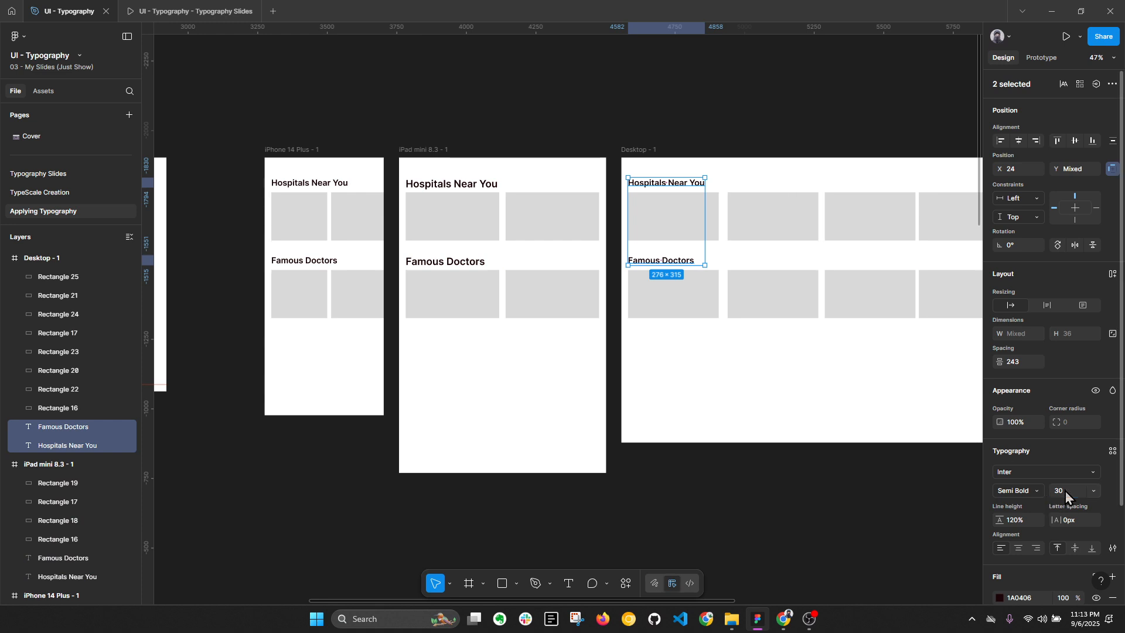
type("44")
key("Return")
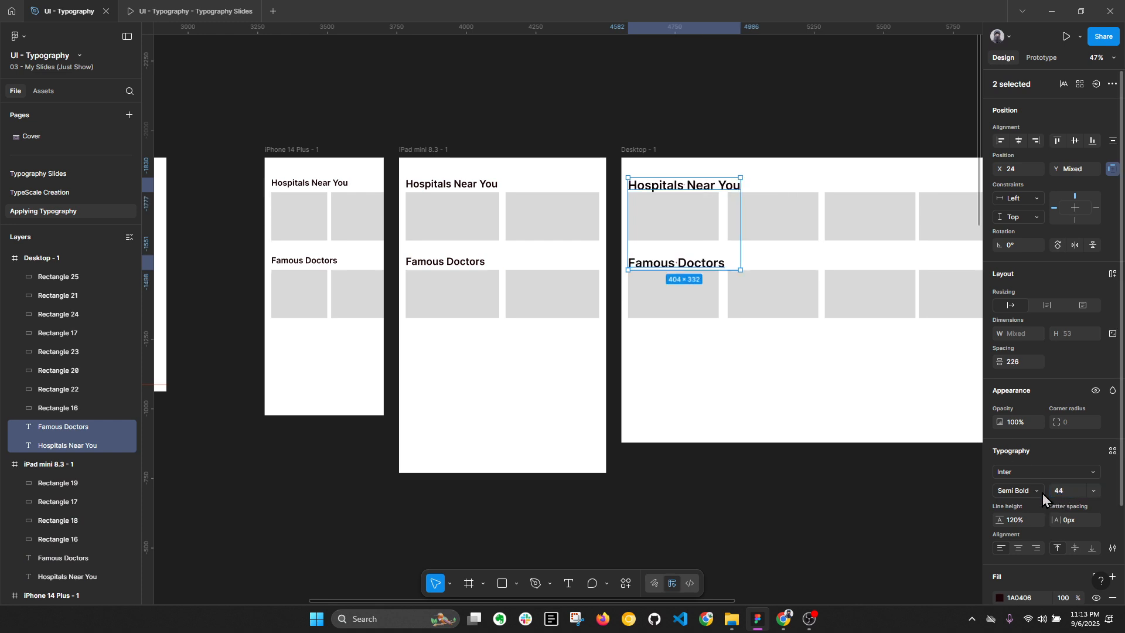
Step: Move the Desktop frame's eight rectangles and the "Famous Doctors" heading down about 16 px
left_click(654, 339)
left_click(652, 224)
left_click(773, 221, "shift")
left_click(848, 223, "shift")
scroll(934, 221, "right", 3)
left_click(748, 231, "shift")
left_click_drag(432, 344, 748, 263)
key("alt+l")
scroll(748, 262, "down", 1)
left_click_drag(499, 115, 657, 112)
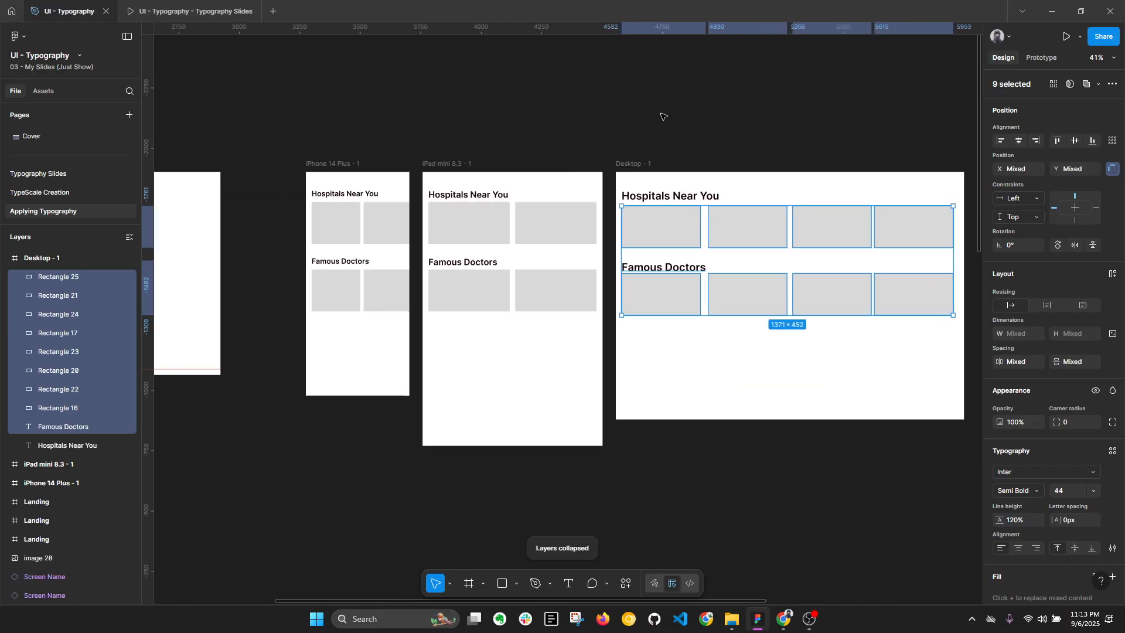
left_click(658, 116)
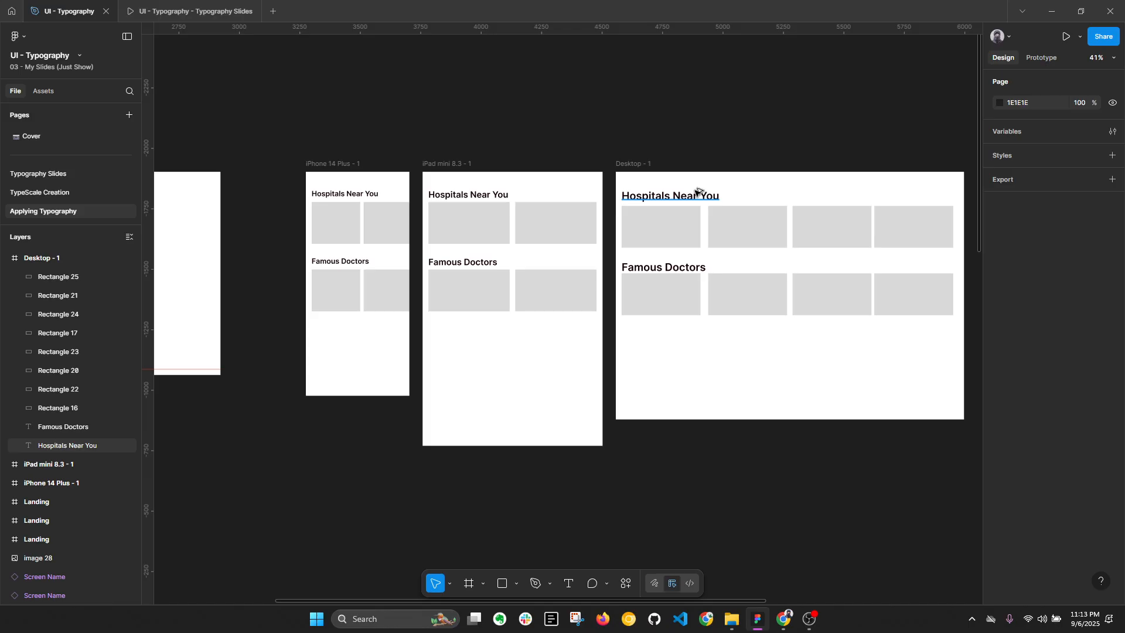
key("alt+l")
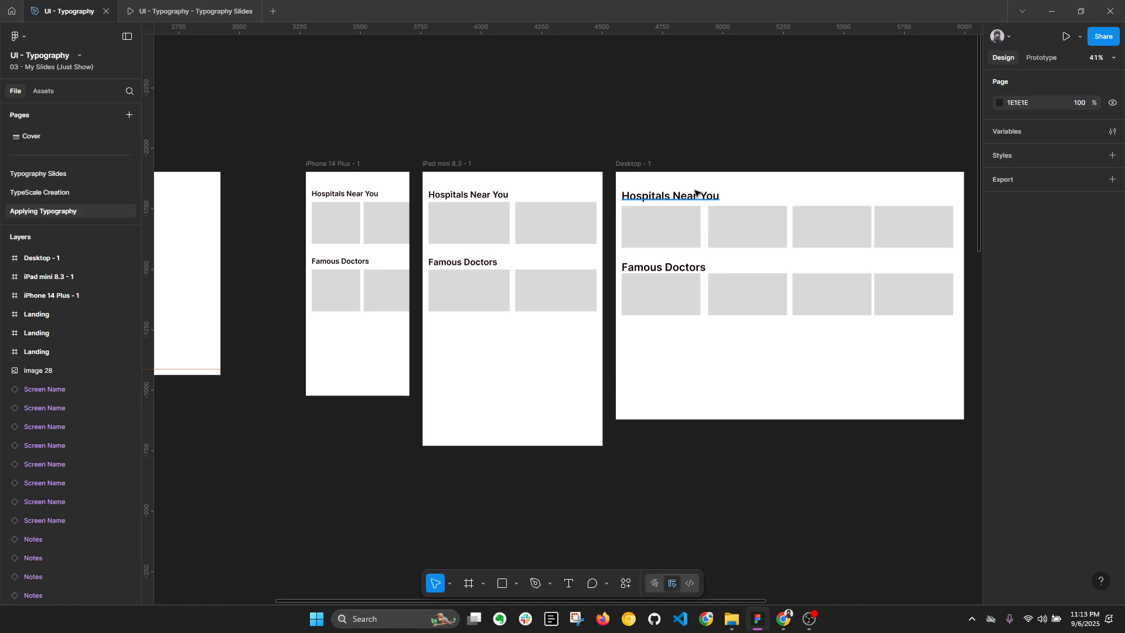
Step: Inspect the font sizes of the "Hospitals Near You" heading in the iPhone and Desktop frames
left_click(360, 197)
key("alt+l")
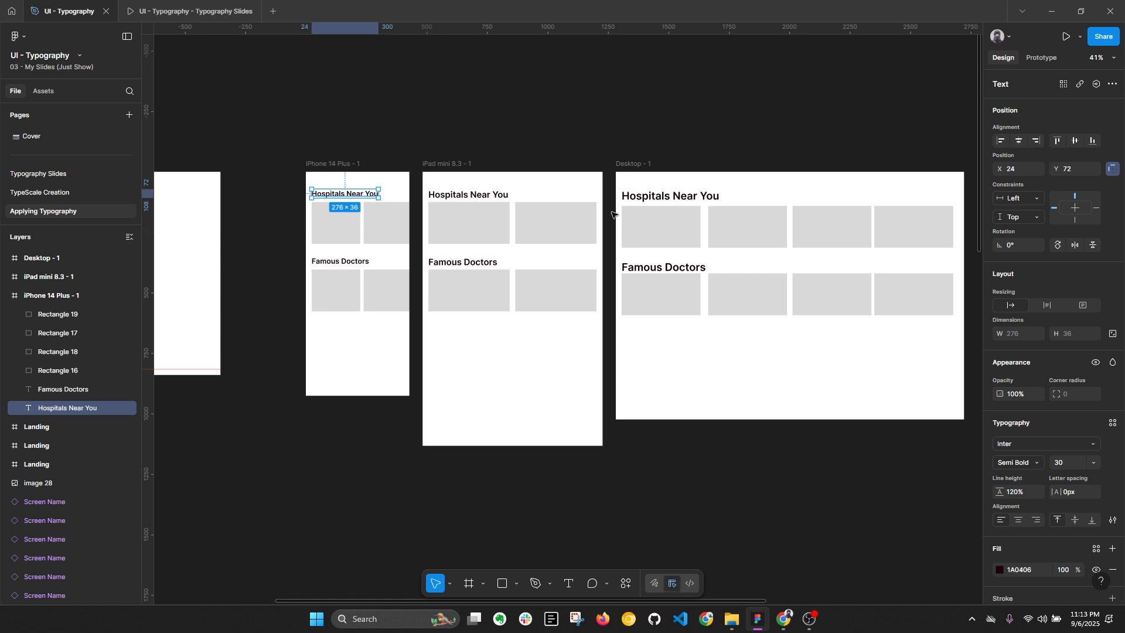
left_click(649, 195)
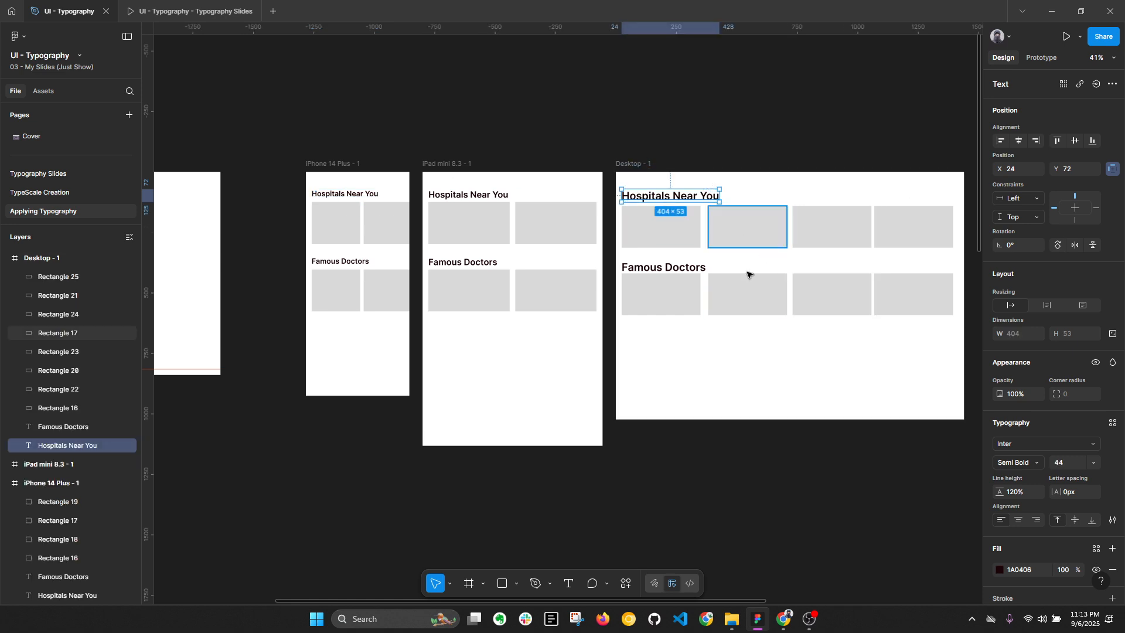
Step: Switch to the browser and view the Material Design type scale table and the Typescale page
left_click(783, 618)
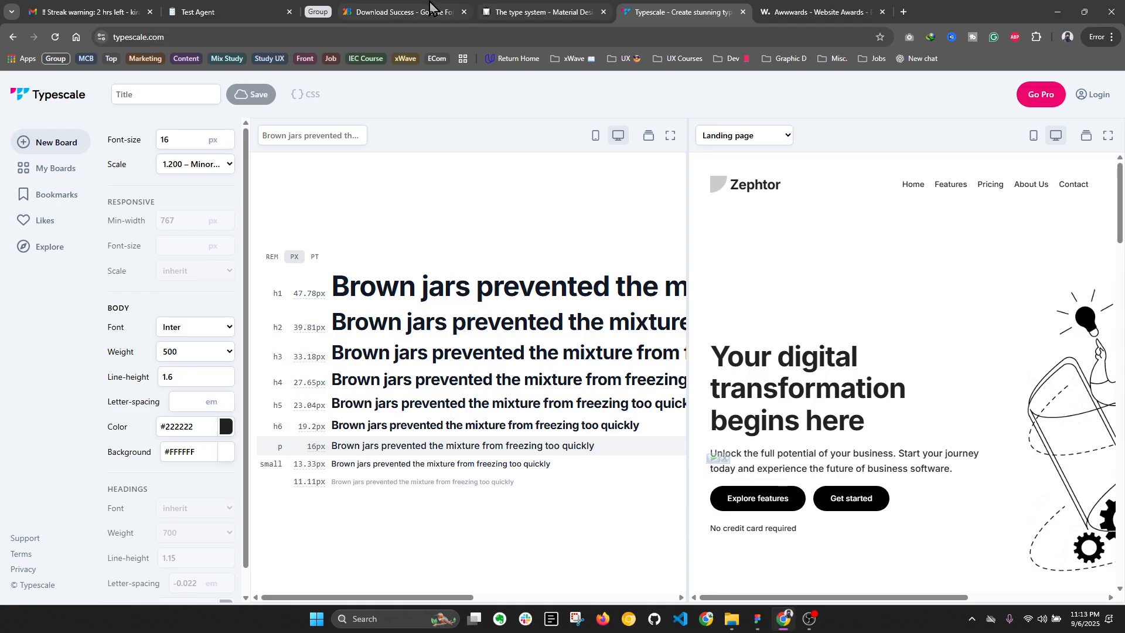
left_click(404, 12)
left_click(526, 7)
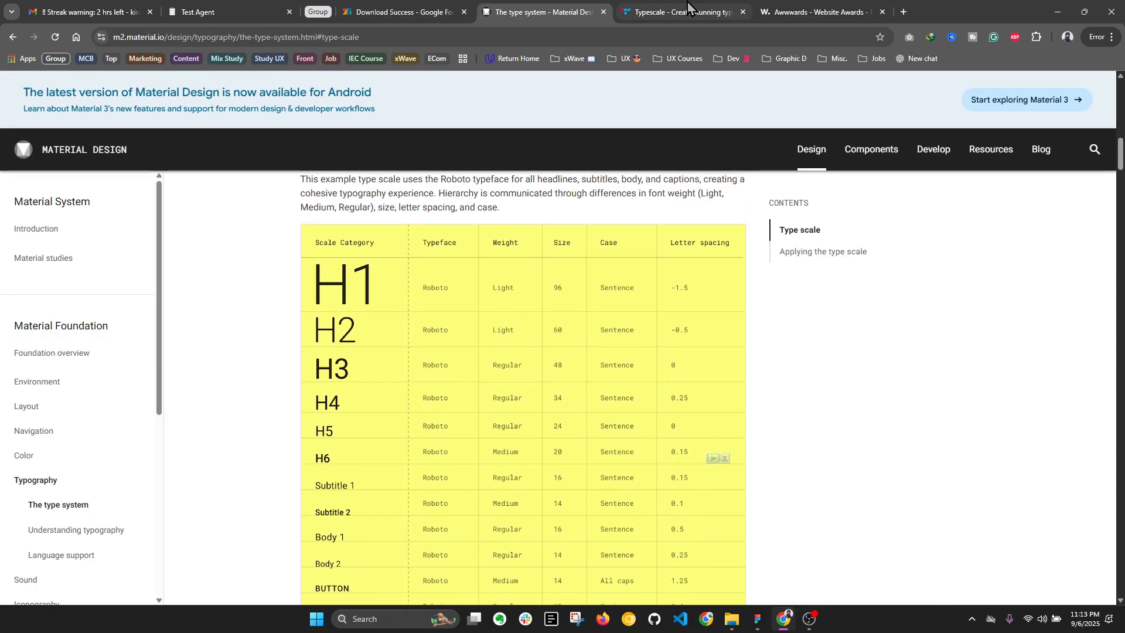
left_click(676, 18)
Step: Try the 1.333 – Perfect Fourth scale in Typescale and change it to 1.250 – Major Third
left_click(186, 165)
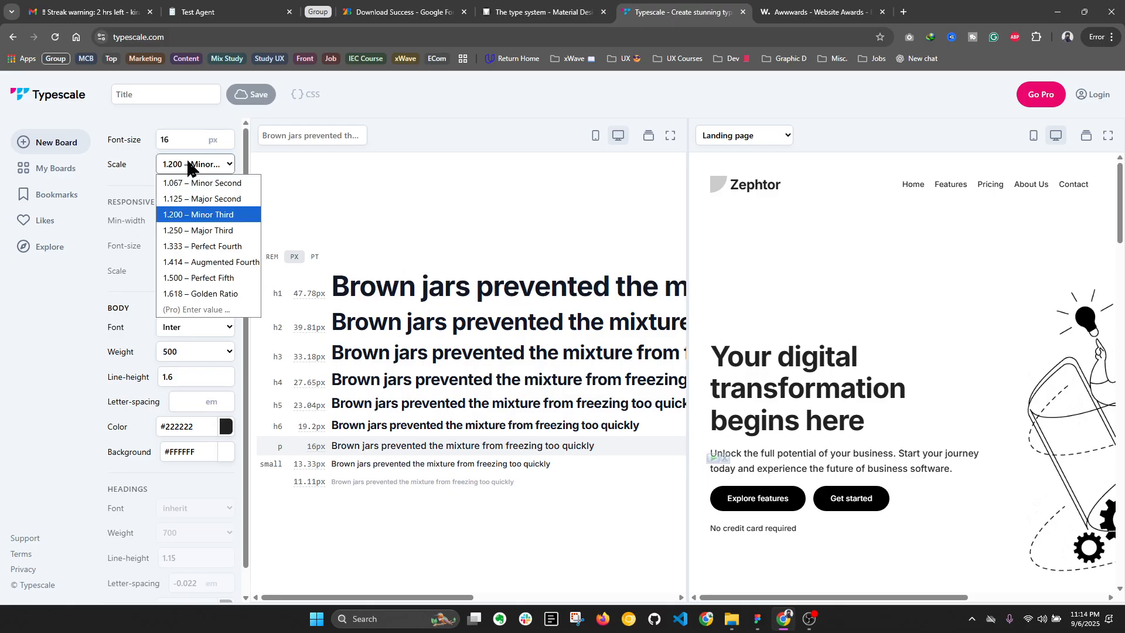
left_click(222, 247)
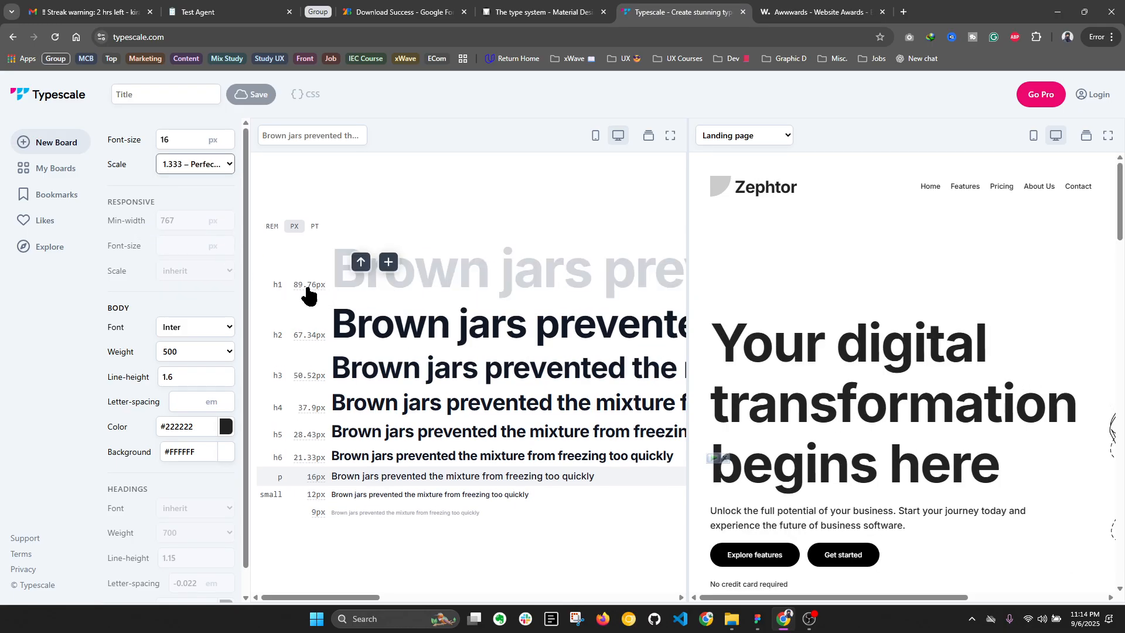
left_click(184, 170)
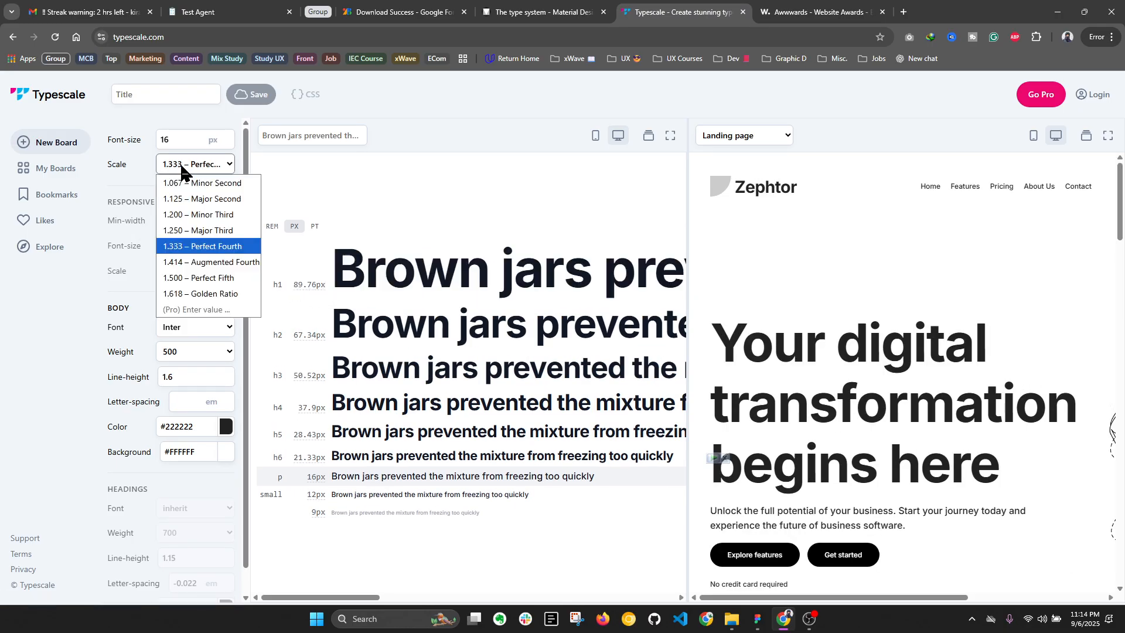
left_click(209, 235)
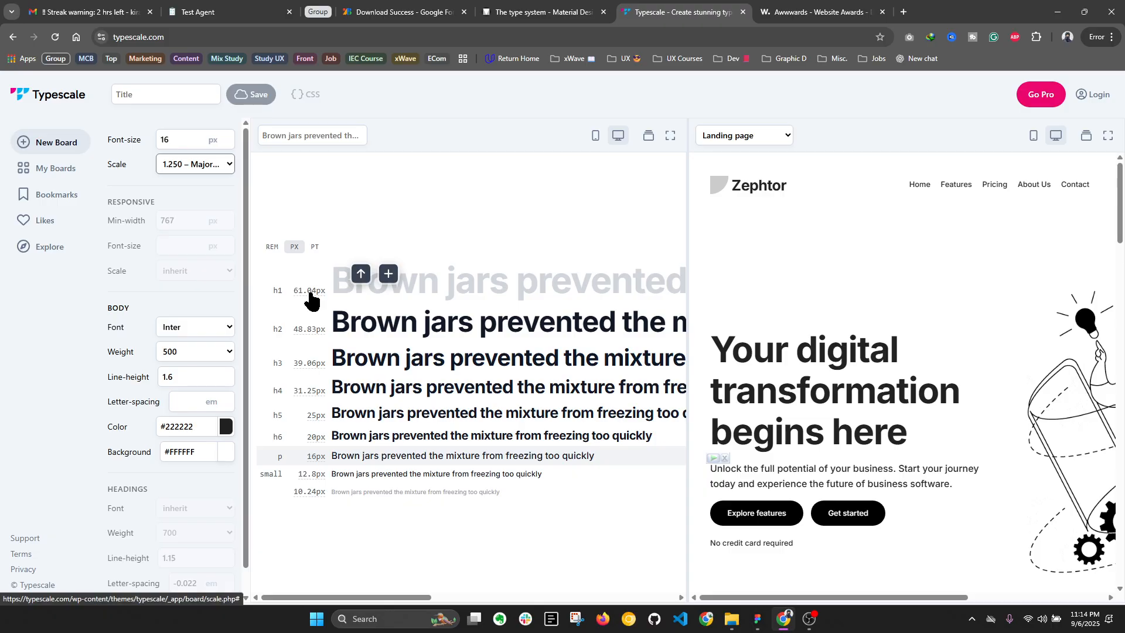
Step: View the scale options in Typescale, then switch to Figma's presentation and view the Responsive 01 type size table
left_click(158, 164)
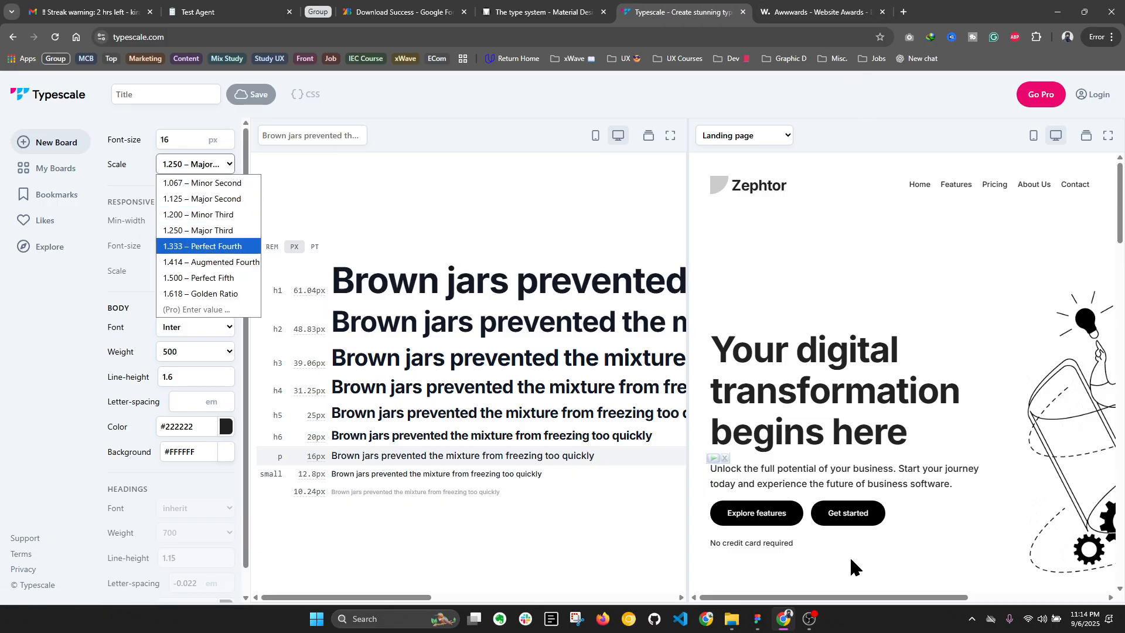
left_click(761, 619)
key("alt+l")
left_click(187, 11)
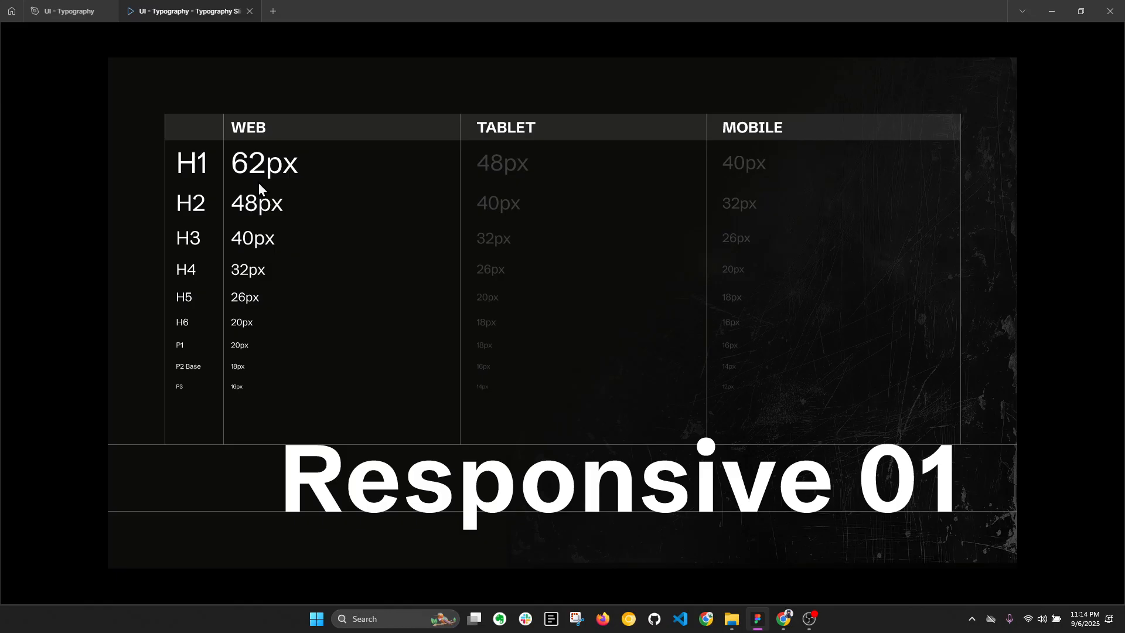
Step: Switch to the browser to view the Material Design type scale table, and return to the Responsive 01 slide in Figma
left_click(784, 619)
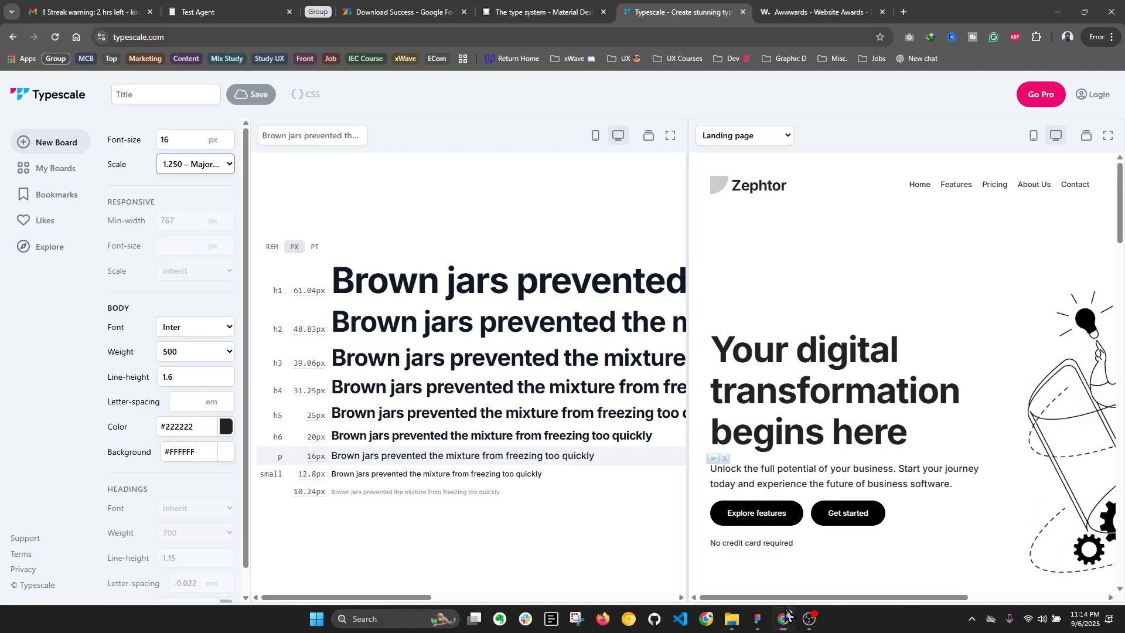
left_click(549, 7)
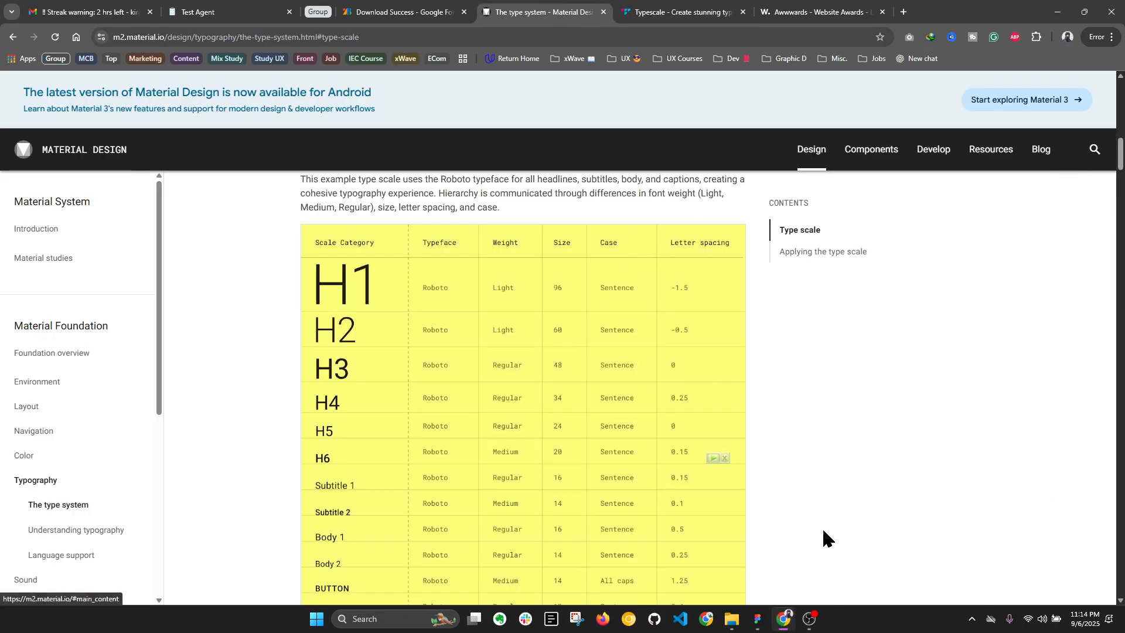
left_click(757, 618)
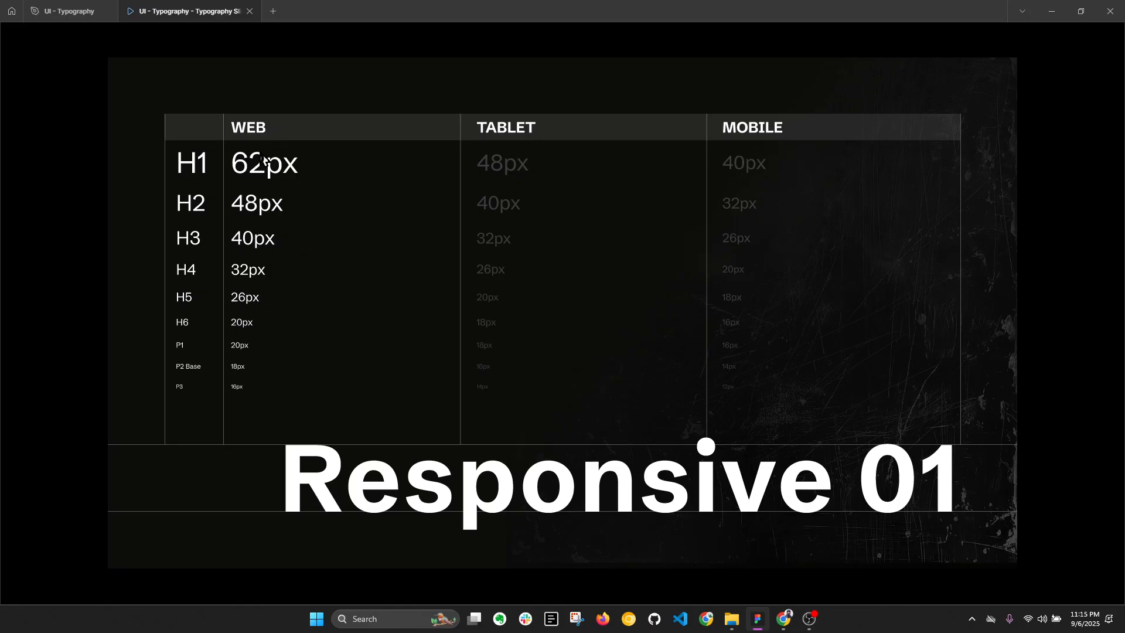
Step: Review the 1.250 – Major Third scale in Typescale in the browser and return to Figma's Responsive 01 slide for comparison
left_click(784, 619)
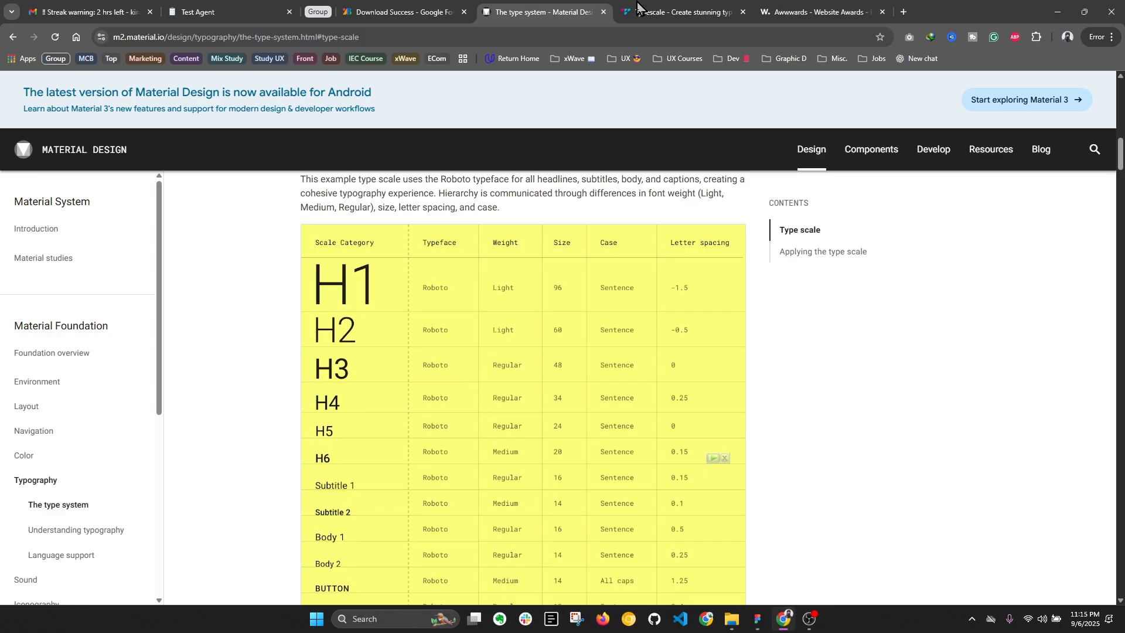
left_click(615, 8)
left_click(214, 167)
left_click(239, 232)
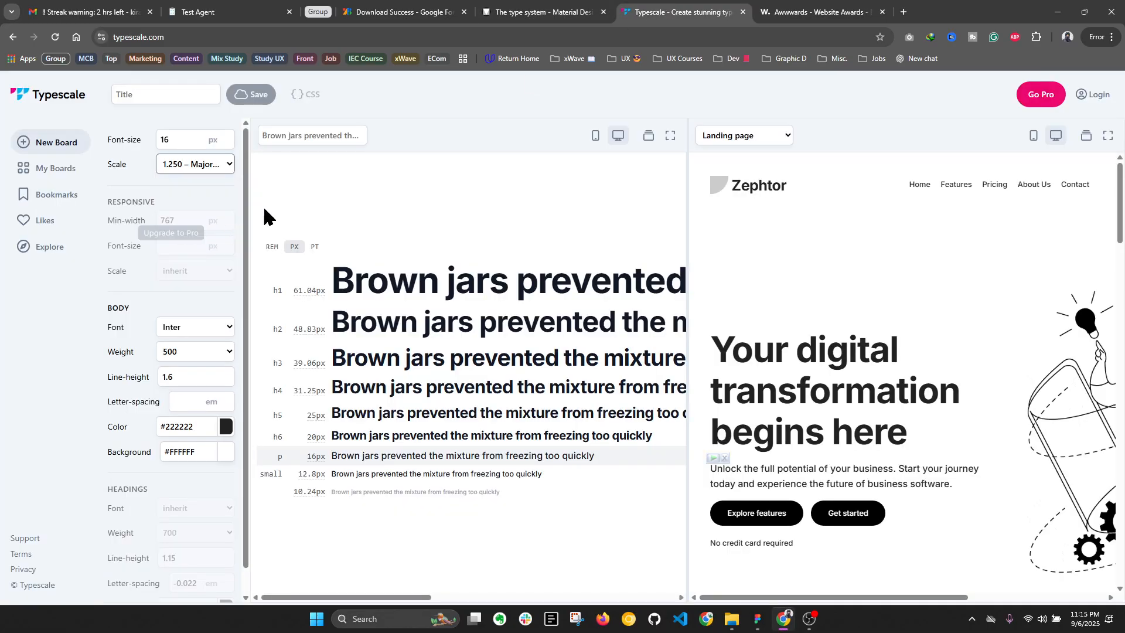
left_click(755, 617)
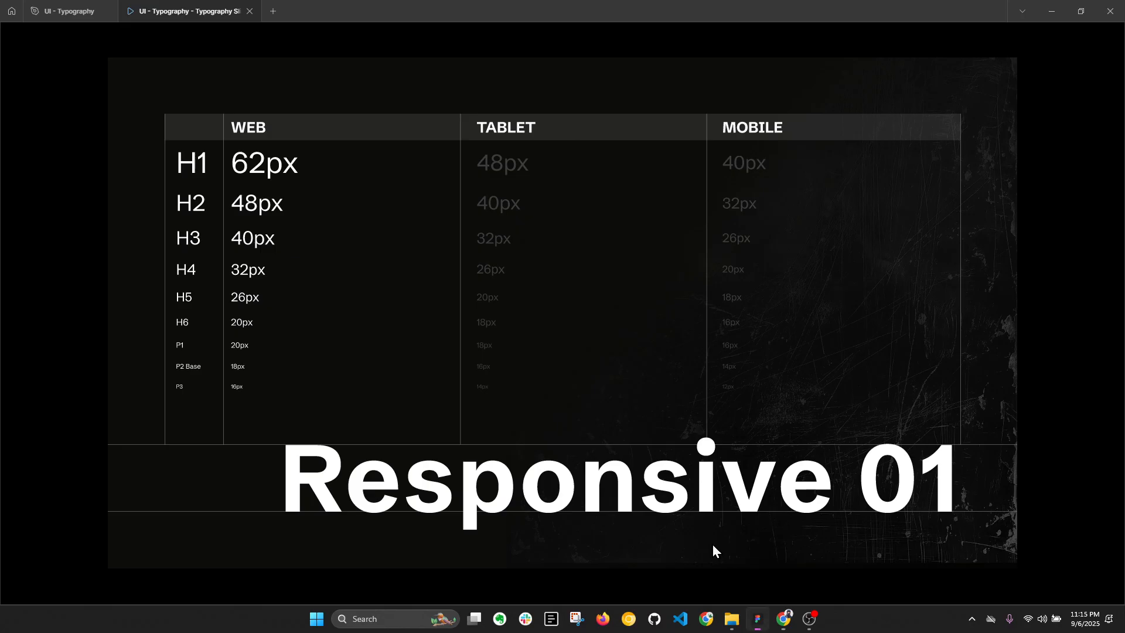
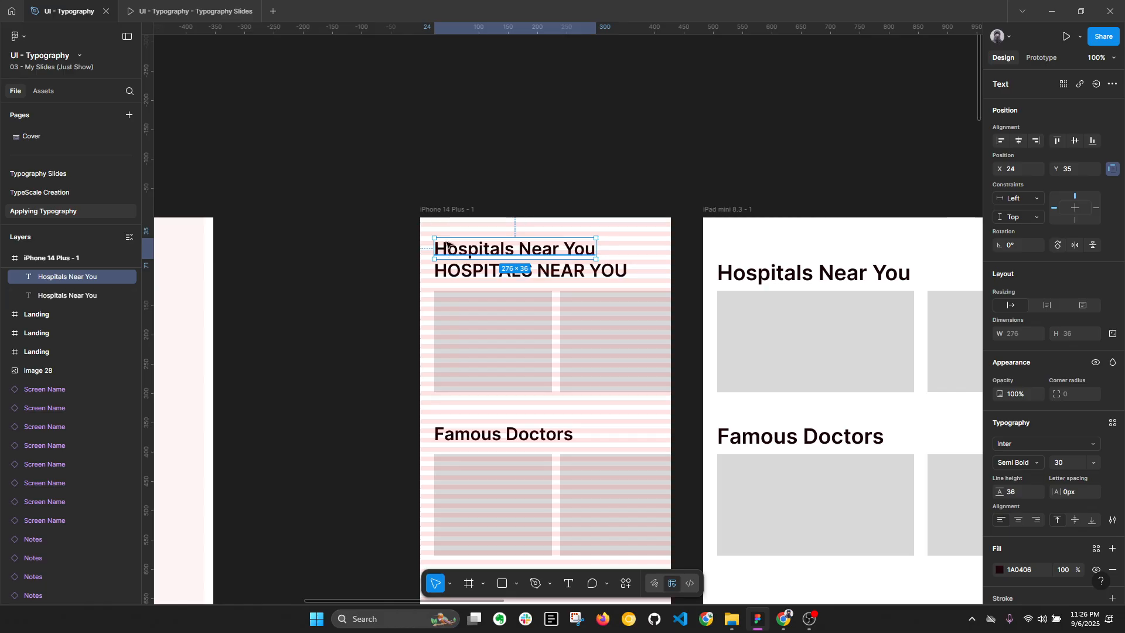
Step: Set the letter spacing of the uppercase HOSPITALS NEAR YOU heading in the iPhone 14 Plus frame to -1 px
double_click(532, 251)
key("Escape")
key("alt+l")
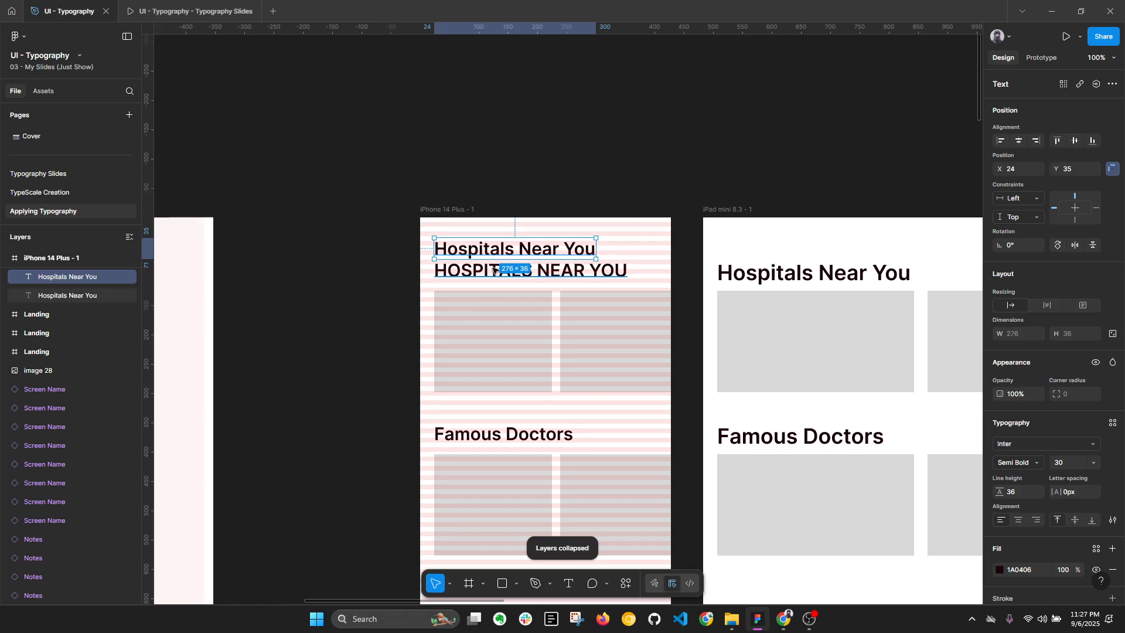
left_click(466, 272)
key("alt+l")
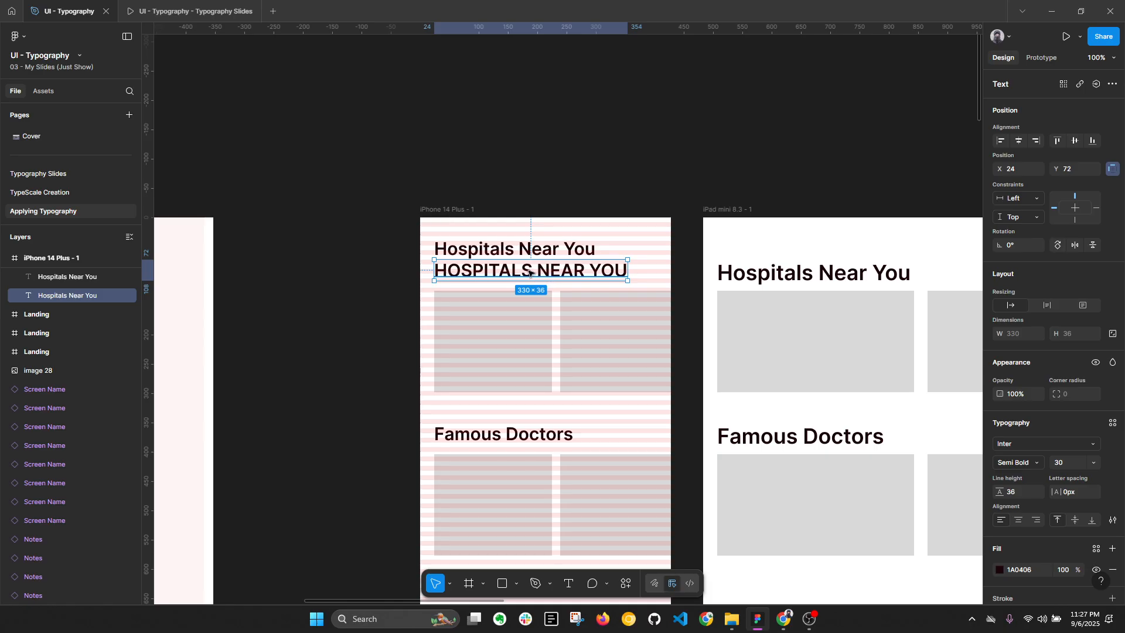
left_click(1080, 493)
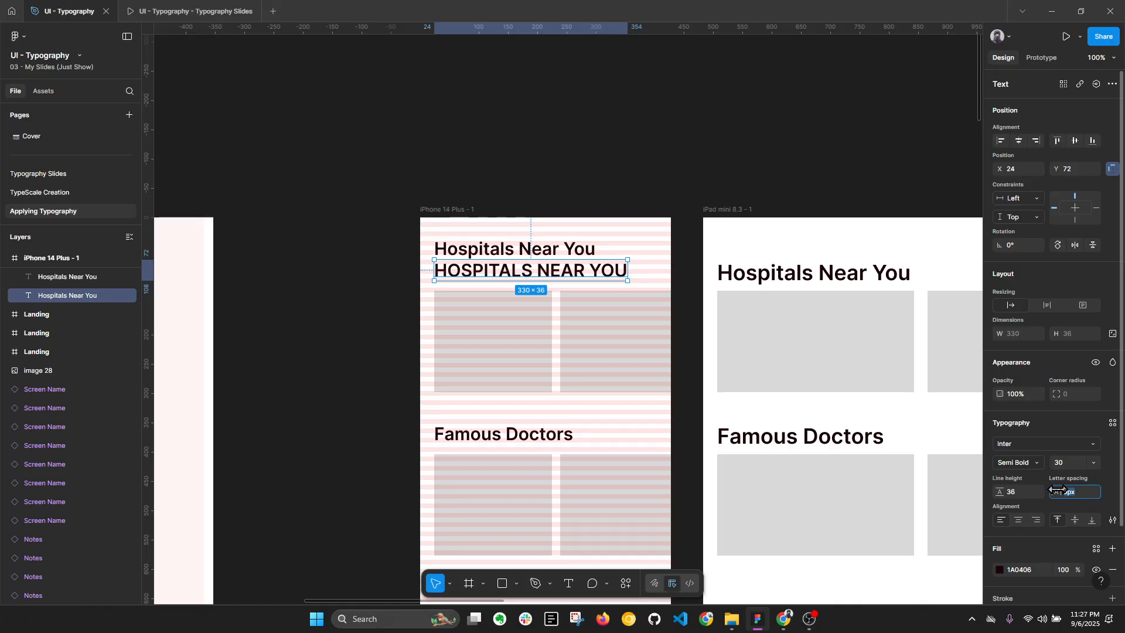
type("-1")
key("Return")
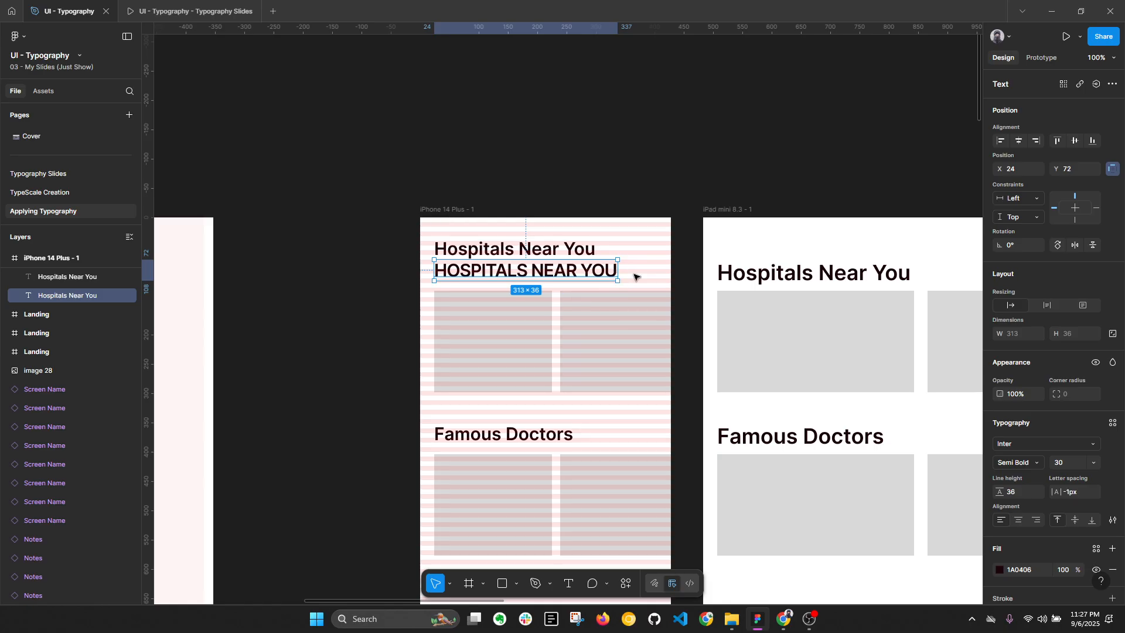
left_click(636, 277)
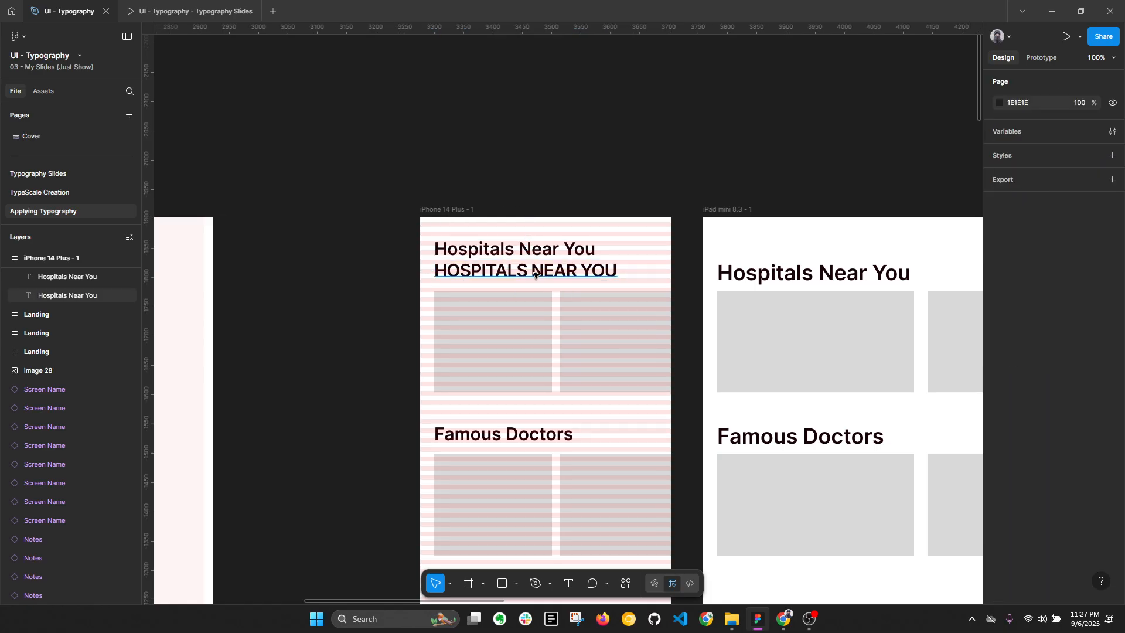
key("alt+l")
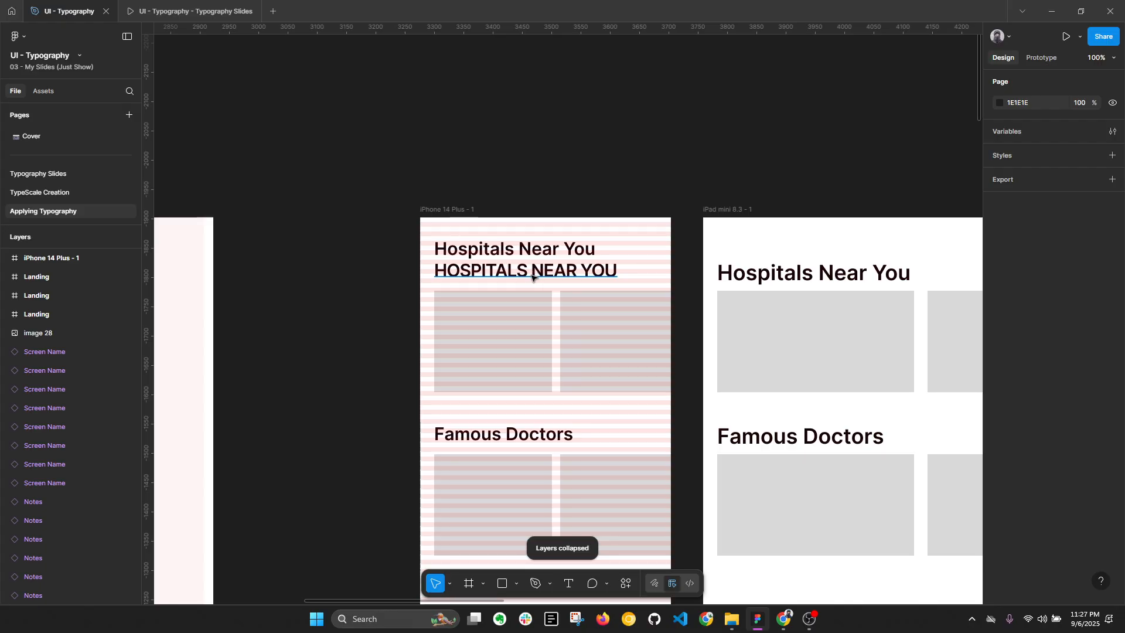
left_click(530, 277)
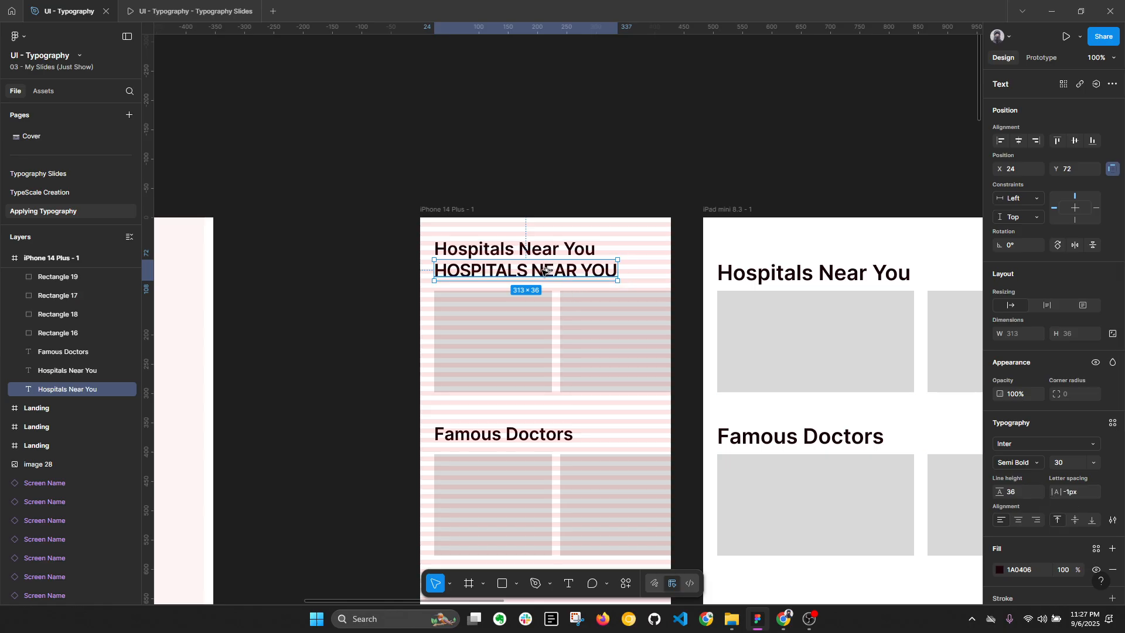
Step: Duplicate the Famous Doctors heading below the second row of cards in the iPhone frame and set its font size to 12
scroll(544, 269, "down", 3)
left_click(516, 339)
left_click_drag(516, 338, 499, 481)
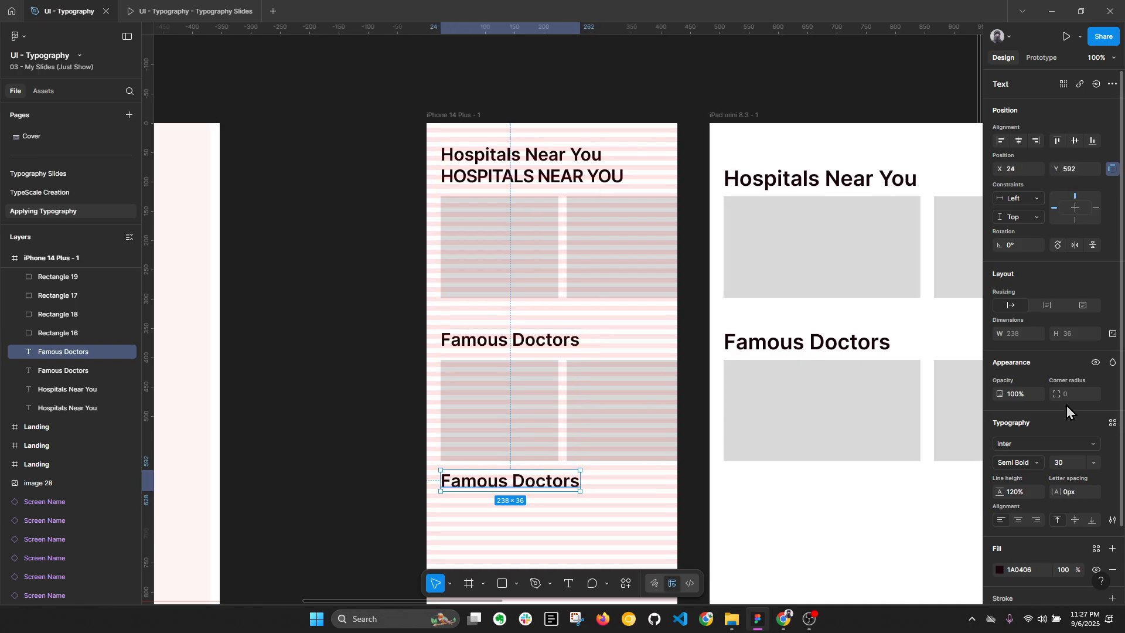
left_click(1068, 463)
type("12")
key("Return")
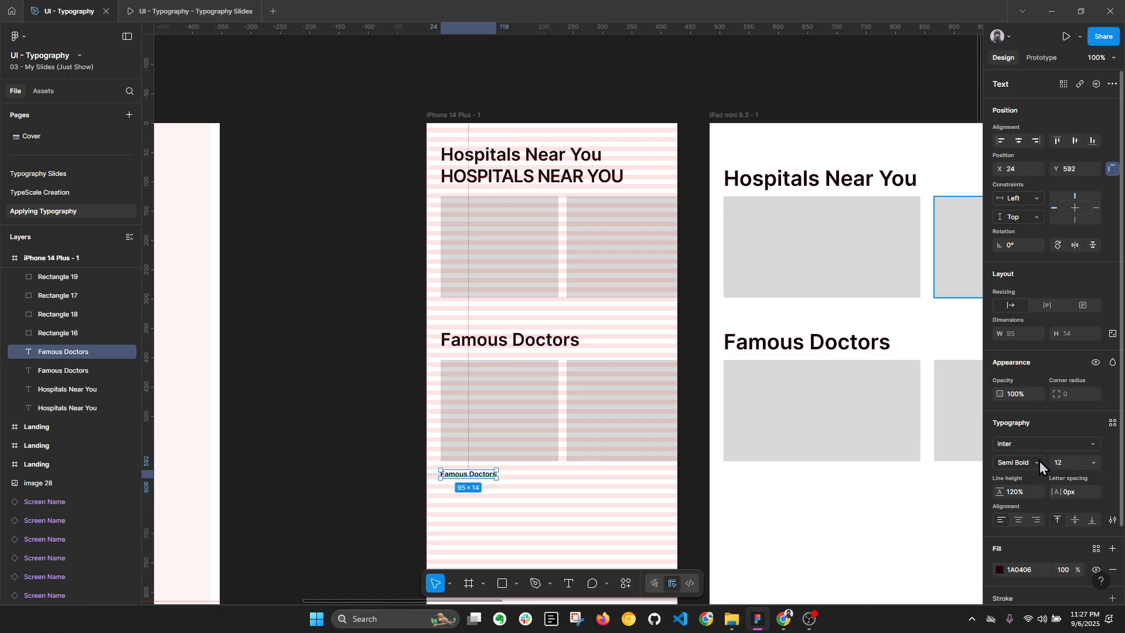
Step: Change the case of the small Famous Doctors copy to uppercase and close the type settings
left_click(1112, 520)
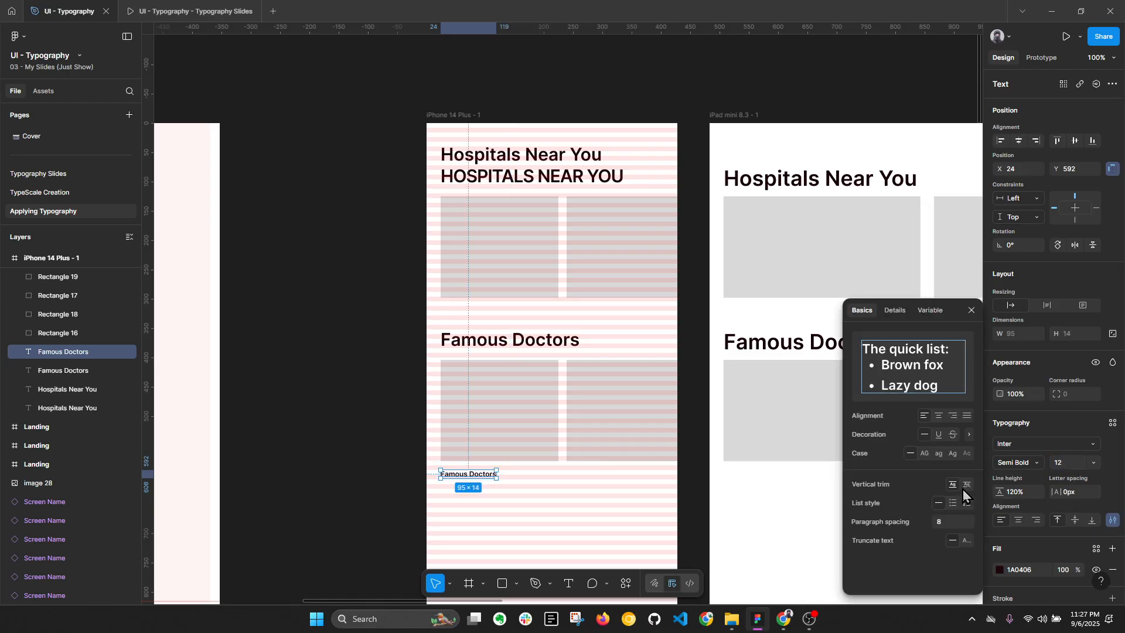
left_click(923, 453)
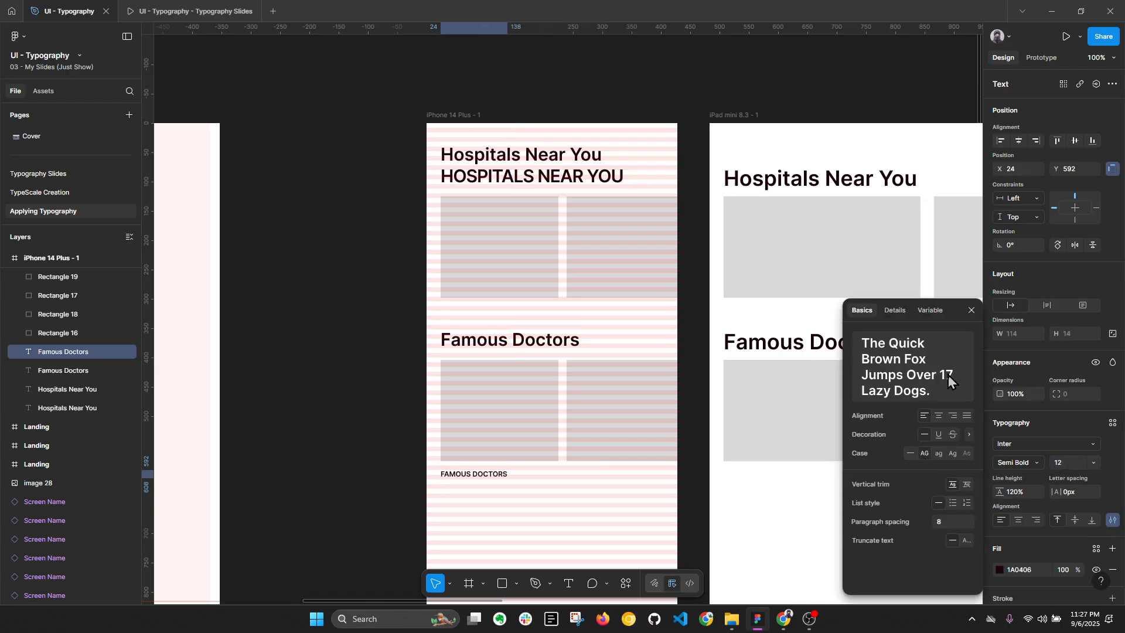
left_click(971, 310)
left_click(614, 535)
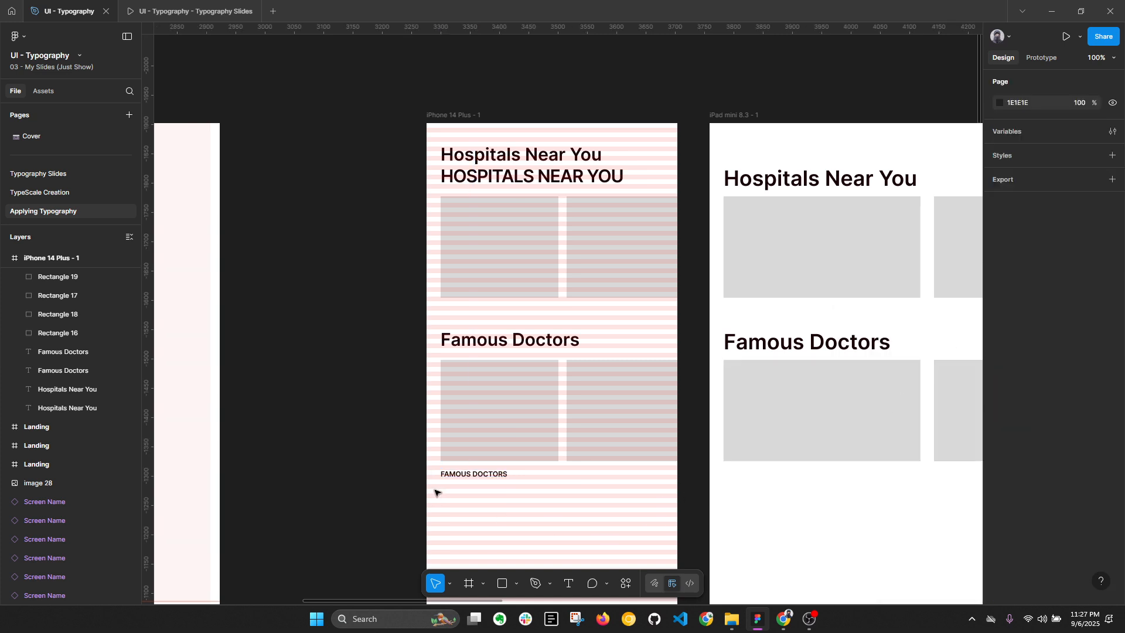
Step: Set the letter spacing of the small uppercase FAMOUS DOCTORS text to 1 px
left_click(478, 475)
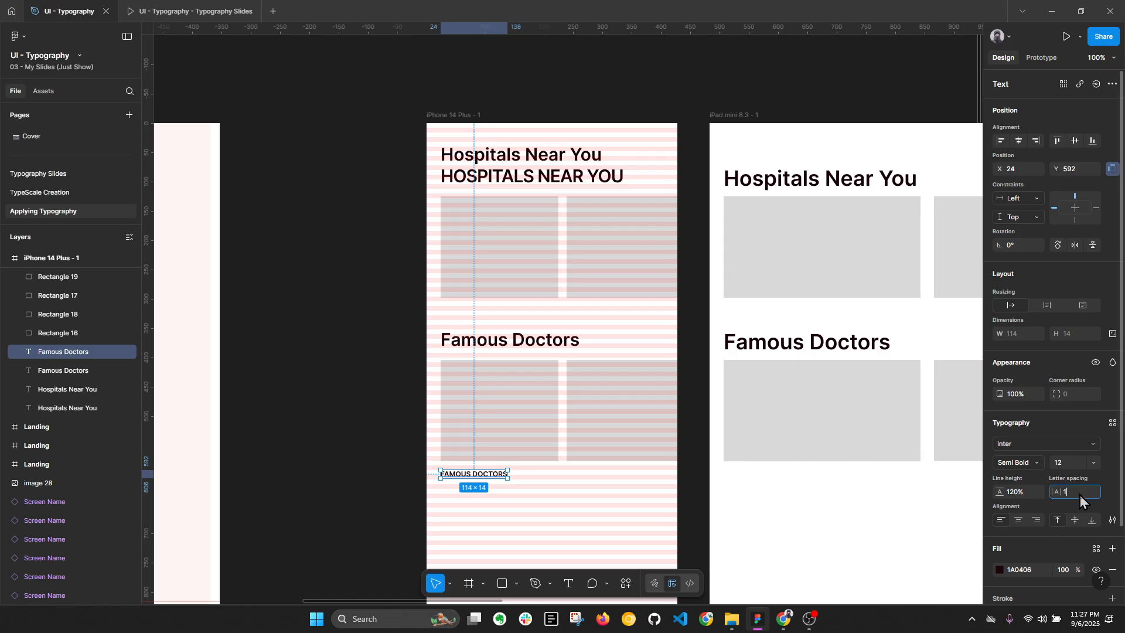
key("Return")
left_click(603, 536)
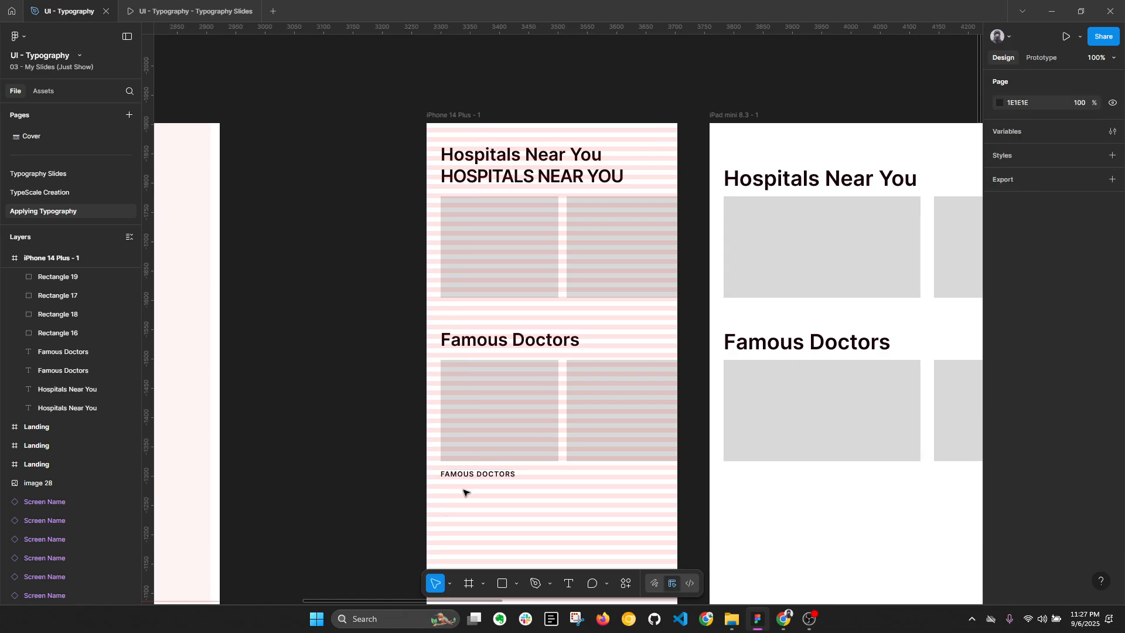
Step: View the Styling Texts slide in the presentation, then return to the design file and view the iPhone, iPad and Desktop frames
left_click(197, 12)
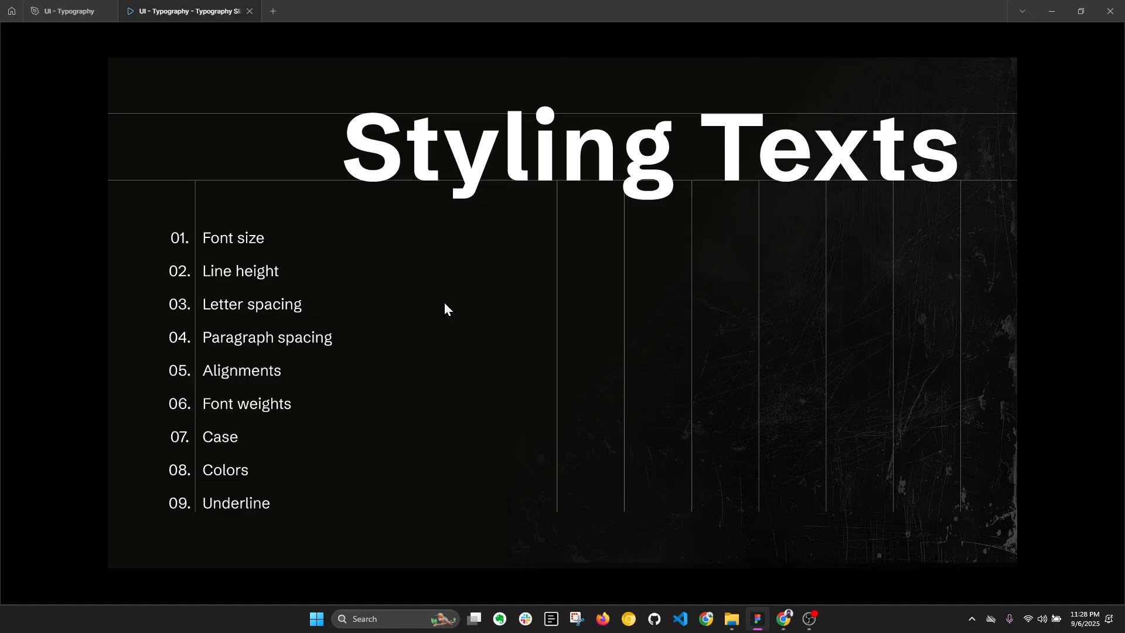
left_click(66, 11)
scroll(420, 235, "down", 2)
left_click_drag(647, 261, 378, 153)
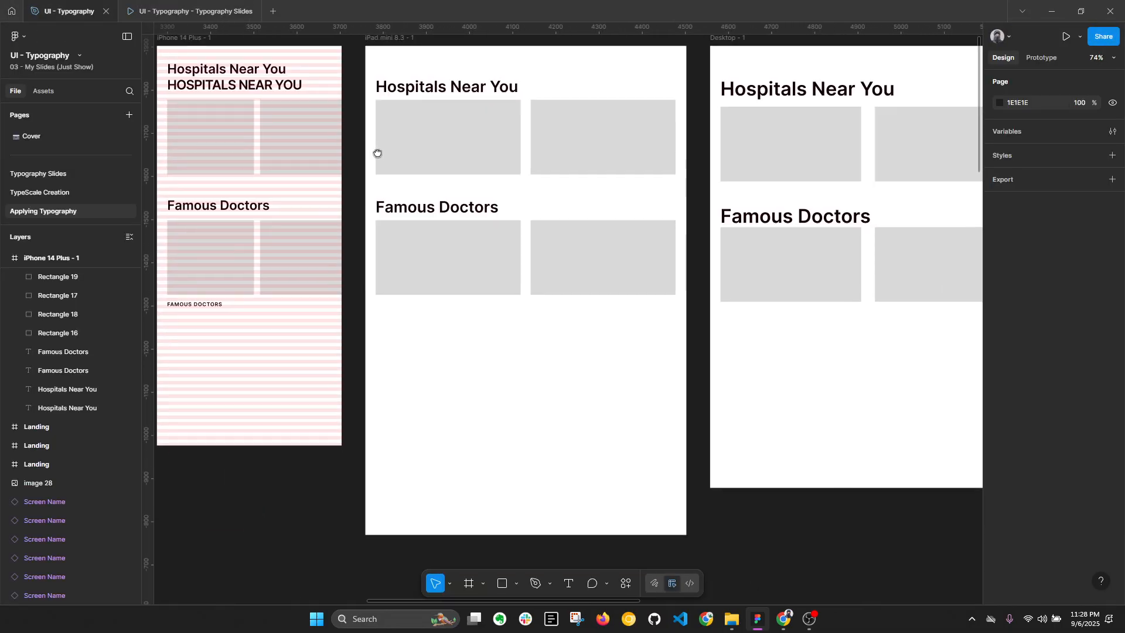
mouse_move(717, 209)
left_mouse_down()
mouse_move(511, 211)
mouse_move(724, 228)
left_mouse_up()
scroll(720, 234, "down", 2)
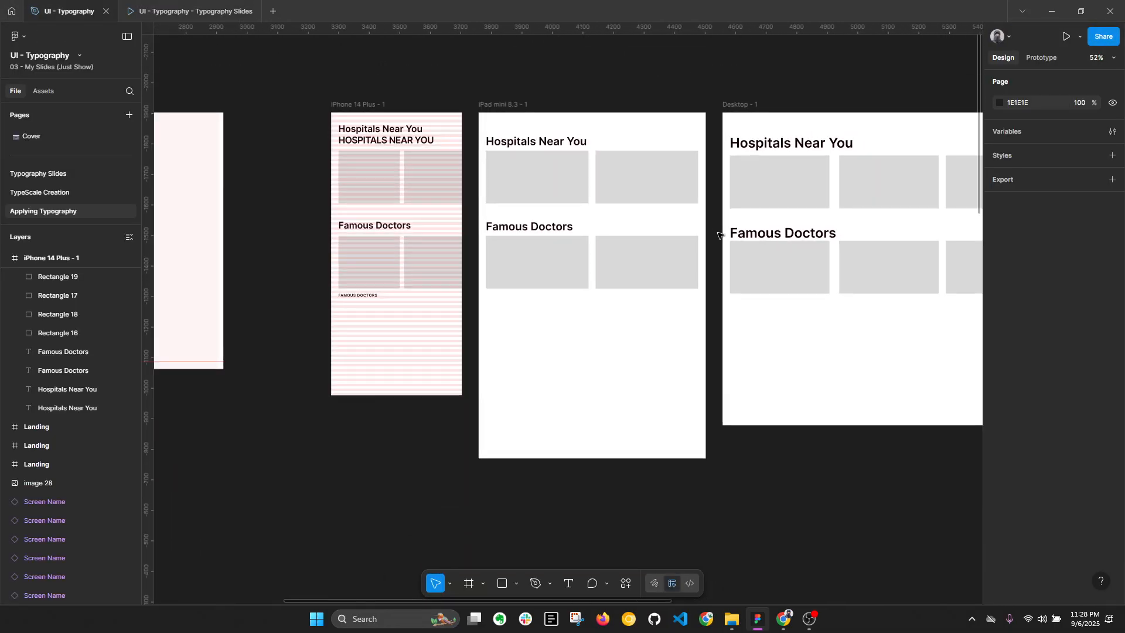
Step: Switch to the browser, search for "lorem ipsum" in a new tab and open the lipsum.com generator page
left_click(785, 619)
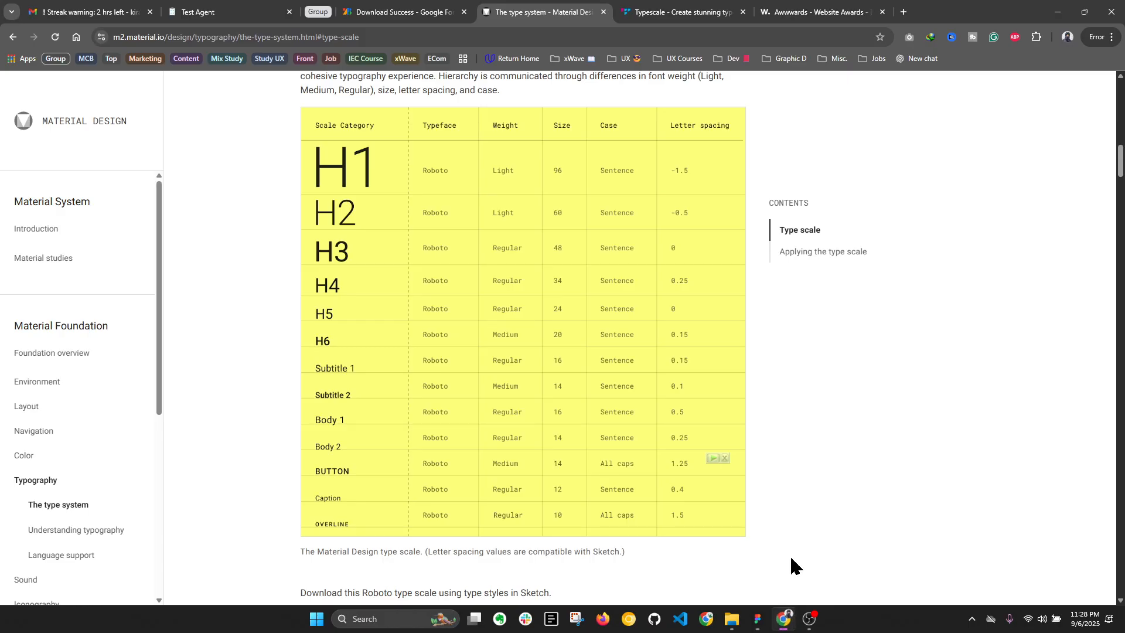
left_click(902, 13)
type("lorem ipsum")
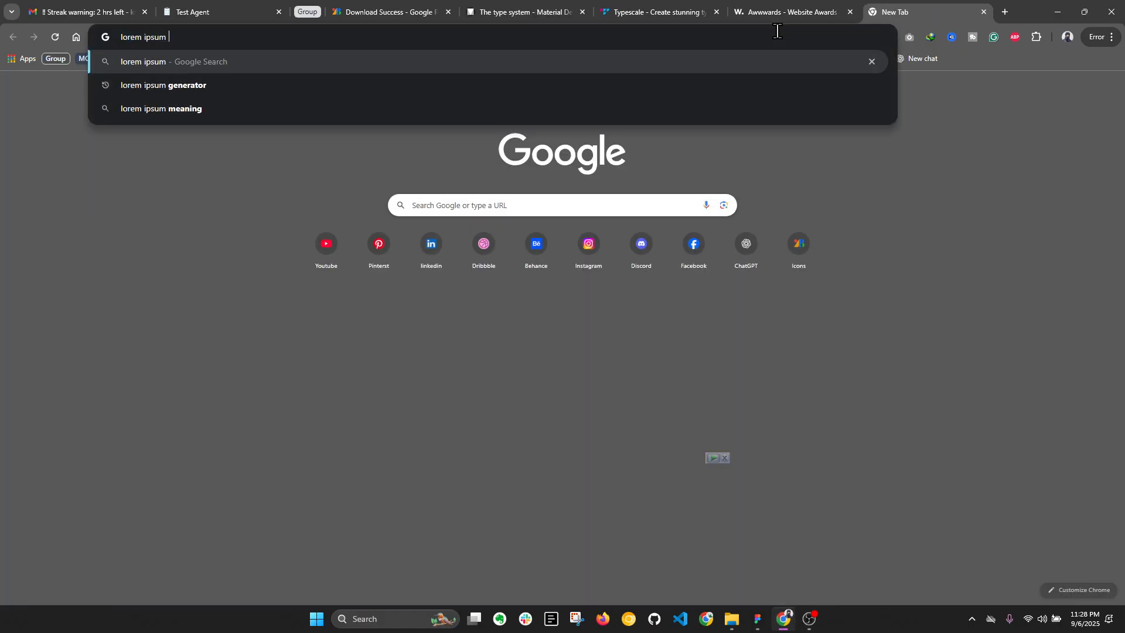
key("Return")
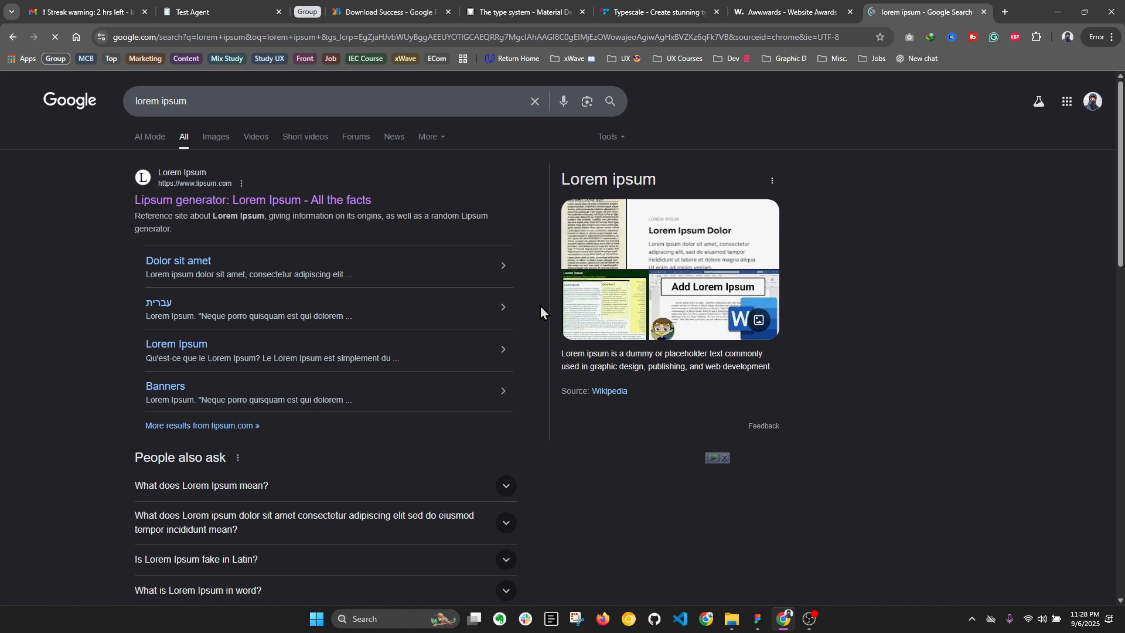
left_click(325, 198)
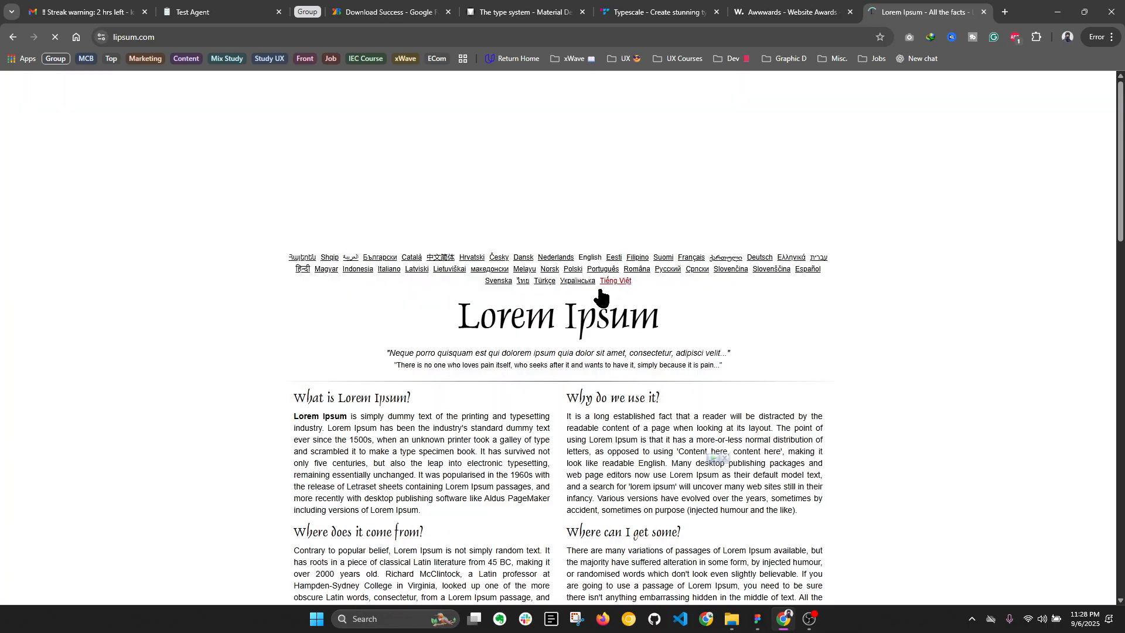
Step: Copy the full paragraph under "What is Lorem Ipsum?" on the page
scroll(553, 304, "down", 9)
scroll(552, 305, "up", 4)
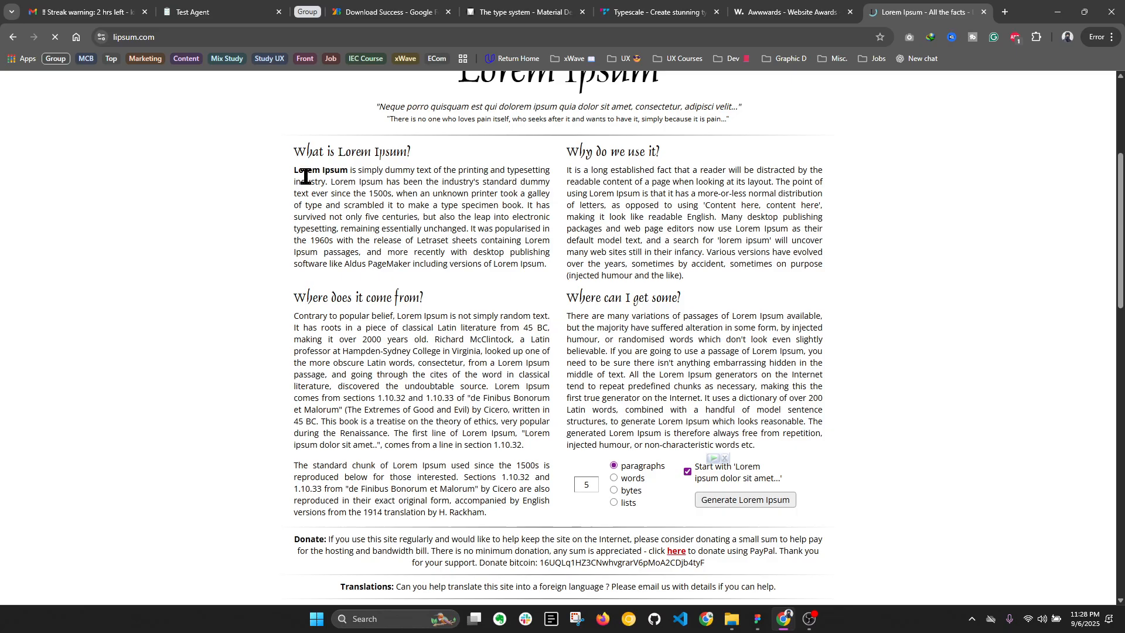
mouse_move(291, 171)
left_mouse_down()
mouse_move(442, 266)
mouse_move(551, 273)
mouse_move(305, 238)
mouse_move(273, 186)
mouse_move(296, 184)
mouse_move(295, 170)
left_mouse_up()
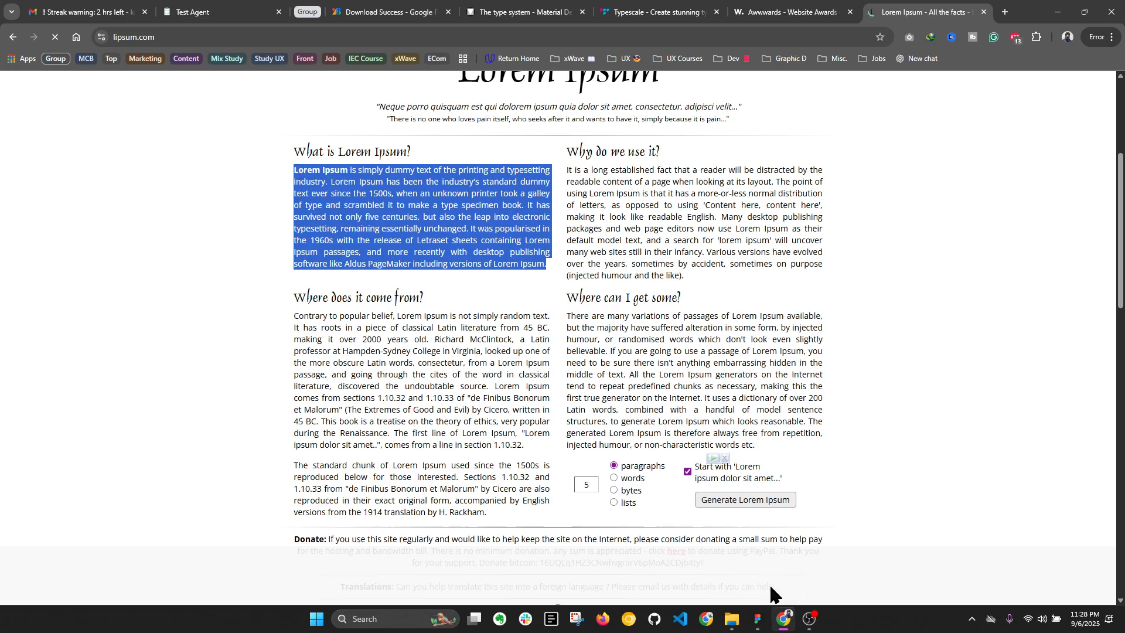
Step: Return to Figma, duplicate the Famous Doctors heading below the Desktop - 1 frame's second card row, and set its font size to 16
left_click(758, 619)
scroll(751, 294, "right", 5)
scroll(751, 293, "down", 1)
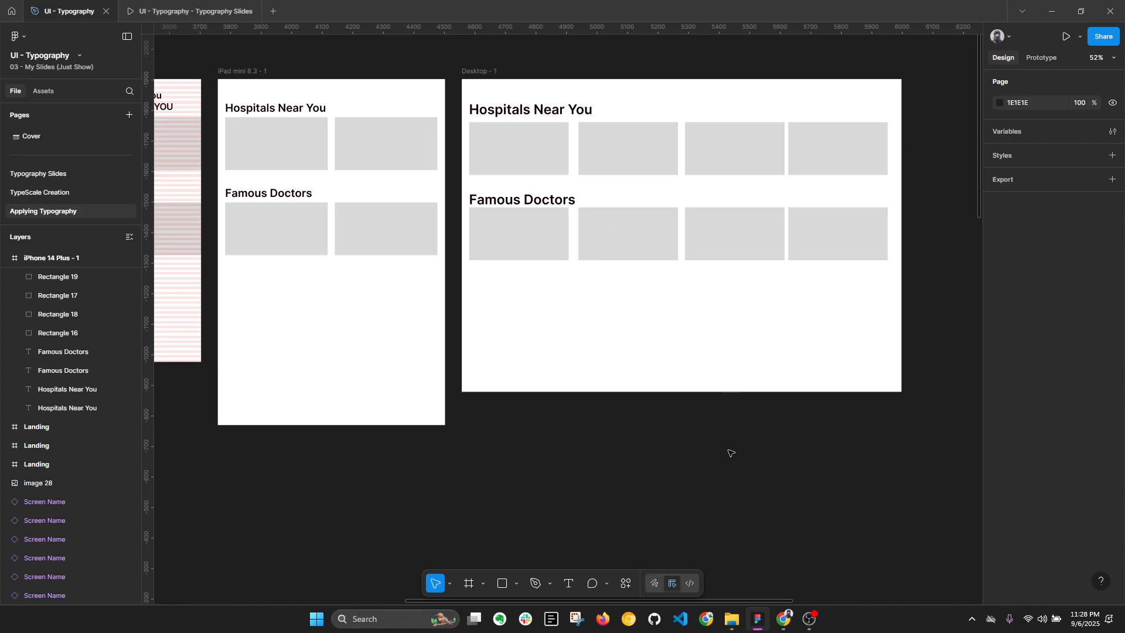
left_click(526, 201)
left_click_drag(526, 201, 527, 280)
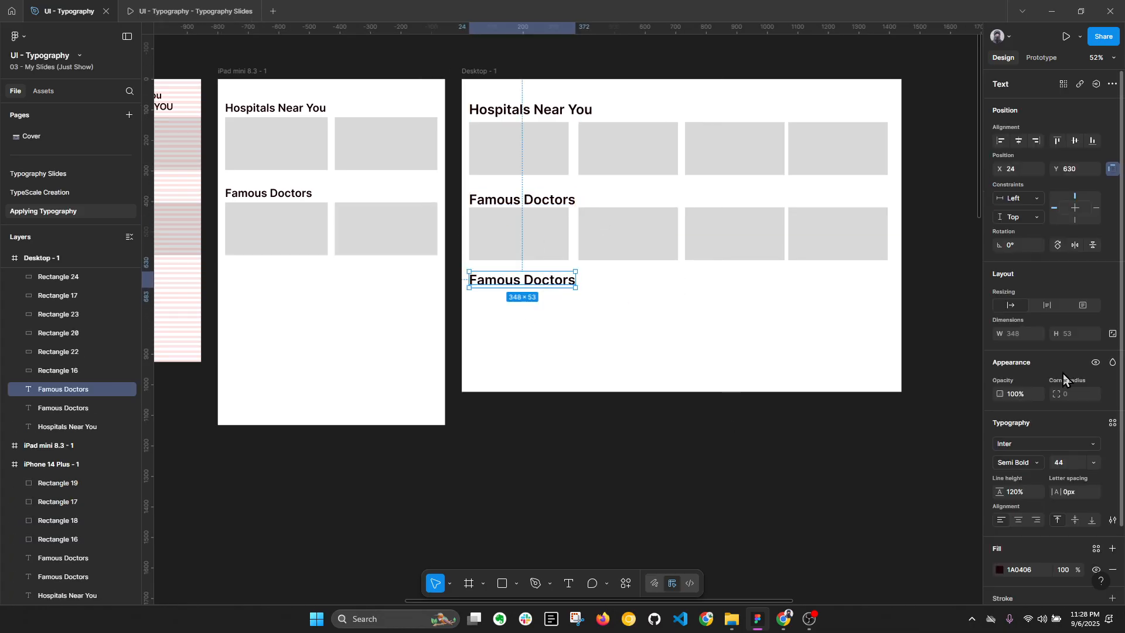
left_click(1070, 468)
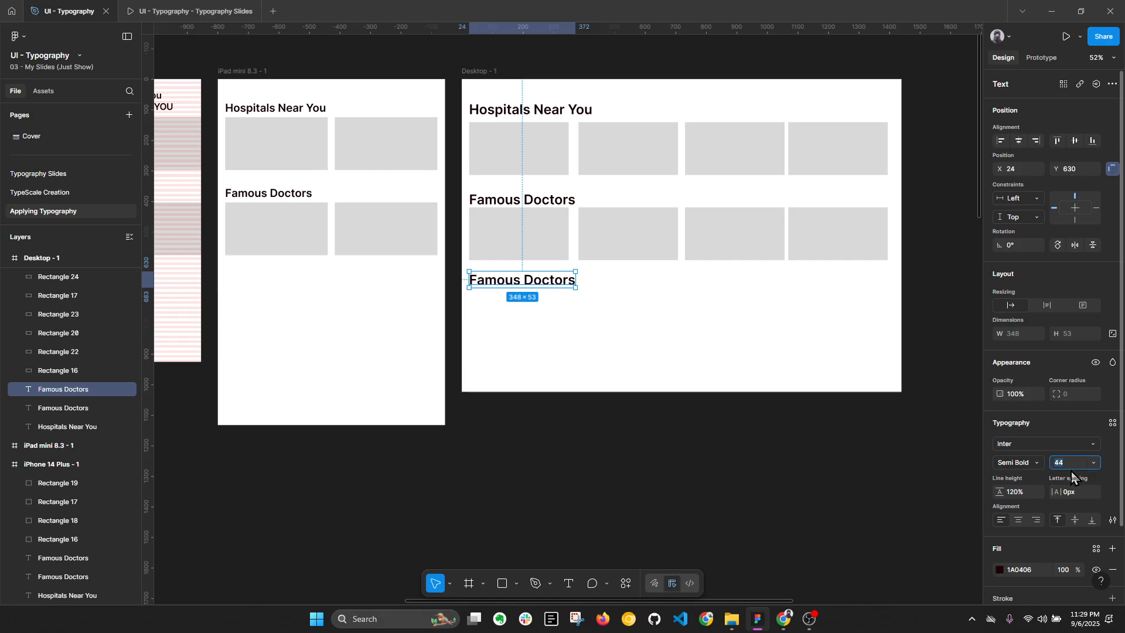
key("Return")
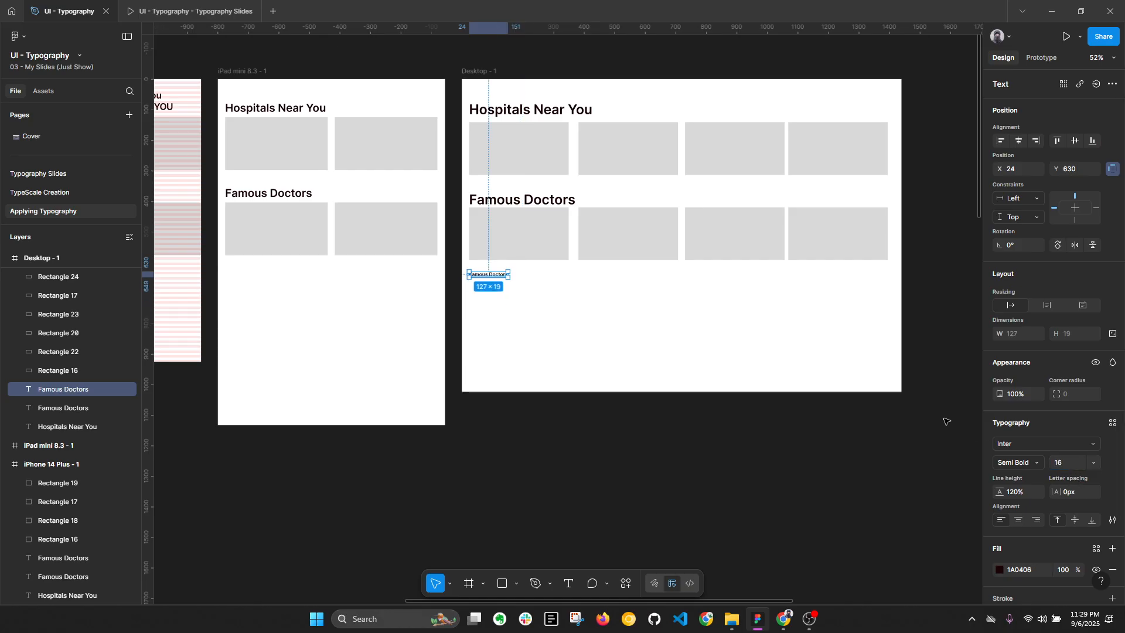
Step: Replace the text of the 16-size Famous Doctors copy with the copied Lorem Ipsum paragraph
double_click(495, 280)
key("ctrl+v")
left_click(576, 314)
left_click(577, 314)
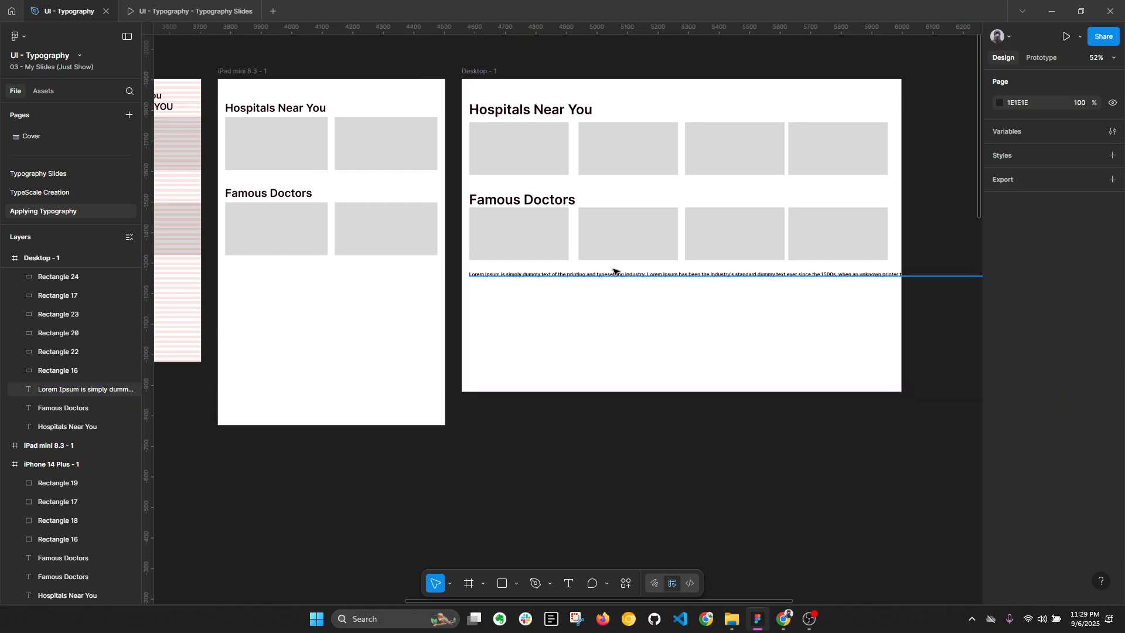
Step: Change the font weight of the Lorem Ipsum text in the Desktop - 1 frame to Regular
left_click(619, 280)
left_click(623, 276)
left_click(1042, 468)
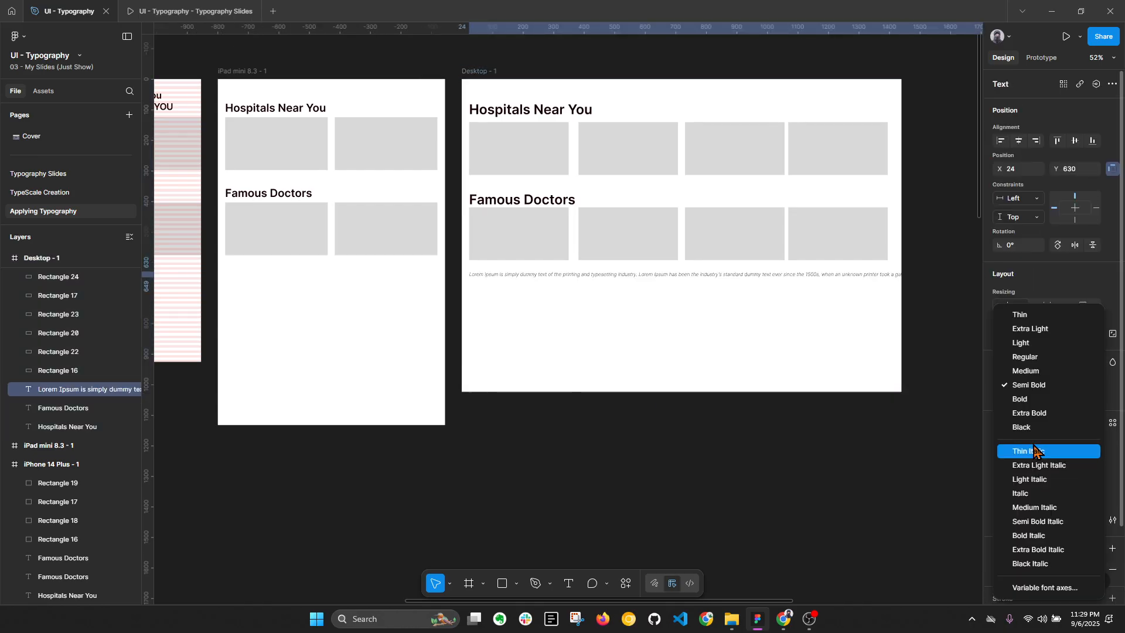
left_click(1022, 357)
Step: Narrow the Lorem Ipsum text box to about 684 px wide so the paragraph wraps within the Desktop - 1 frame
scroll(703, 305, "down", 2)
scroll(704, 305, "down", 4)
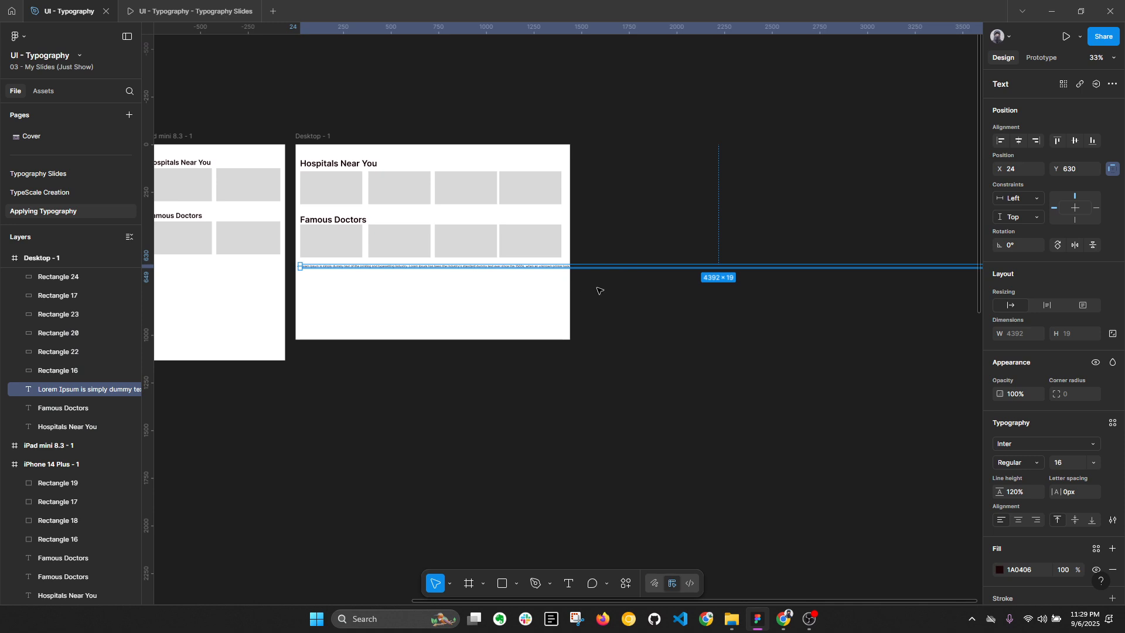
left_click_drag(889, 280, 585, 280)
scroll(520, 287, "up", 1)
scroll(521, 287, "up", 7)
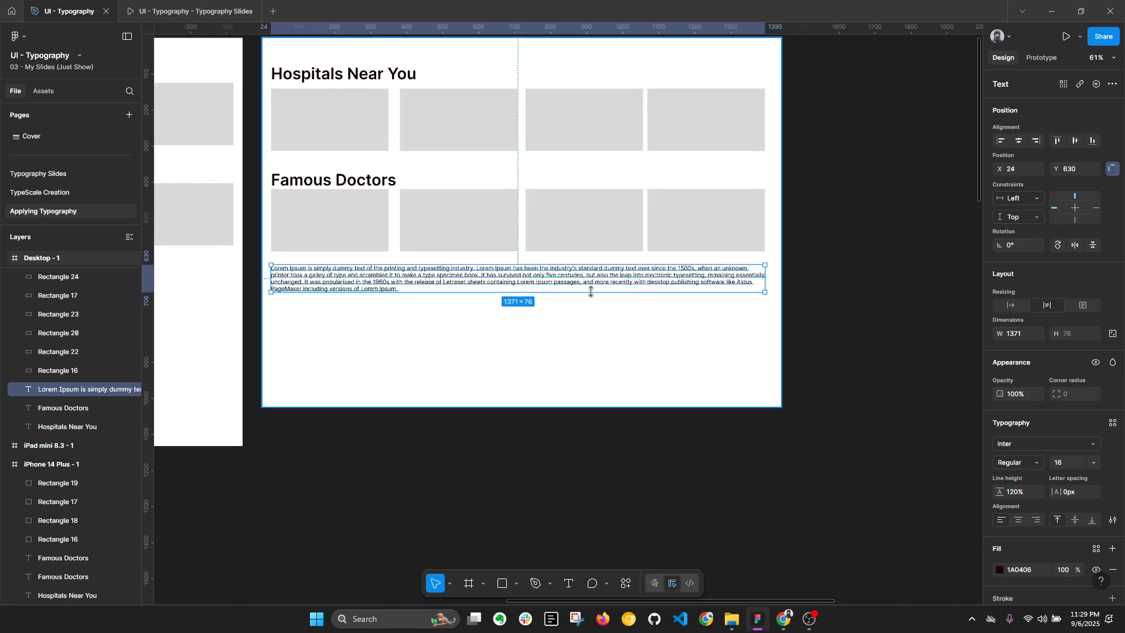
left_click_drag(764, 280, 517, 272)
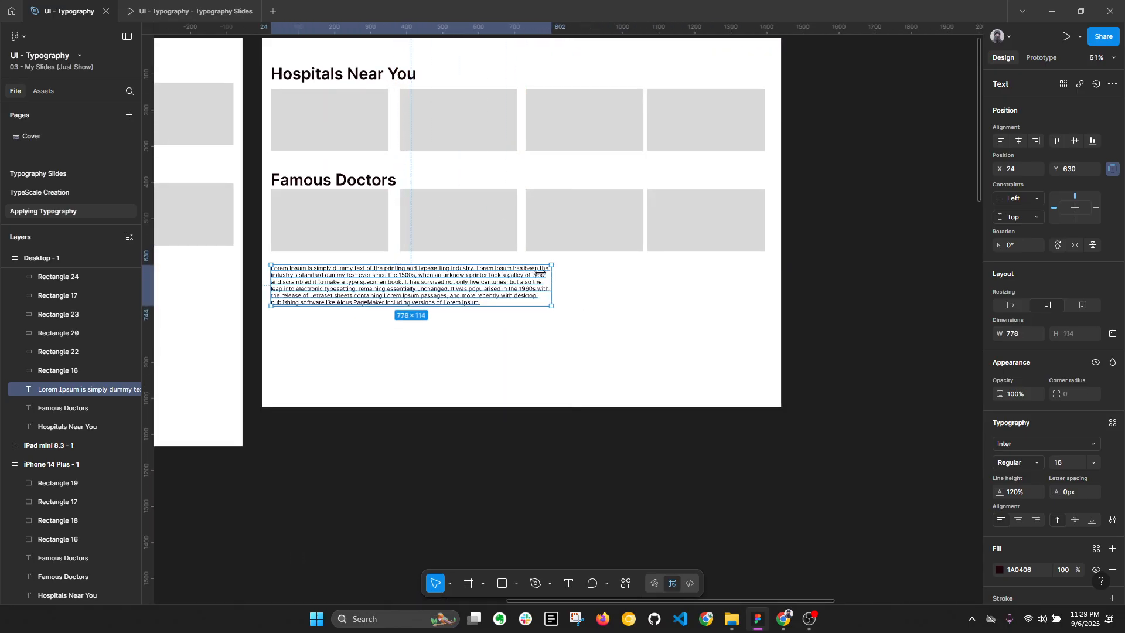
scroll(683, 306, "up", 3)
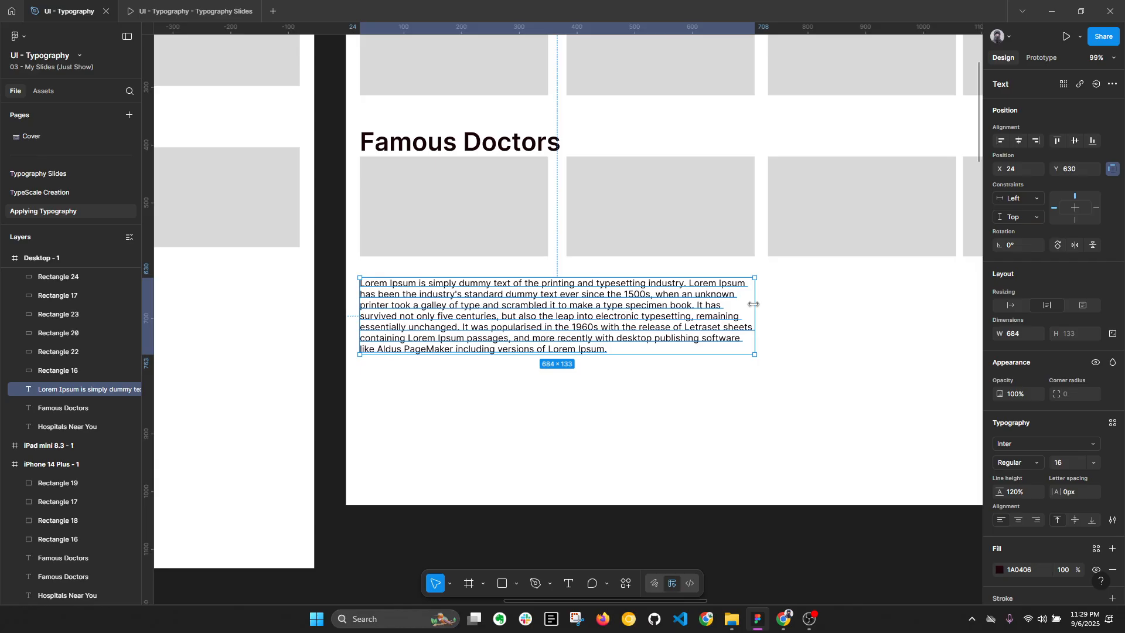
Step: Indent the first line of the Lorem Ipsum paragraph by a few spaces
double_click(393, 294)
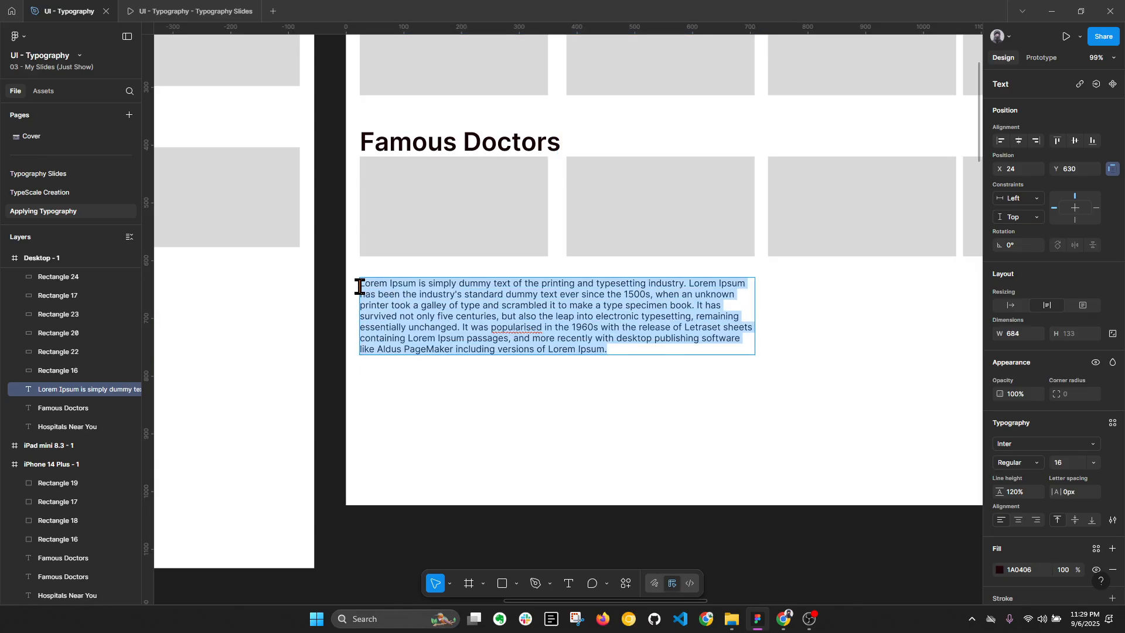
left_click(365, 294)
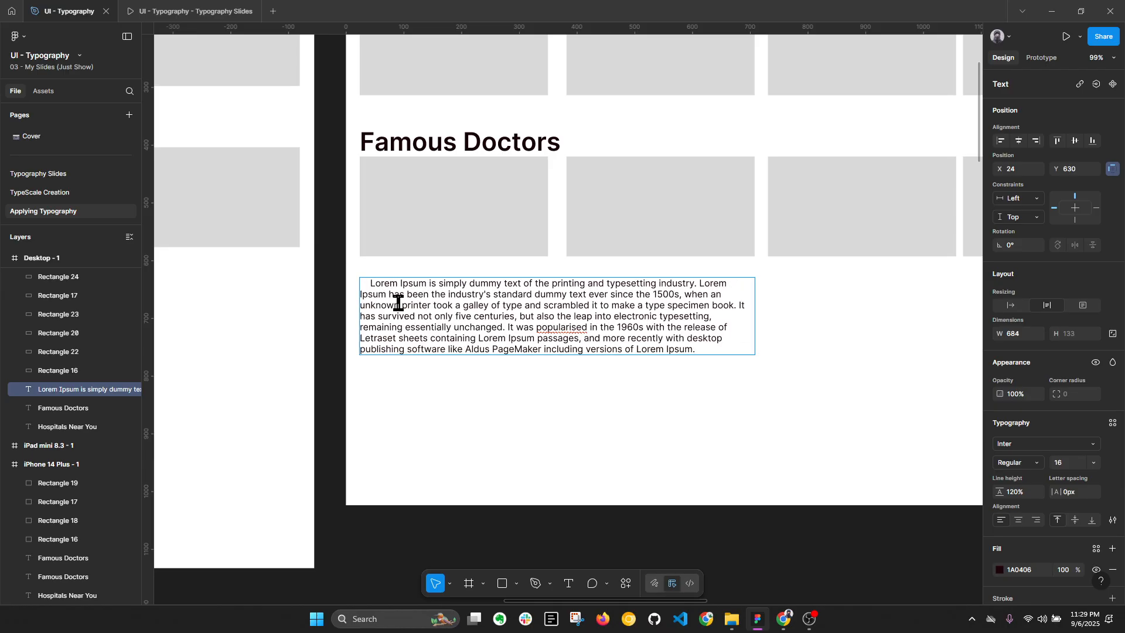
Step: Split the Lorem Ipsum text so that a second paragraph starts at "It has survived"
left_click(714, 317)
left_click(741, 306, "shift")
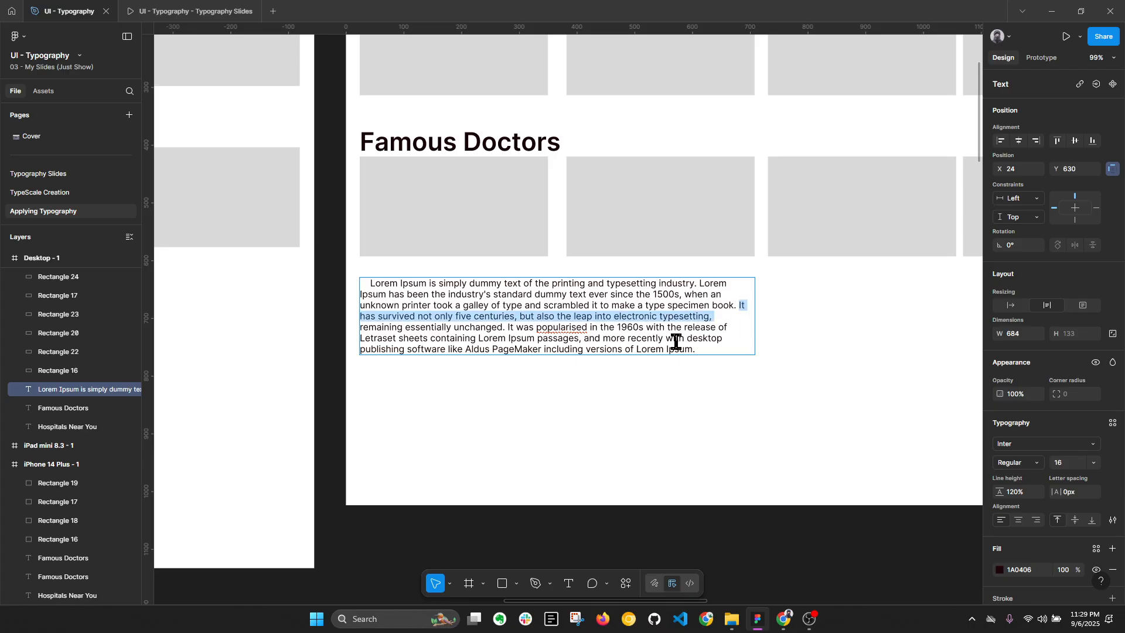
left_click(738, 305)
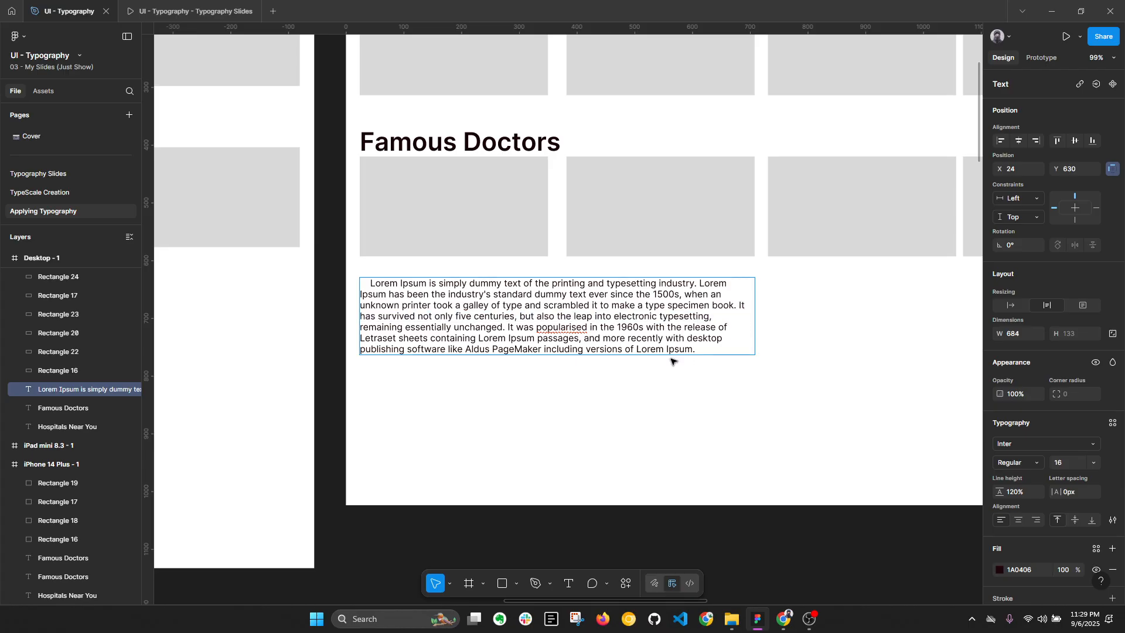
key("Return")
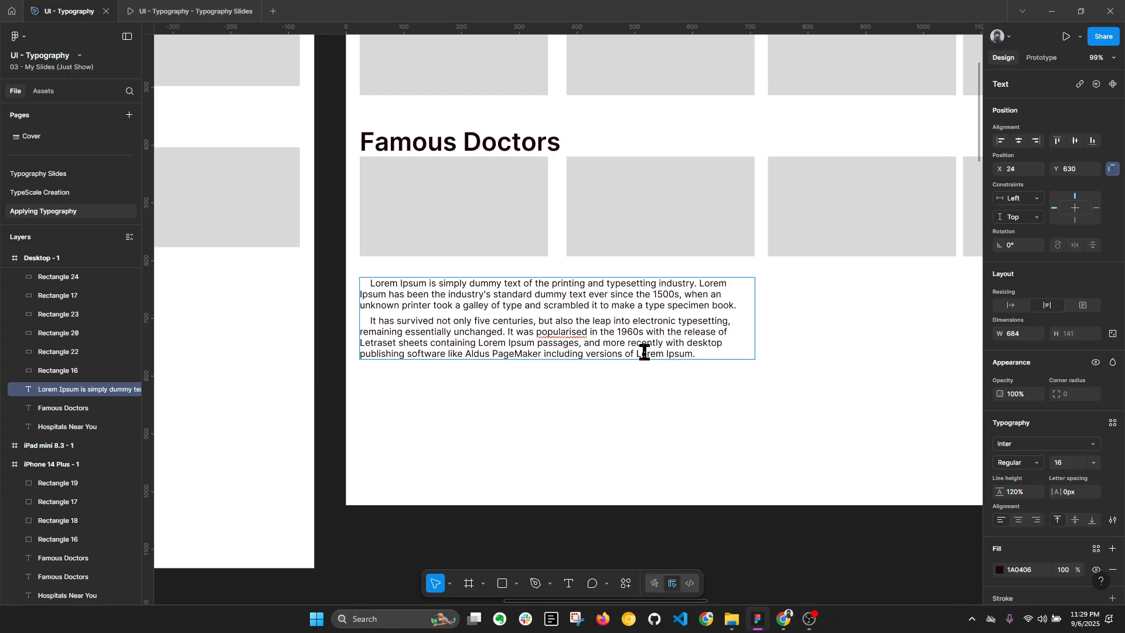
key("Escape")
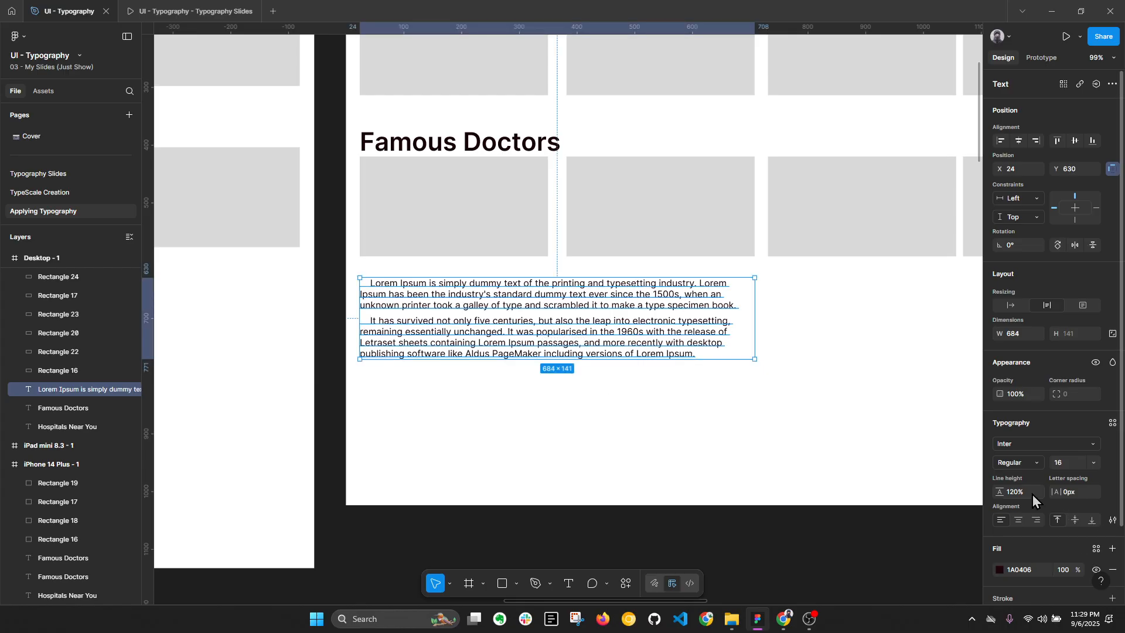
Step: Remove the indent and paragraph break before "It has survived", rejoining the Lorem Ipsum text into one paragraph
double_click(376, 321)
left_click(370, 321)
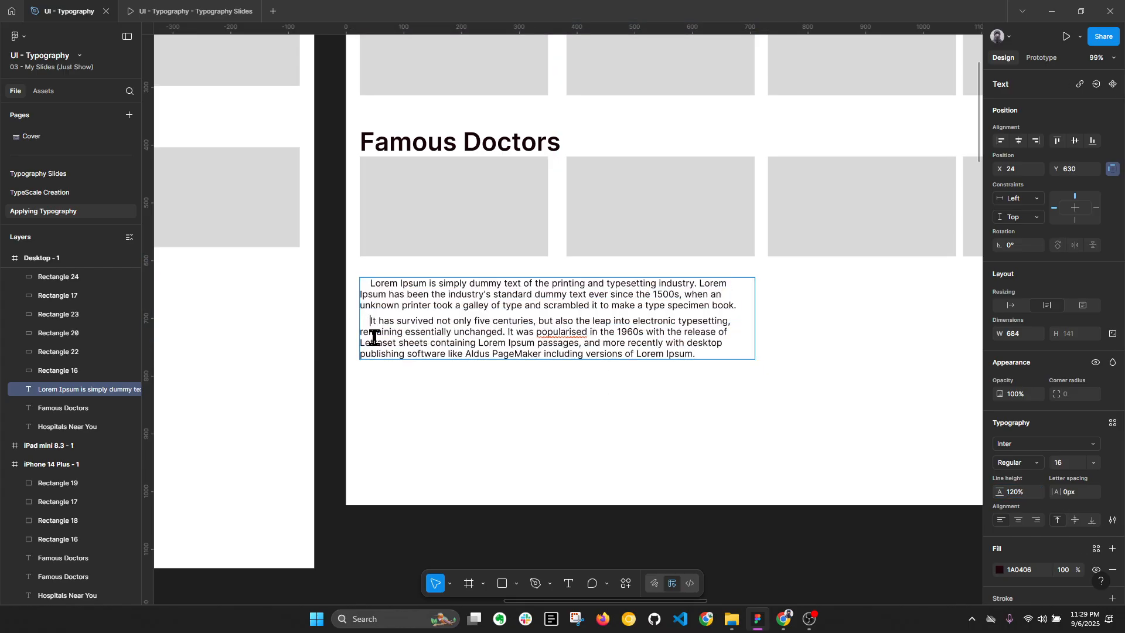
key("BackSpace")
key("BackSpace")
key("BackSpace")
key("BackSpace")
key("BackSpace")
key("Escape")
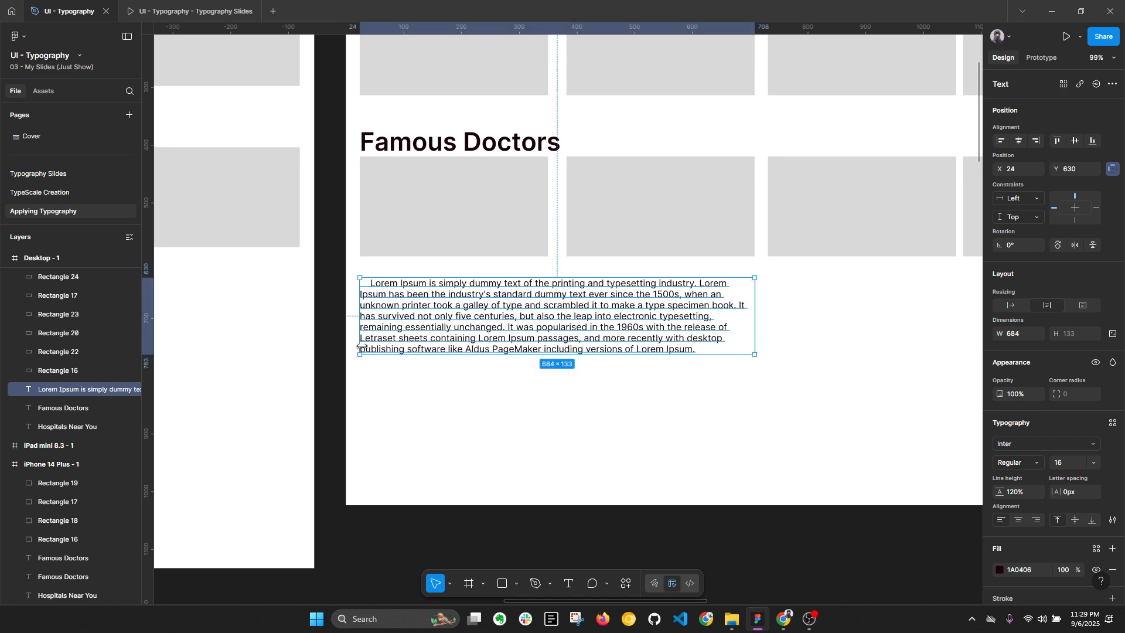
left_click(764, 336)
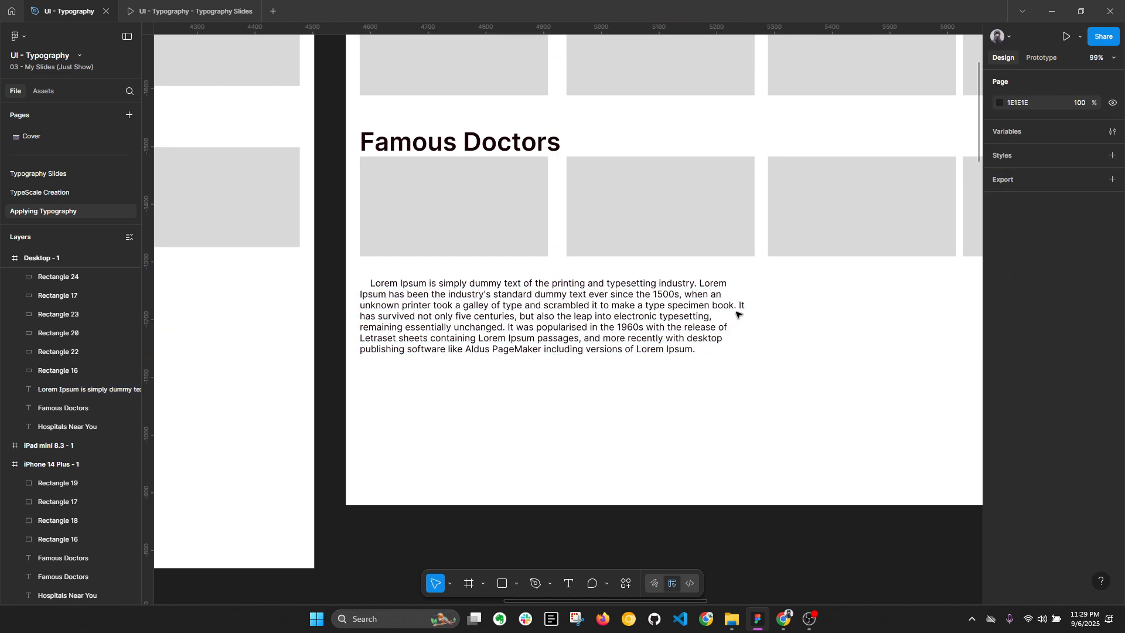
left_click(738, 306)
double_click(738, 306)
left_click(738, 306)
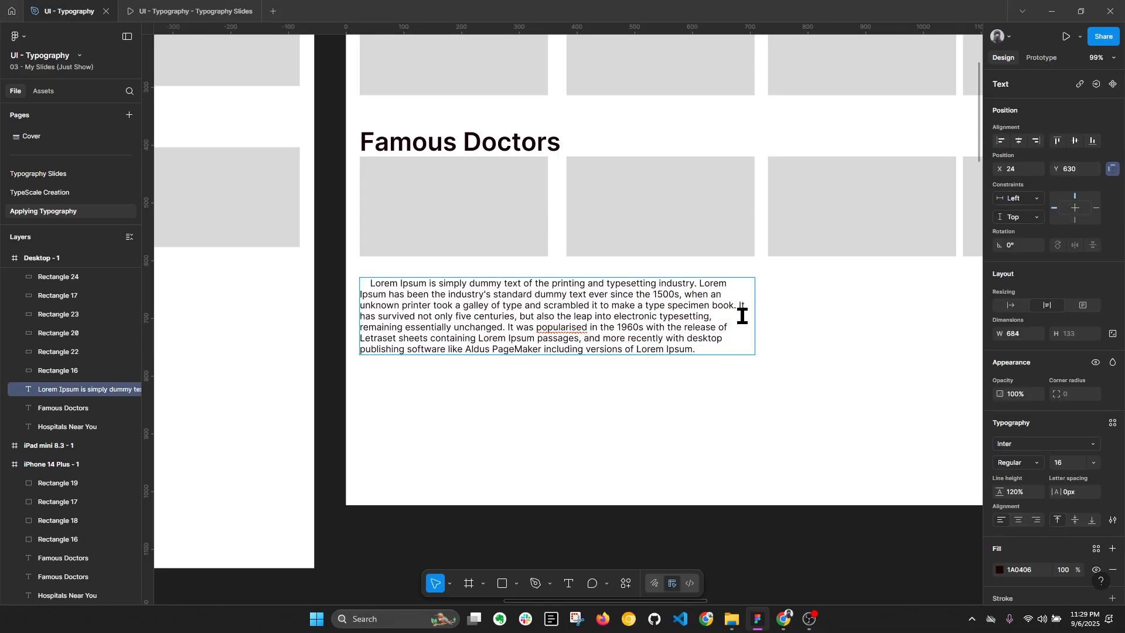
key("Escape")
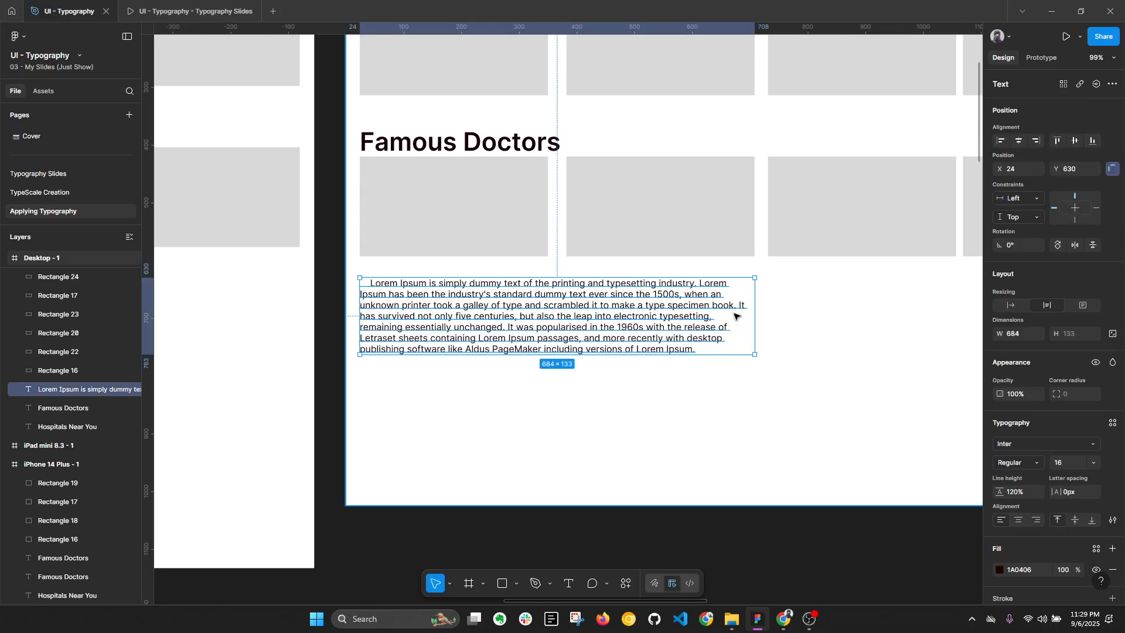
double_click(736, 309)
left_click(740, 307)
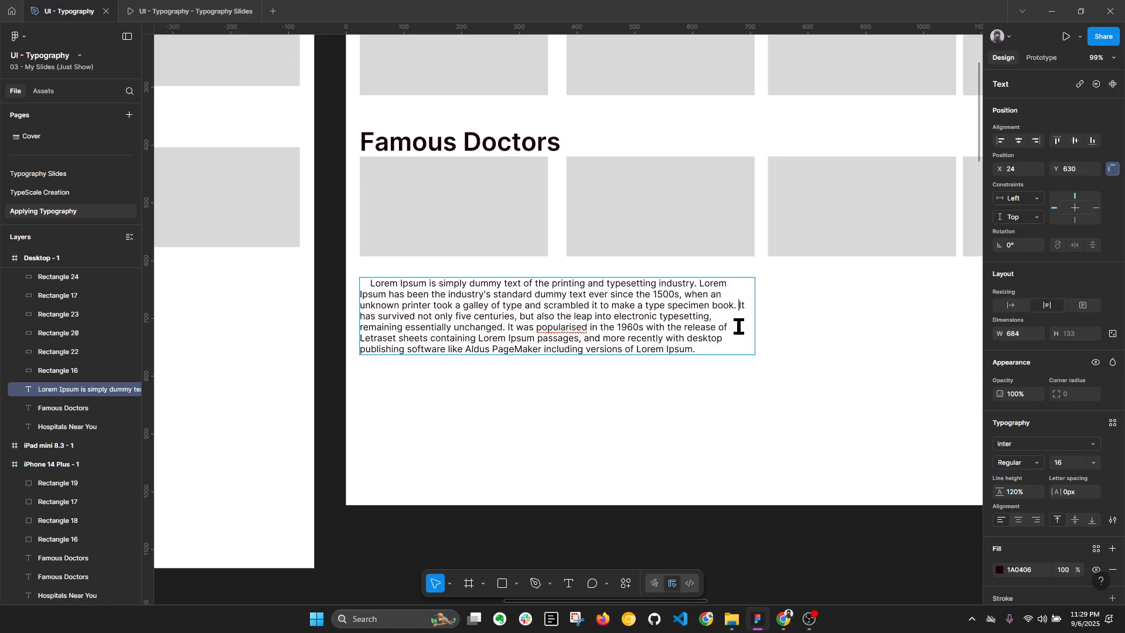
key("Escape")
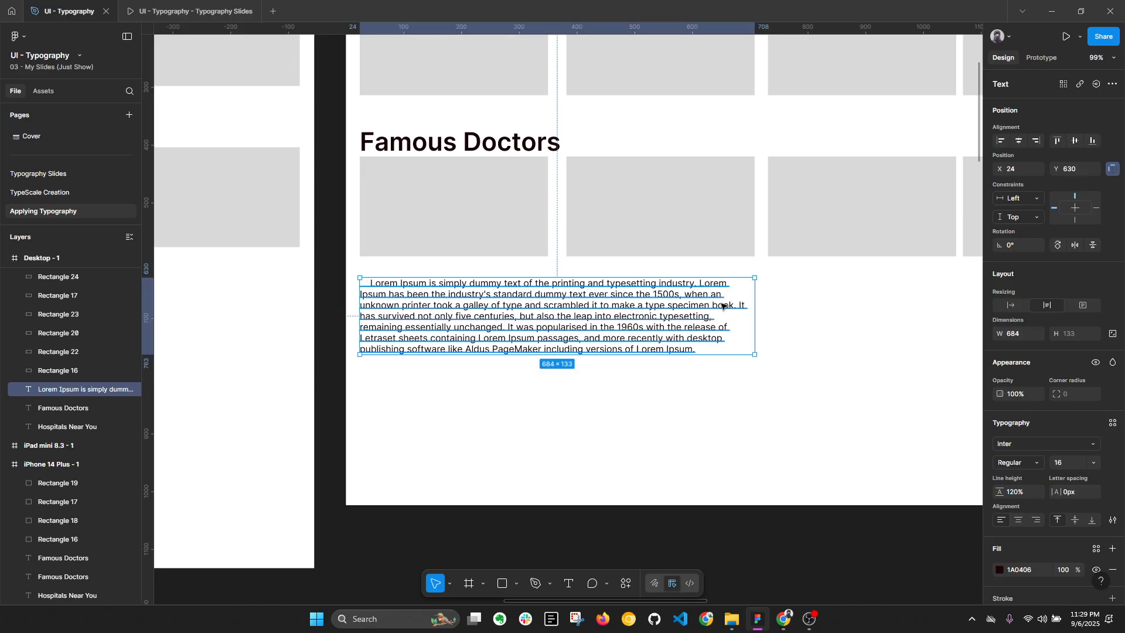
double_click(721, 316)
left_click(740, 309)
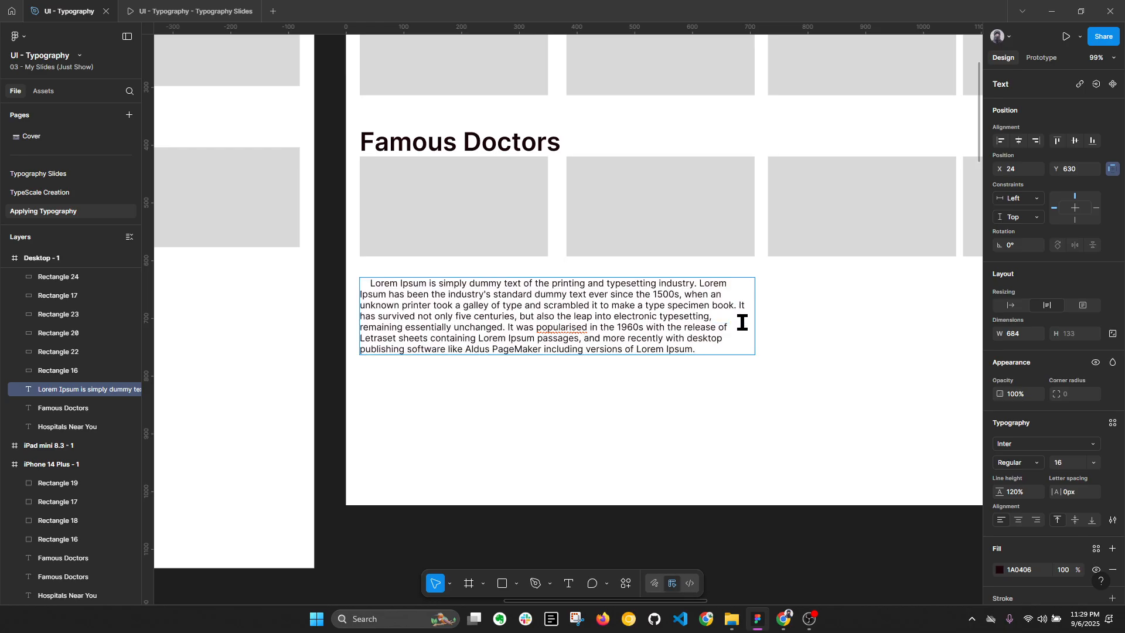
key("Escape")
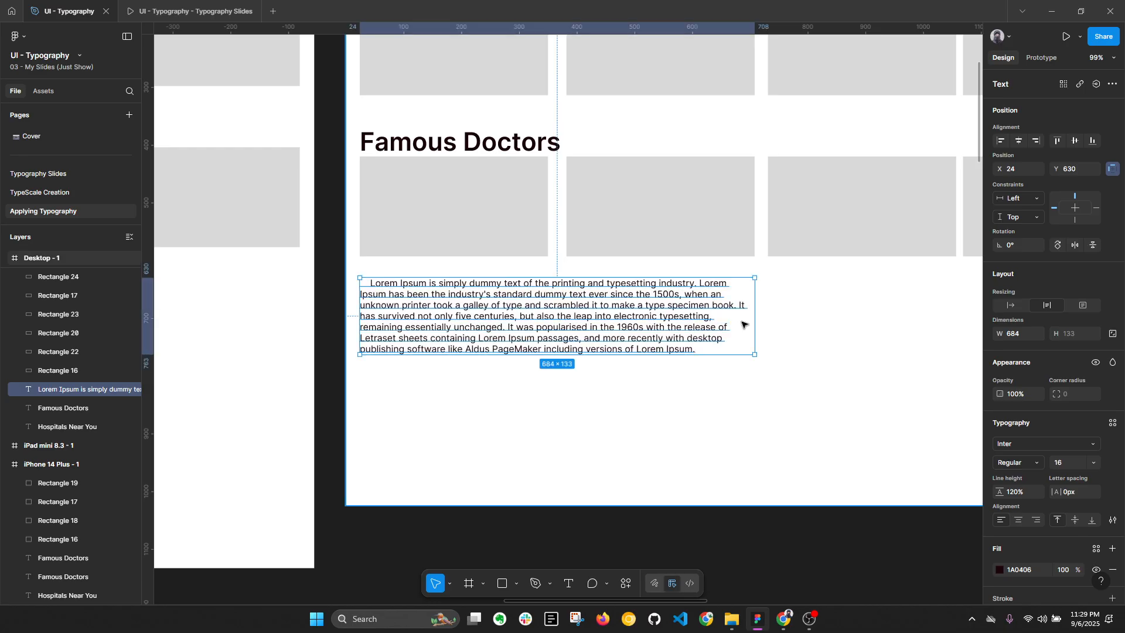
double_click(742, 324)
left_click(741, 308)
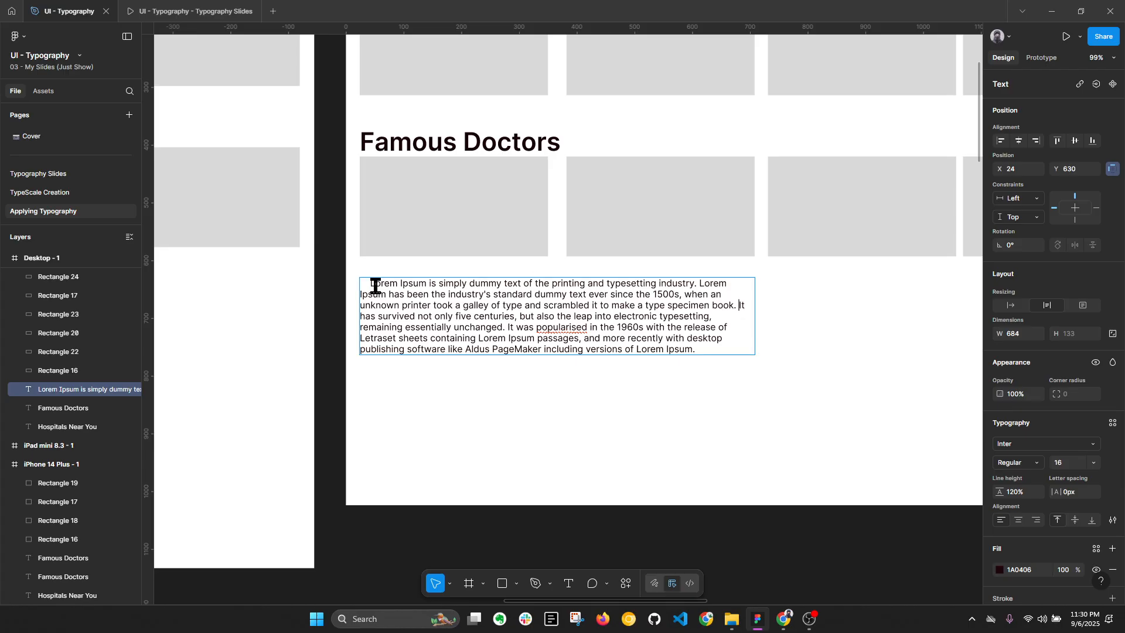
Step: Delete the leading spaces from the first line of the Lorem Ipsum text and collapse the layers
left_click_drag(371, 287, 359, 287)
key("BackSpace")
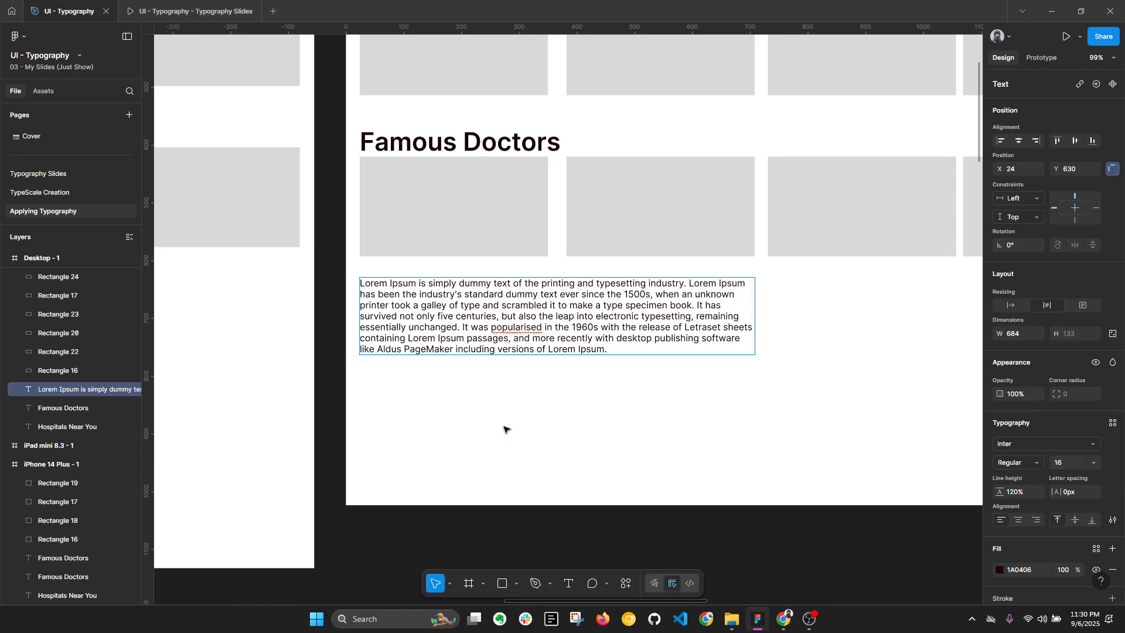
key("Escape")
key("alt+l")
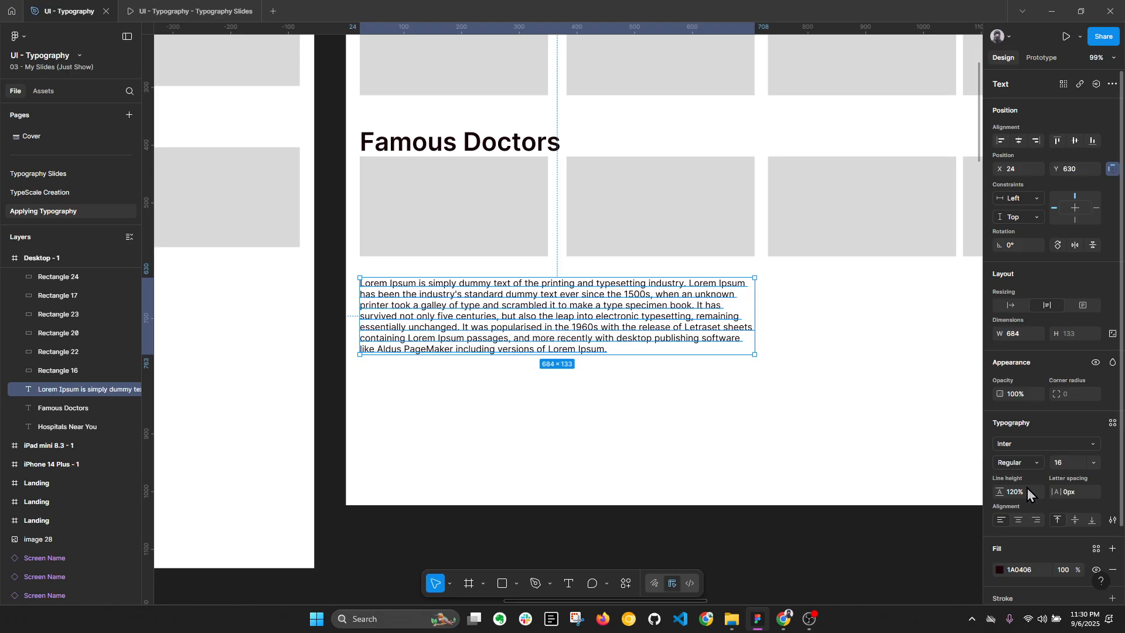
Step: Set the Lorem Ipsum text's line height to 20 and its paragraph spacing to 20
left_click(1112, 520)
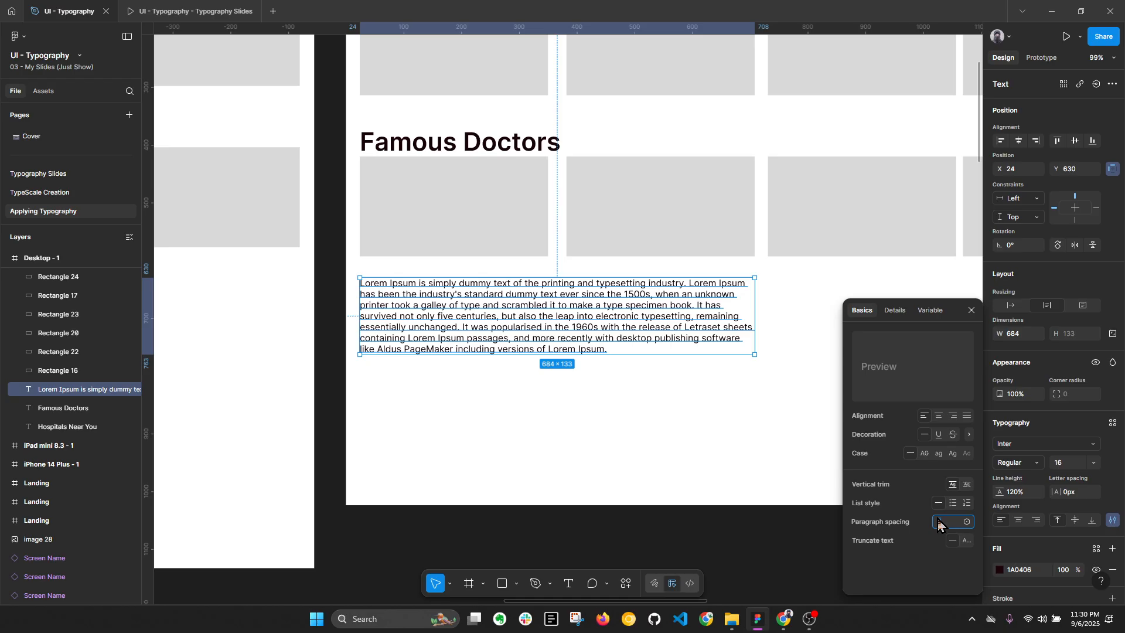
left_click(1026, 494)
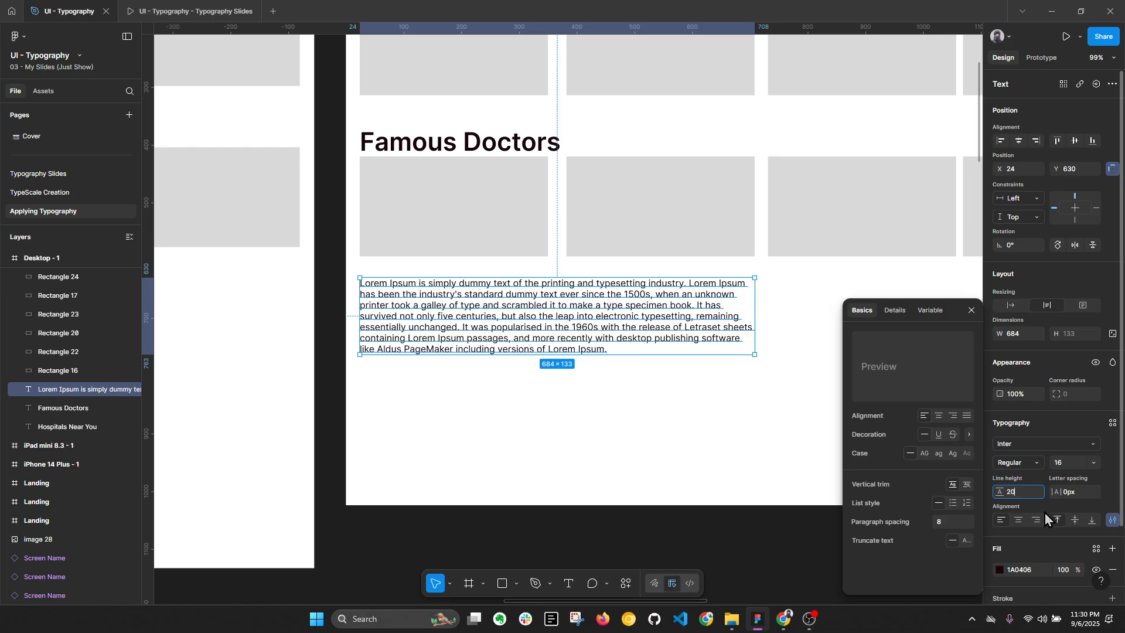
key("Return")
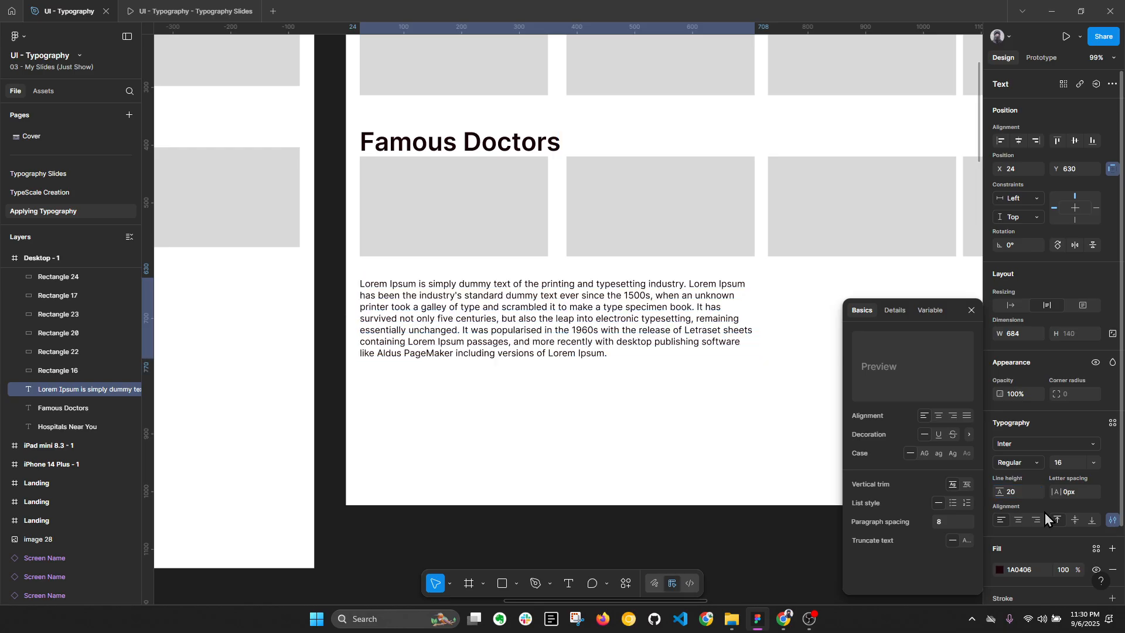
left_click(947, 520)
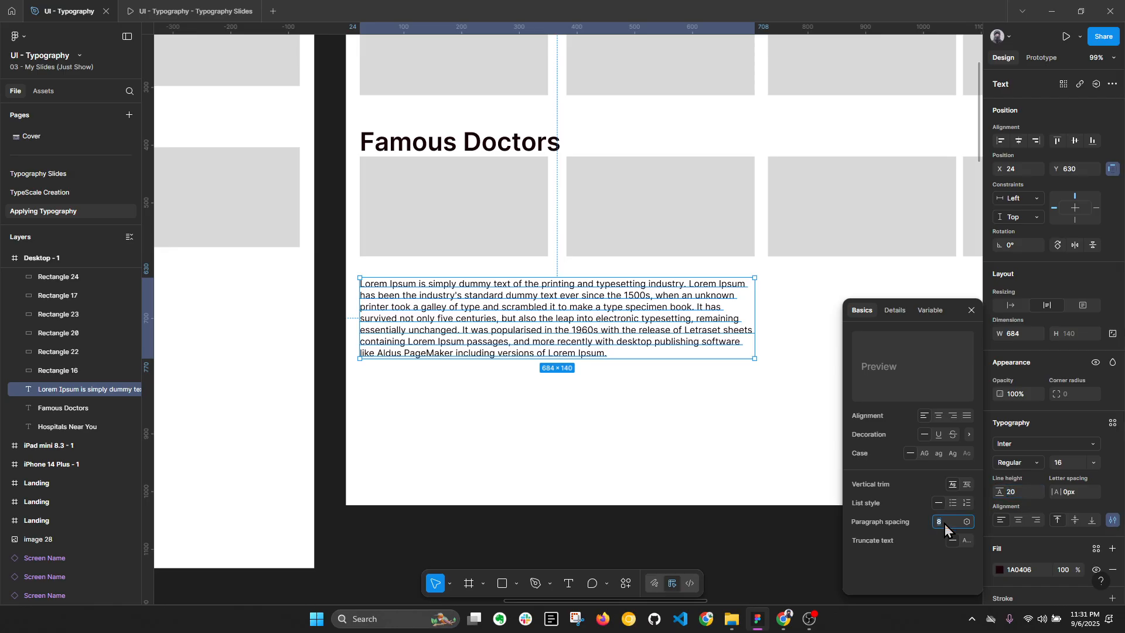
key("BackSpace")
key("Return")
Step: Break the Lorem Ipsum text before "It has survived" to form a second paragraph
double_click(640, 318)
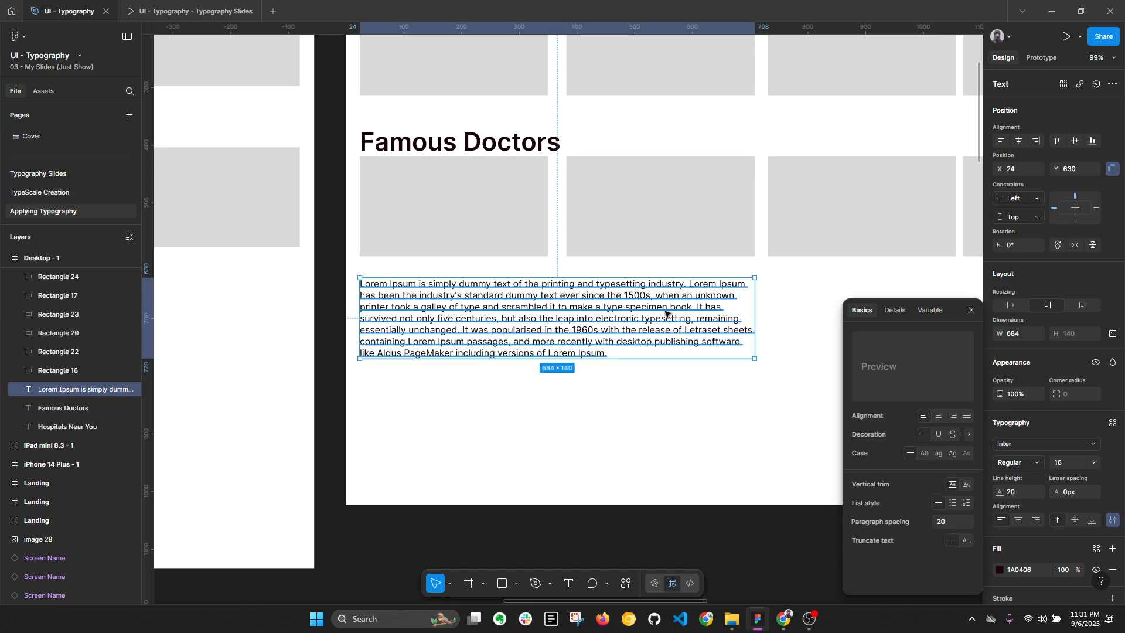
key("ctrl+a")
left_click(690, 311)
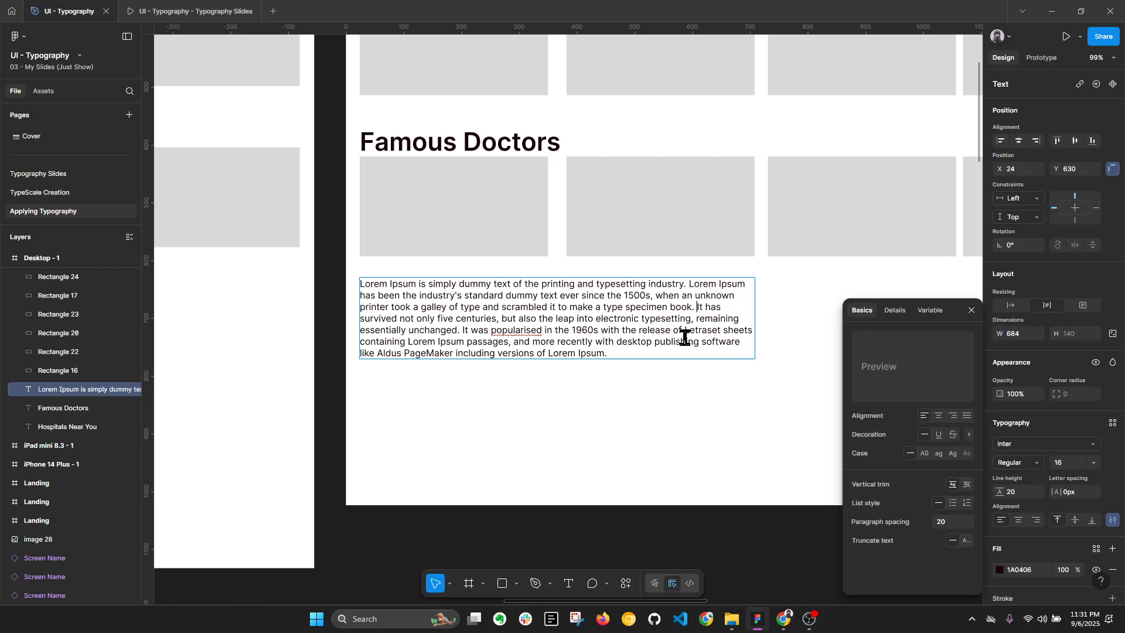
key("Return")
key("Escape")
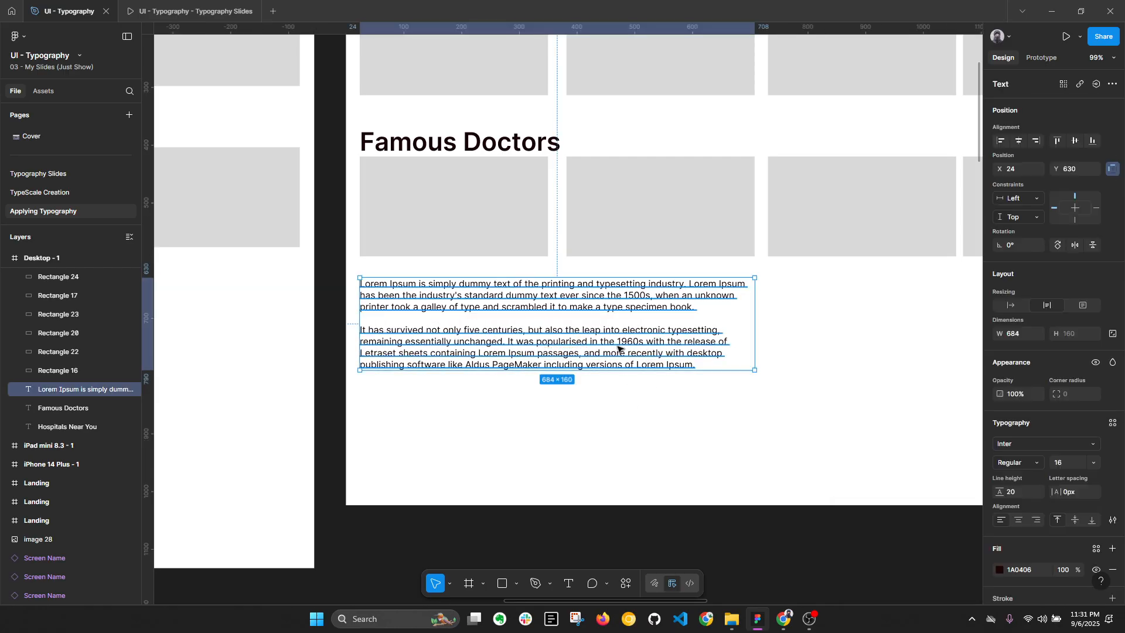
Step: Change the paragraph spacing of the Lorem Ipsum text to 16, matching its font size
left_click(1111, 520)
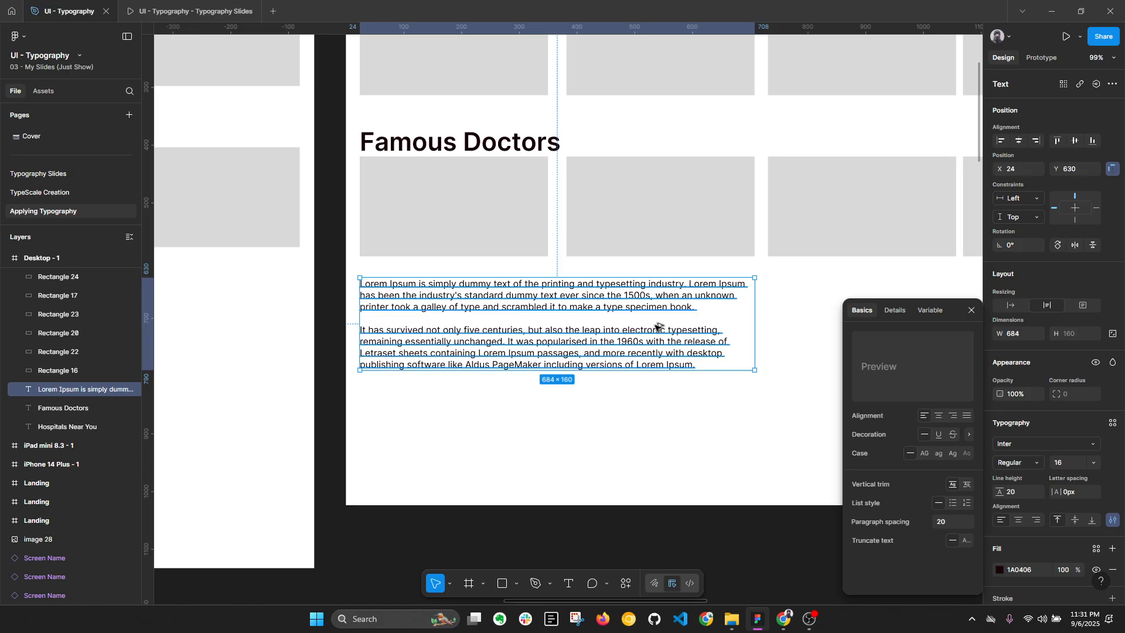
key("alt+l")
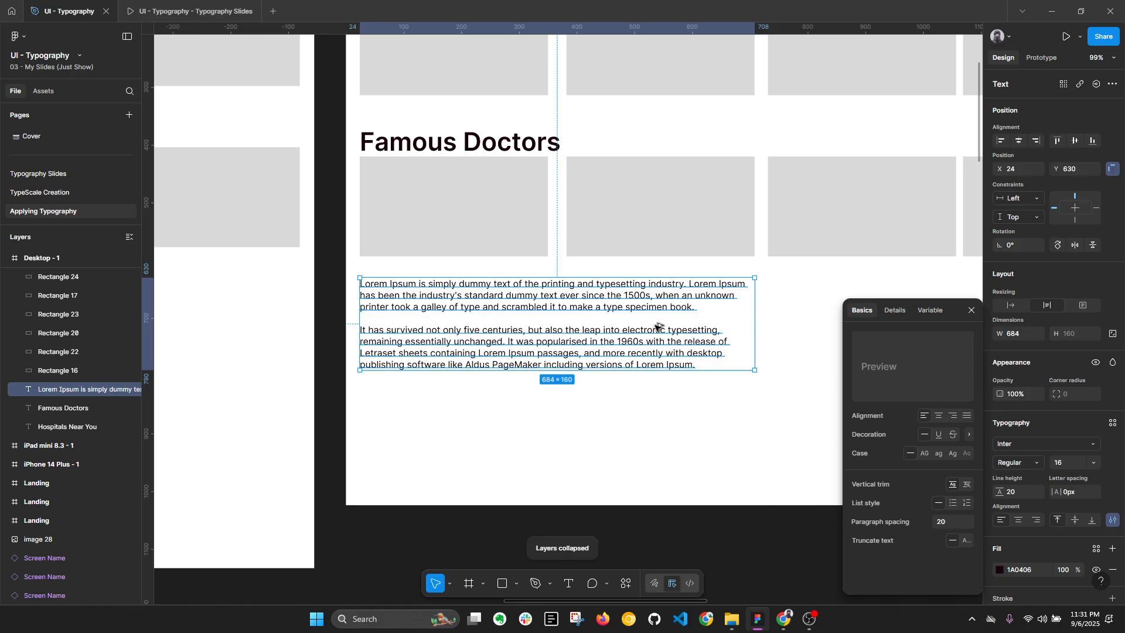
left_click(949, 521)
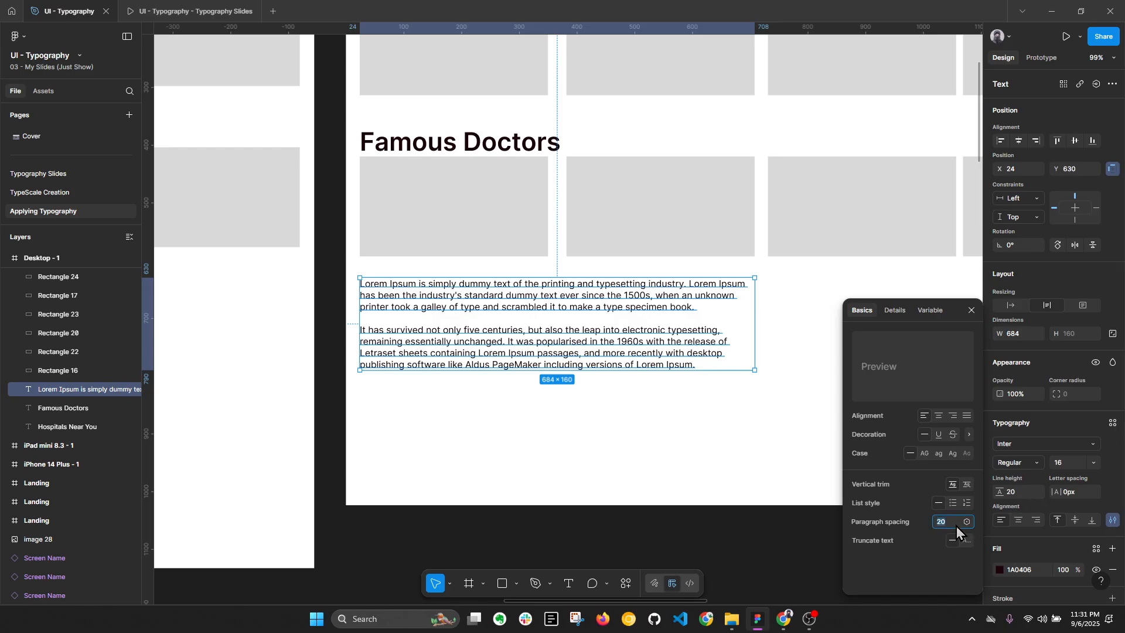
left_click(1062, 463)
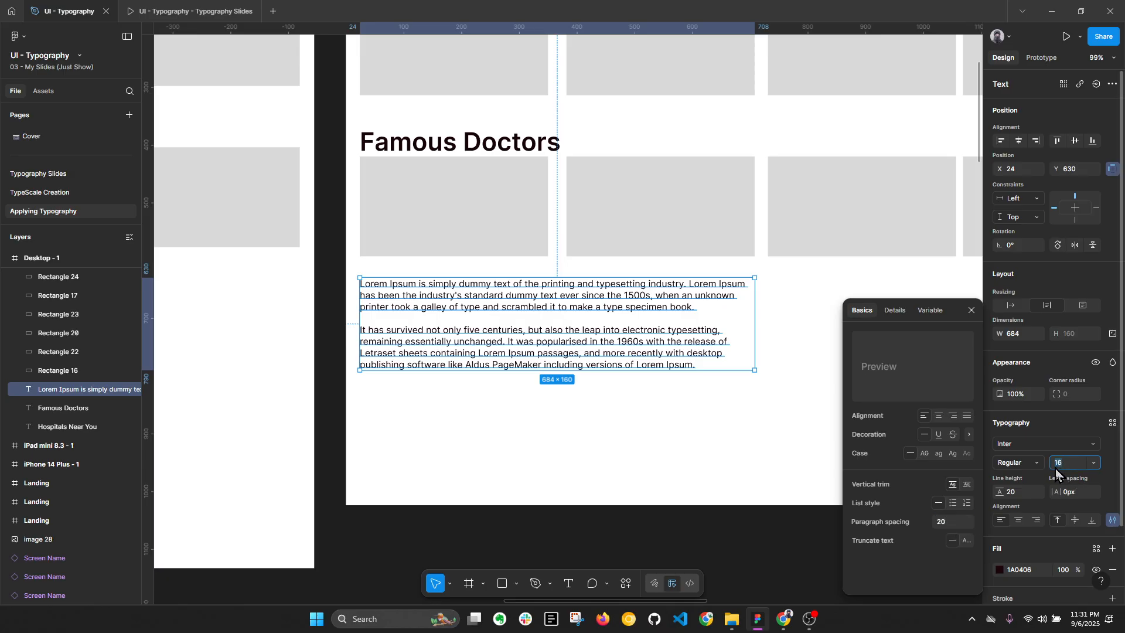
left_click(945, 521)
type("16")
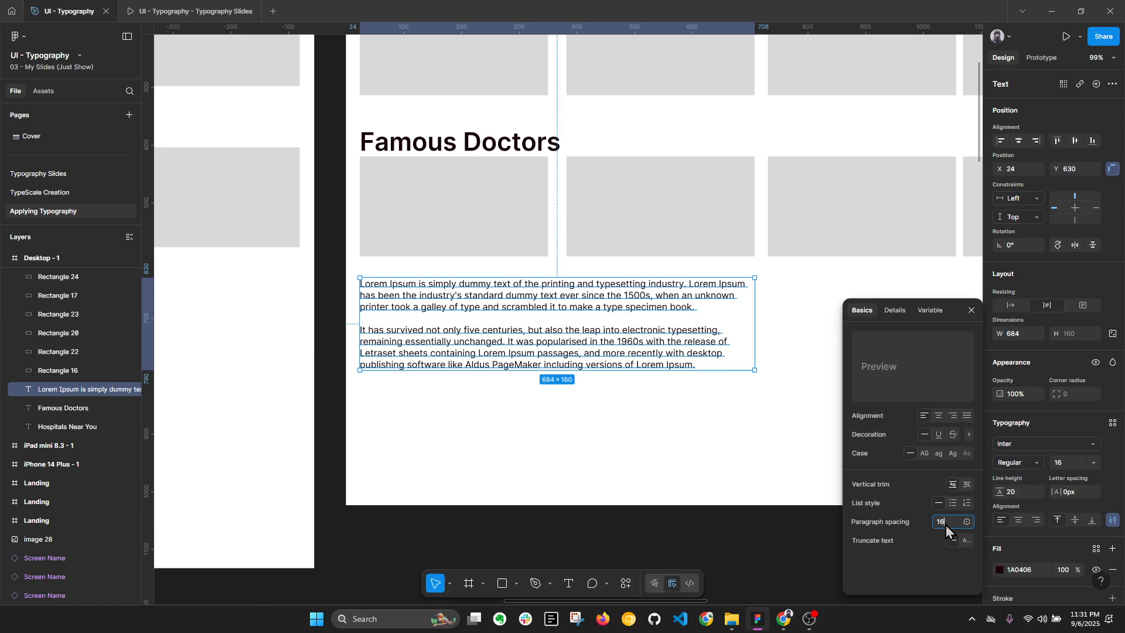
key("Return")
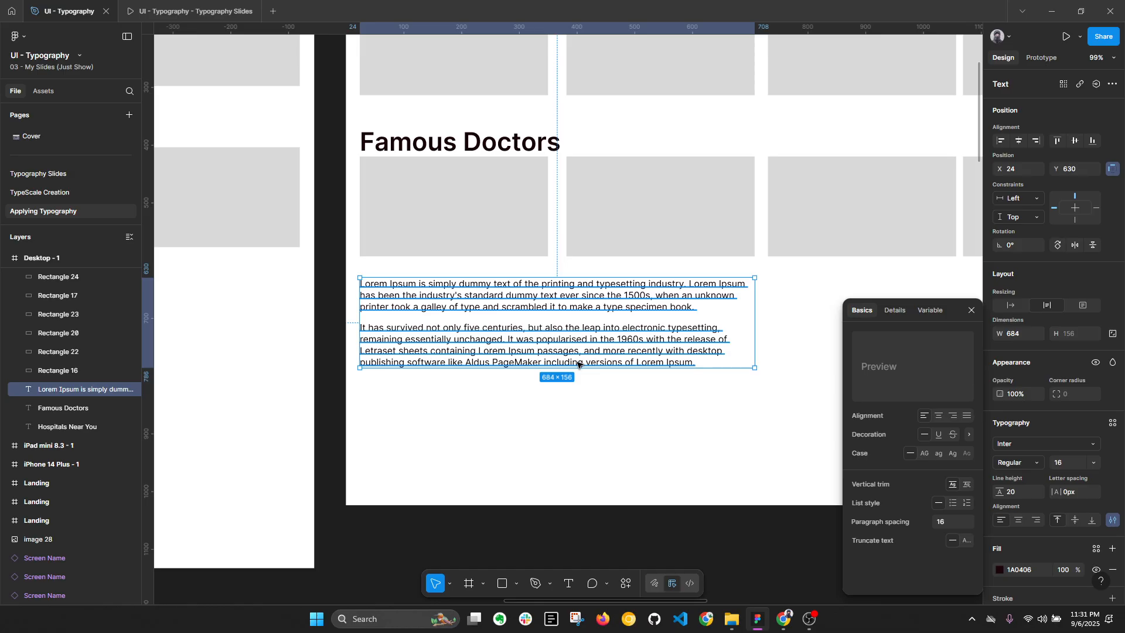
key("alt+l")
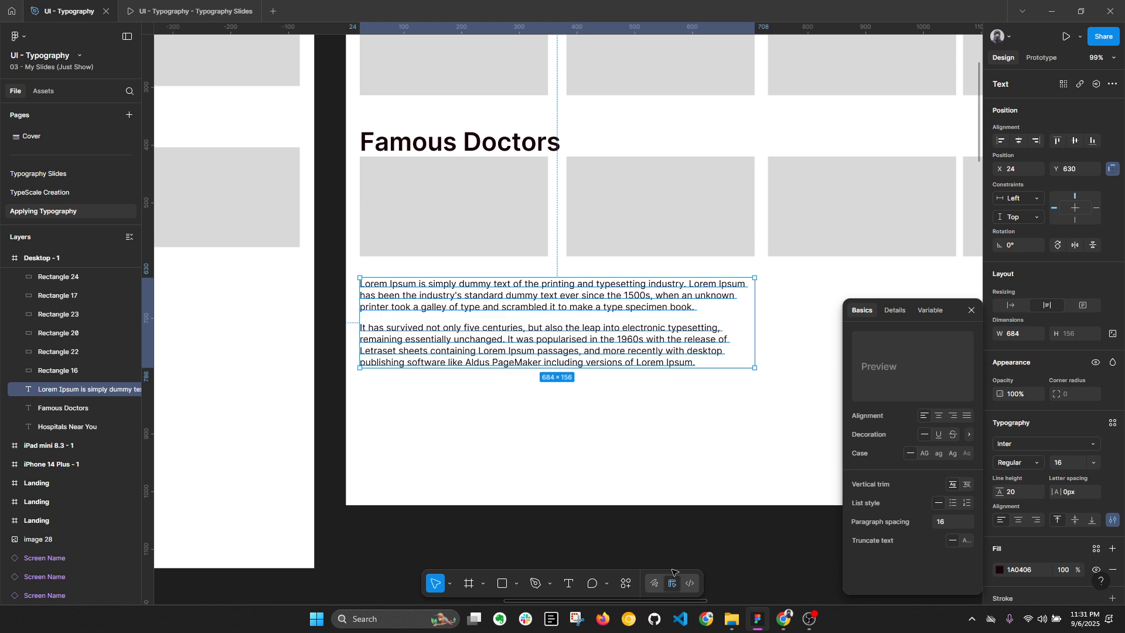
Step: Switch to Chrome, search for "medium" in a new browser tab and open the Medium home page
left_click(784, 619)
left_click(1004, 12)
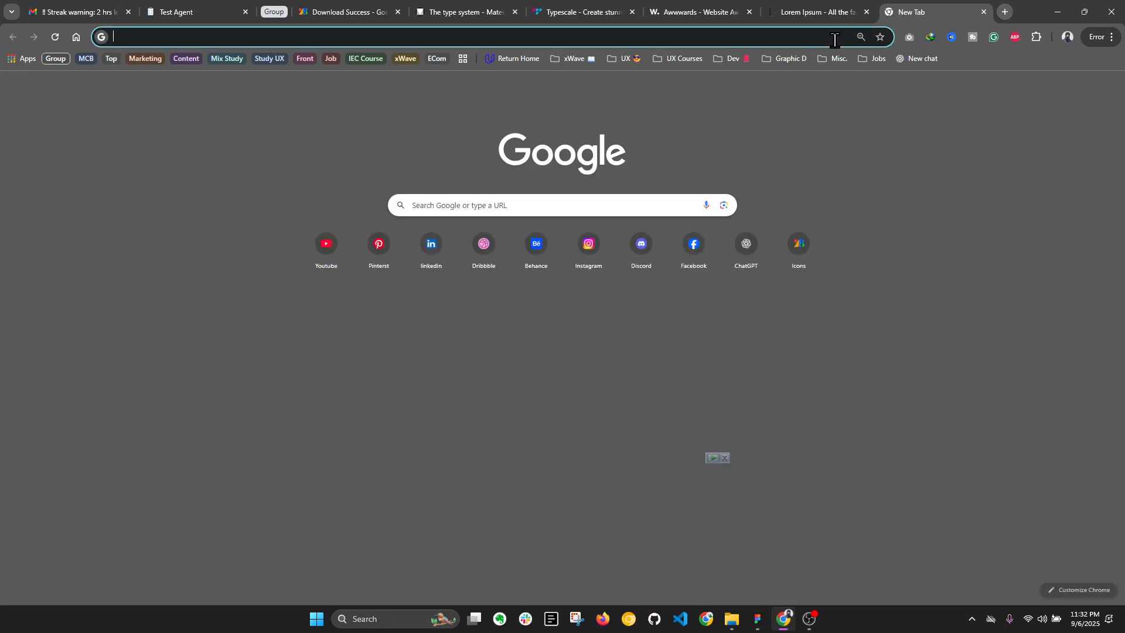
left_click(829, 37)
type("medium")
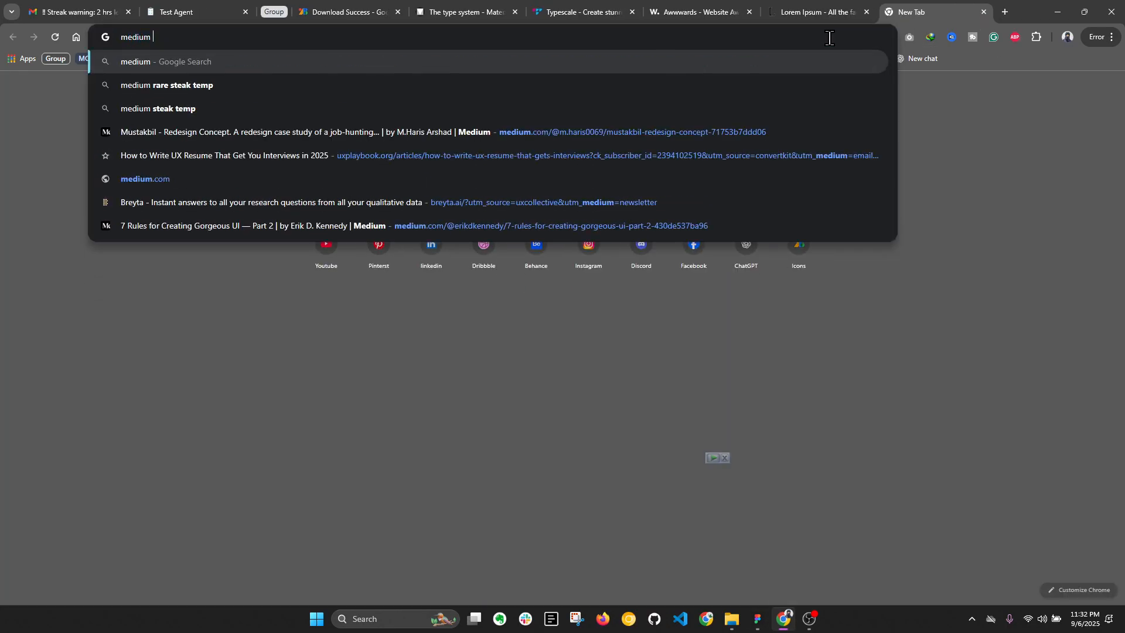
key("Return")
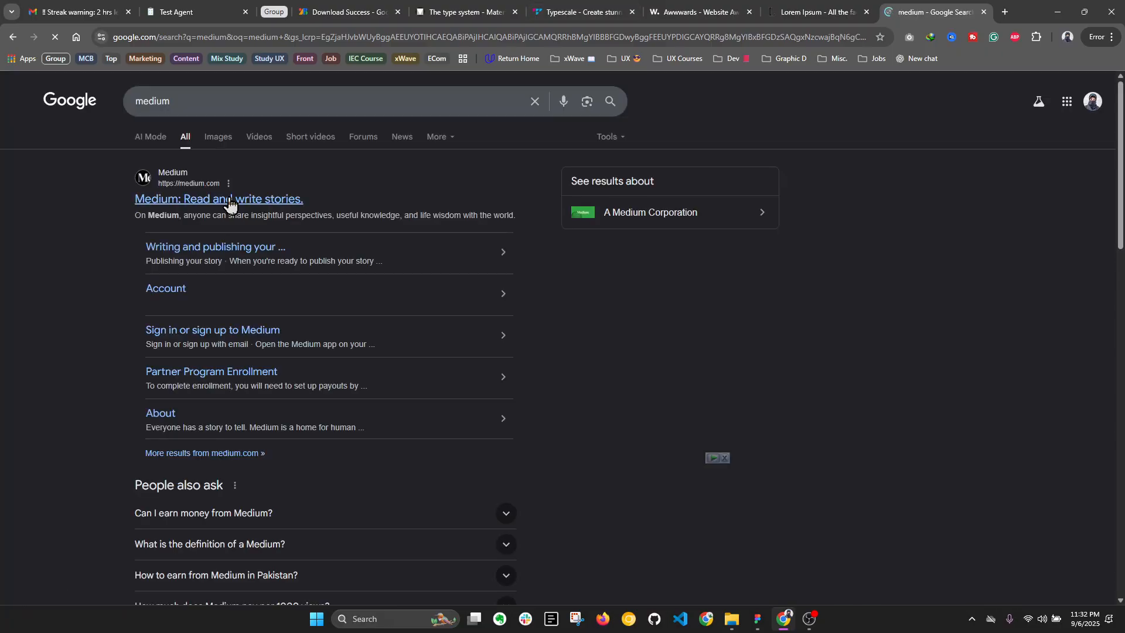
left_click(401, 267)
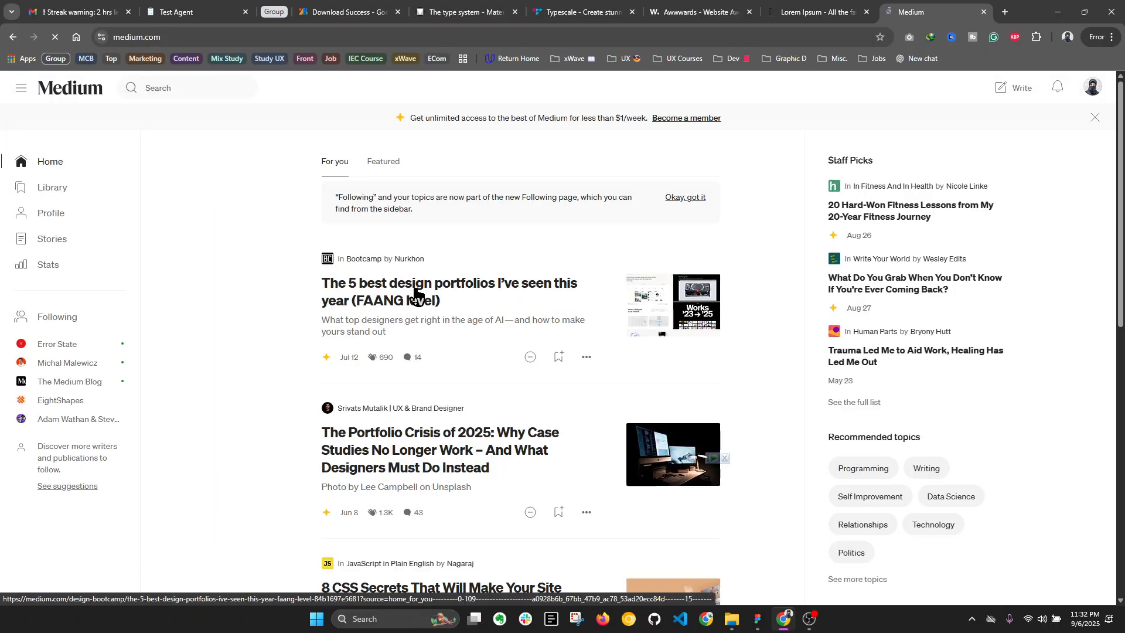
Step: Open the article "The 5 best design portfolios I've seen this year (FAANG level)" and examine its text and paragraph formatting
left_click(410, 289)
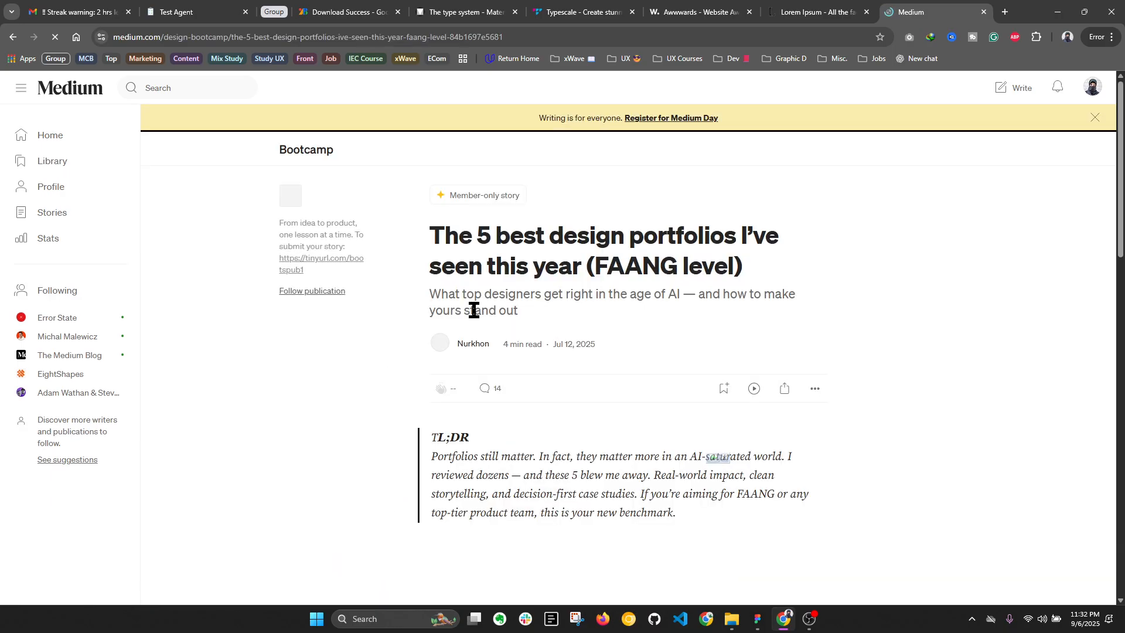
scroll(475, 317, "down", 10)
scroll(487, 330, "down", 4)
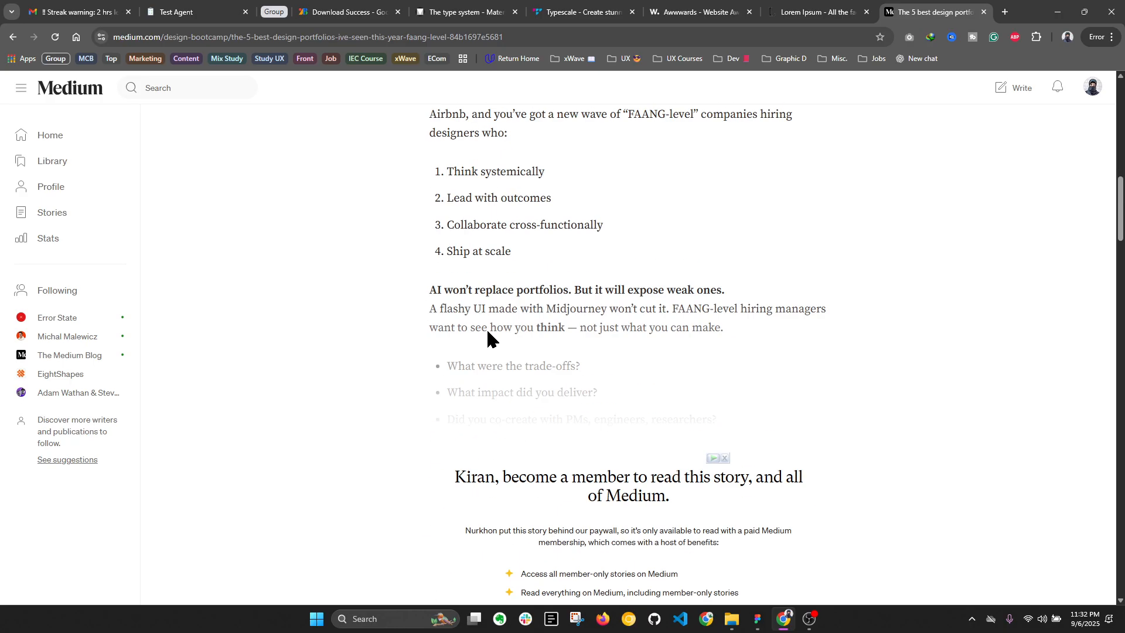
Step: Examine the spacing around the numbered list and the neighbouring paragraphs in the FAANG section of the Medium article
scroll(480, 304, "up", 2)
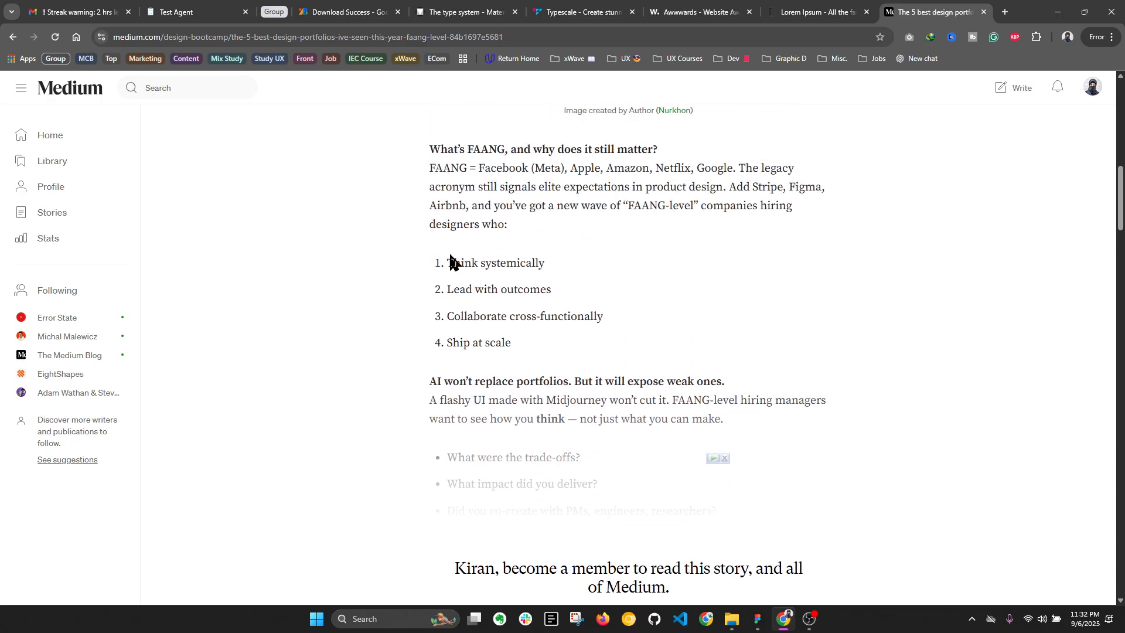
left_click_drag(451, 255, 446, 236)
left_click(490, 243)
scroll(455, 249, "down", 5)
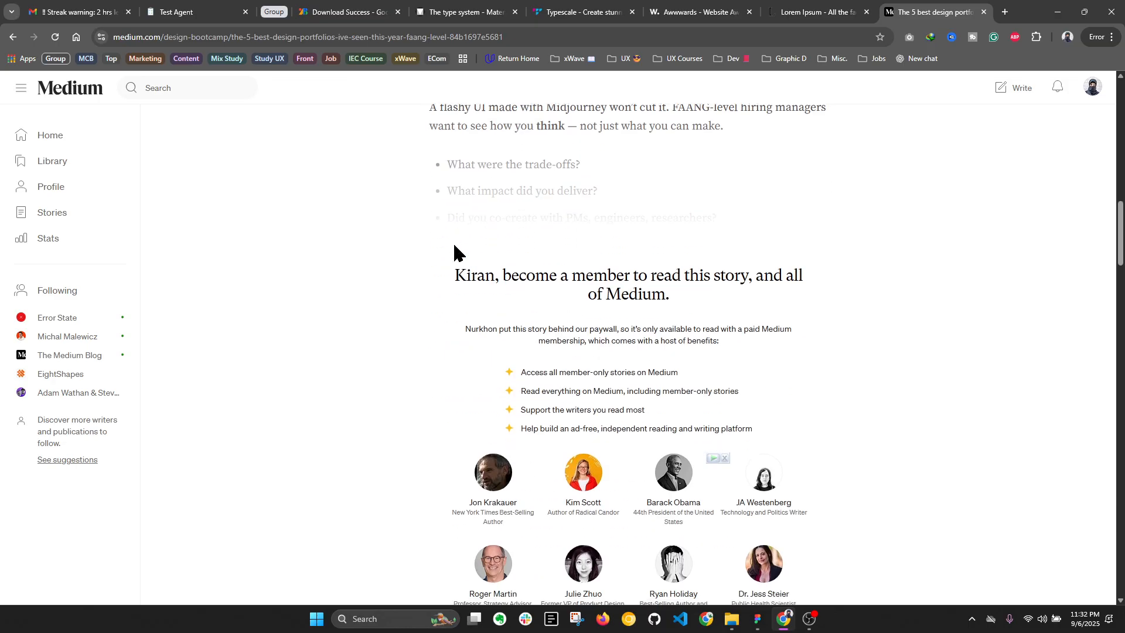
scroll(452, 251, "up", 5)
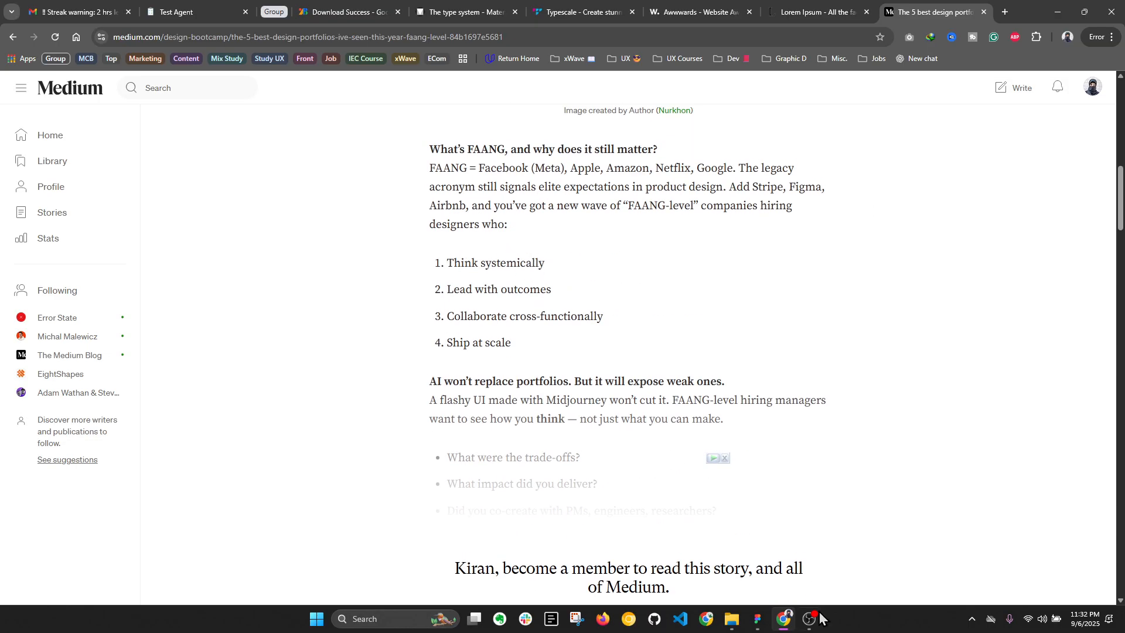
Step: Switch back to Figma, view the canvas at 100%, and set the Lorem Ipsum text's paragraph spacing to 20
left_click(758, 618)
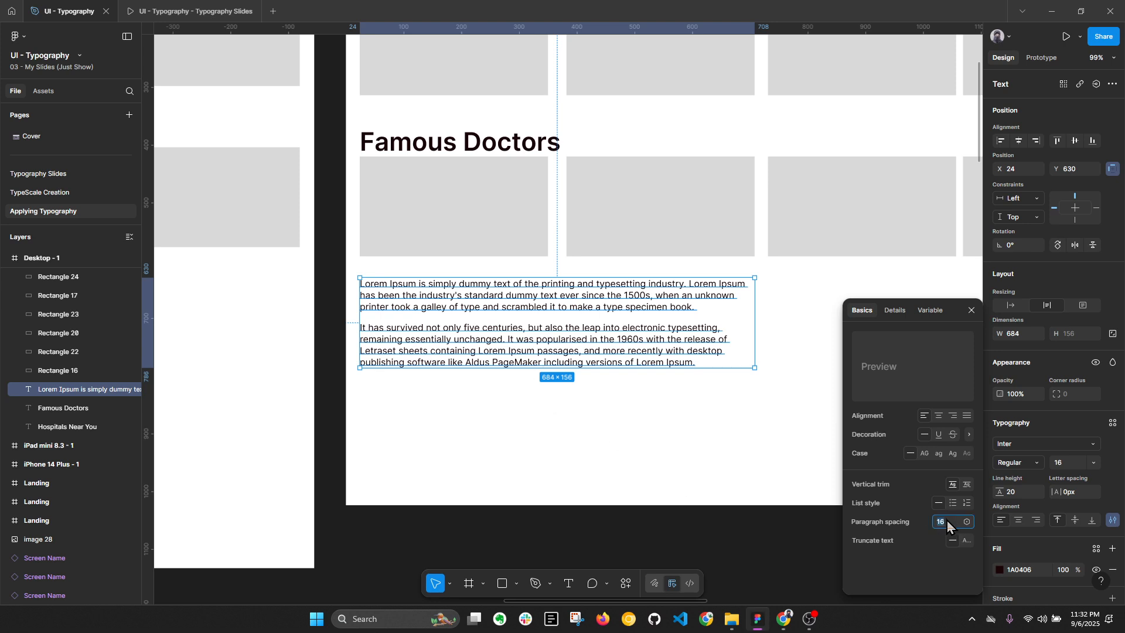
left_click(1090, 57)
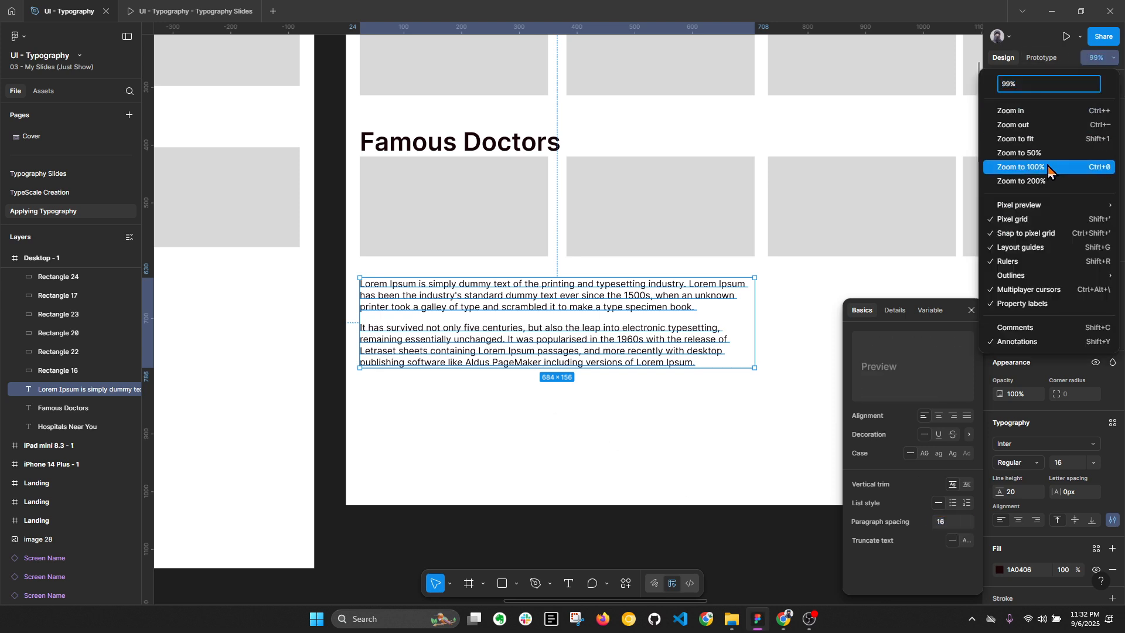
left_click(1024, 168)
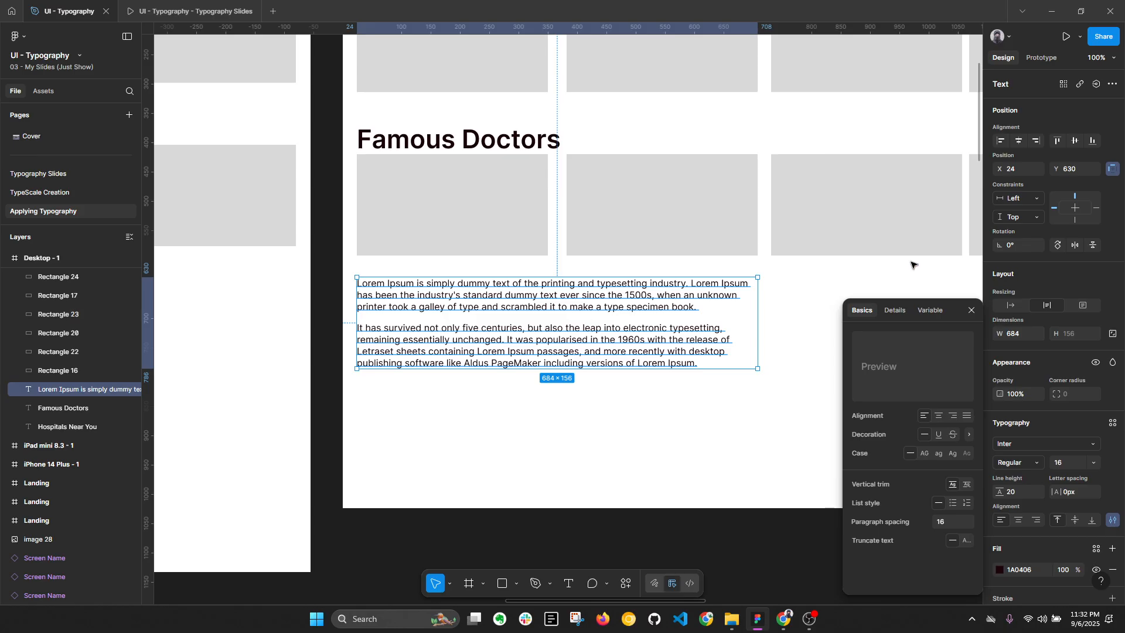
left_click(943, 521)
left_click_drag(935, 521, 937, 521)
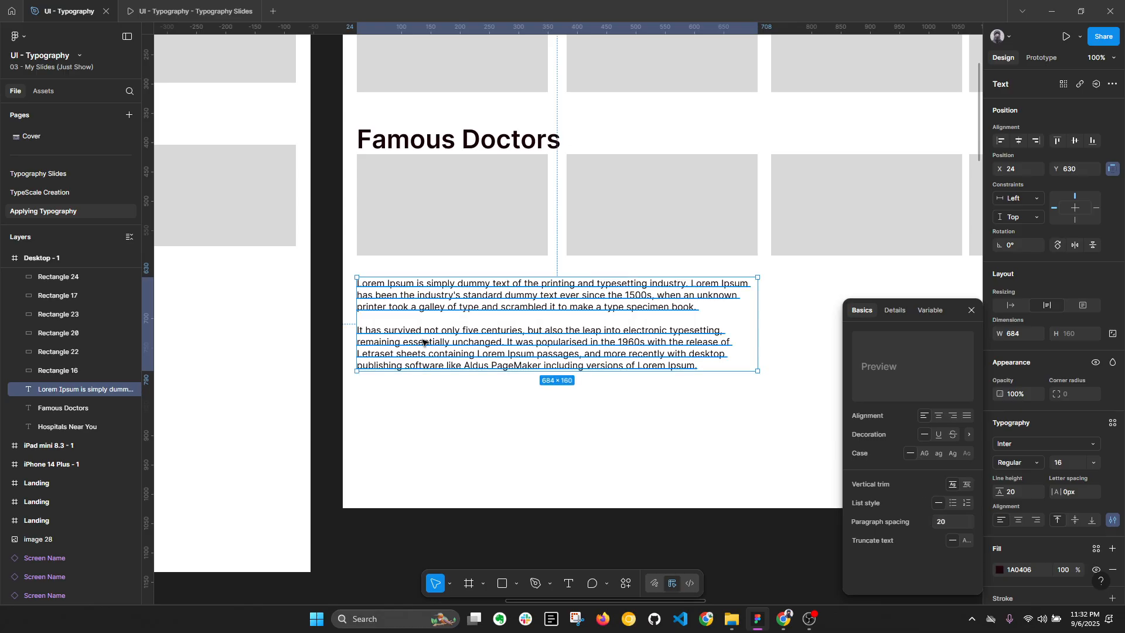
Step: Try a paragraph spacing of 12 on the Lorem Ipsum text and undo the change
key("alt+l")
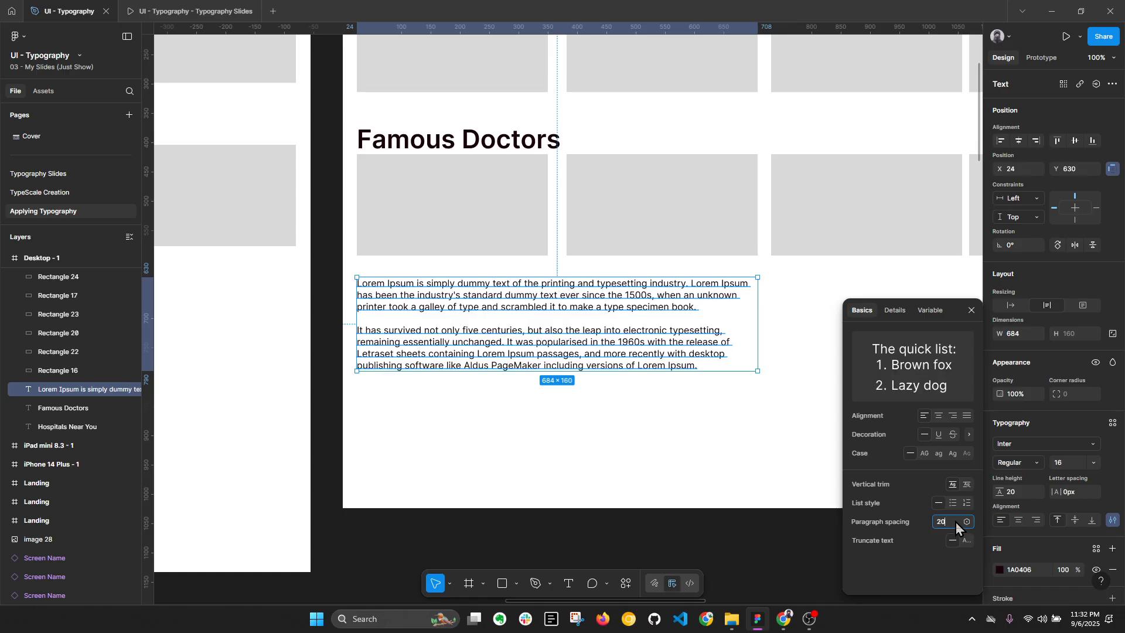
type("12")
key("Return")
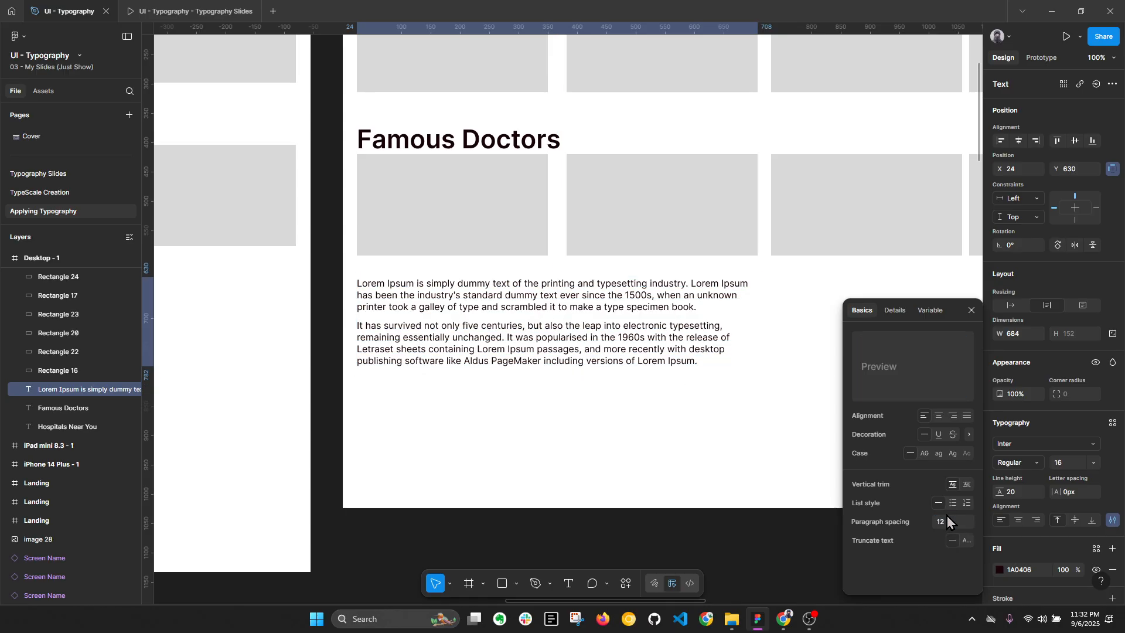
left_click(669, 423)
key("ctrl+z")
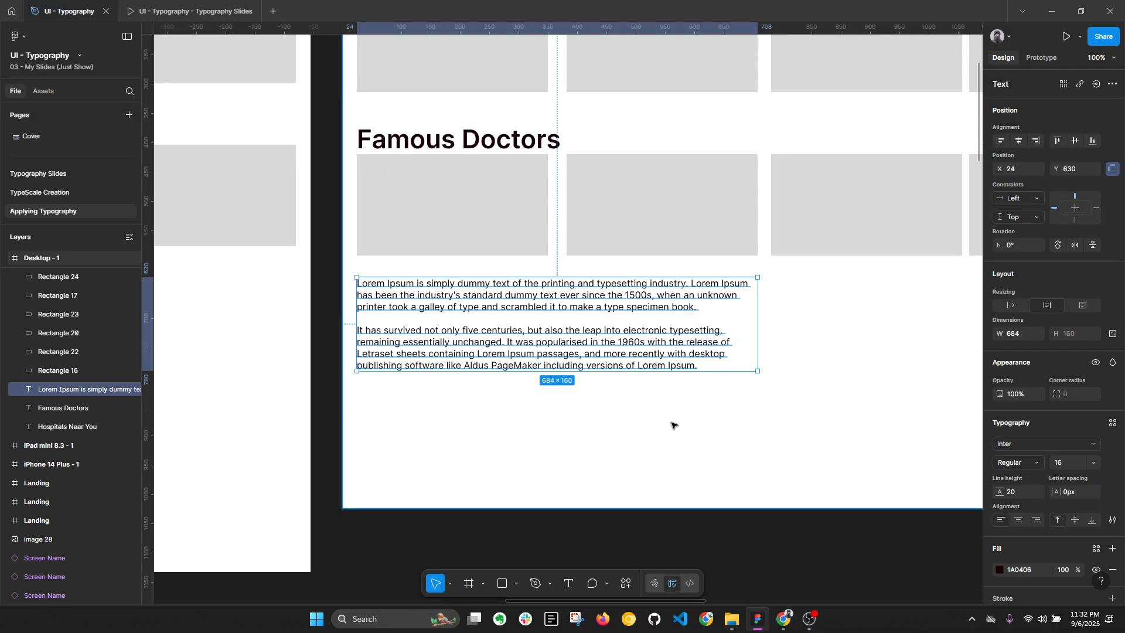
Step: Set the Lorem Ipsum text's paragraph spacing to 24 and deselect the text
key("alt+l")
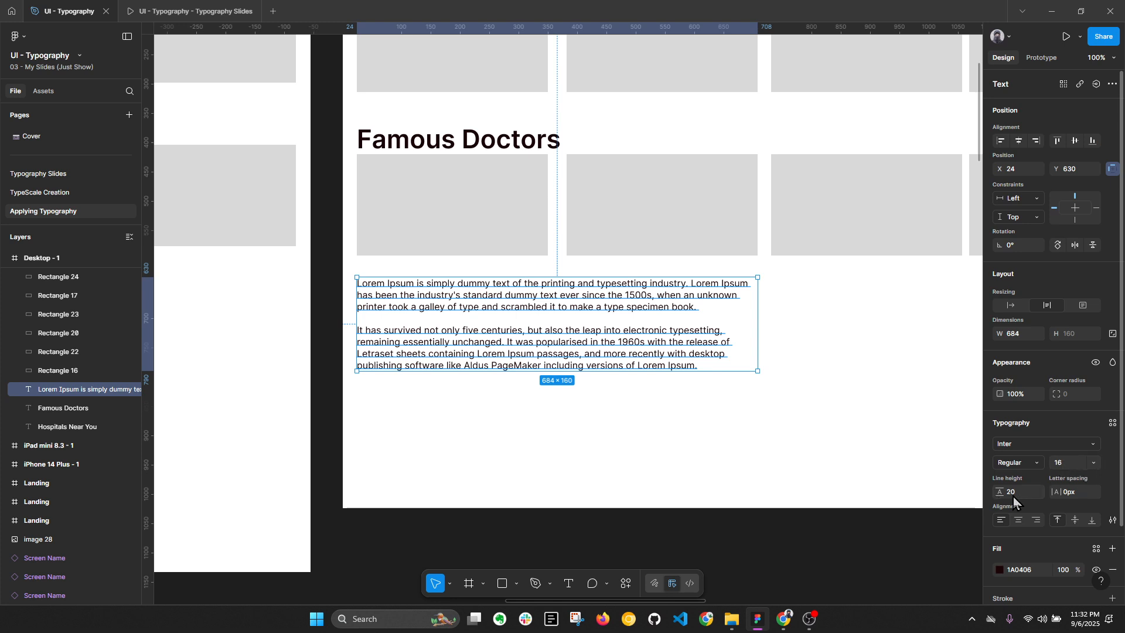
left_click(1112, 520)
left_click(954, 520)
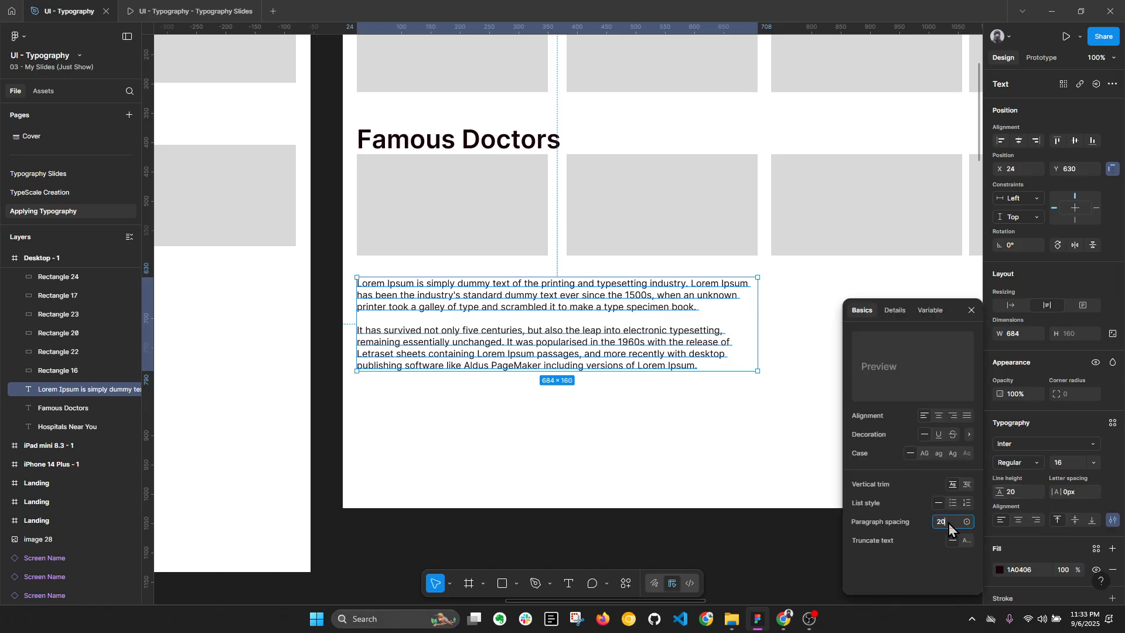
key("Return")
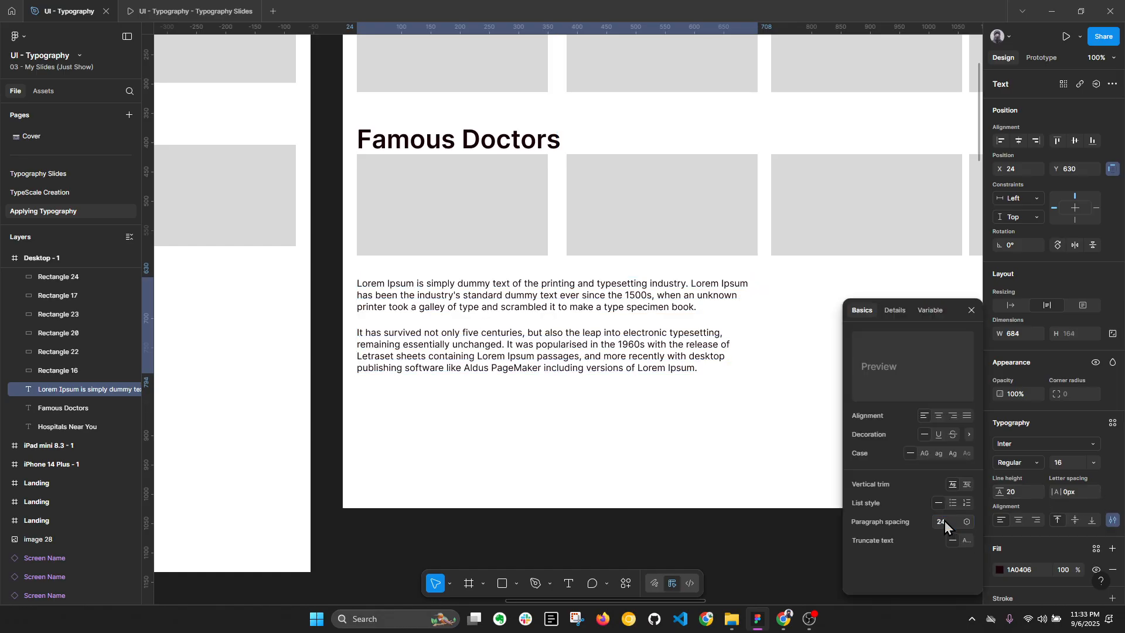
left_click(663, 443)
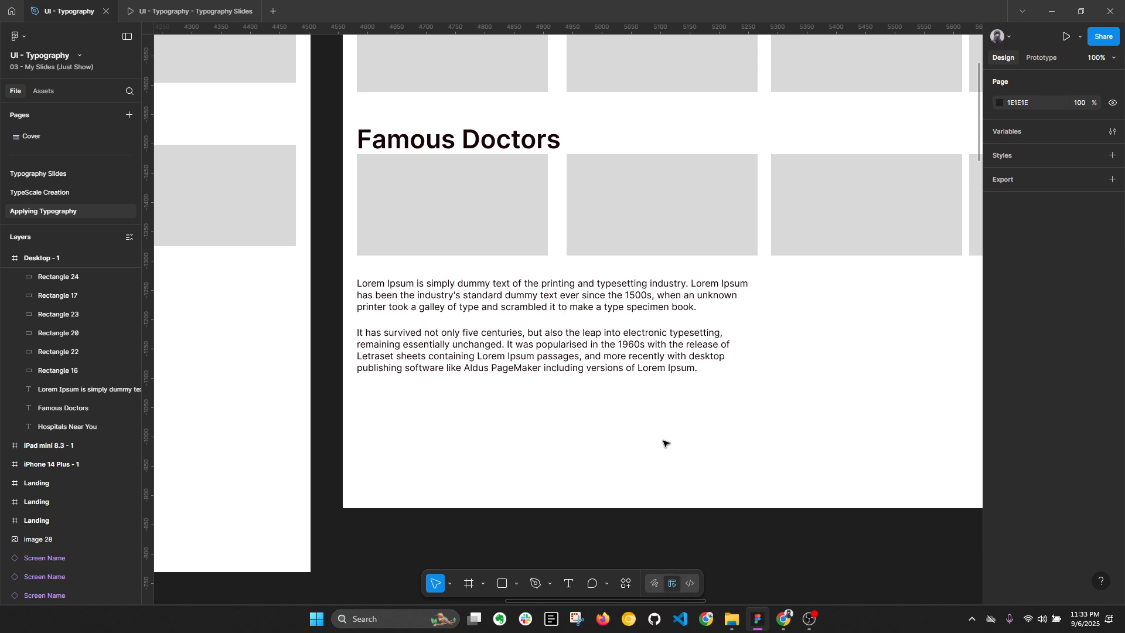
Step: Return to the Typography Slides presentation to view the Styling Texts list
left_click(593, 367)
left_click(156, 9)
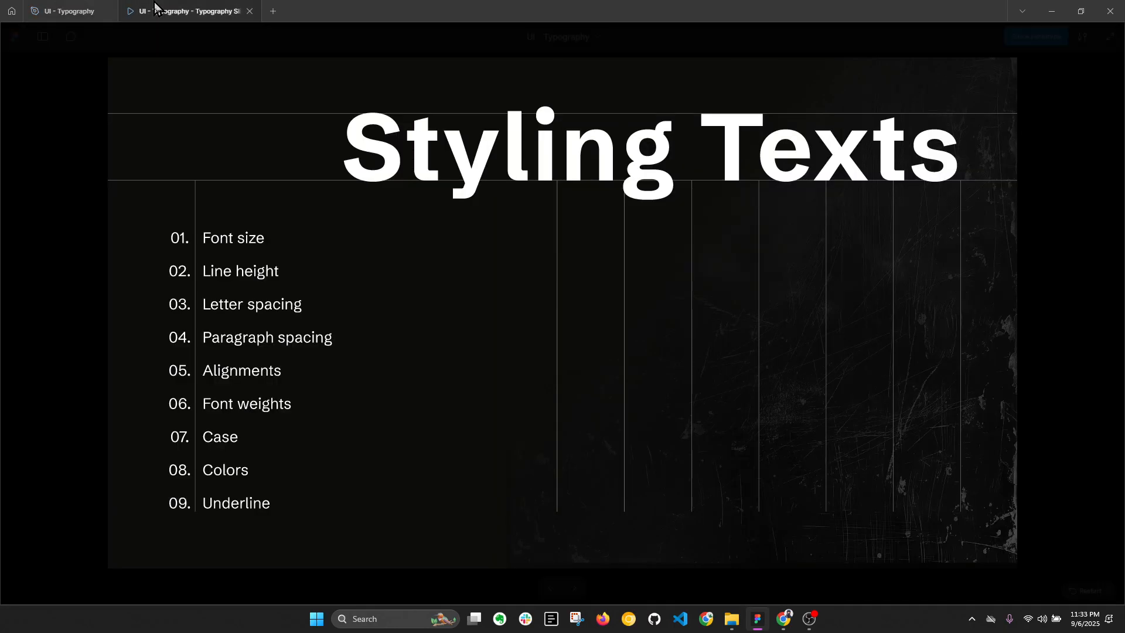